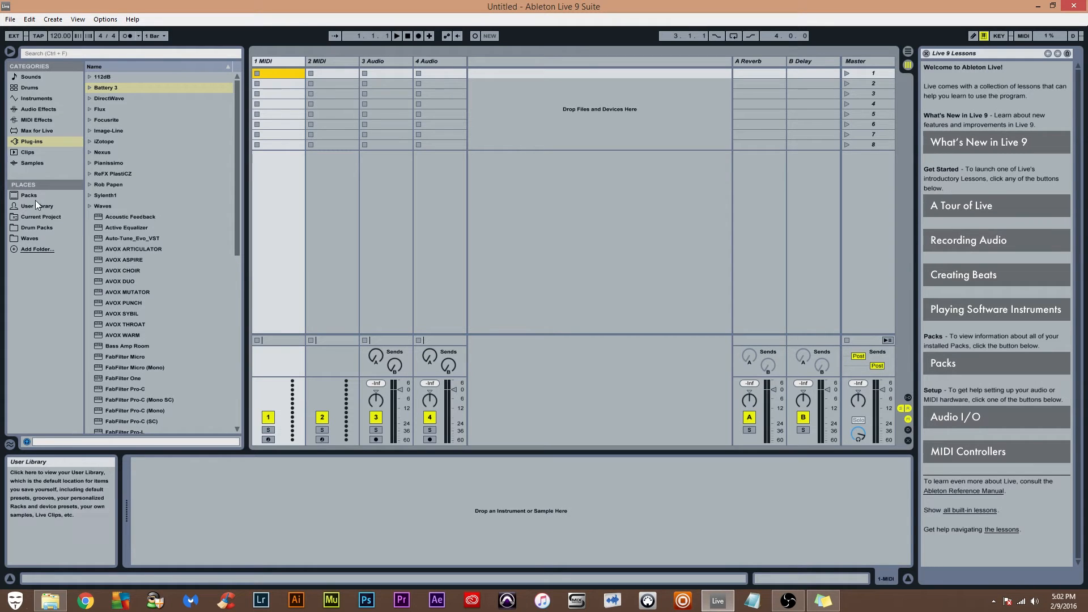
Load the Nexus VST instrument onto a new track and move its plug-in window out of the way
{"action": "left_click", "coordinate": [31, 144]}
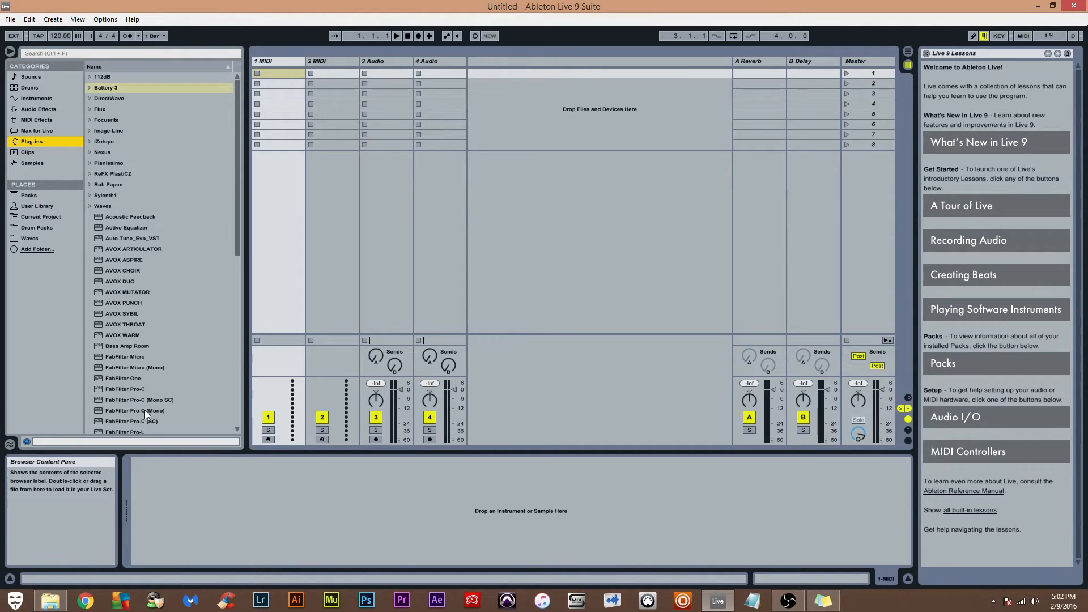
{"action": "scroll", "coordinate": [134, 349], "scroll_direction": "down", "scroll_amount": 5}
{"action": "scroll", "coordinate": [134, 372], "scroll_direction": "down", "scroll_amount": 7}
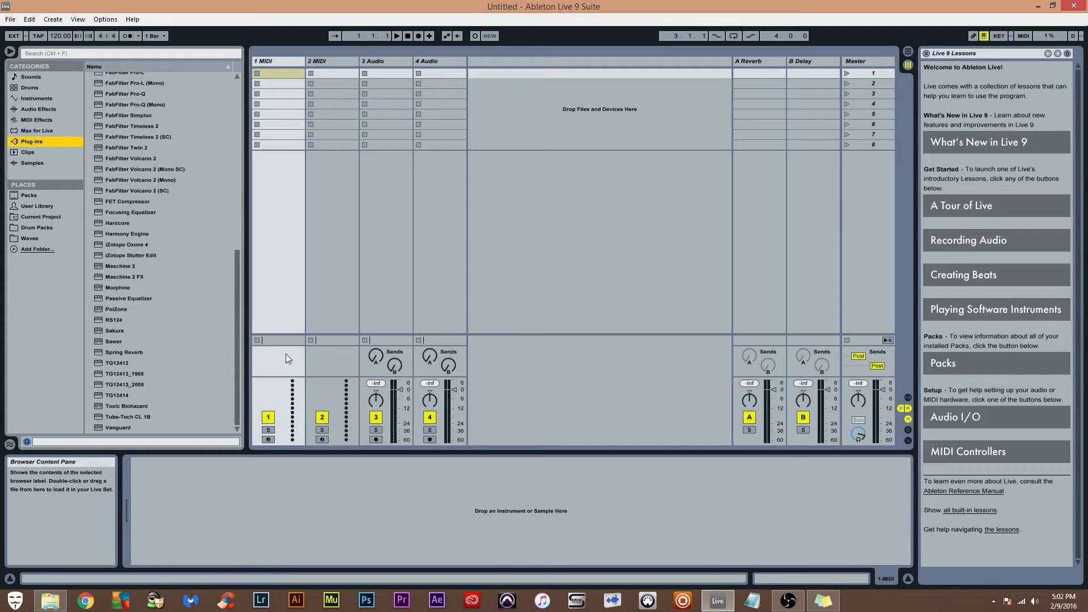
{"action": "left_click_drag", "start_coordinate": [238, 344], "coordinate": [250, 111]}
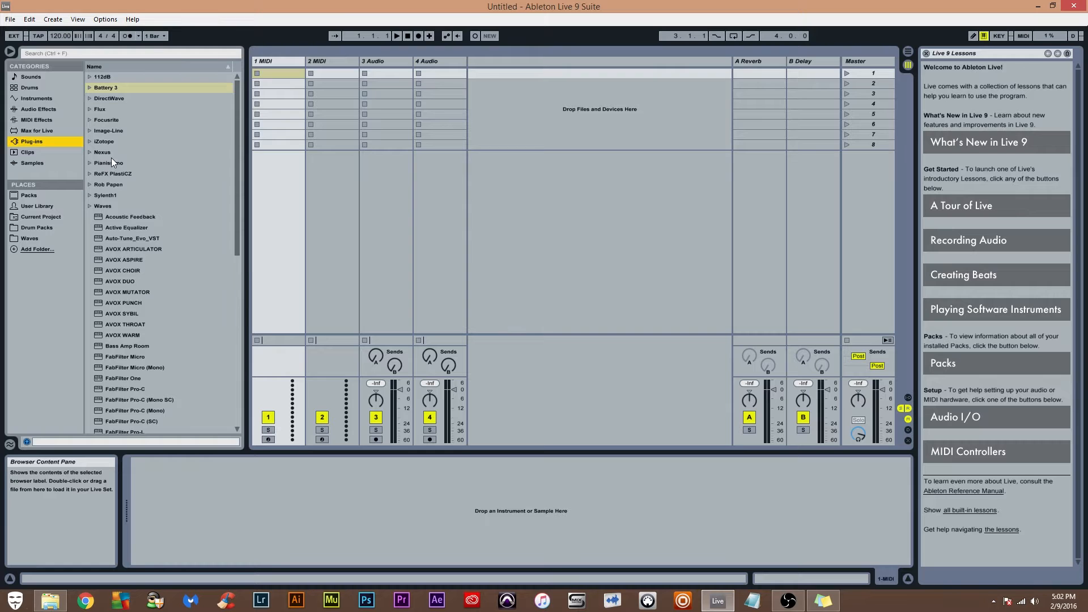
{"action": "left_click", "coordinate": [89, 153]}
{"action": "left_click", "coordinate": [96, 163]}
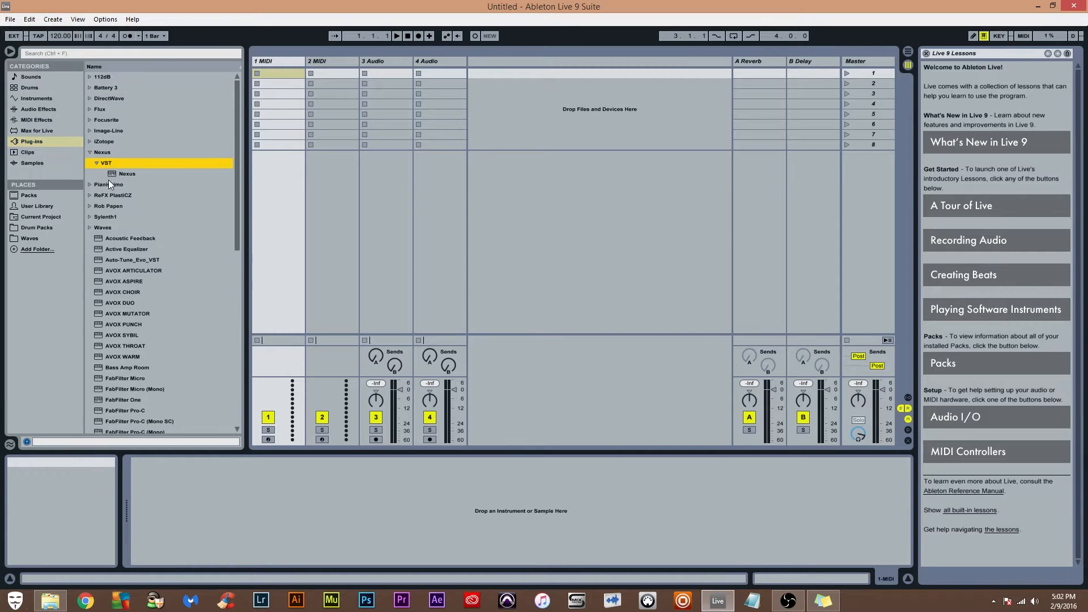
{"action": "left_click_drag", "start_coordinate": [122, 172], "coordinate": [638, 216]}
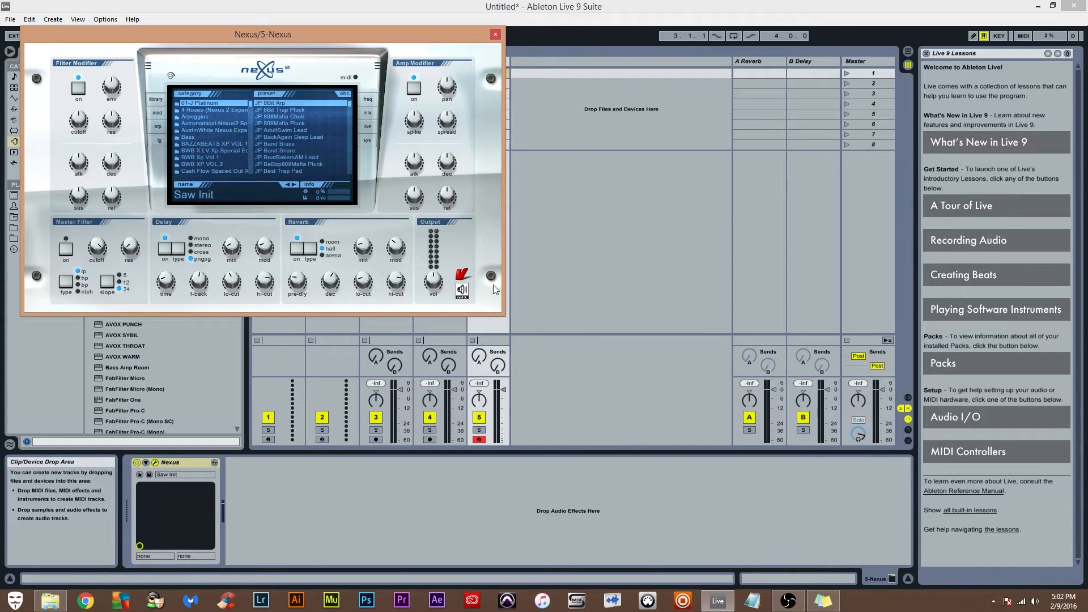
{"action": "left_click_drag", "start_coordinate": [362, 36], "coordinate": [1034, 101]}
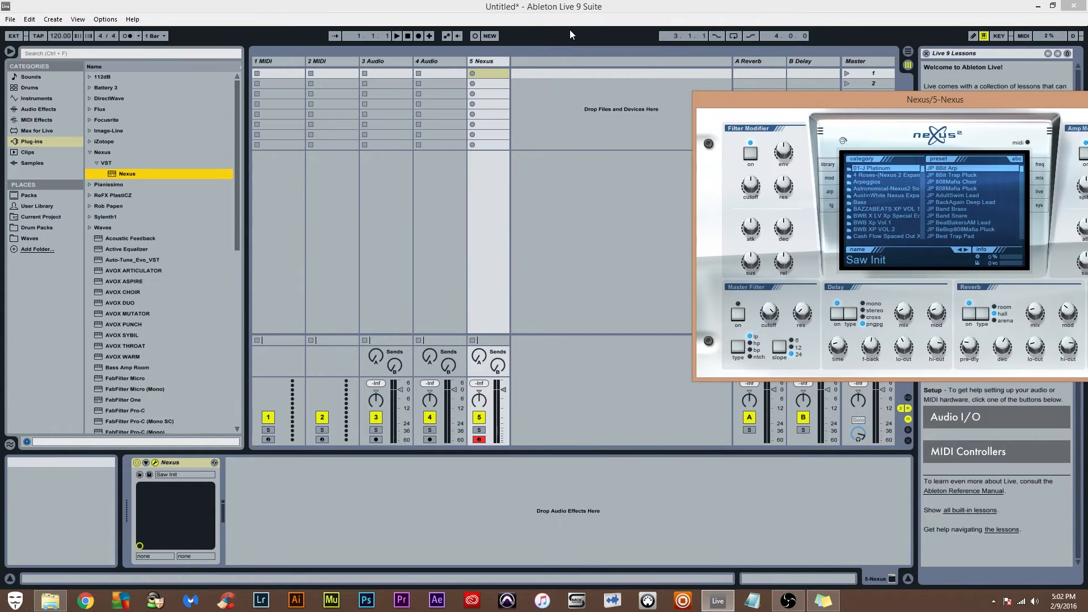
Delete the four default MIDI and audio tracks, keeping only the Nexus track, and move the Nexus window off the session area
{"action": "left_click", "coordinate": [275, 64]}
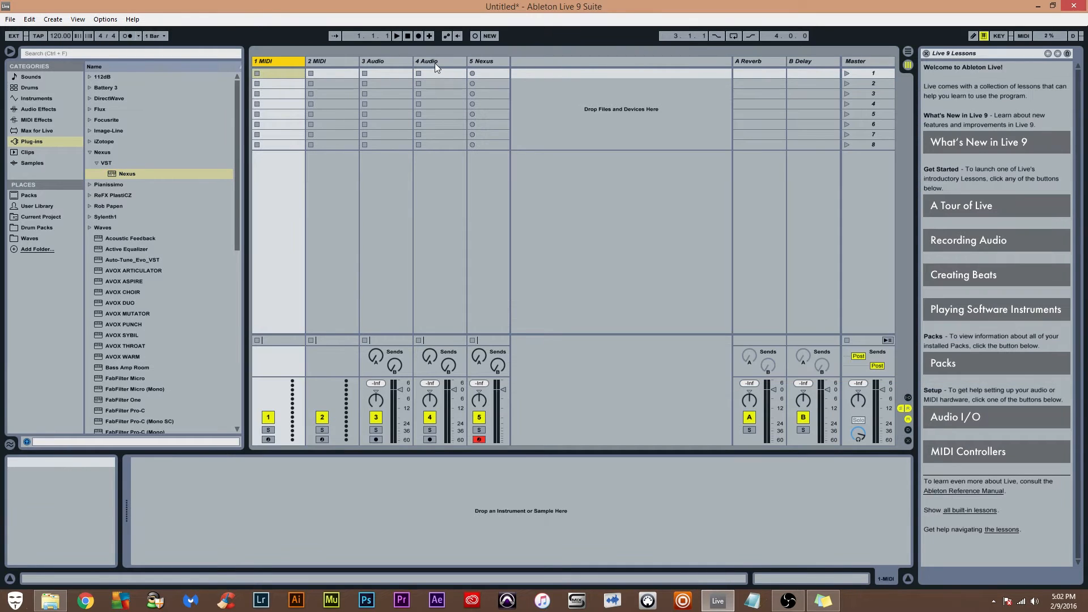
{"action": "left_click", "coordinate": [434, 63], "text": "shift"}
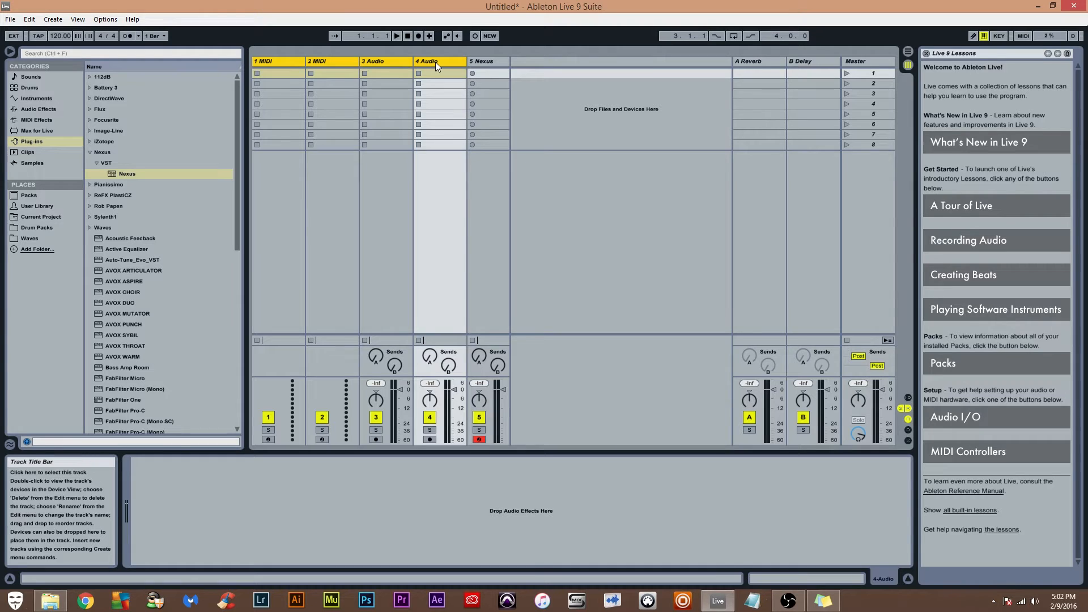
{"action": "key", "text": "Delete"}
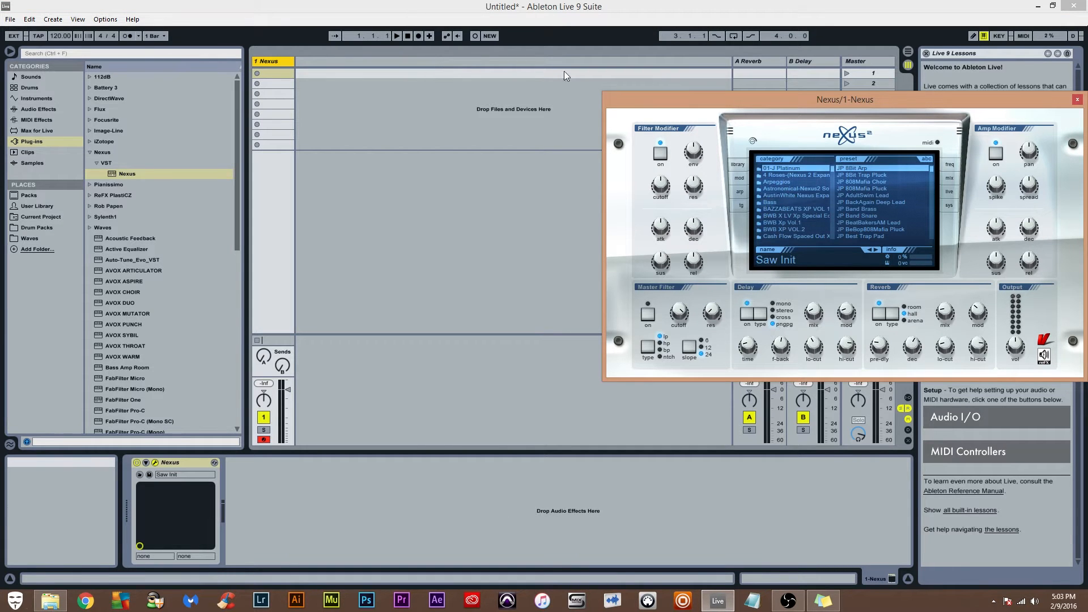
{"action": "left_click_drag", "start_coordinate": [620, 103], "coordinate": [1087, 120]}
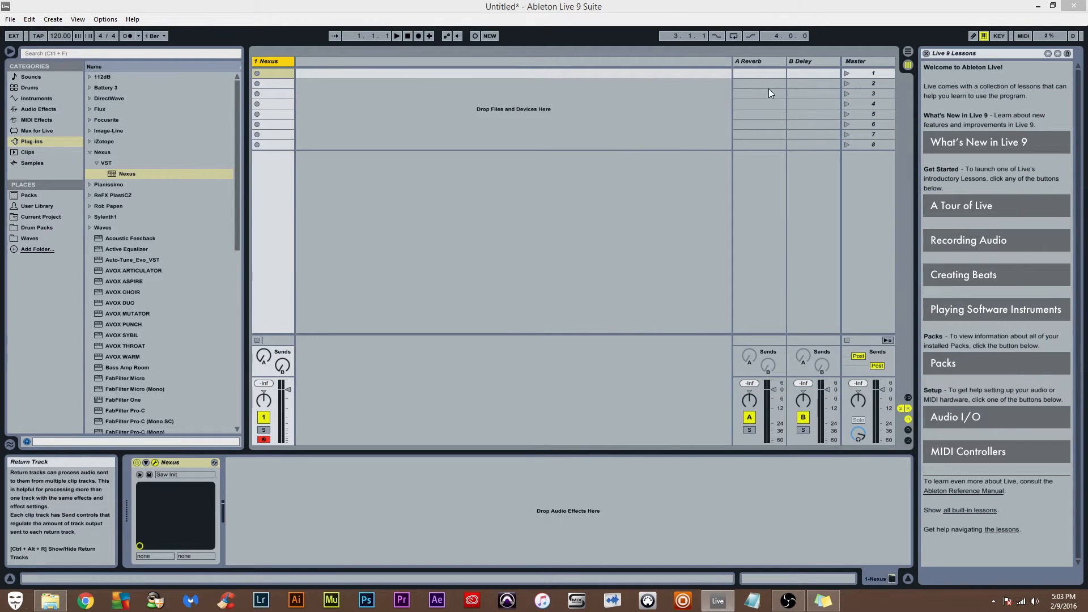
Try tap tempo, set the project tempo to 135 BPM, and switch the metronome on and off again
{"action": "left_click", "coordinate": [39, 35]}
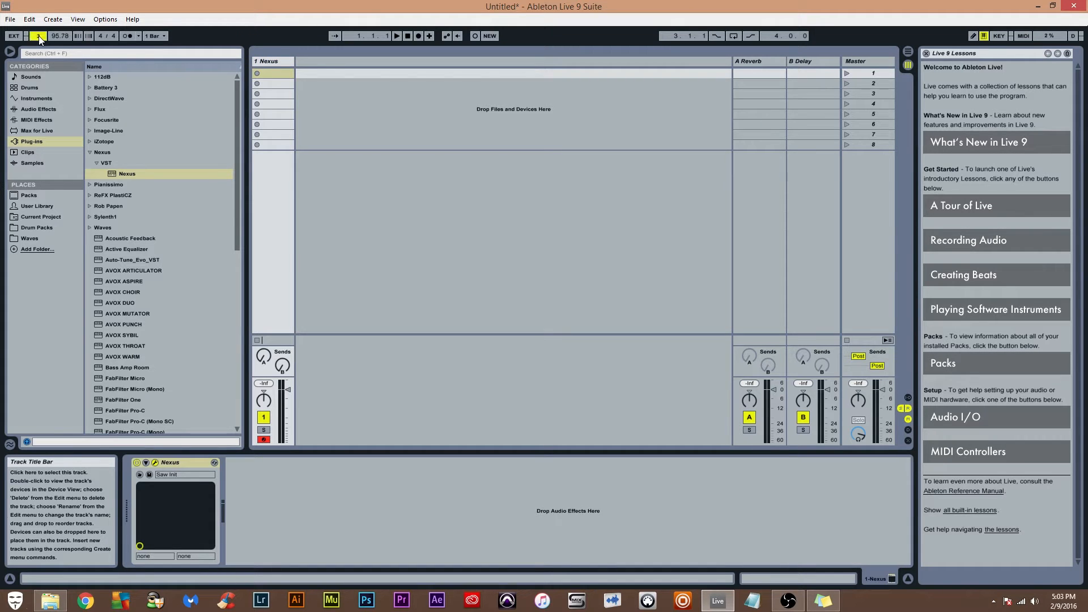
{"action": "left_click", "coordinate": [38, 35]}
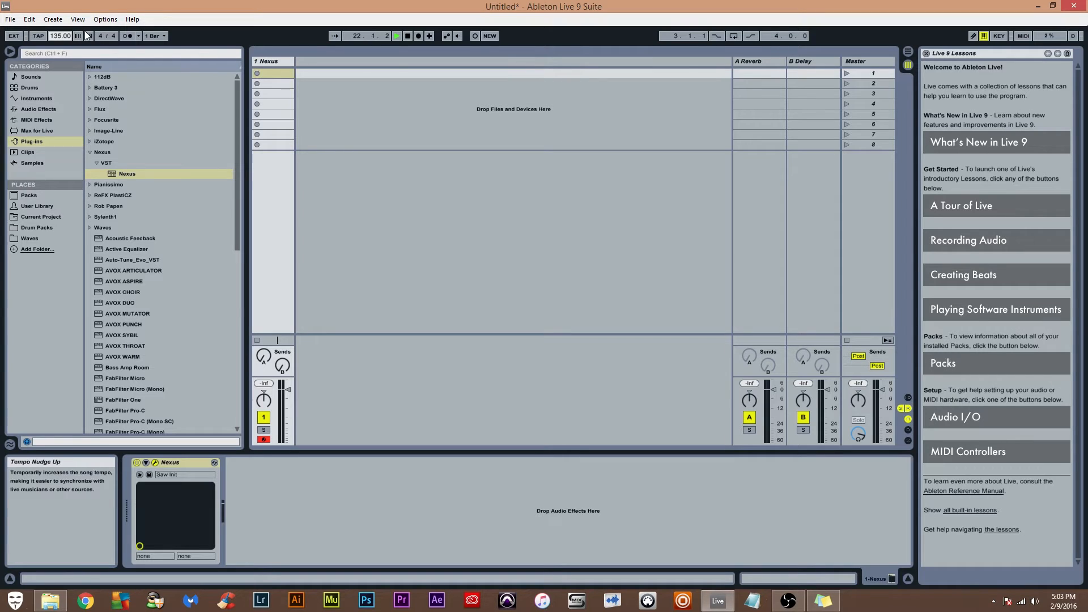
{"action": "left_click", "coordinate": [129, 37]}
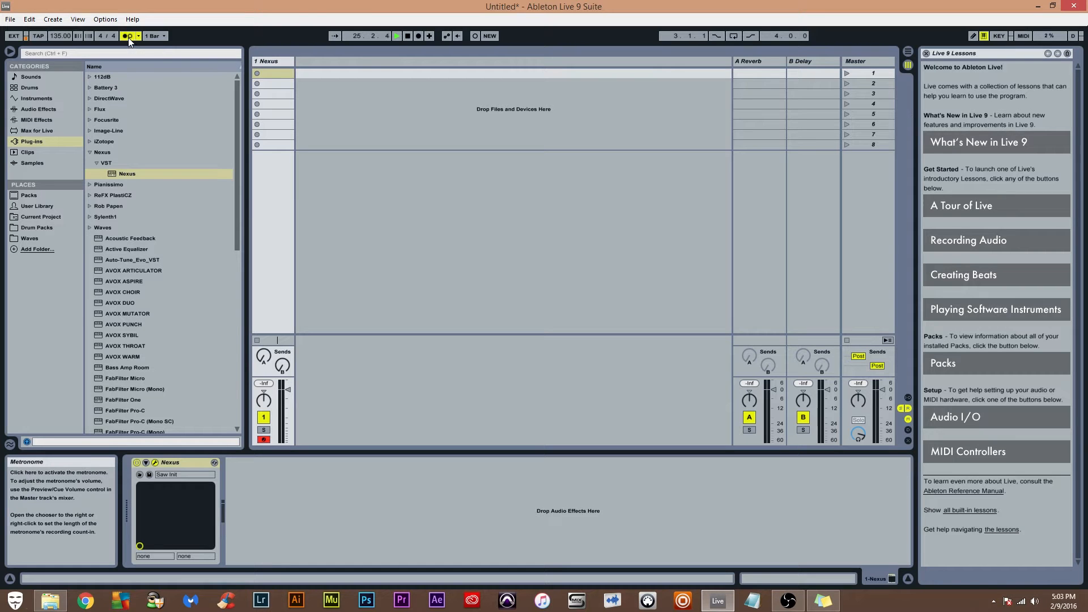
{"action": "left_click", "coordinate": [128, 36]}
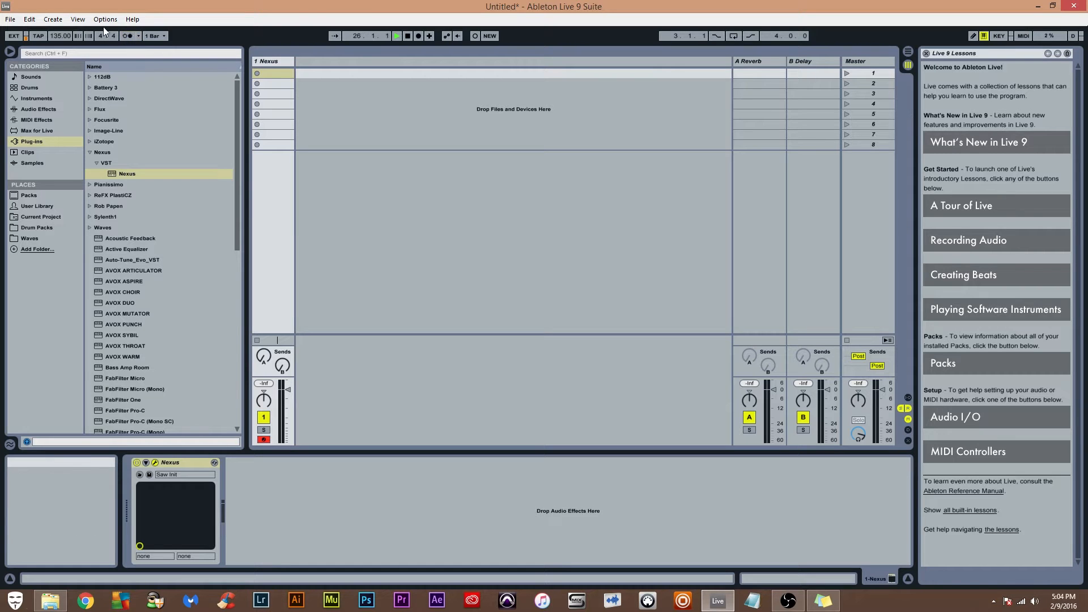
Look at the metronome's count-in options and stop playback, keeping the 2 Bars count-in
{"action": "left_click", "coordinate": [139, 36]}
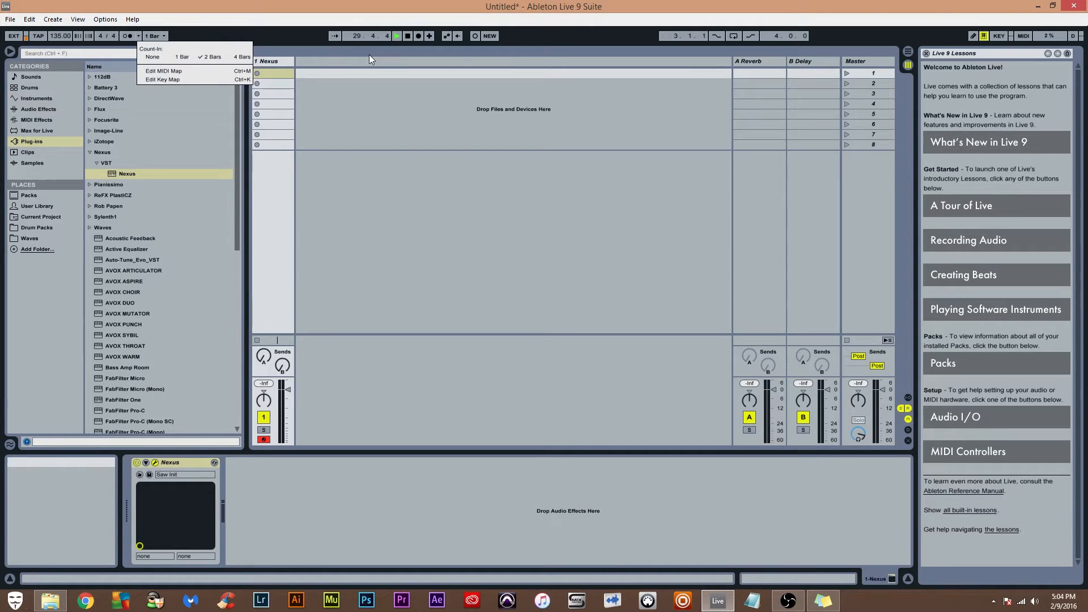
{"action": "left_click", "coordinate": [310, 35]}
{"action": "left_click", "coordinate": [406, 36]}
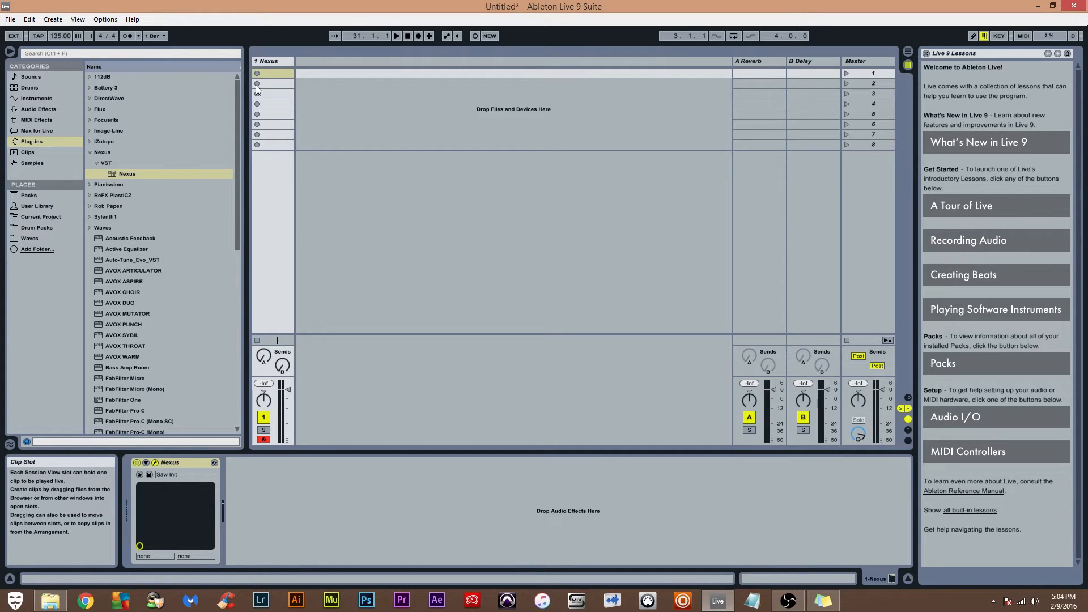
{"action": "left_click", "coordinate": [139, 36]}
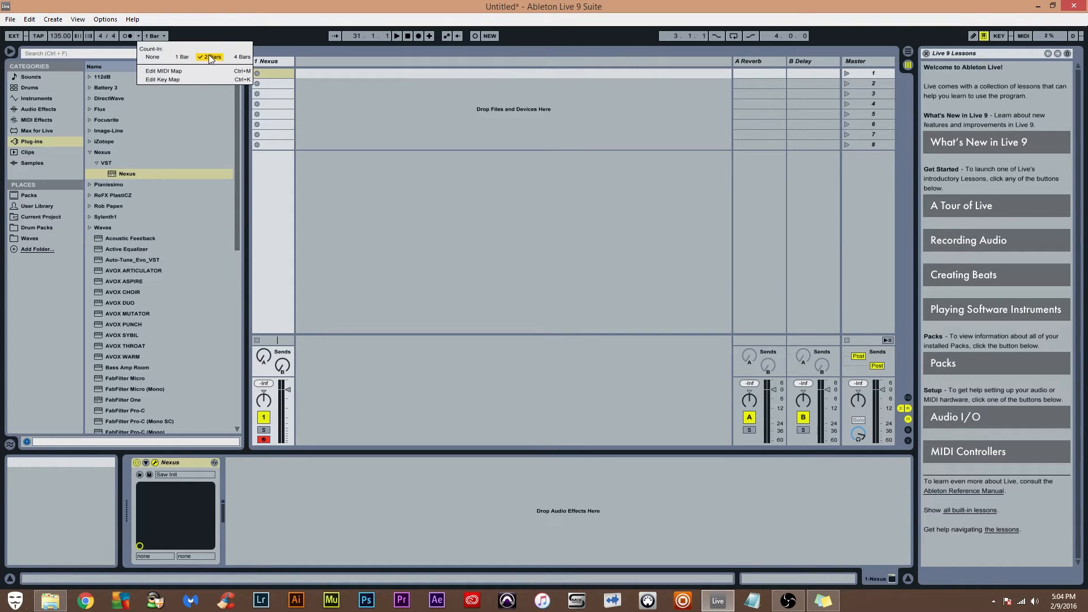
{"action": "left_click", "coordinate": [286, 36]}
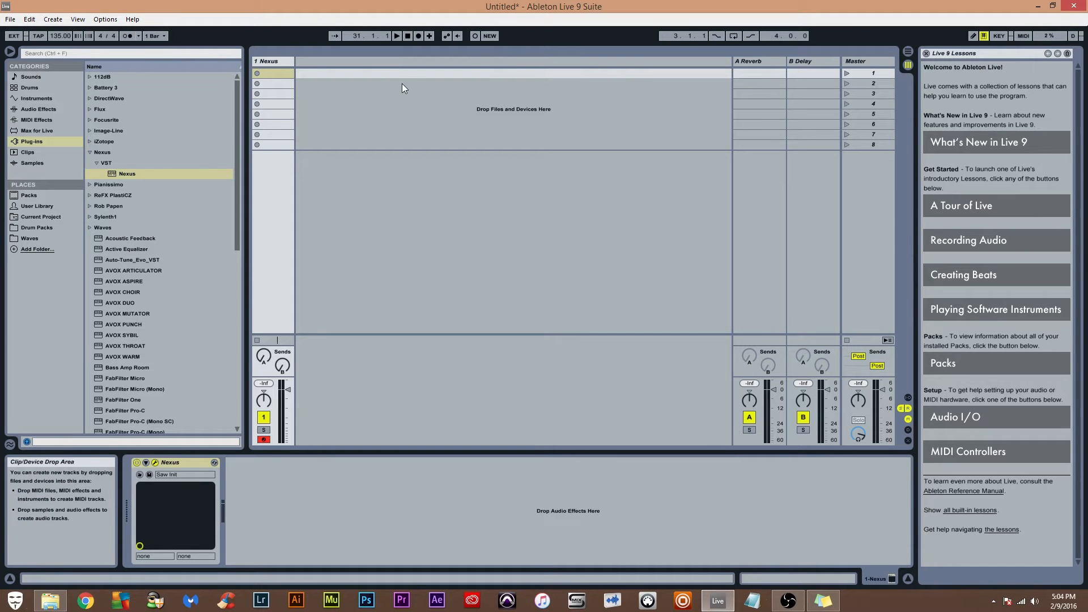
Select the Nexus track, bring its plug-in window back into view, and close the window
{"action": "left_click", "coordinate": [278, 61]}
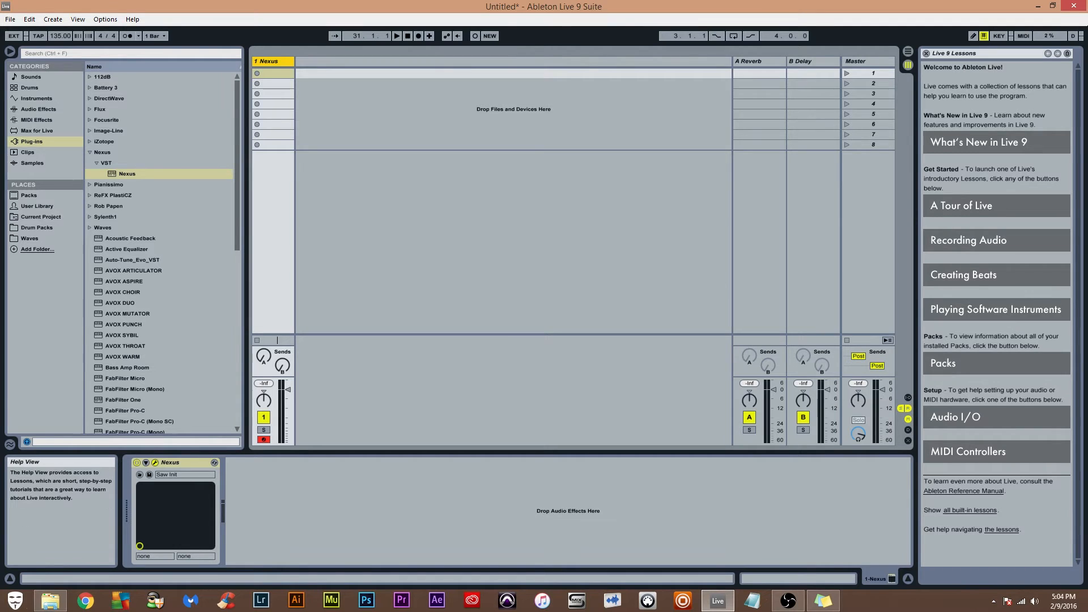
{"action": "left_click_drag", "start_coordinate": [497, 0], "coordinate": [499, 86]}
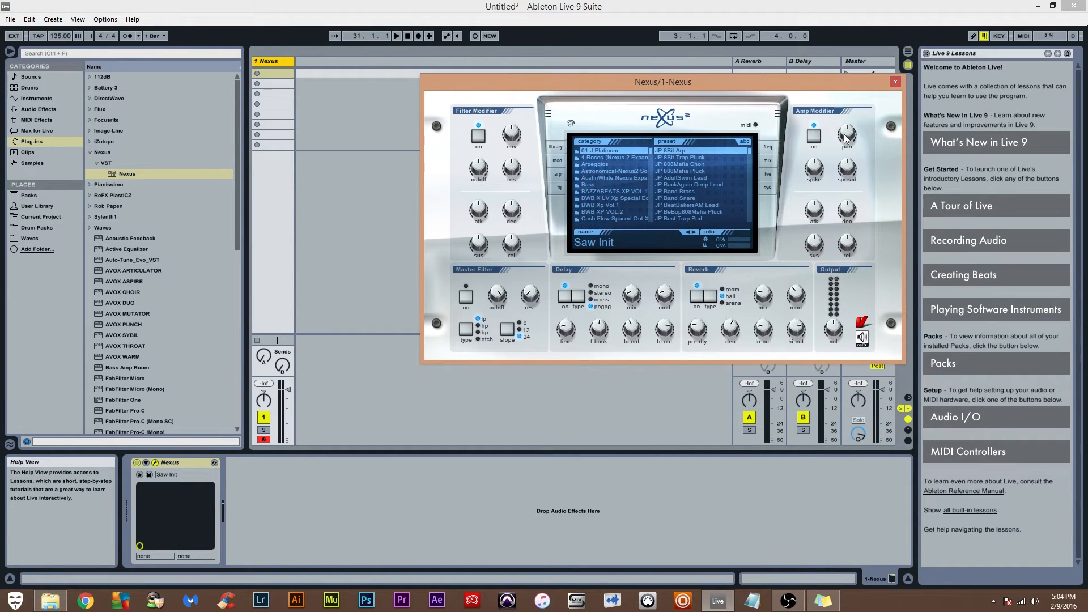
{"action": "left_click", "coordinate": [900, 83]}
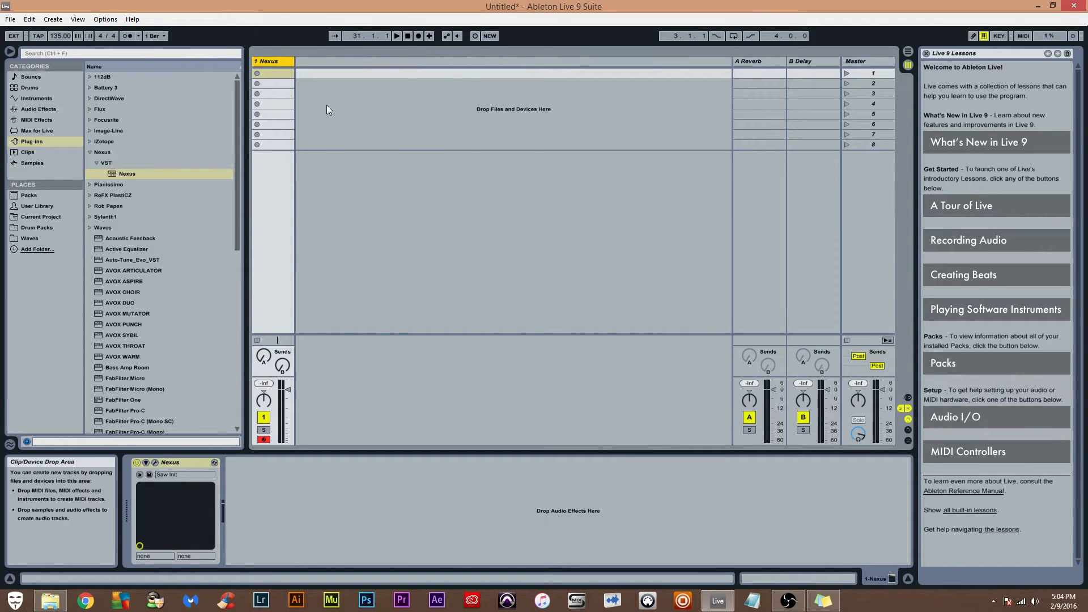
Show the Nexus track's devices, toggle the plug-in window until it is open, and move it slightly lower
{"action": "double_click", "coordinate": [281, 60]}
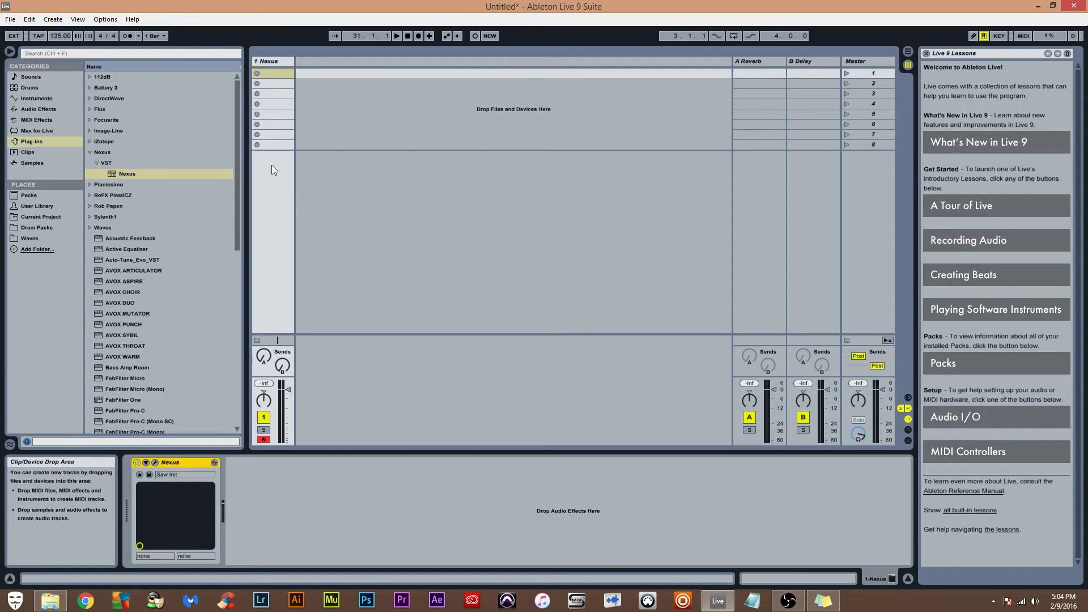
{"action": "left_click", "coordinate": [155, 462]}
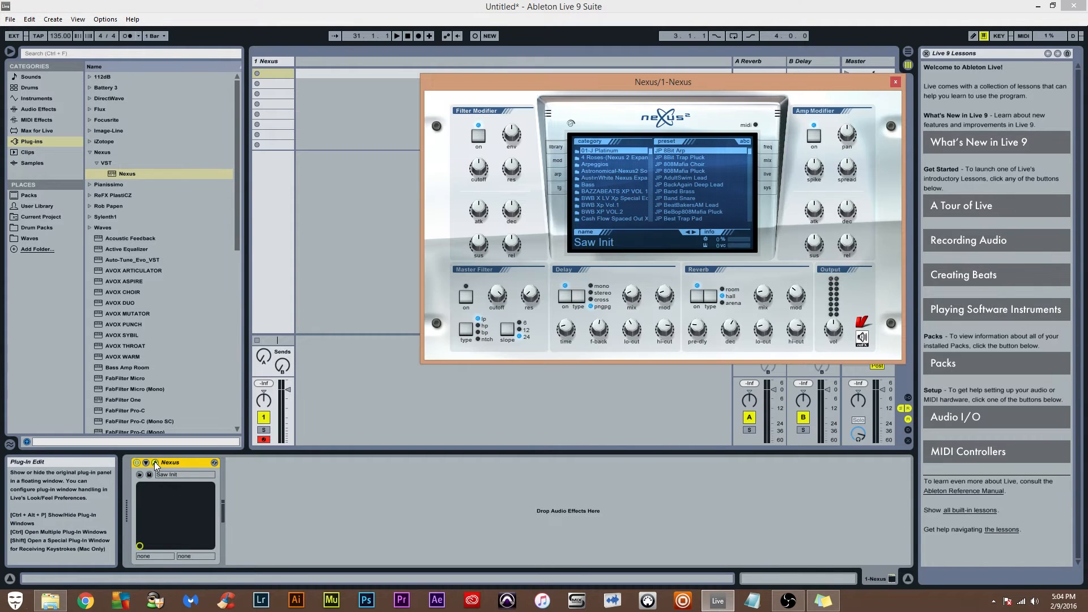
{"action": "left_click", "coordinate": [158, 463]}
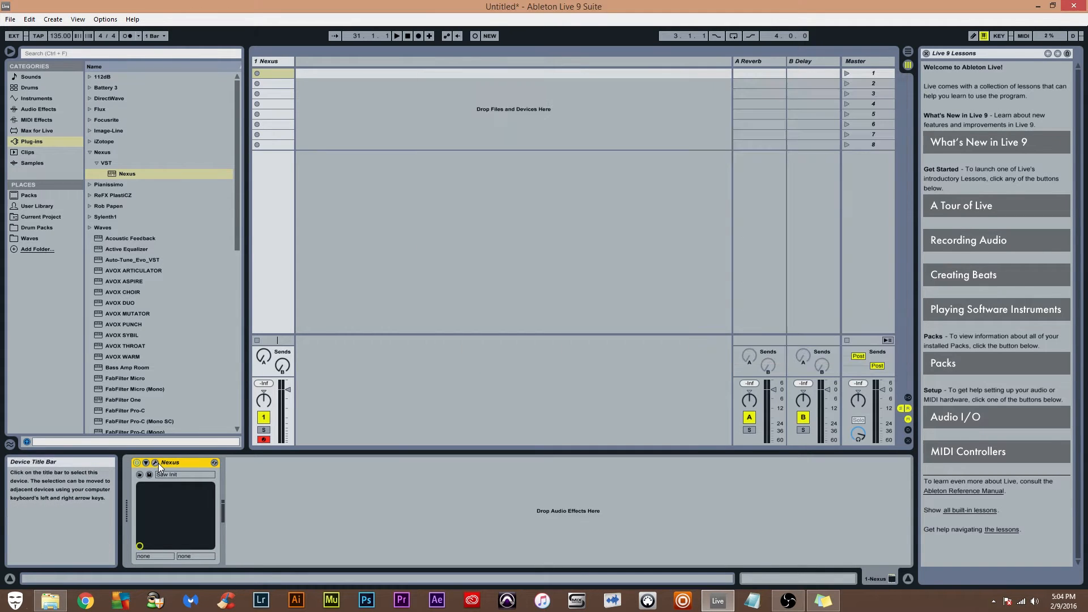
{"action": "left_click", "coordinate": [157, 463]}
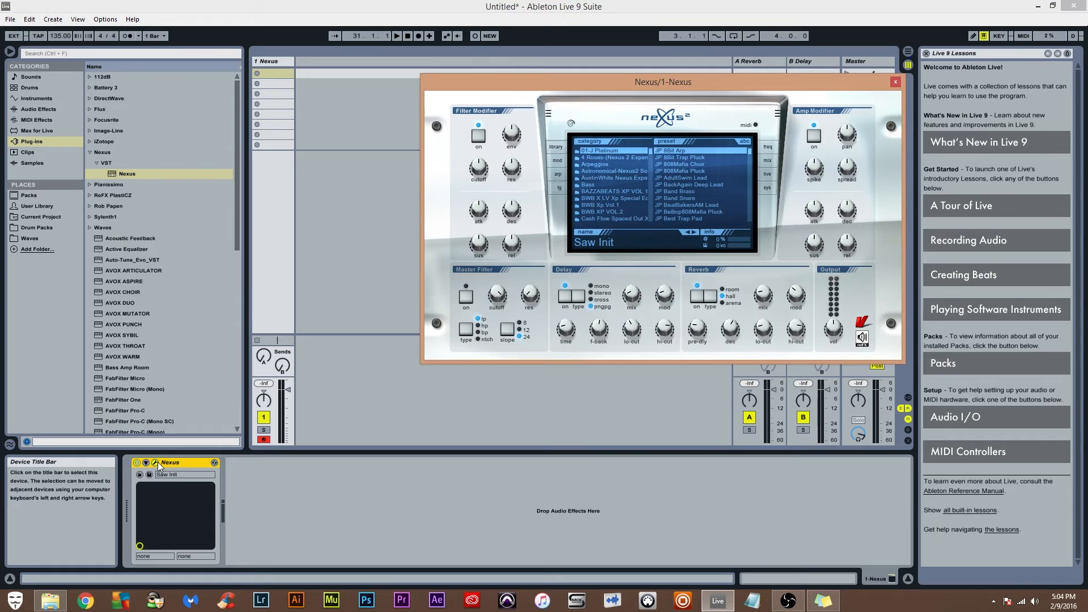
{"action": "left_click_drag", "start_coordinate": [563, 86], "coordinate": [567, 134]}
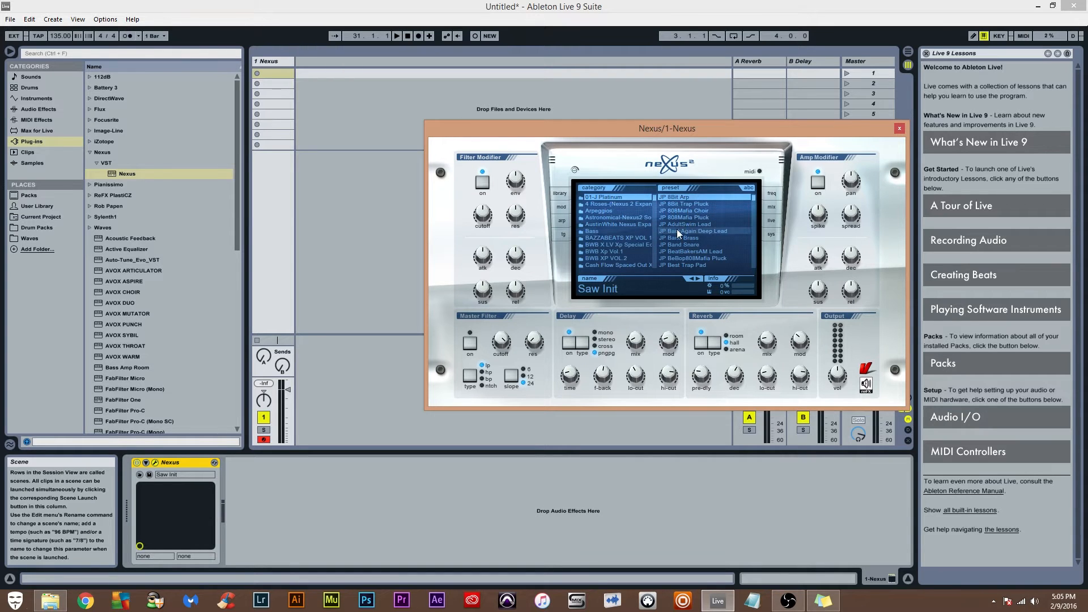
Audition BWB Pd - Absent from the BWB X LV Xp Special category, load BWB St - Japan Strings, and close the Nexus window
{"action": "left_click", "coordinate": [641, 245]}
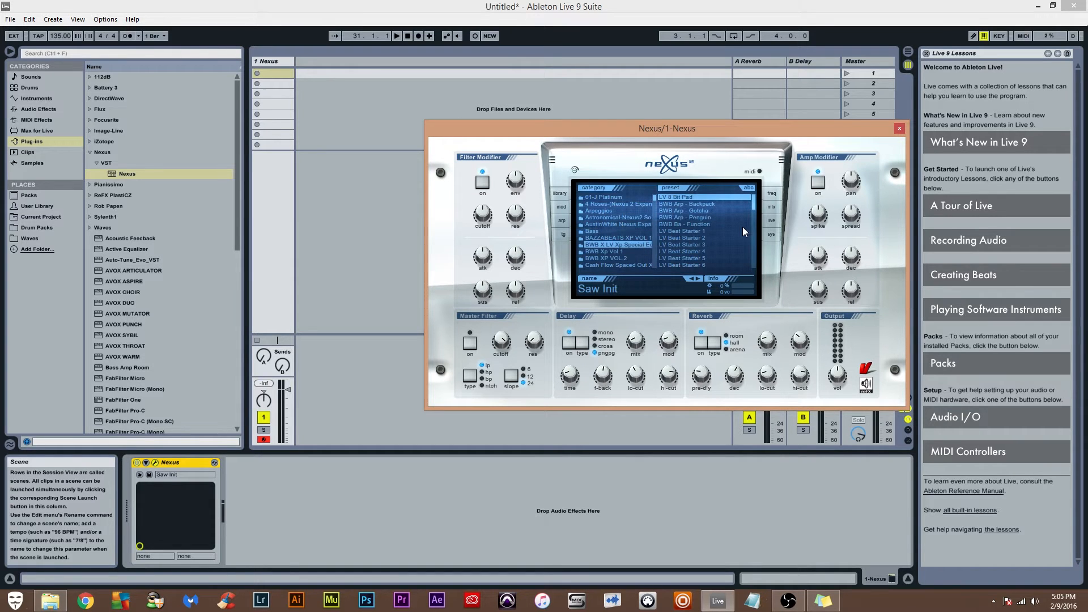
{"action": "left_click_drag", "start_coordinate": [753, 198], "coordinate": [755, 244]}
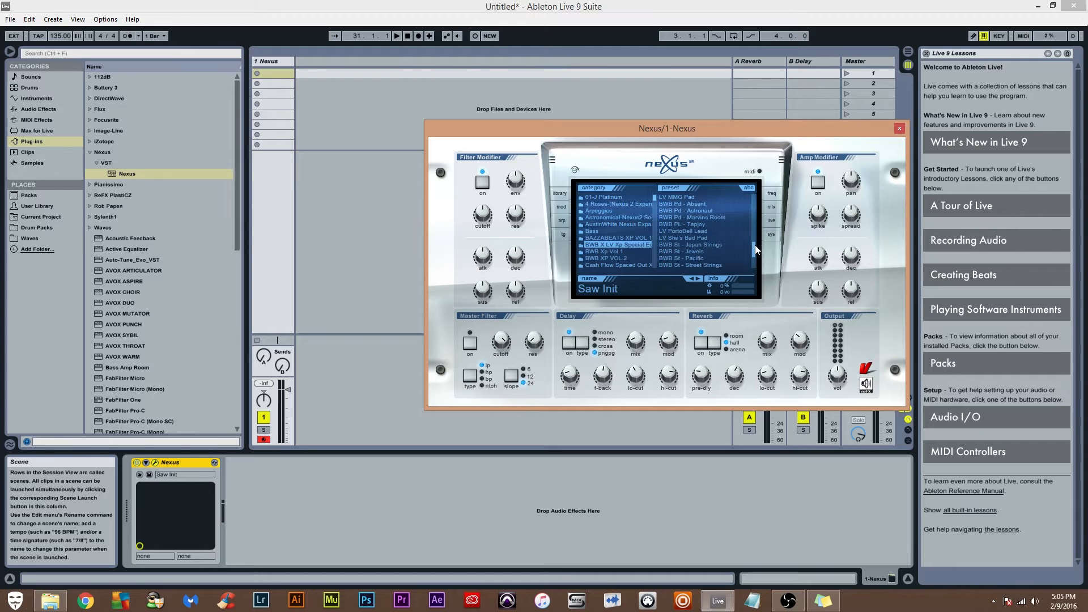
{"action": "left_click", "coordinate": [724, 204]}
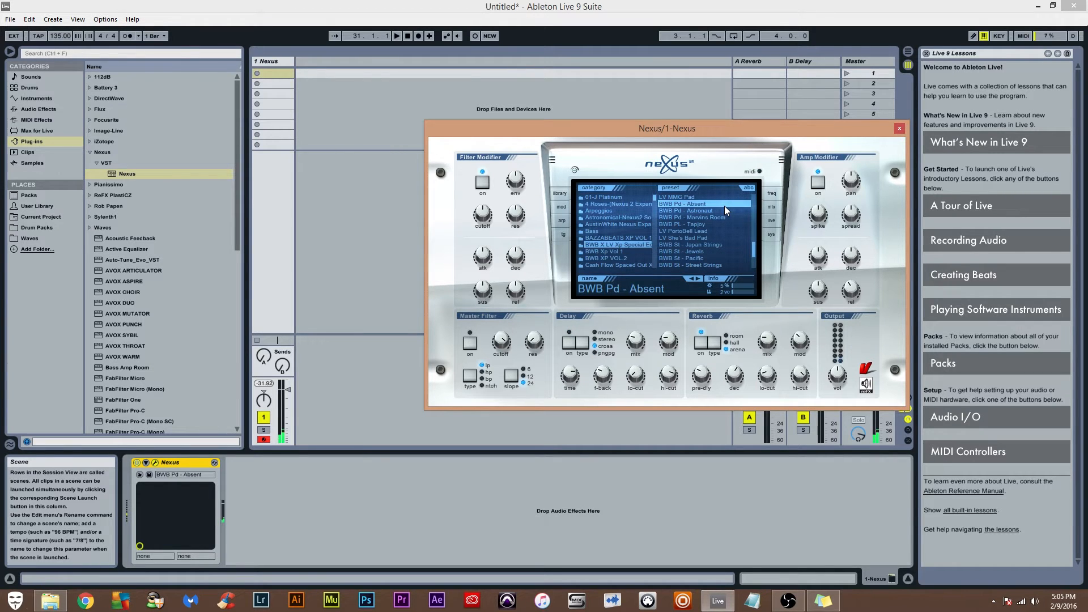
{"action": "left_click", "coordinate": [715, 246]}
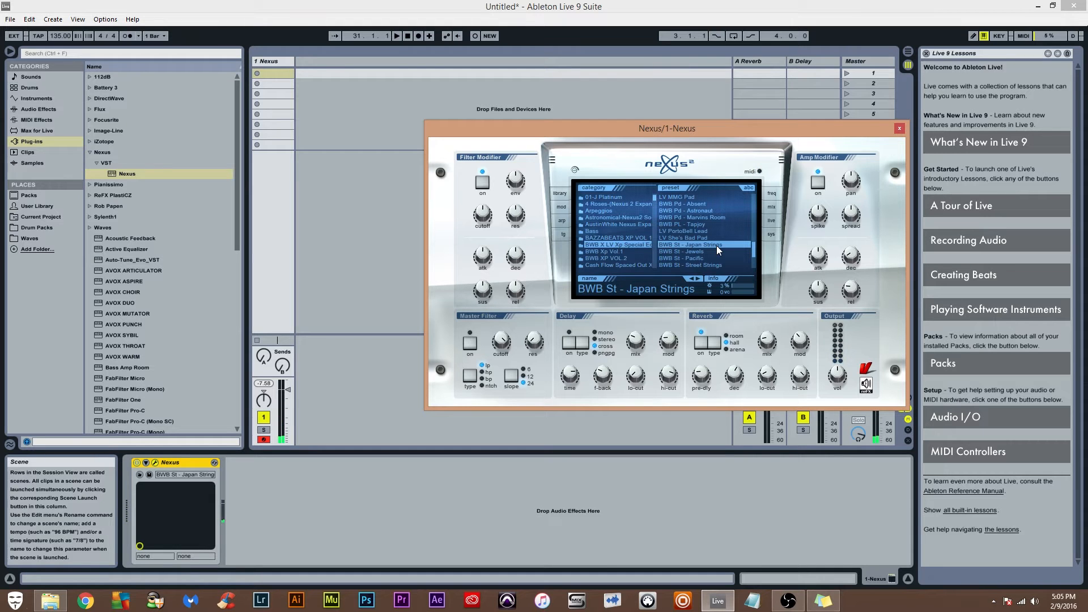
{"action": "left_click", "coordinate": [899, 128]}
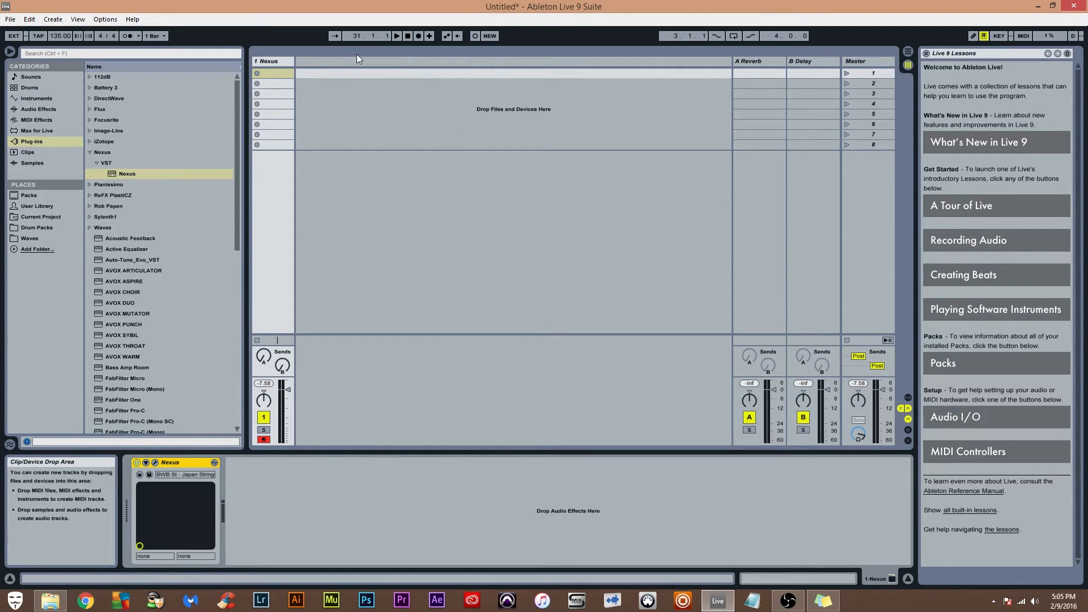
Compare the Arrangement and Session views by switching between them twice, ending in the Session view
{"action": "left_click", "coordinate": [908, 52]}
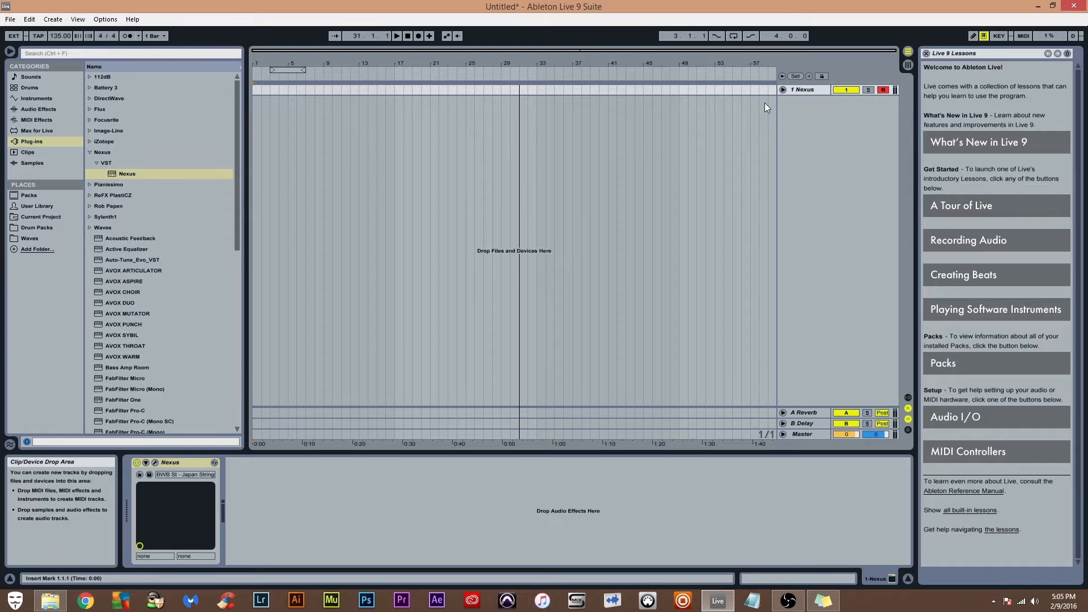
{"action": "left_click", "coordinate": [908, 66]}
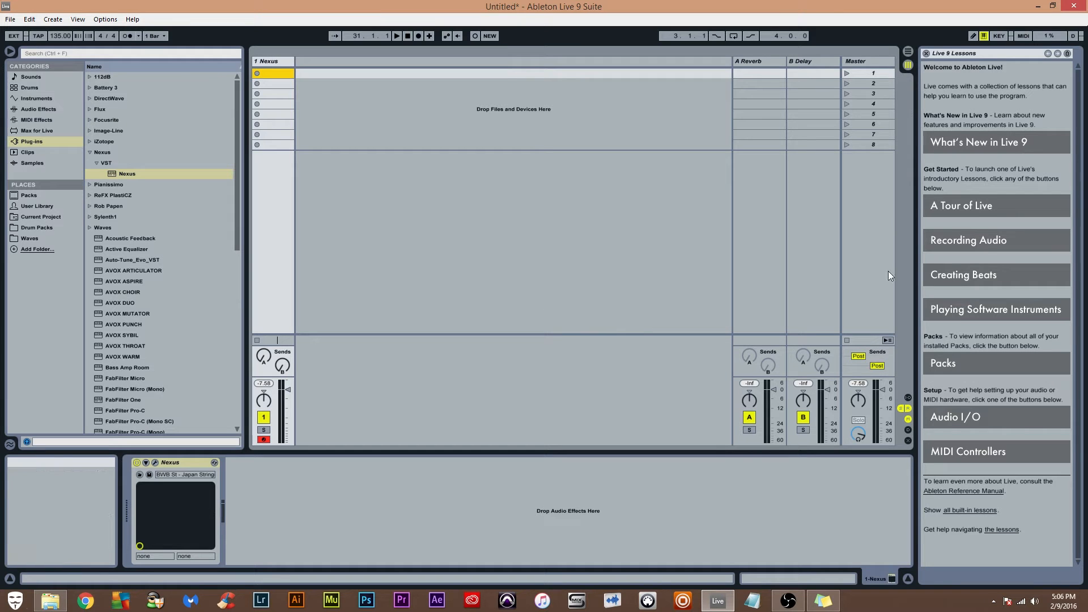
{"action": "left_click", "coordinate": [908, 53]}
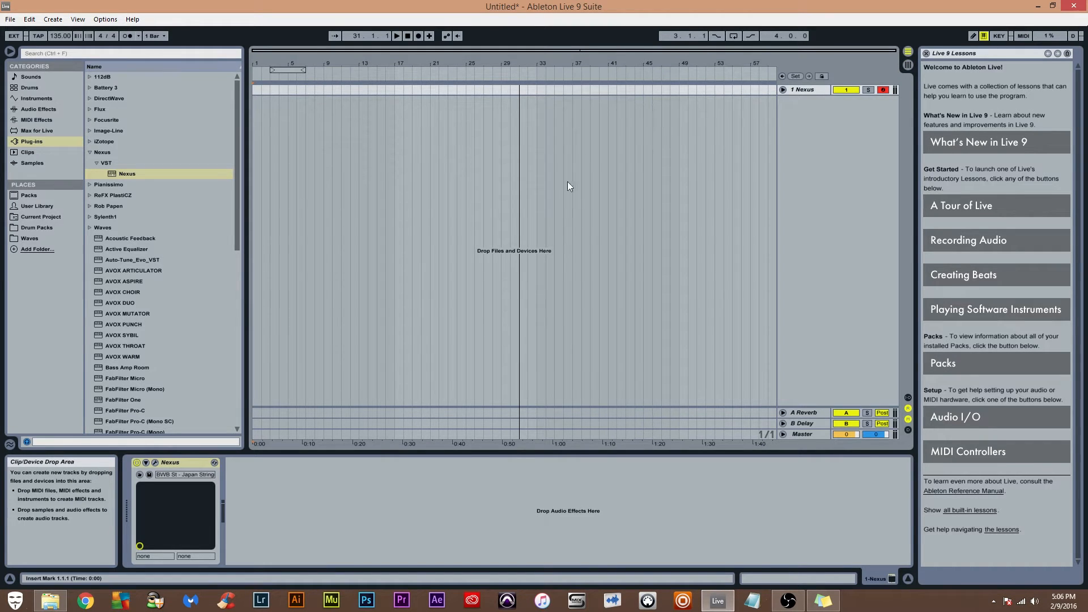
{"action": "left_click", "coordinate": [907, 65]}
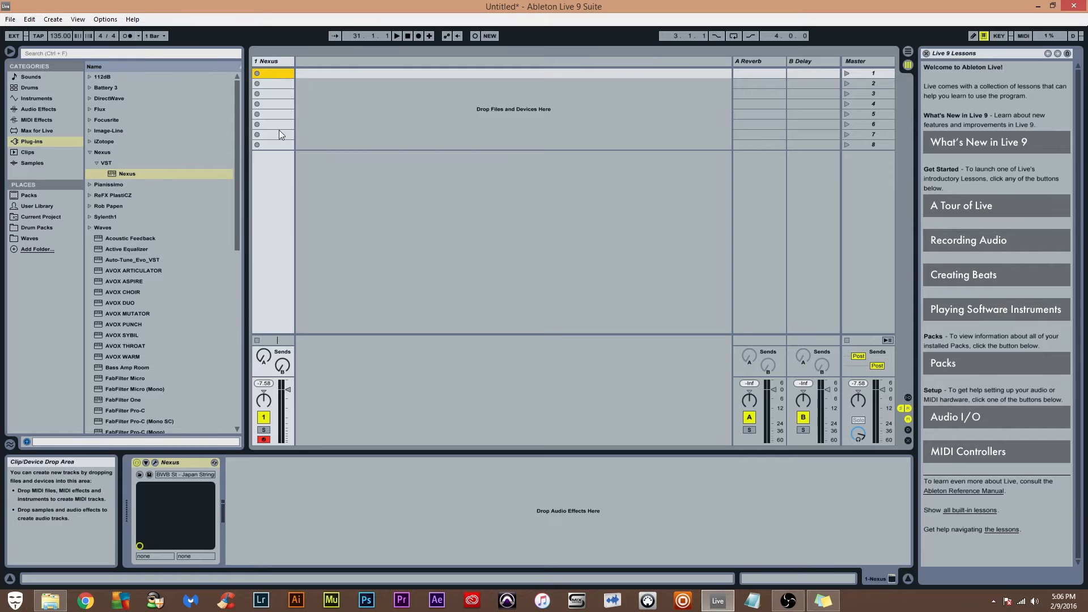
Record a melody take into the first clip slot of the Nexus track, stop it, and turn on the metronome
{"action": "left_click", "coordinate": [258, 74]}
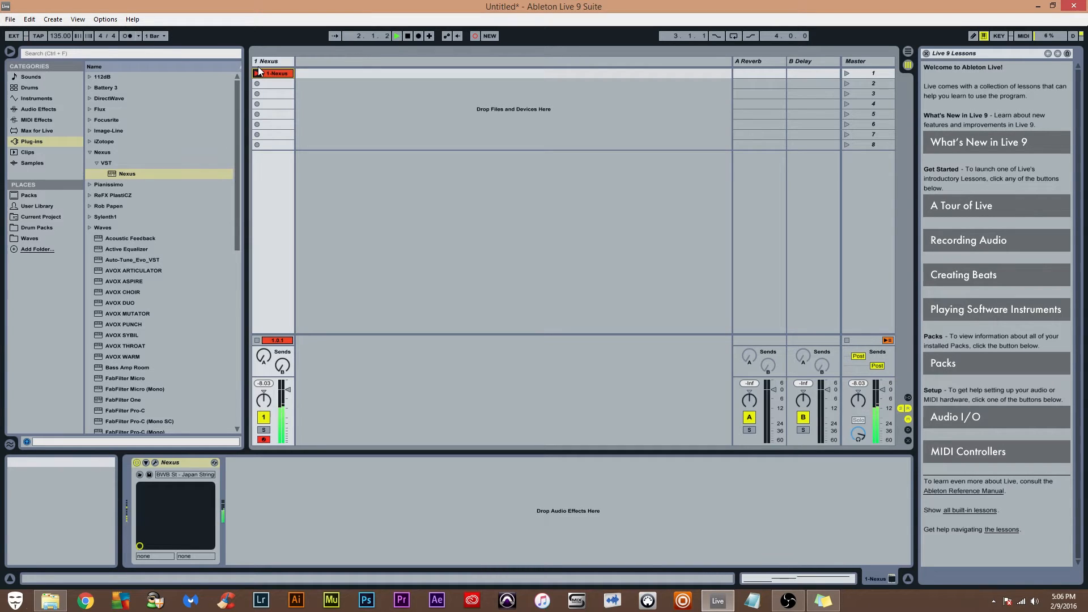
{"action": "left_click", "coordinate": [258, 72]}
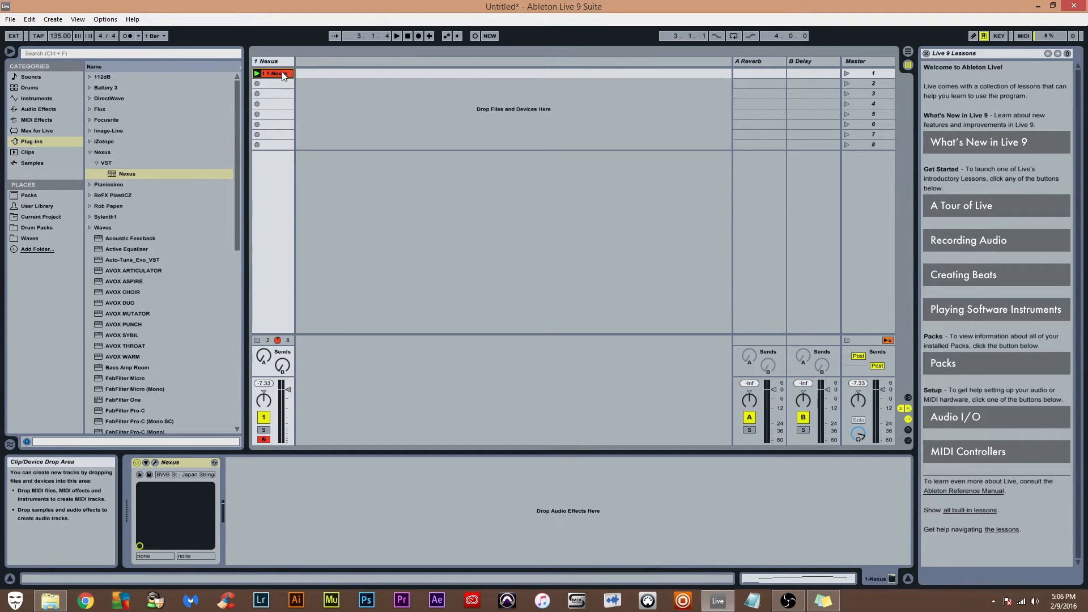
{"action": "left_click", "coordinate": [125, 35]}
Open the recorded Nexus clip in the note editor and quantize all of its notes
{"action": "double_click", "coordinate": [271, 75]}
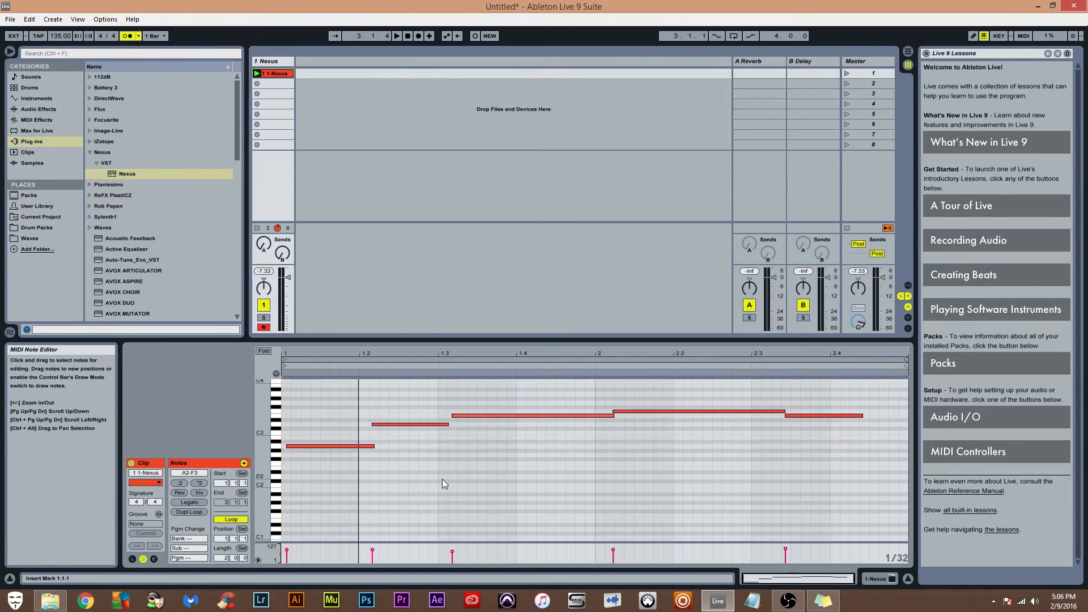
{"action": "left_click", "coordinate": [459, 474]}
{"action": "key", "text": "ctrl+a"}
{"action": "key", "text": "ctrl+u"}
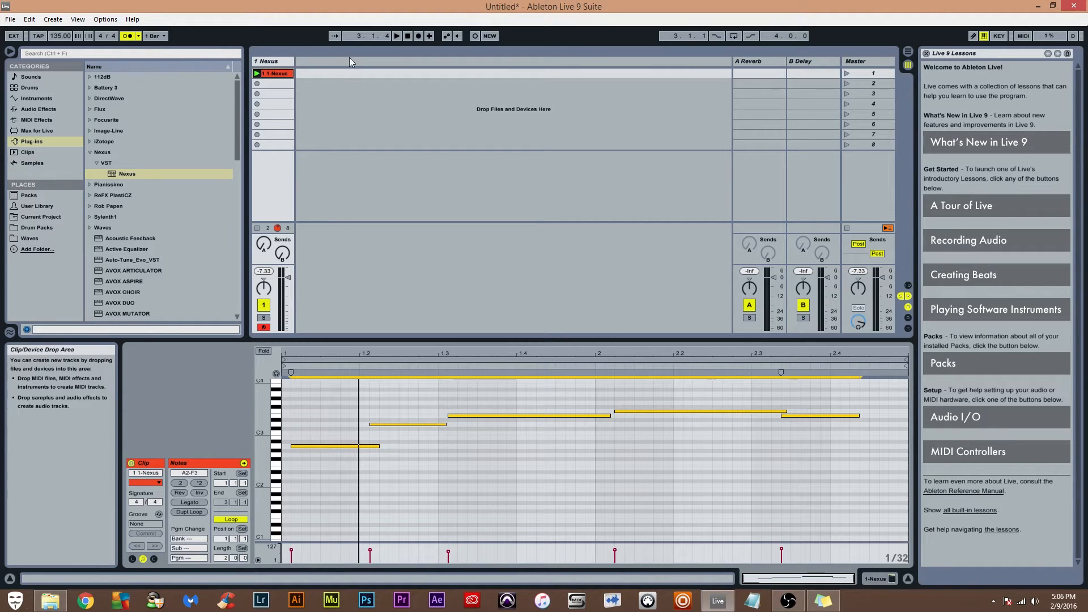
Delete the recorded clip and record a new melody take into the first slot of the Nexus track
{"action": "left_click", "coordinate": [290, 75]}
{"action": "key", "text": "Delete"}
{"action": "left_click", "coordinate": [257, 73]}
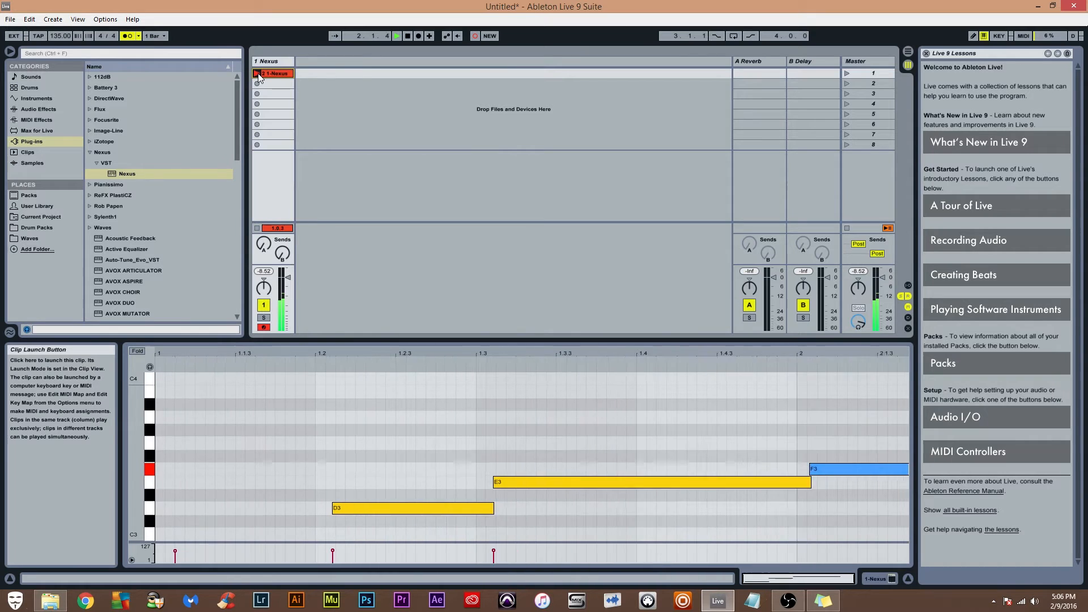
{"action": "left_click", "coordinate": [258, 76]}
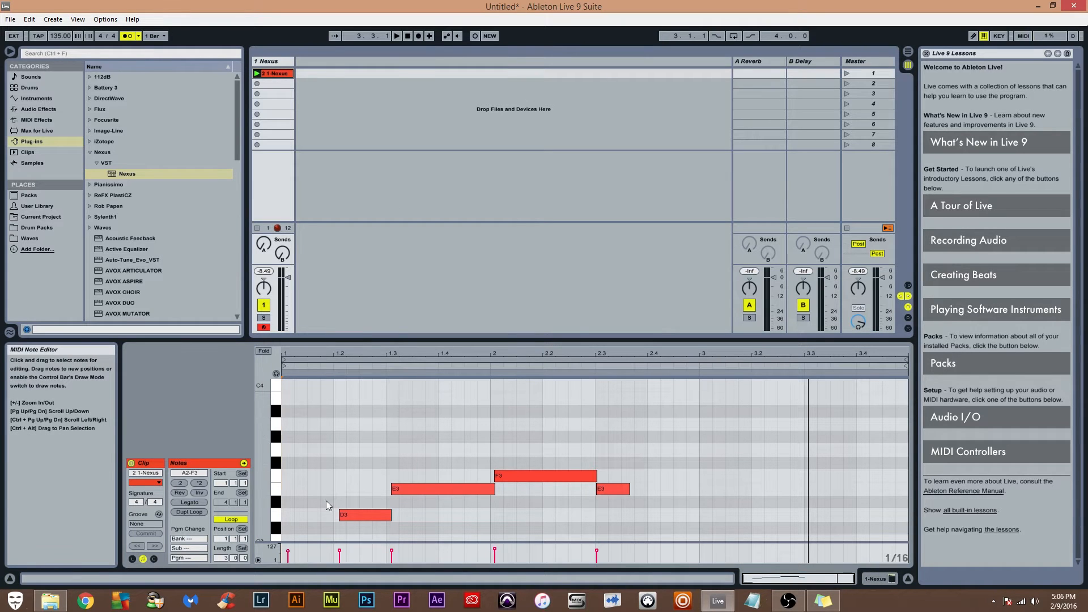
Examine the new clip's notes along the bar ruler and briefly play the clip
{"action": "left_click_drag", "start_coordinate": [361, 353], "coordinate": [416, 354]}
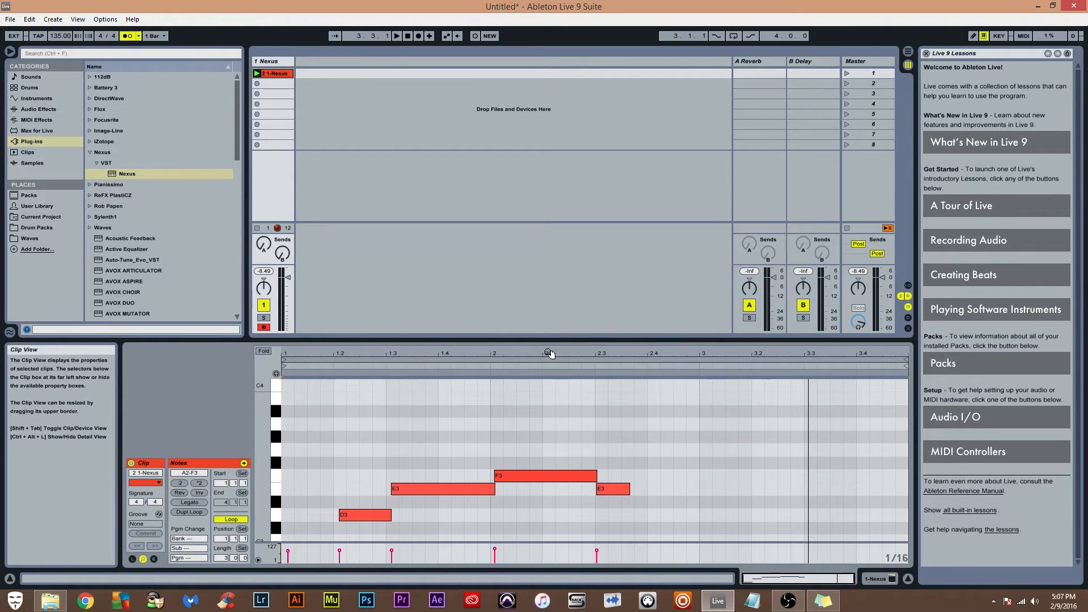
{"action": "left_click_drag", "start_coordinate": [571, 355], "coordinate": [571, 390]}
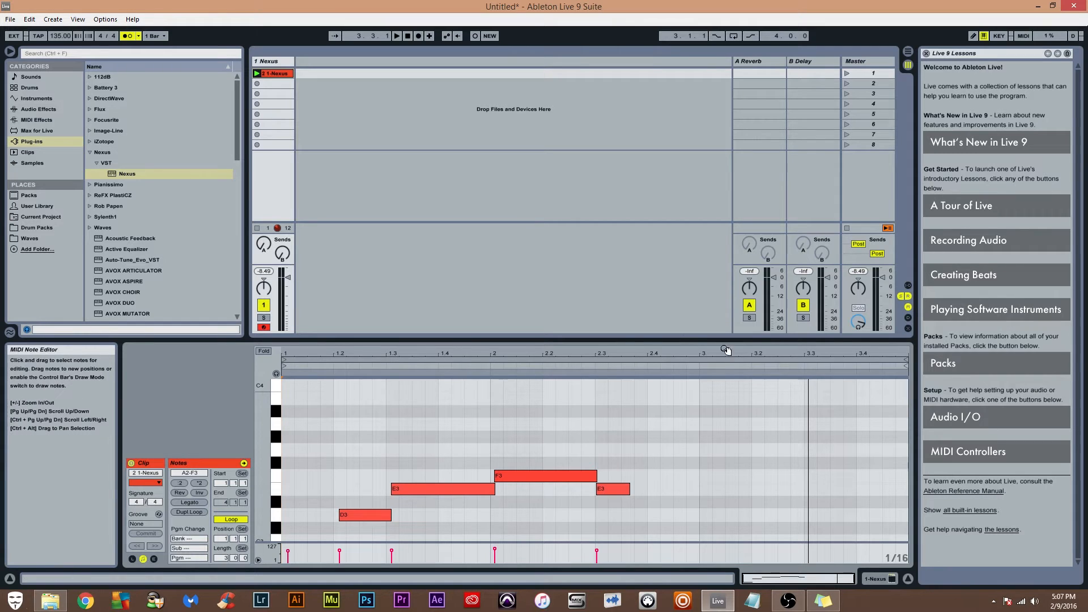
{"action": "mouse_move", "coordinate": [688, 352]}
{"action": "left_mouse_down"}
{"action": "mouse_move", "coordinate": [685, 437]}
{"action": "mouse_move", "coordinate": [691, 351]}
{"action": "left_mouse_up"}
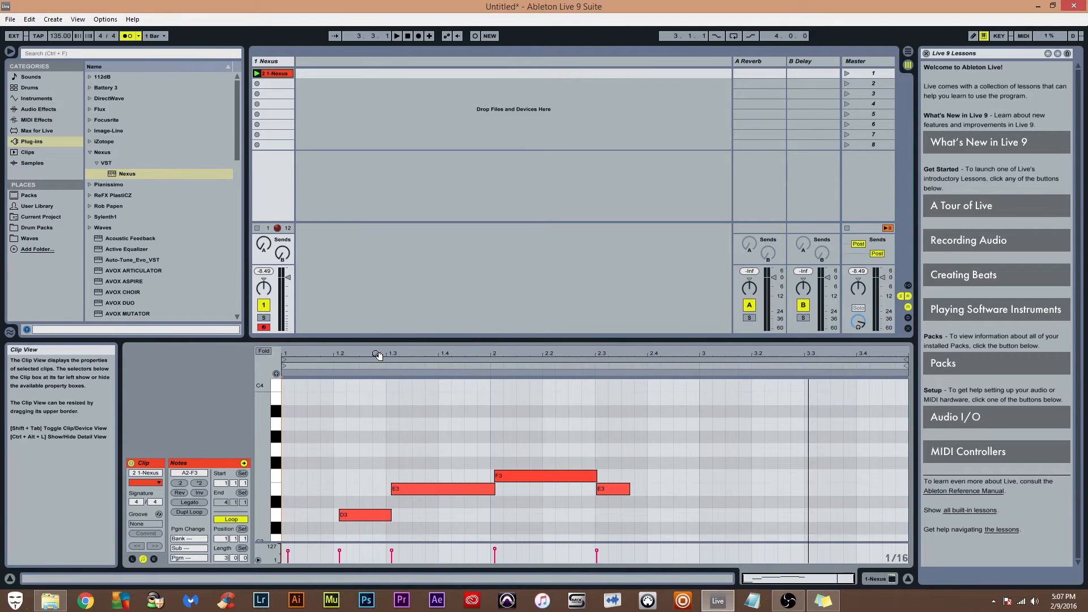
{"action": "scroll", "coordinate": [475, 457], "scroll_direction": "down", "scroll_amount": 5}
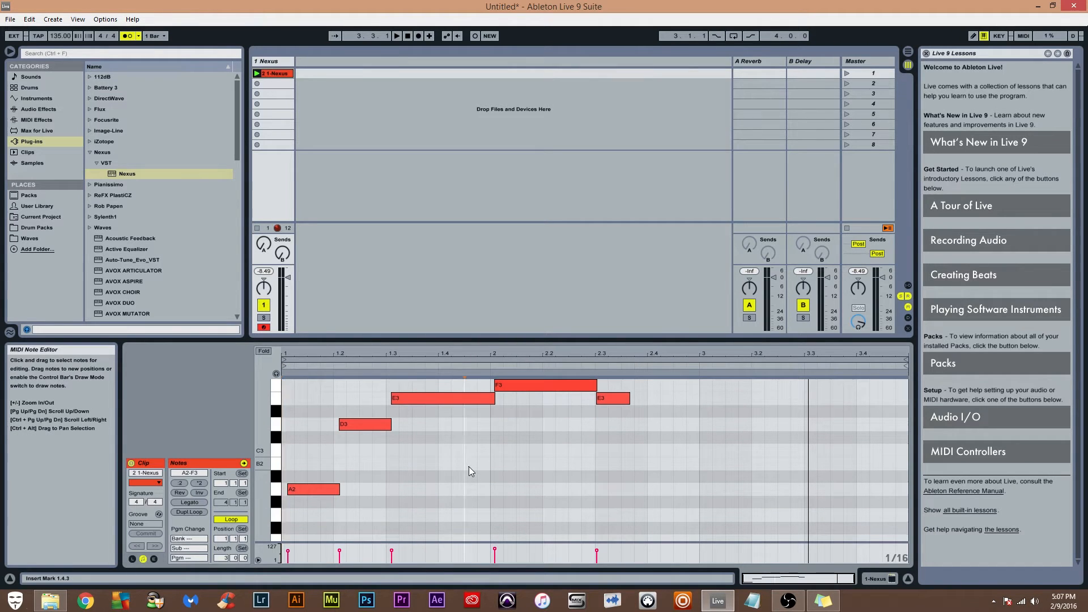
{"action": "key", "text": "space"}
{"action": "key", "text": "space"}
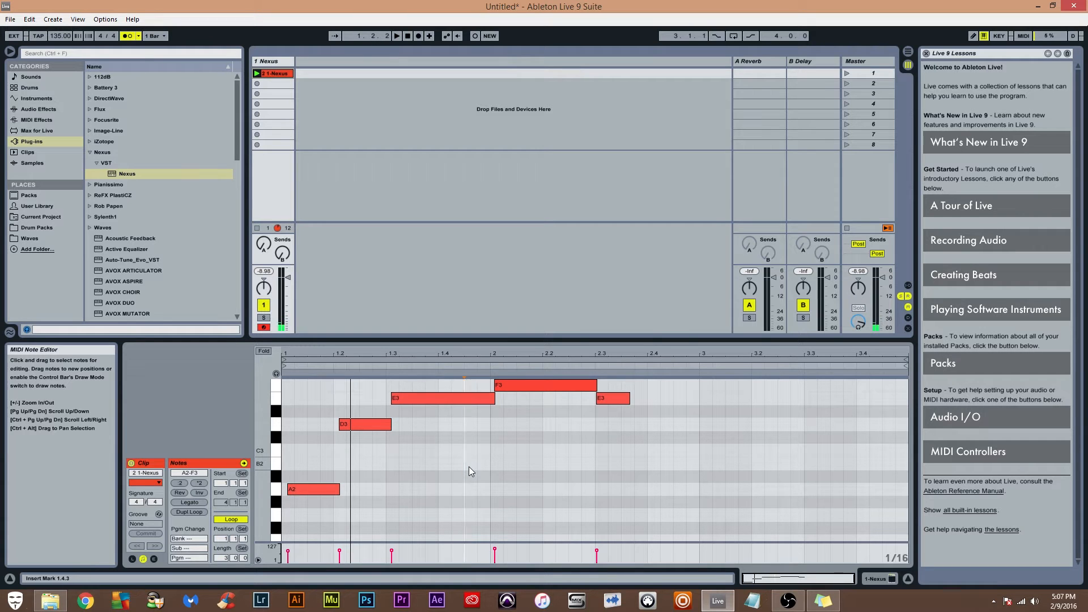
Reopen the new Nexus clip, select all of its notes and quantize them to the grid
{"action": "key", "text": "ctrl+a"}
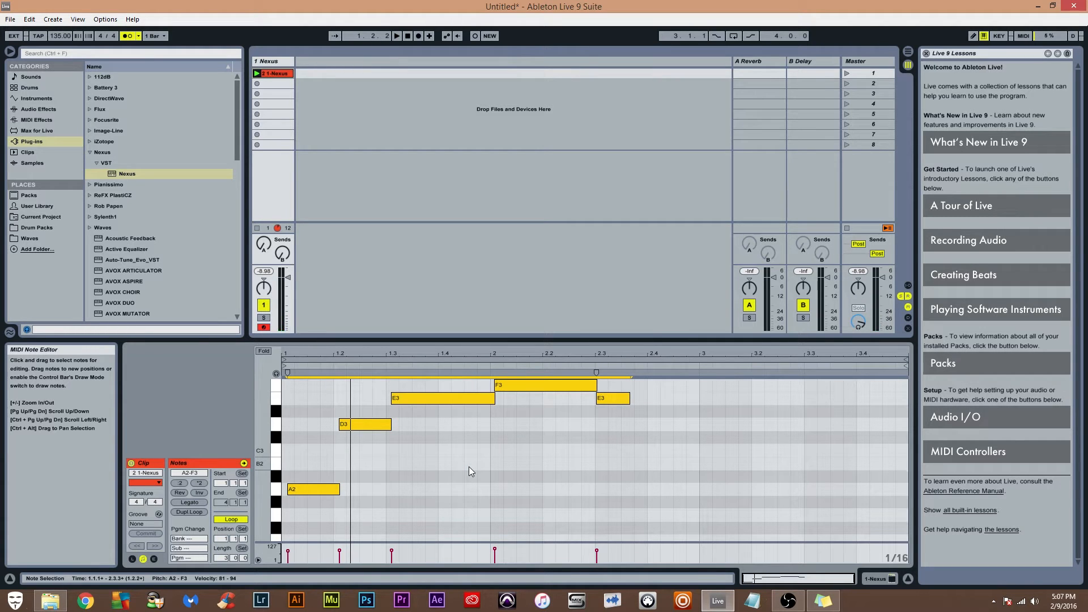
{"action": "left_click", "coordinate": [396, 167]}
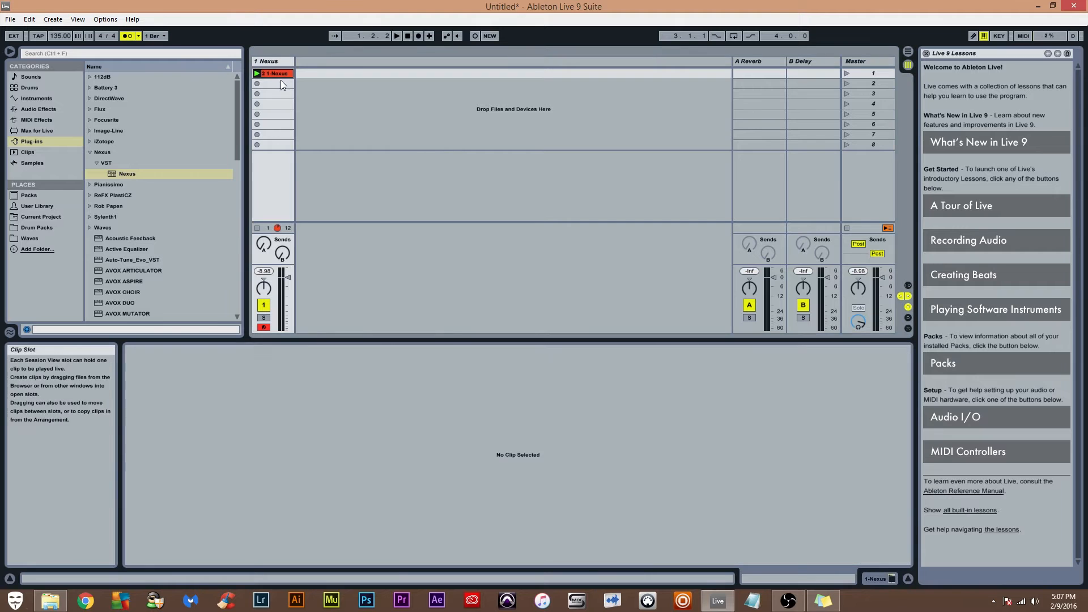
{"action": "left_click", "coordinate": [277, 74]}
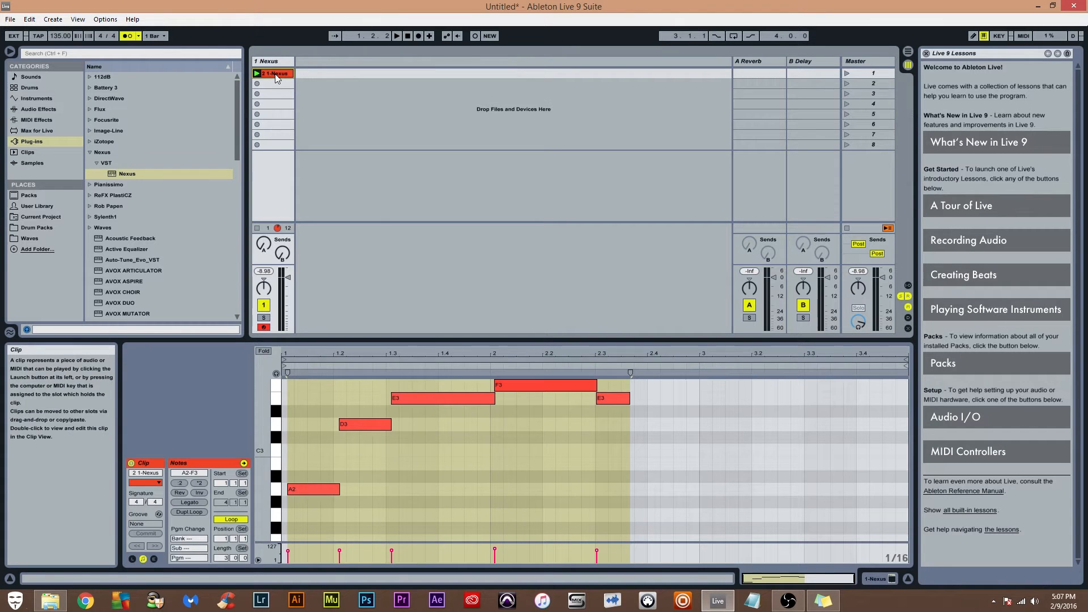
{"action": "left_click", "coordinate": [650, 434]}
{"action": "left_click", "coordinate": [569, 452]}
{"action": "key", "text": "ctrl+a"}
{"action": "key", "text": "ctrl+u"}
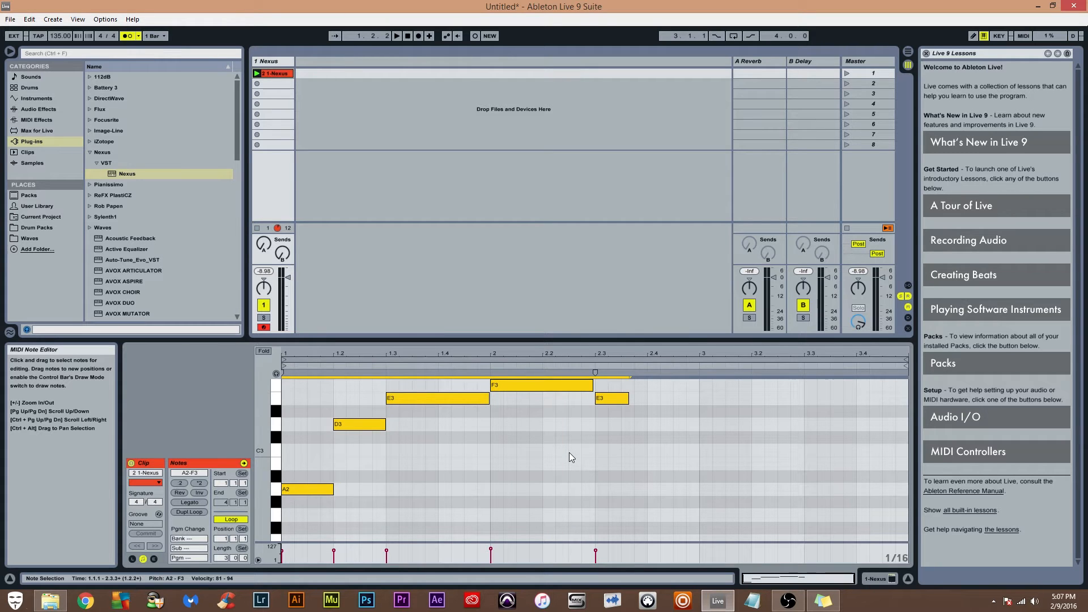
Play the quantized clip and extend its loop length to four bars
{"action": "key", "text": "space"}
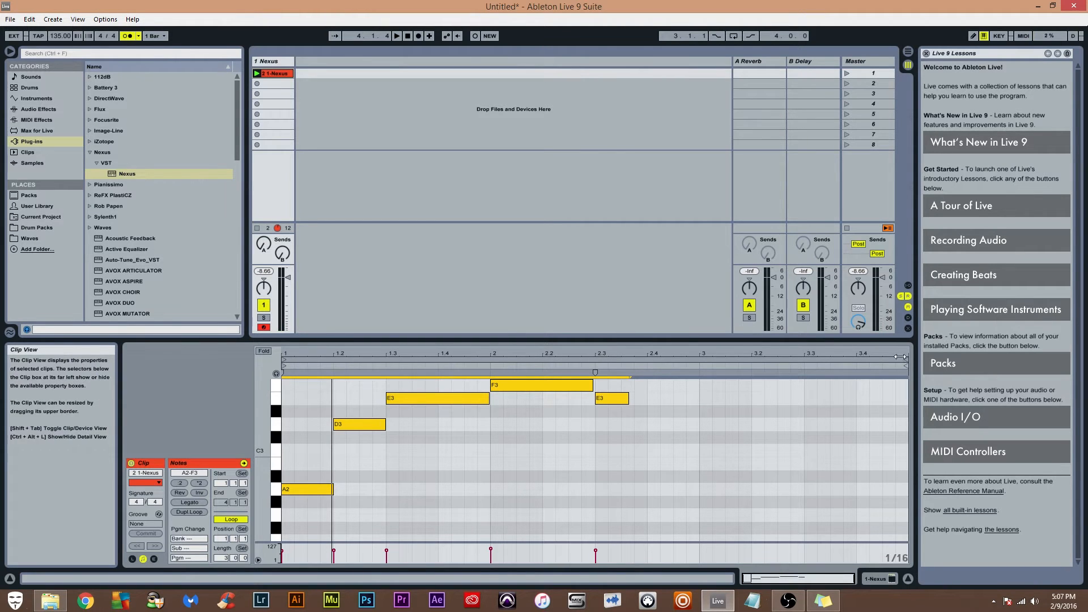
{"action": "mouse_move", "coordinate": [905, 360]}
{"action": "left_mouse_down"}
{"action": "mouse_move", "coordinate": [922, 360]}
{"action": "mouse_move", "coordinate": [714, 371]}
{"action": "mouse_move", "coordinate": [907, 372]}
{"action": "mouse_move", "coordinate": [824, 371]}
{"action": "mouse_move", "coordinate": [864, 372]}
{"action": "left_mouse_up"}
{"action": "key", "text": "space"}
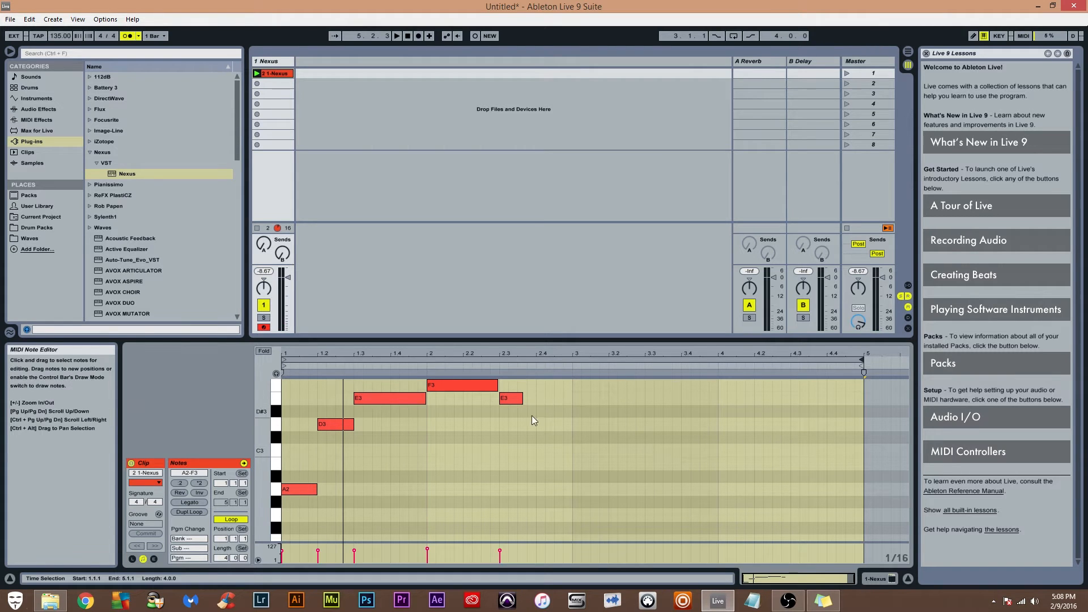
{"action": "left_click", "coordinate": [860, 368]}
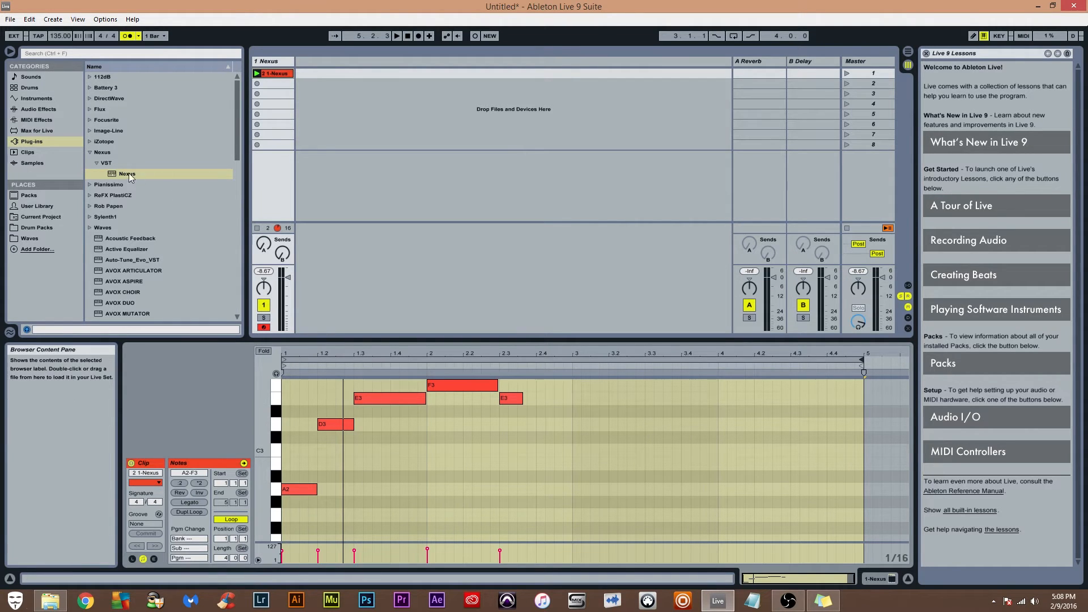
Collapse the Nexus plug-in folder, then look for a drum instrument in the Drums category and the Battery 3 plug-in folder
{"action": "left_click", "coordinate": [97, 163]}
{"action": "left_click", "coordinate": [89, 152]}
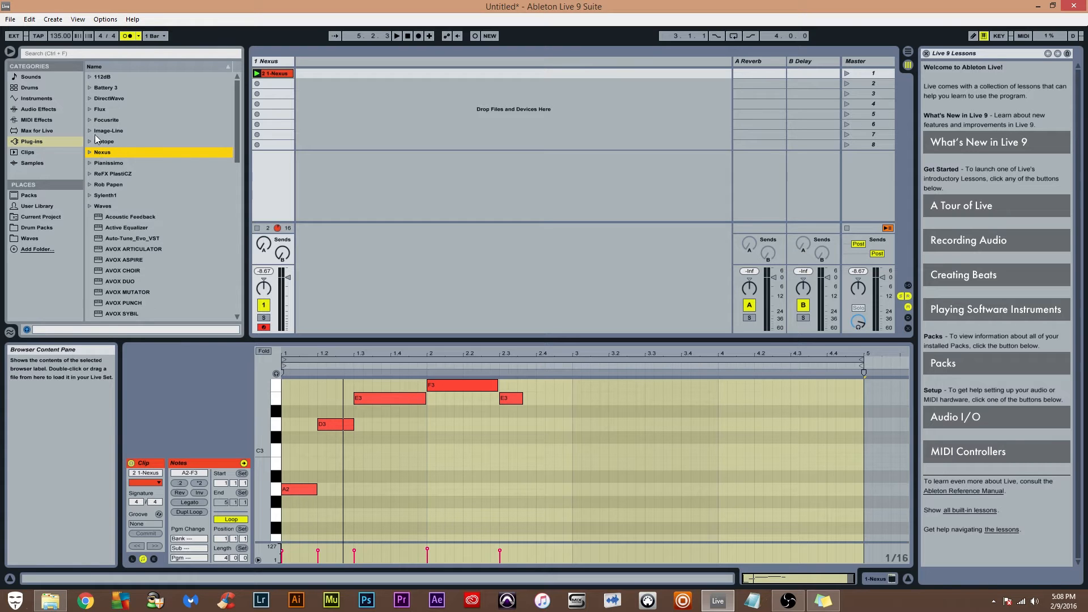
{"action": "left_click", "coordinate": [24, 90]}
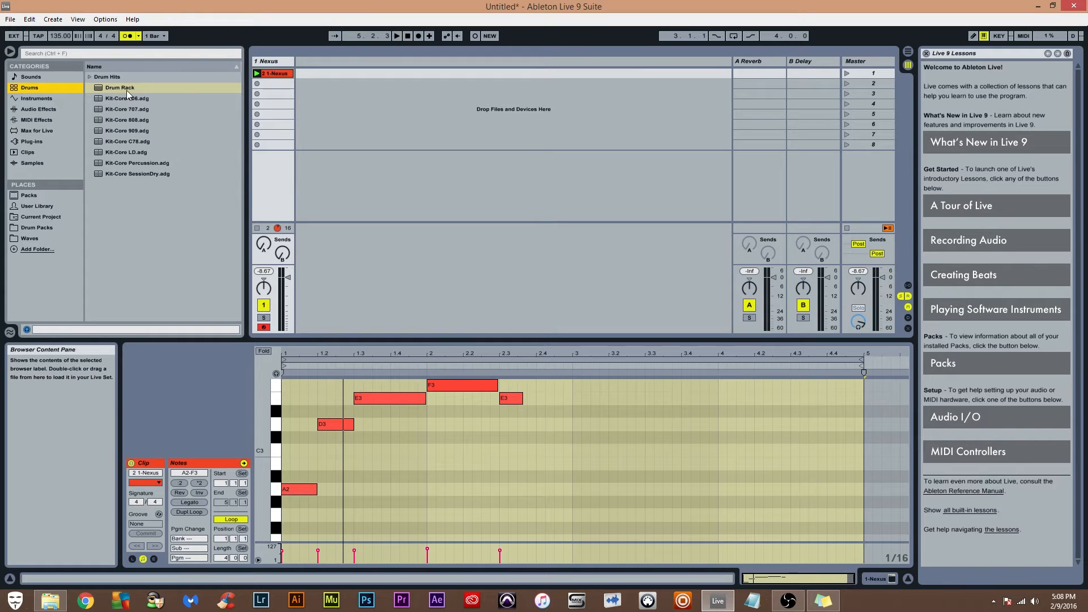
{"action": "left_click", "coordinate": [30, 142]}
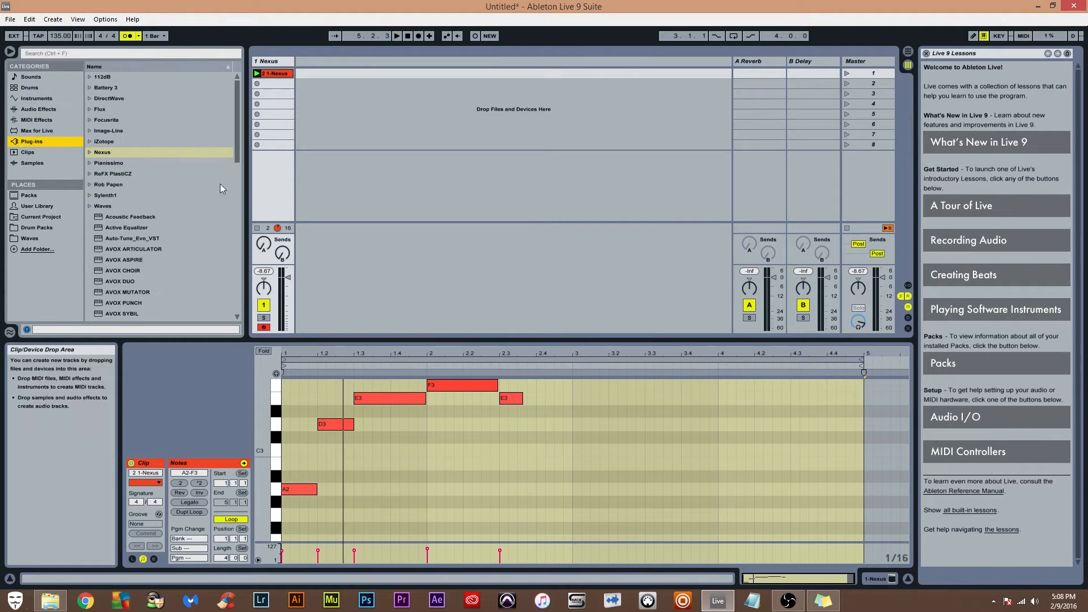
{"action": "left_click", "coordinate": [96, 98]}
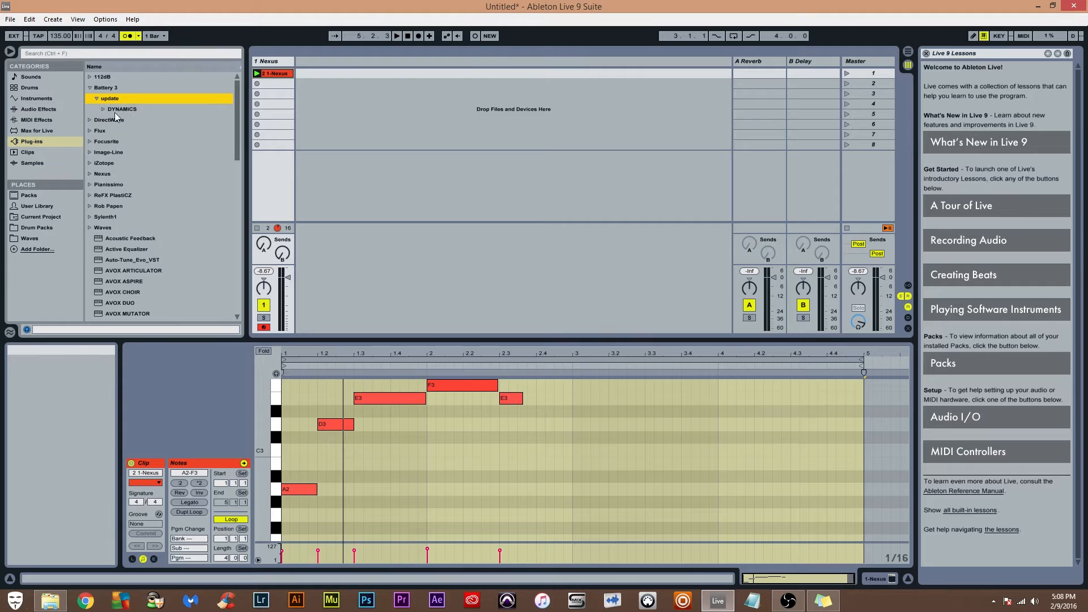
{"action": "left_click", "coordinate": [104, 108]}
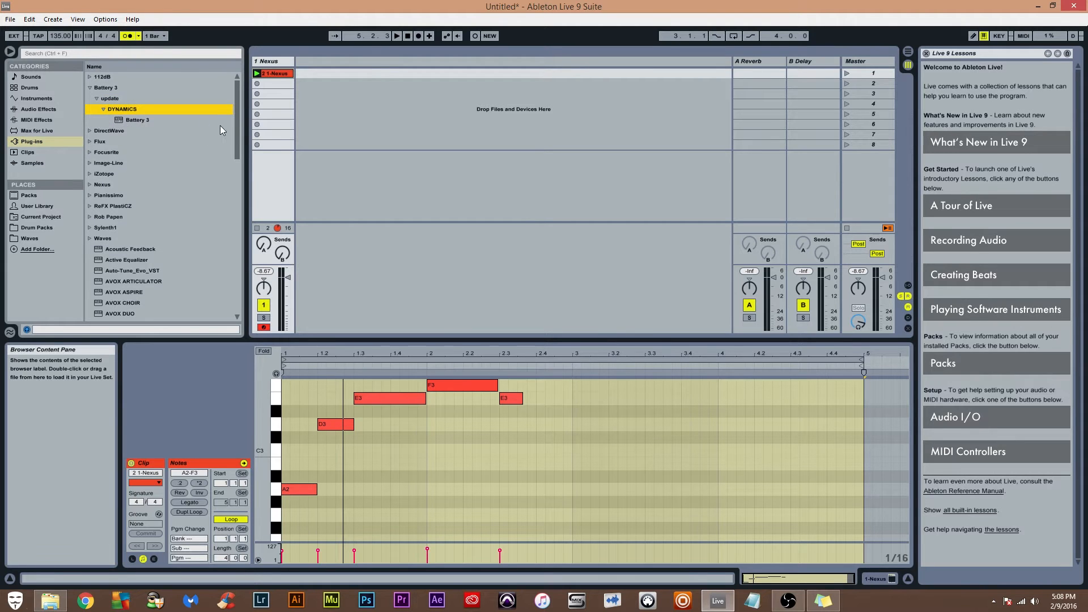
{"action": "left_click", "coordinate": [89, 87]}
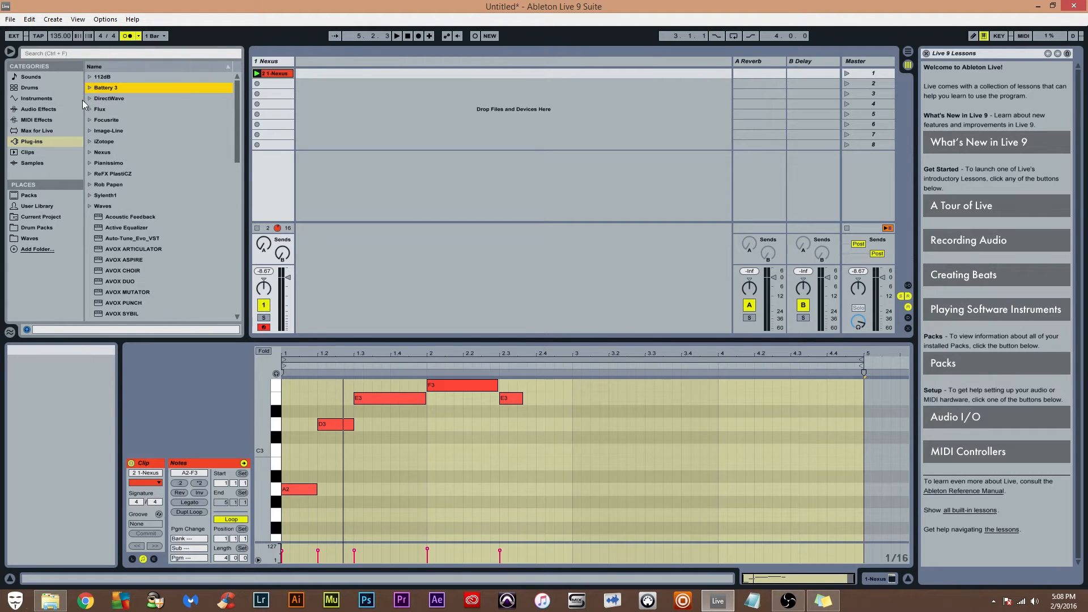
Add three new Drum Rack tracks from the Drums category beside the Nexus track and select the first one
{"action": "left_click", "coordinate": [28, 88]}
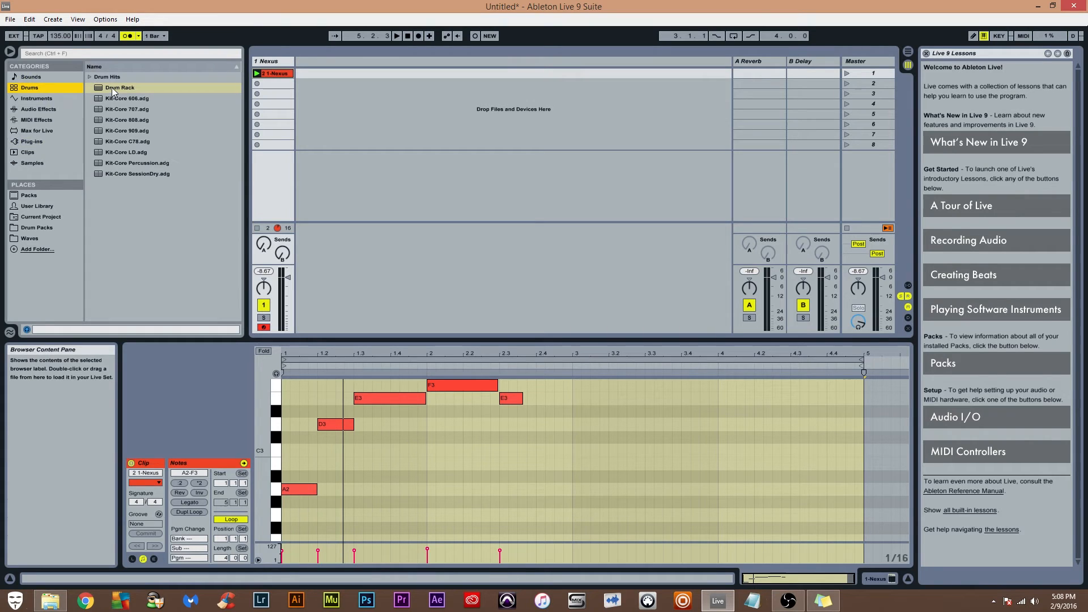
{"action": "left_click_drag", "start_coordinate": [118, 91], "coordinate": [309, 93]}
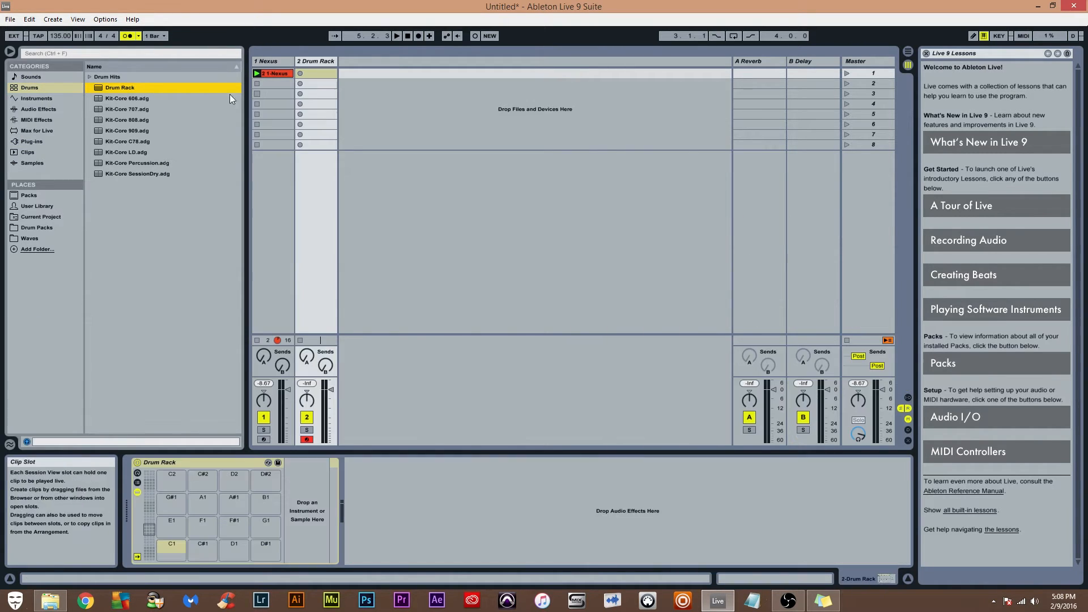
{"action": "left_click_drag", "start_coordinate": [120, 90], "coordinate": [325, 96]}
{"action": "left_click_drag", "start_coordinate": [114, 89], "coordinate": [417, 92]}
{"action": "left_click", "coordinate": [318, 60]}
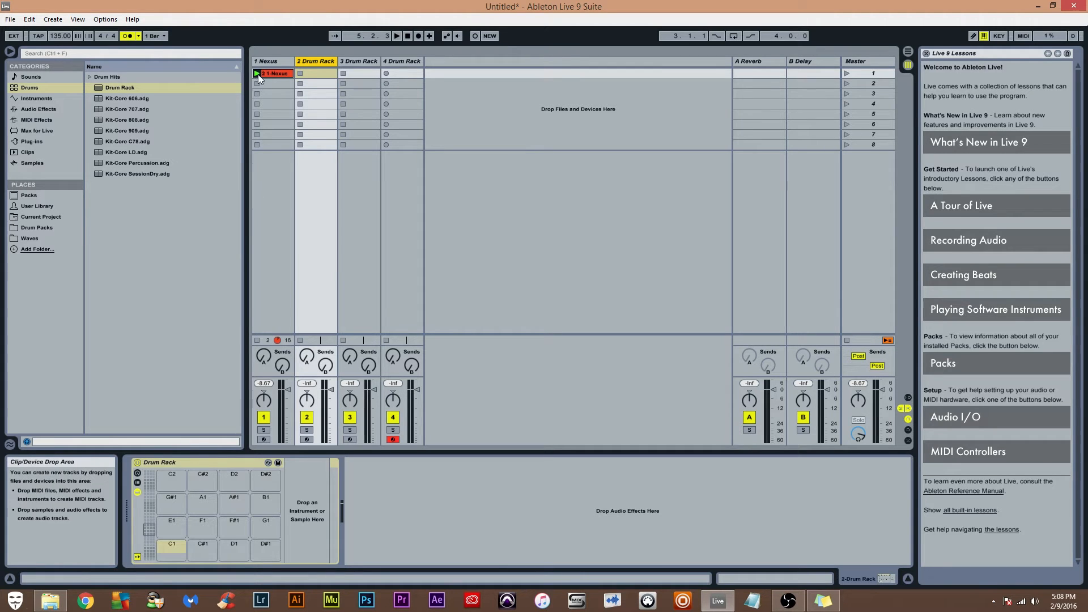
Arm the Nexus track for recording, toggle its arming off and on, then arm the first Drum Rack track instead
{"action": "left_click", "coordinate": [263, 440]}
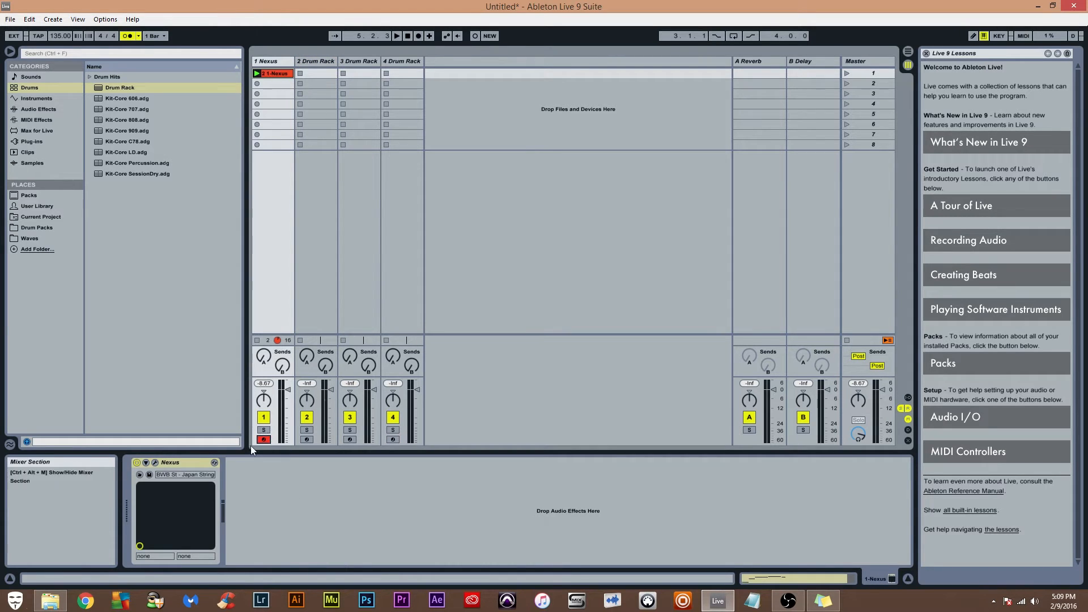
{"action": "left_click", "coordinate": [267, 441]}
{"action": "left_click", "coordinate": [264, 440]}
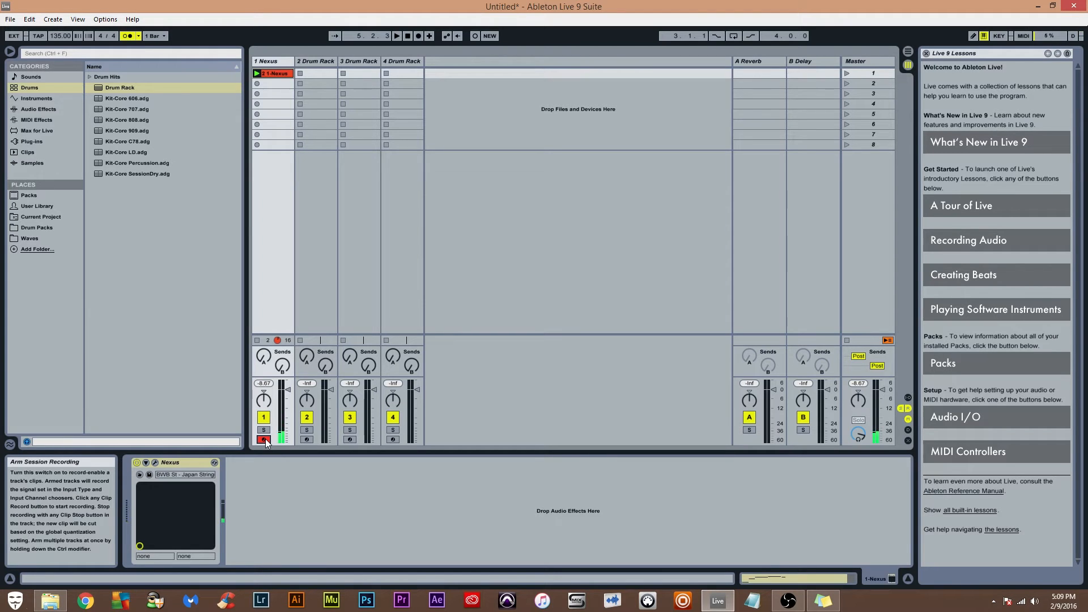
{"action": "left_click", "coordinate": [306, 439]}
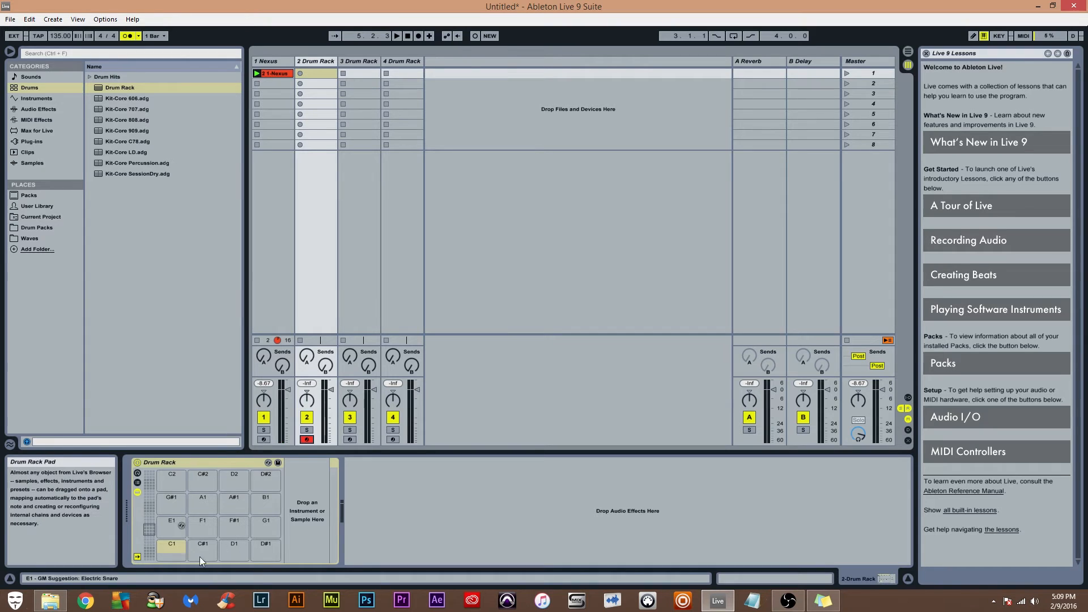
Look at the other Drum Rack tracks in turn and return to the first one
{"action": "left_click", "coordinate": [358, 314]}
{"action": "left_click", "coordinate": [416, 301]}
{"action": "left_click", "coordinate": [325, 303]}
{"action": "left_click", "coordinate": [325, 61]}
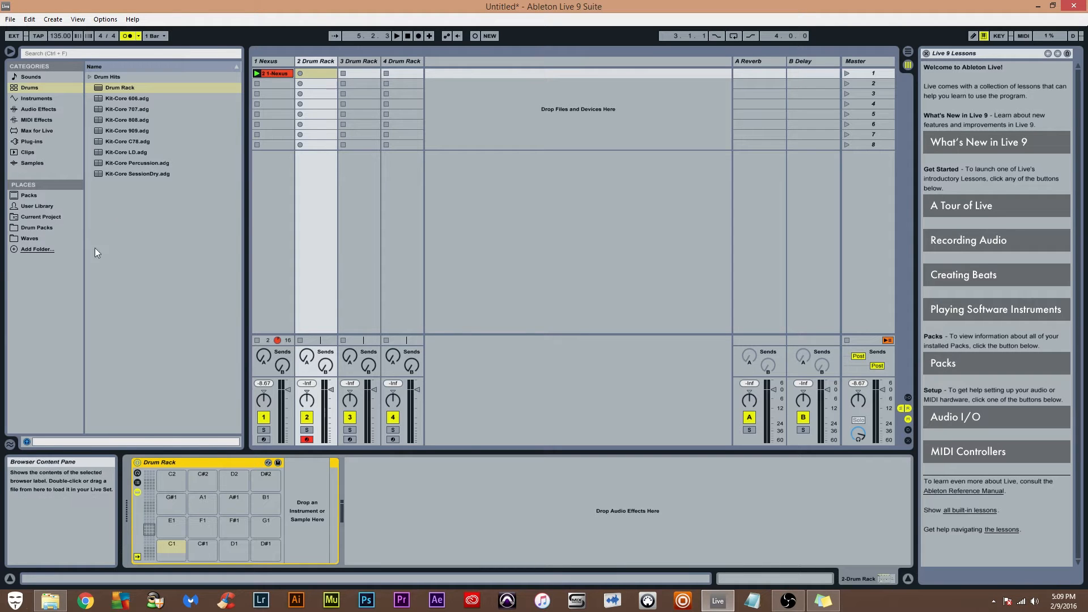
Look through the folders available to add to Places, cancel without adding one, and open the Drum Packs folder
{"action": "left_click", "coordinate": [25, 251]}
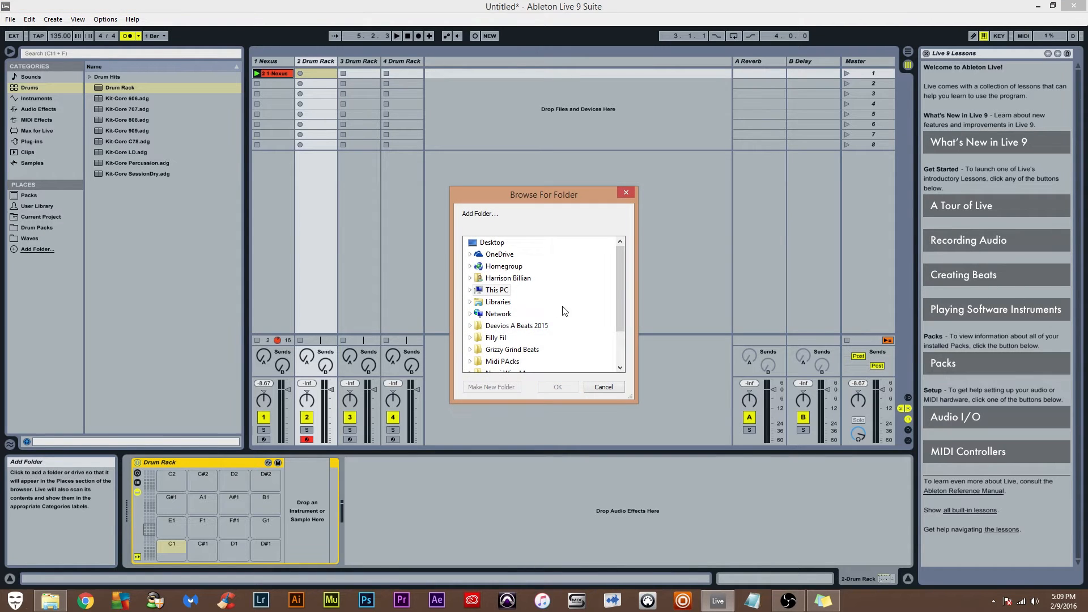
{"action": "scroll", "coordinate": [592, 297], "scroll_direction": "down", "scroll_amount": 2}
{"action": "scroll", "coordinate": [593, 297], "scroll_direction": "up", "scroll_amount": 1}
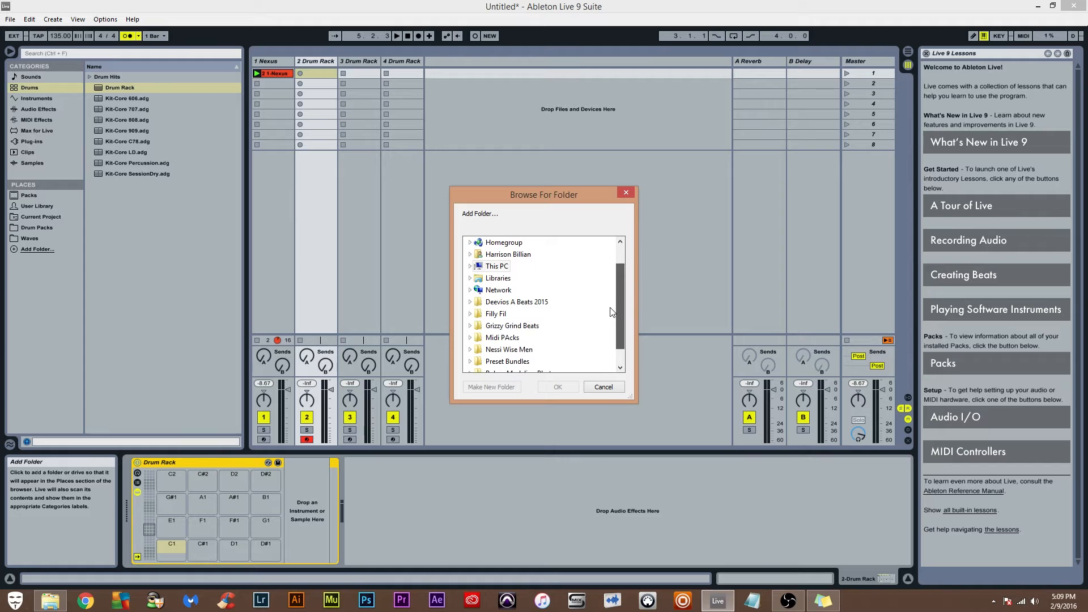
{"action": "left_click", "coordinate": [628, 194]}
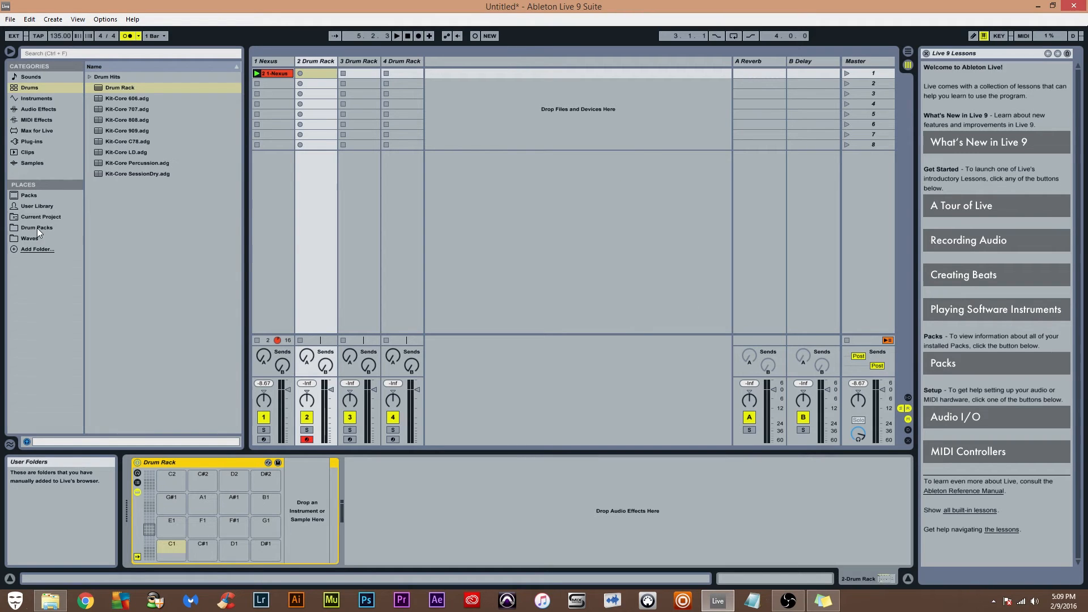
{"action": "left_click", "coordinate": [36, 228]}
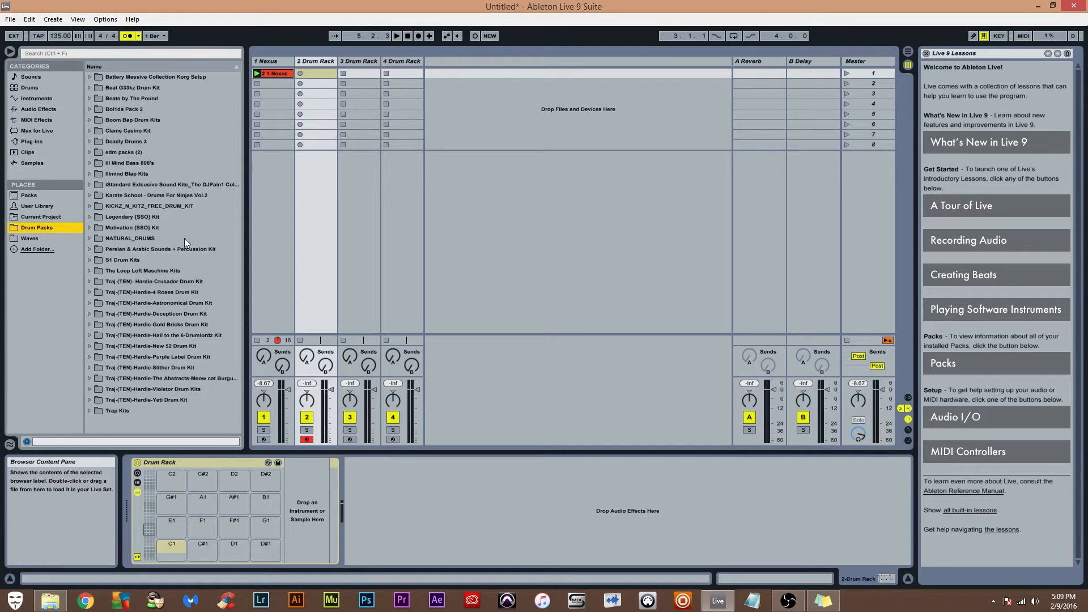
Open the Claps folder of the Traj-(TEN)-Hardie-Crusader Drum Kit and audition samples from TH-Ass Smack Clap.wav to TH-Complete Clap.wav
{"action": "left_click", "coordinate": [91, 281]}
{"action": "left_click", "coordinate": [96, 302]}
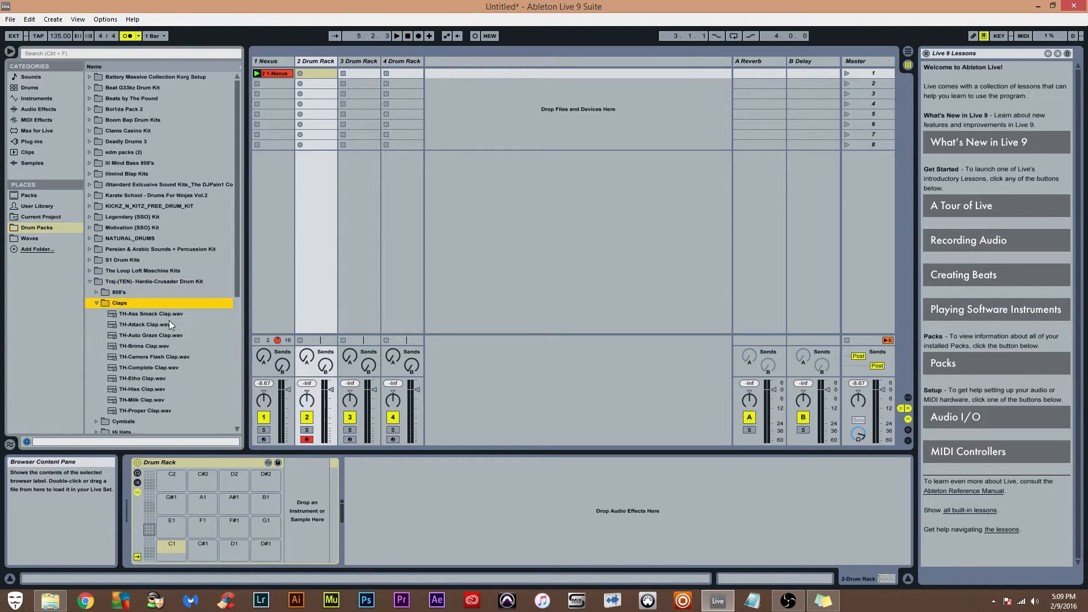
{"action": "left_click", "coordinate": [159, 314]}
{"action": "left_click", "coordinate": [155, 326]}
{"action": "left_click", "coordinate": [154, 336]}
{"action": "left_click", "coordinate": [152, 346]}
{"action": "left_click", "coordinate": [154, 356]}
{"action": "left_click", "coordinate": [153, 366]}
{"action": "left_click", "coordinate": [150, 358]}
{"action": "left_click", "coordinate": [151, 366]}
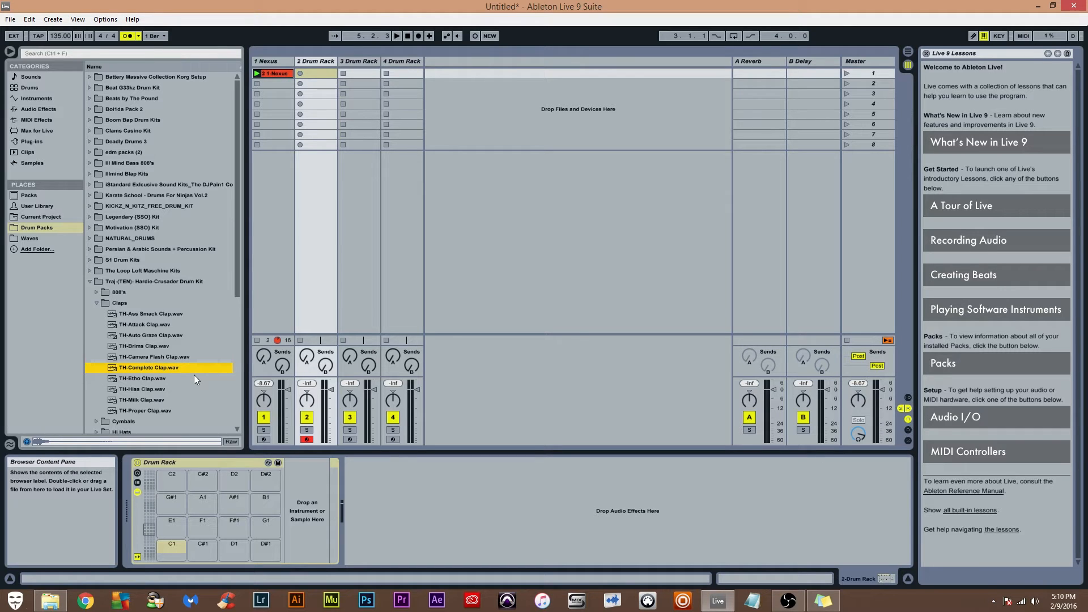
Audition the clap samples again in order from the first one and settle on TH-Complete Clap.wav
{"action": "left_click", "coordinate": [134, 313]}
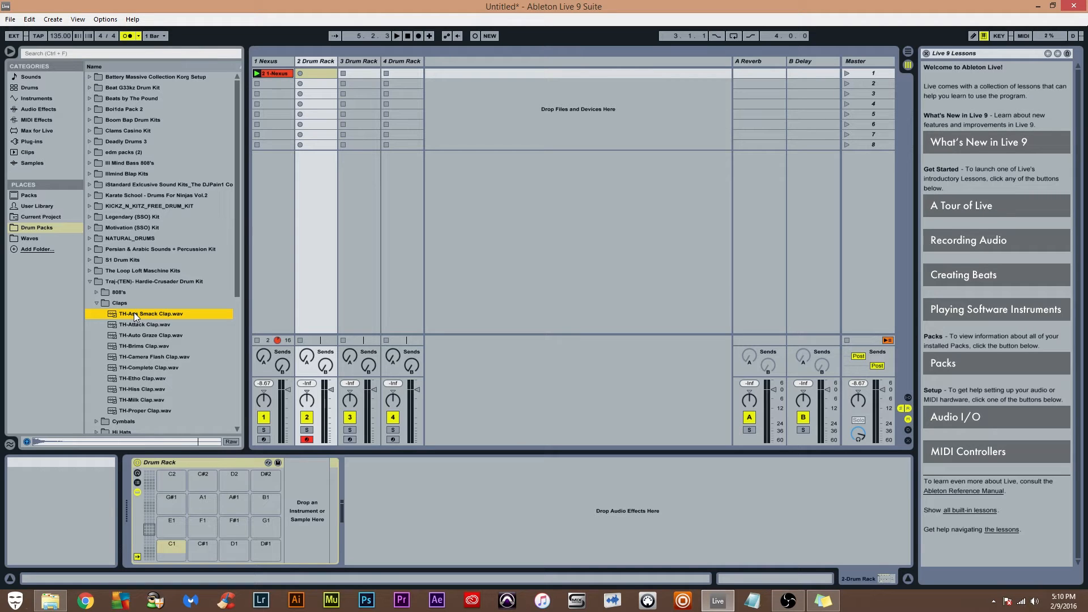
{"action": "key", "text": "Down"}
{"action": "key", "text": "Down"}
{"action": "key", "text": "Down"}
{"action": "key", "text": "Down"}
{"action": "key", "text": "Down"}
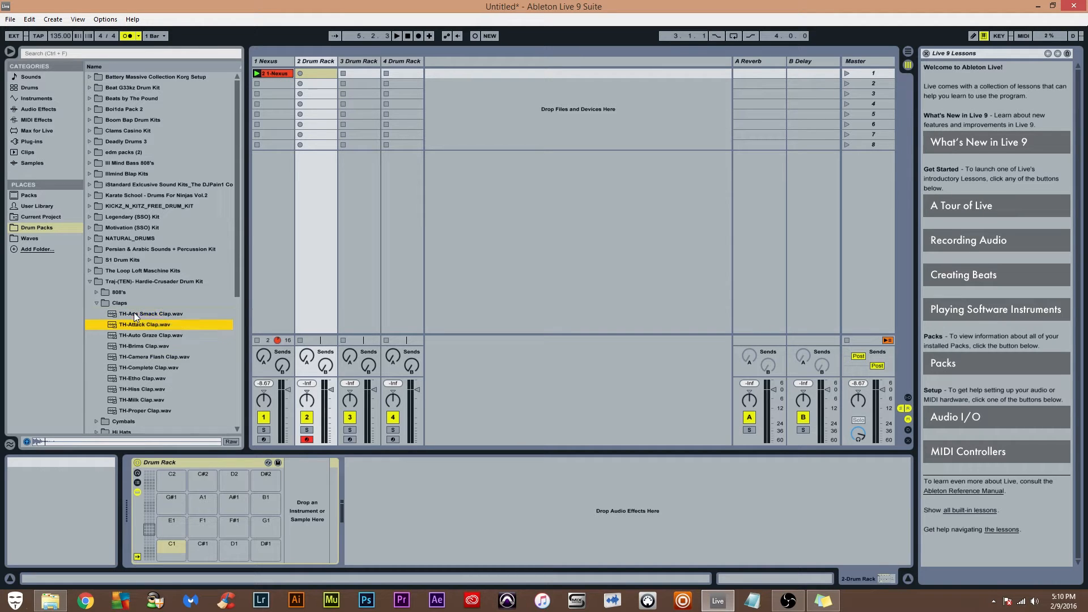
{"action": "key", "text": "Down"}
{"action": "key", "text": "Down"}
{"action": "key", "text": "Up"}
{"action": "key", "text": "Up"}
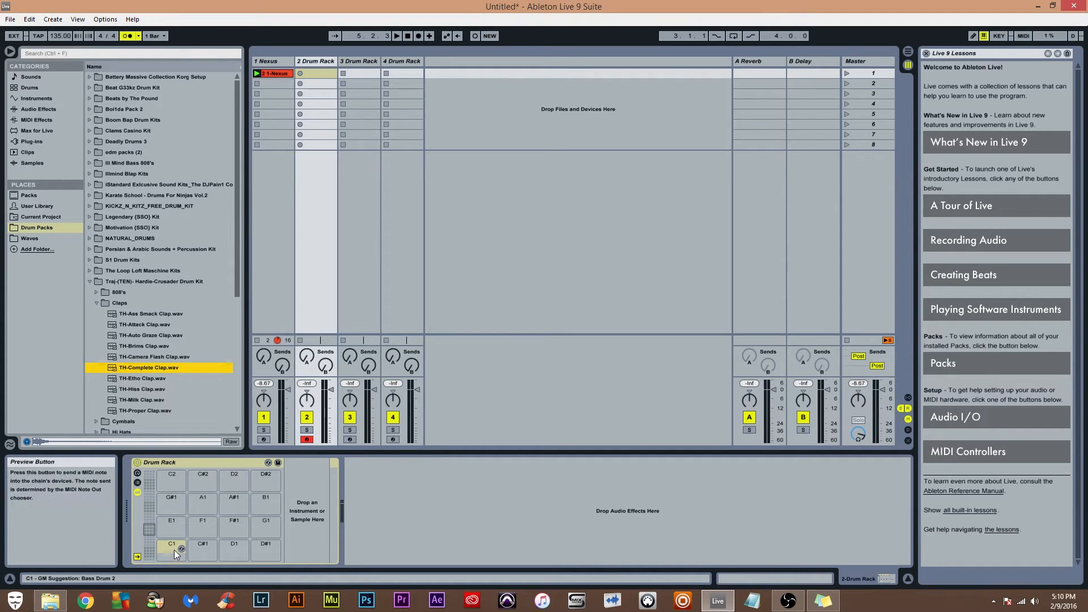
Load TH-Complete Clap.wav onto pad C#1 of the first Drum Rack, then audition the Etho and Hiss claps
{"action": "left_click_drag", "start_coordinate": [149, 368], "coordinate": [204, 547]}
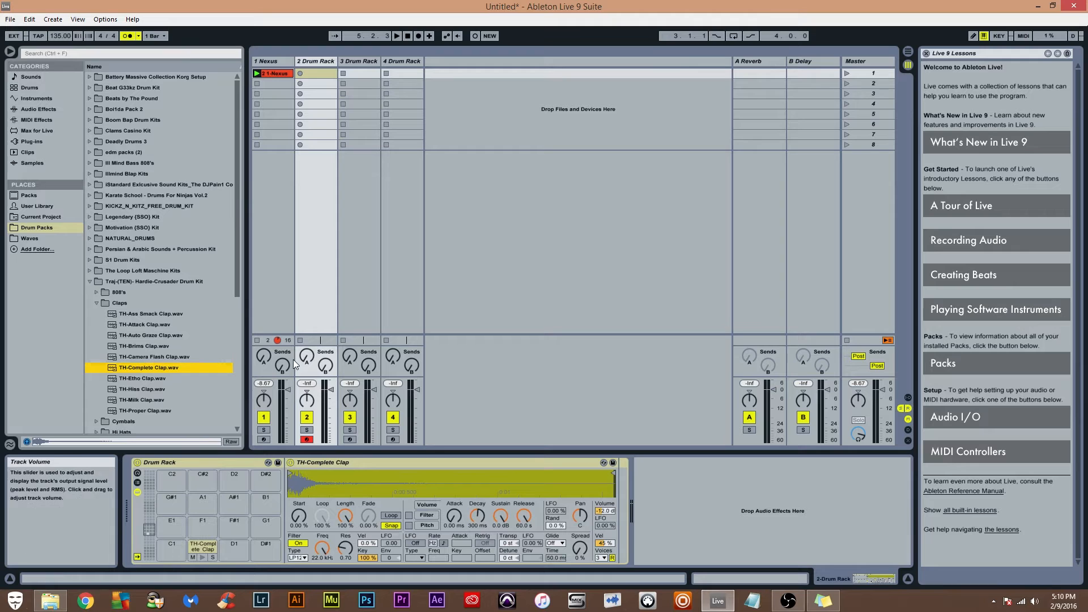
{"action": "left_click", "coordinate": [202, 558]}
{"action": "left_click", "coordinate": [201, 558]}
{"action": "left_click", "coordinate": [156, 377]}
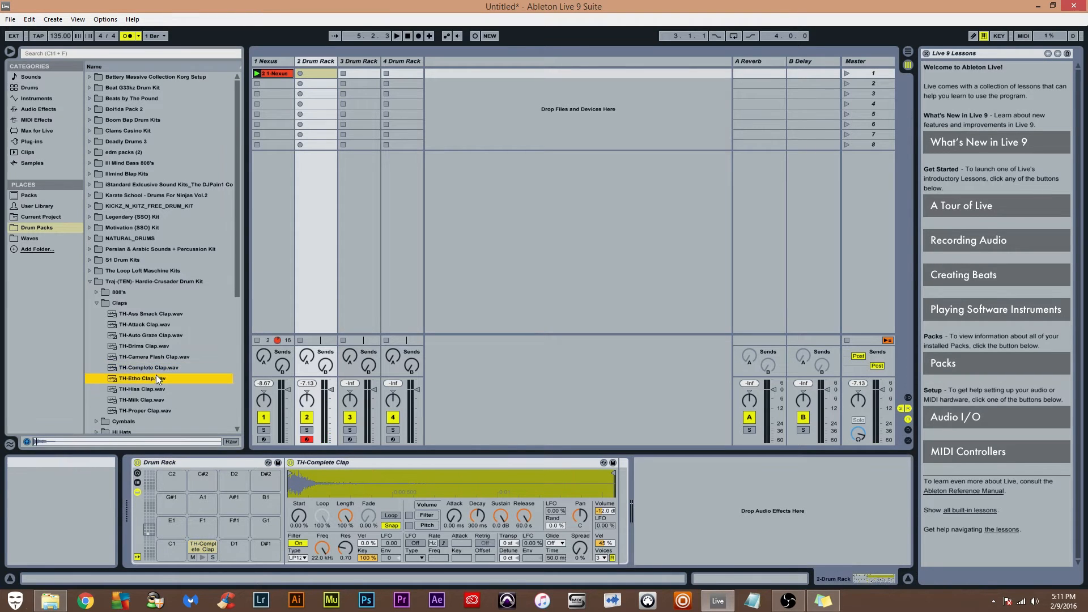
{"action": "left_click", "coordinate": [152, 388]}
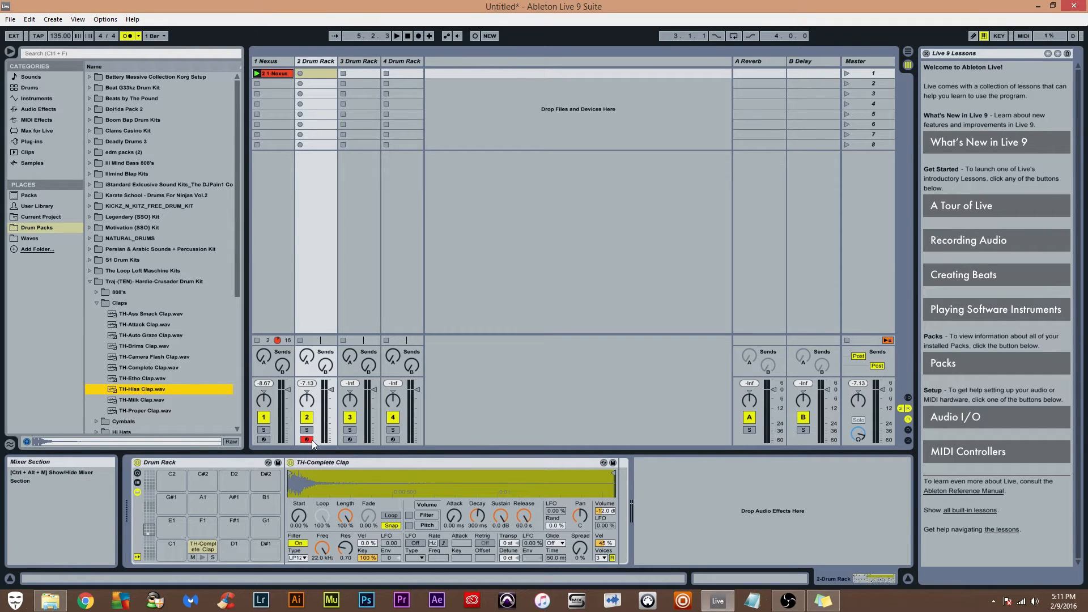
Record a four-bar clap pattern in the first slot of the first Drum Rack track and open the clip's notes
{"action": "left_click", "coordinate": [301, 73]}
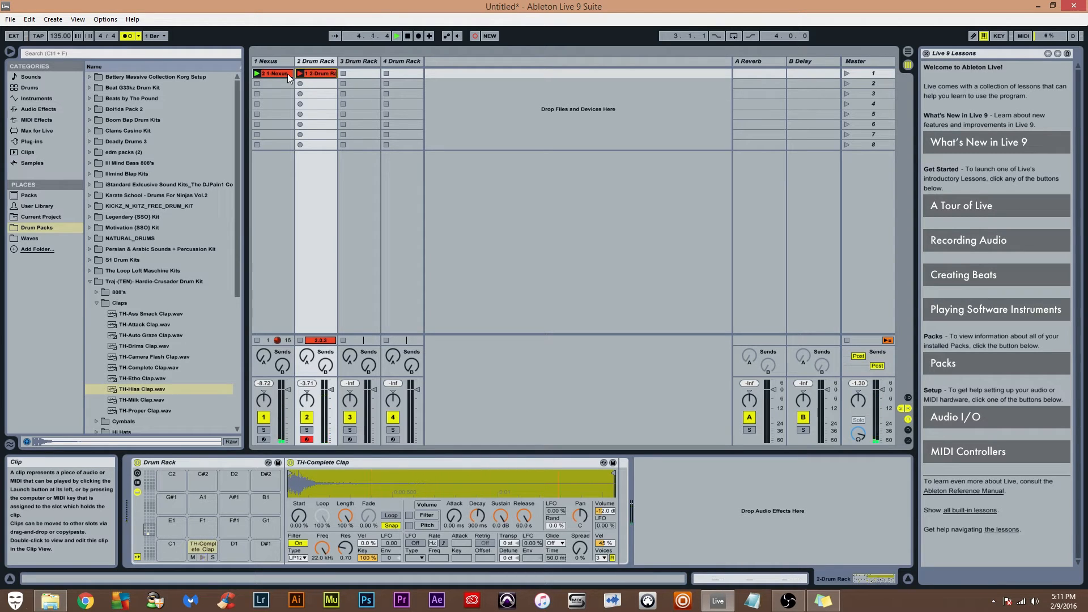
{"action": "key", "text": "space"}
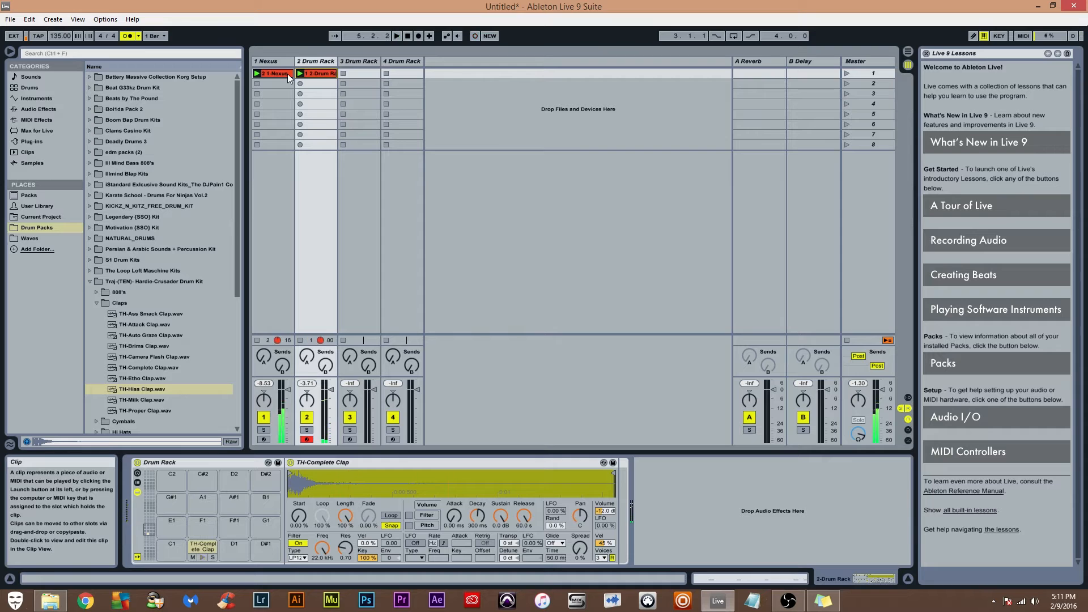
{"action": "double_click", "coordinate": [311, 74]}
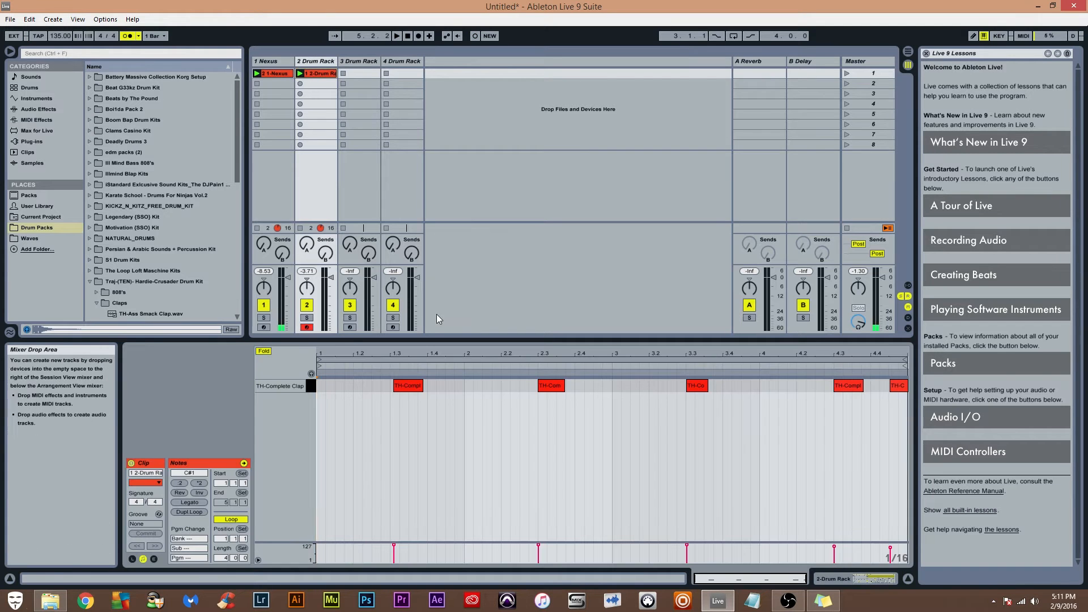
{"action": "left_click", "coordinate": [322, 74]}
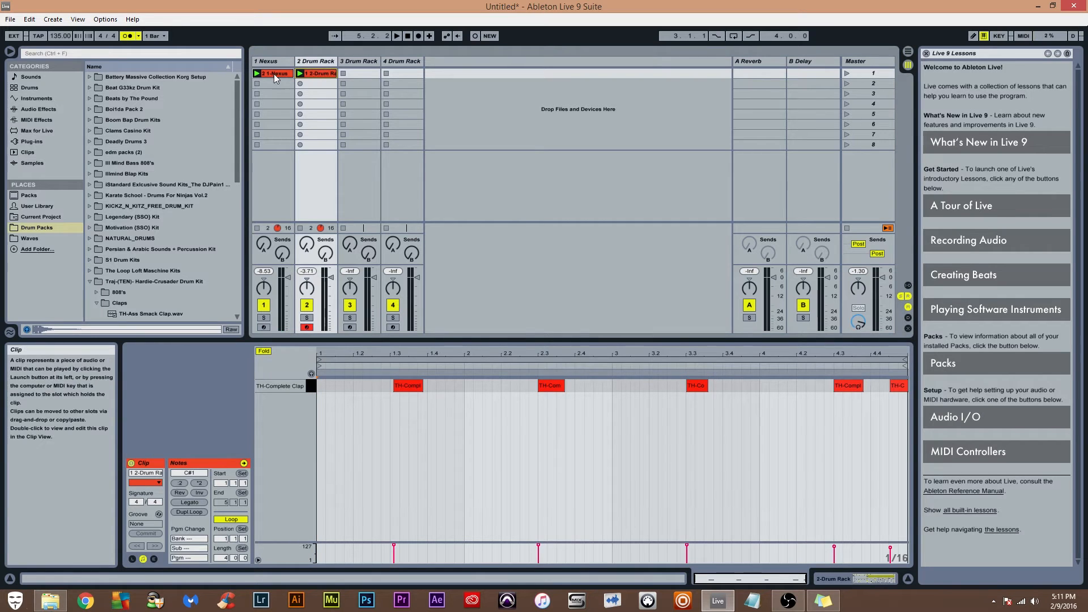
Quantize all the clap notes and set their velocities to 127, leaving the track disarmed
{"action": "left_click", "coordinate": [472, 431]}
{"action": "key", "text": "ctrl+a"}
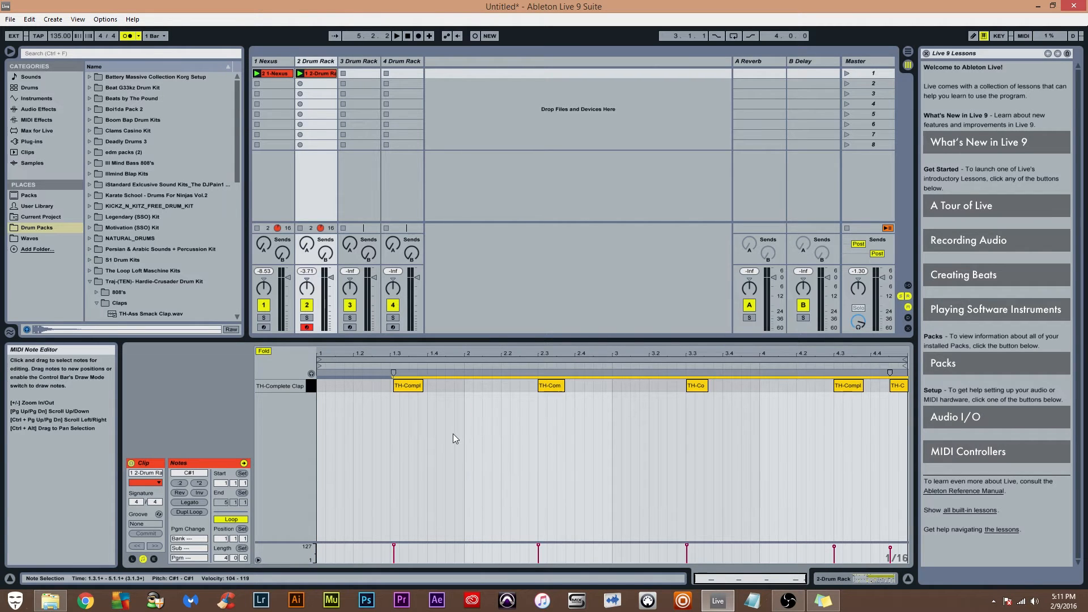
{"action": "key", "text": "ctrl+u"}
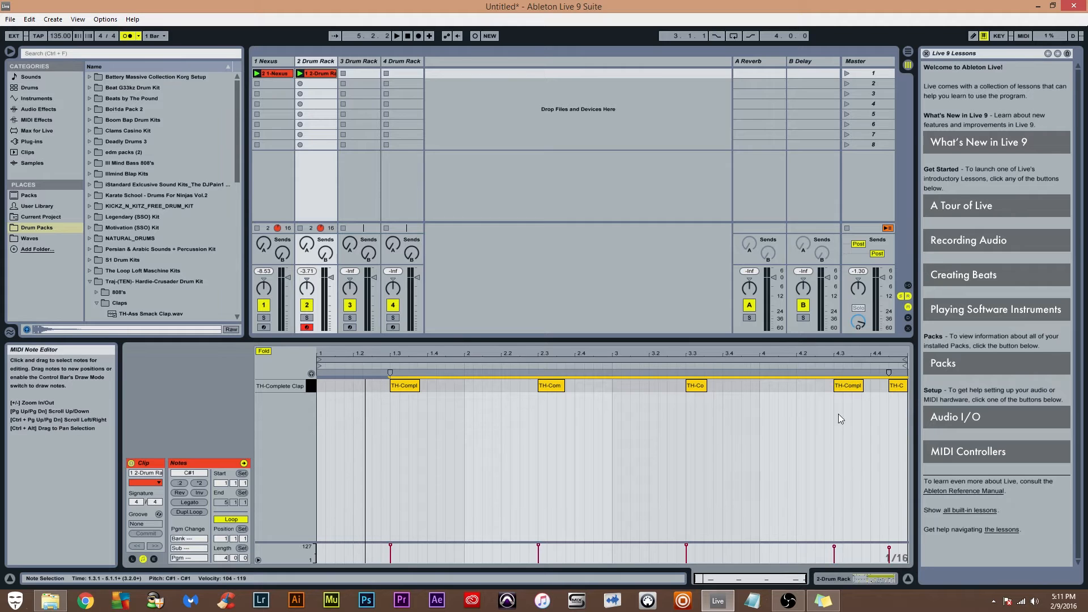
{"action": "mouse_move", "coordinate": [834, 546]}
{"action": "left_mouse_down"}
{"action": "mouse_move", "coordinate": [834, 561]}
{"action": "mouse_move", "coordinate": [843, 543]}
{"action": "left_mouse_up"}
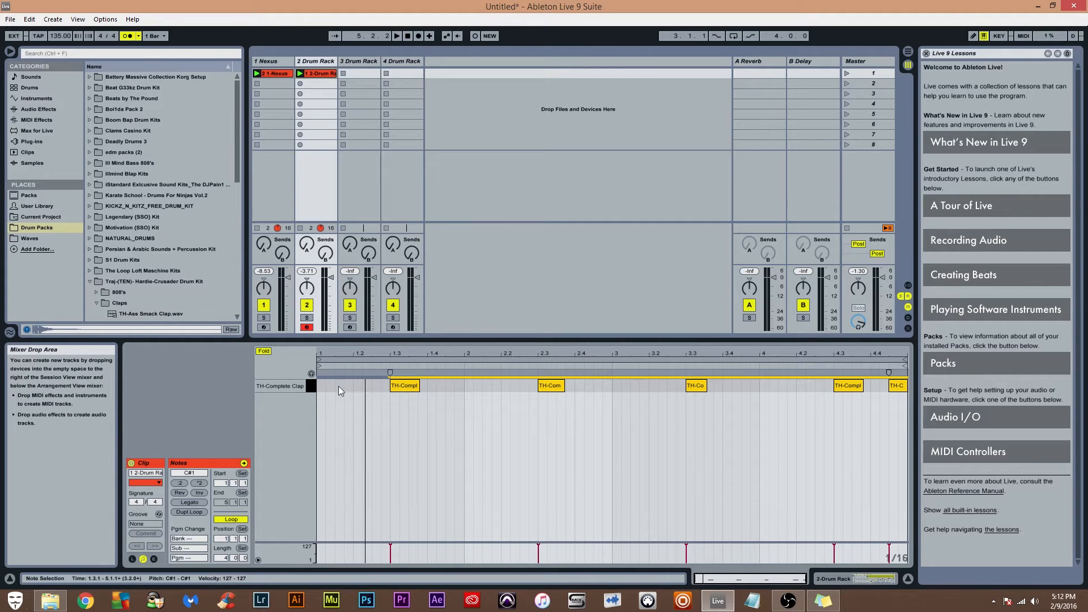
{"action": "left_click", "coordinate": [307, 327]}
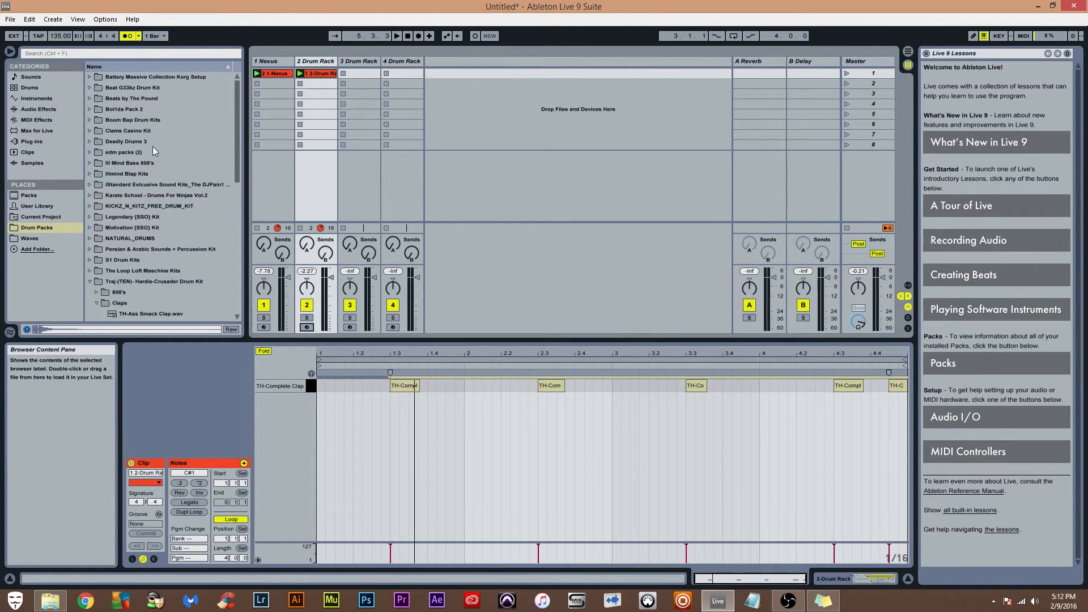
Audition all samples in the Crusader Drum Kit's Kicks folder and settle on TH-Guardian Kick.wav
{"action": "scroll", "coordinate": [152, 137], "scroll_direction": "down", "scroll_amount": 5}
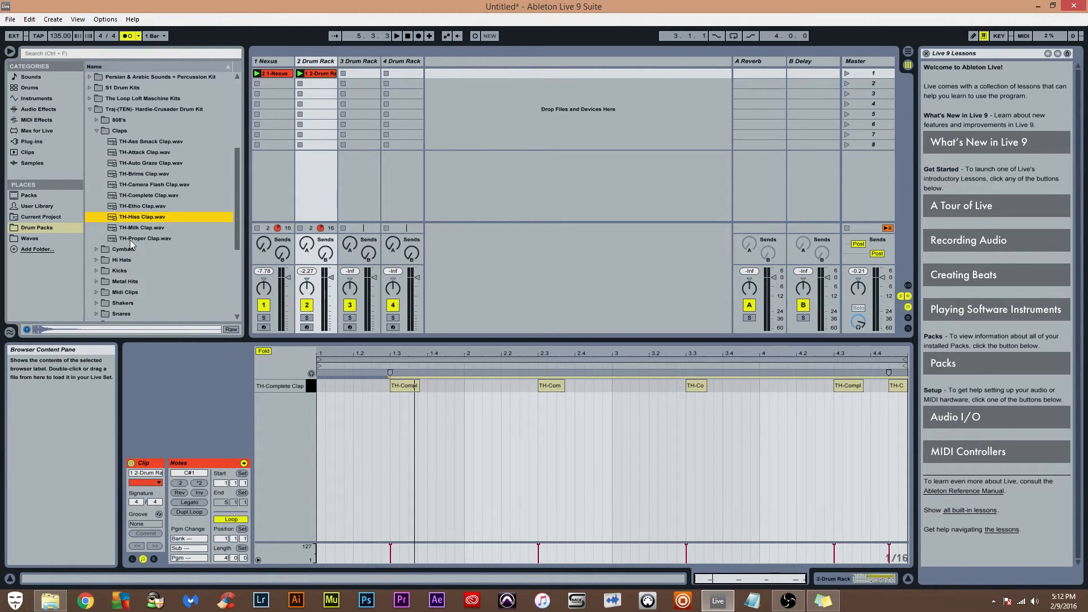
{"action": "left_click", "coordinate": [94, 131]}
{"action": "left_click", "coordinate": [97, 163]}
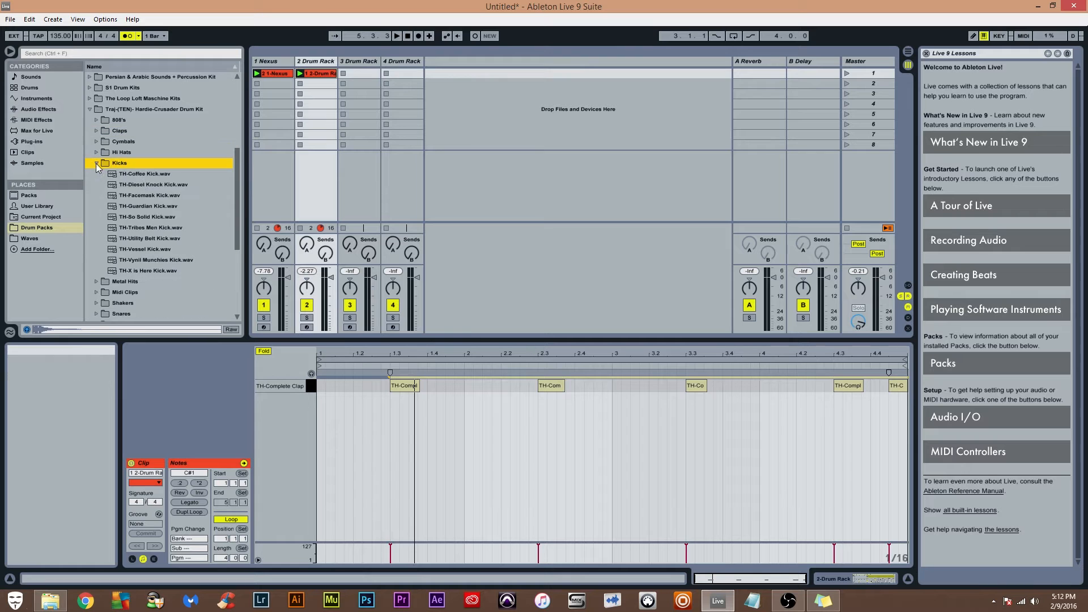
{"action": "left_click", "coordinate": [137, 175]}
{"action": "left_click", "coordinate": [144, 184]}
{"action": "left_click", "coordinate": [148, 196]}
{"action": "left_click", "coordinate": [151, 207]}
{"action": "left_click", "coordinate": [154, 216]}
{"action": "left_click", "coordinate": [154, 227]}
{"action": "left_click", "coordinate": [155, 238]}
{"action": "left_click", "coordinate": [154, 248]}
{"action": "left_click", "coordinate": [154, 261]}
{"action": "left_click", "coordinate": [156, 271]}
{"action": "left_click", "coordinate": [148, 218]}
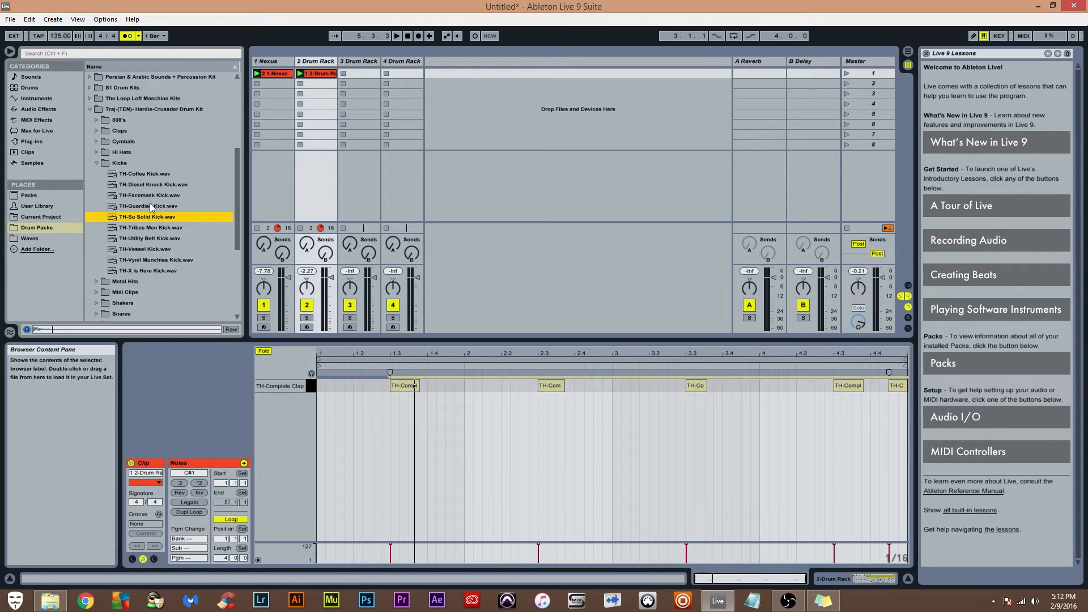
{"action": "left_click", "coordinate": [151, 206]}
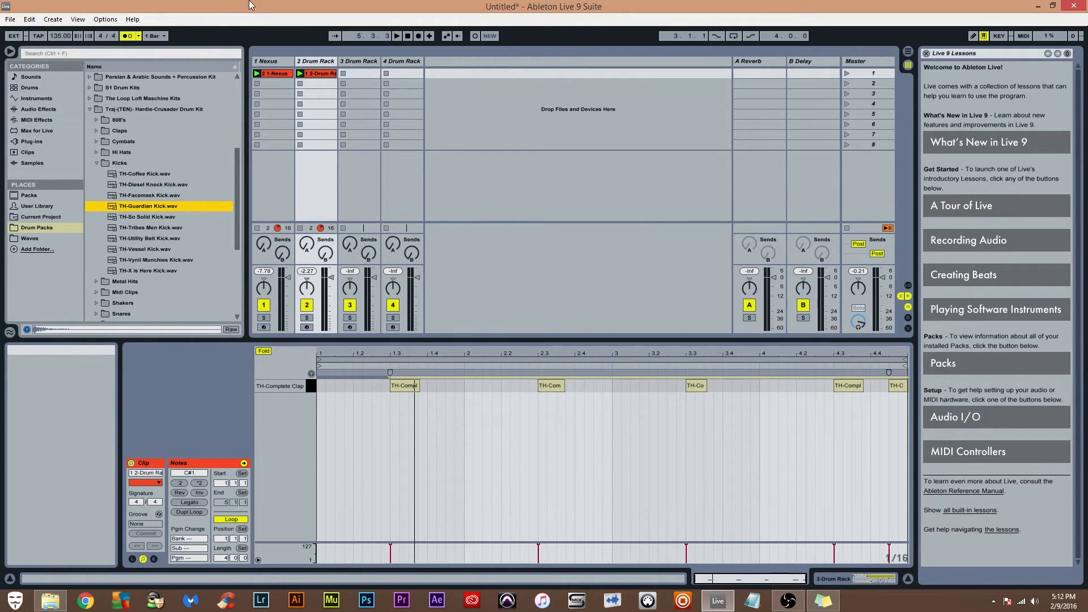
Load TH-Guardian Kick.wav onto pad C#1 of the second Drum Rack and arm that track for recording
{"action": "left_click", "coordinate": [363, 61]}
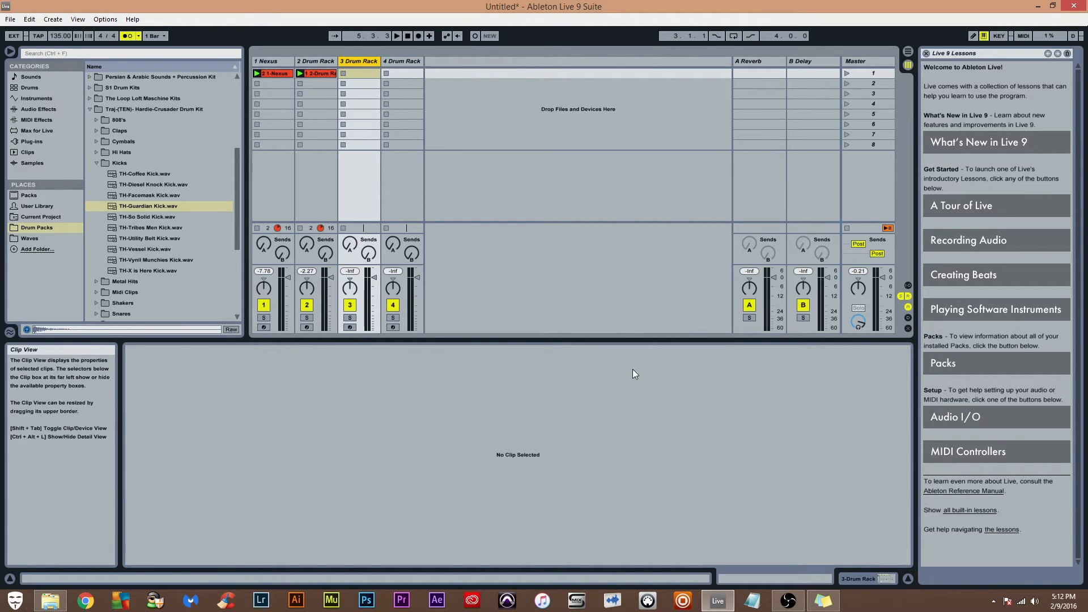
{"action": "double_click", "coordinate": [359, 59]}
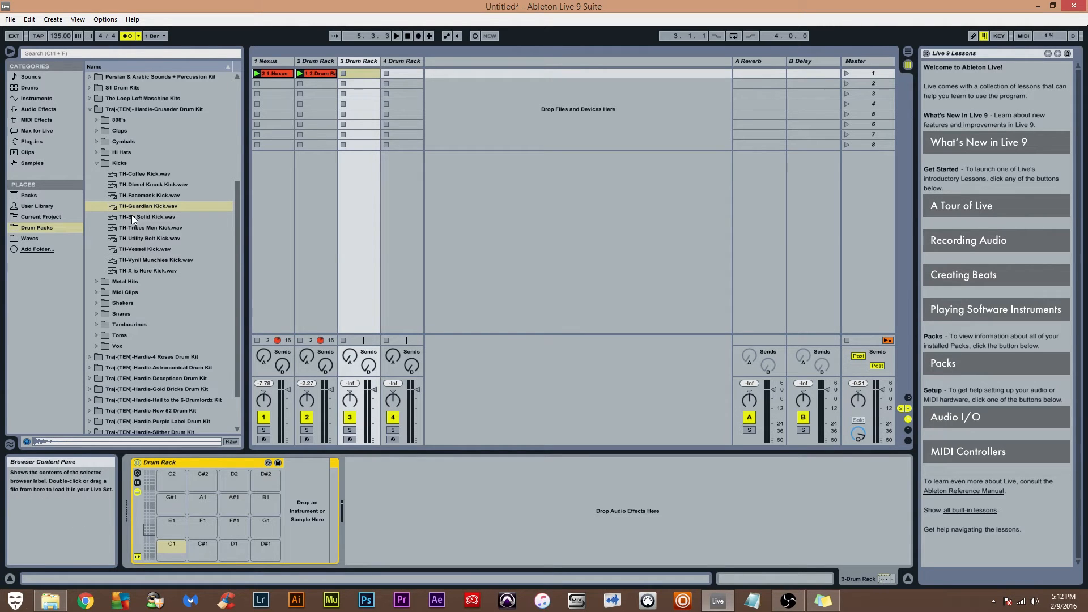
{"action": "left_click_drag", "start_coordinate": [139, 210], "coordinate": [201, 548]}
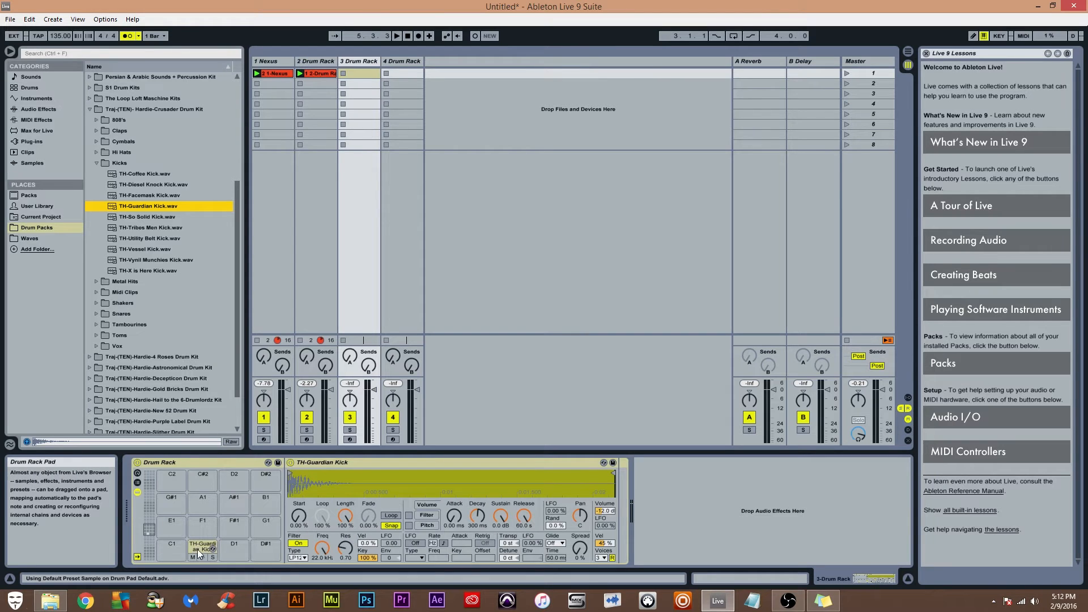
{"action": "left_click", "coordinate": [350, 440]}
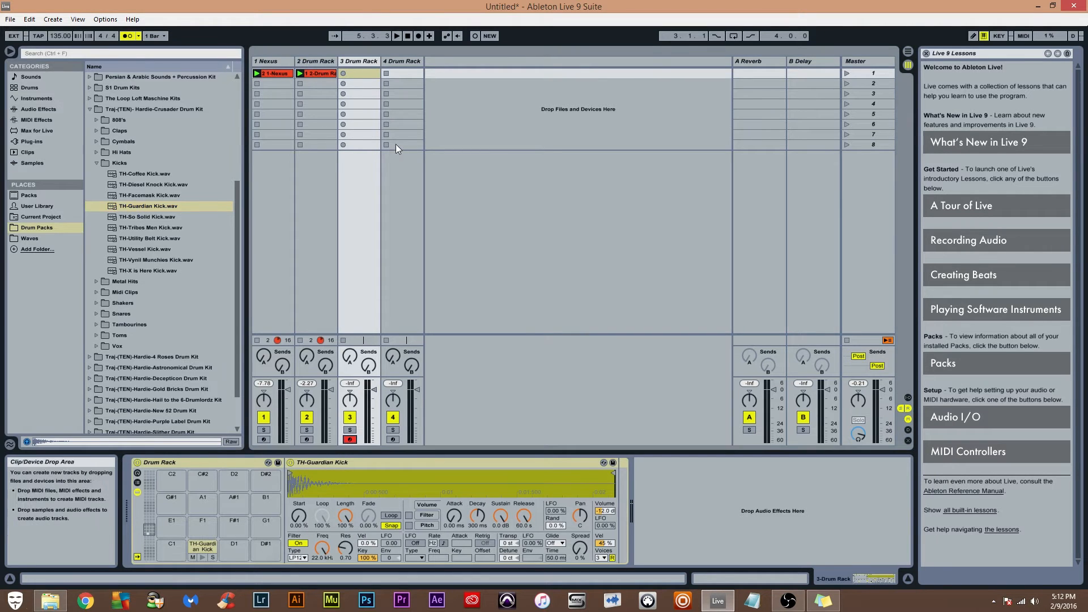
Record a four-bar kick pattern in the first slot of the second Drum Rack track and open the clip's notes
{"action": "left_click", "coordinate": [343, 74]}
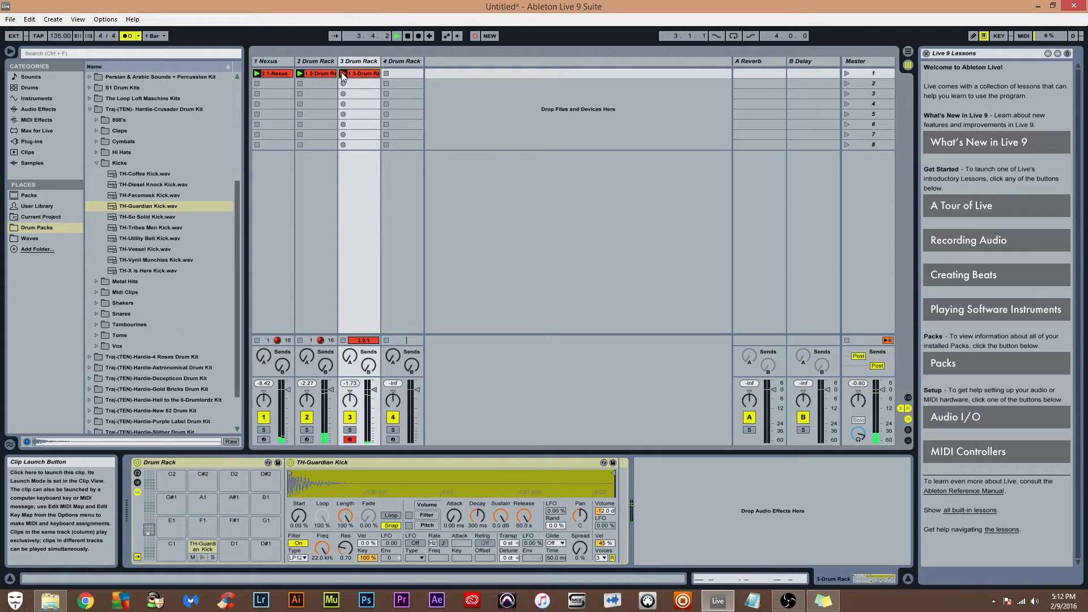
{"action": "left_click", "coordinate": [342, 73]}
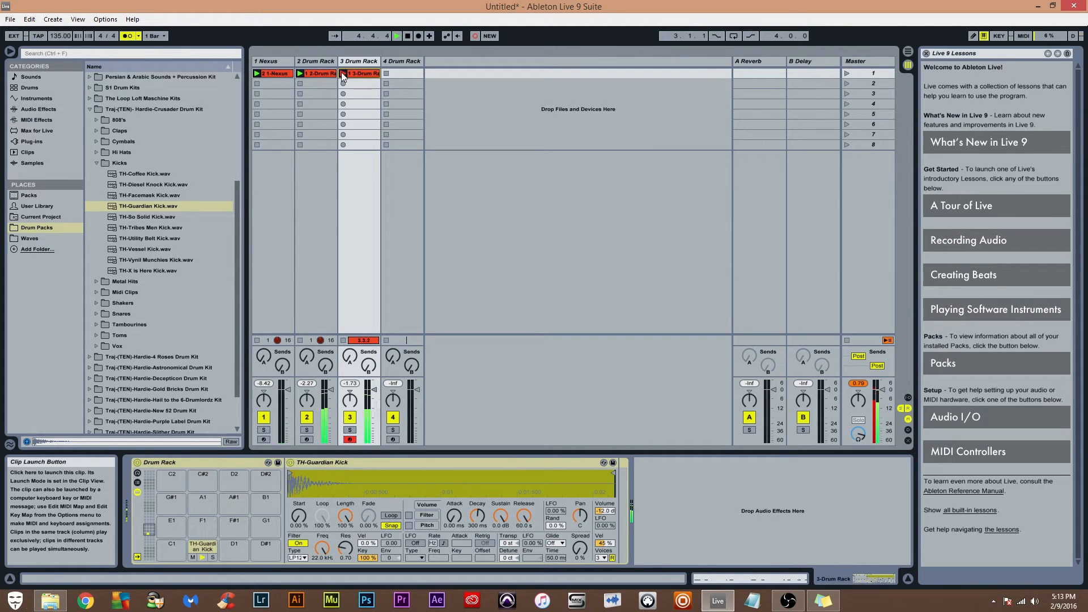
{"action": "double_click", "coordinate": [362, 74]}
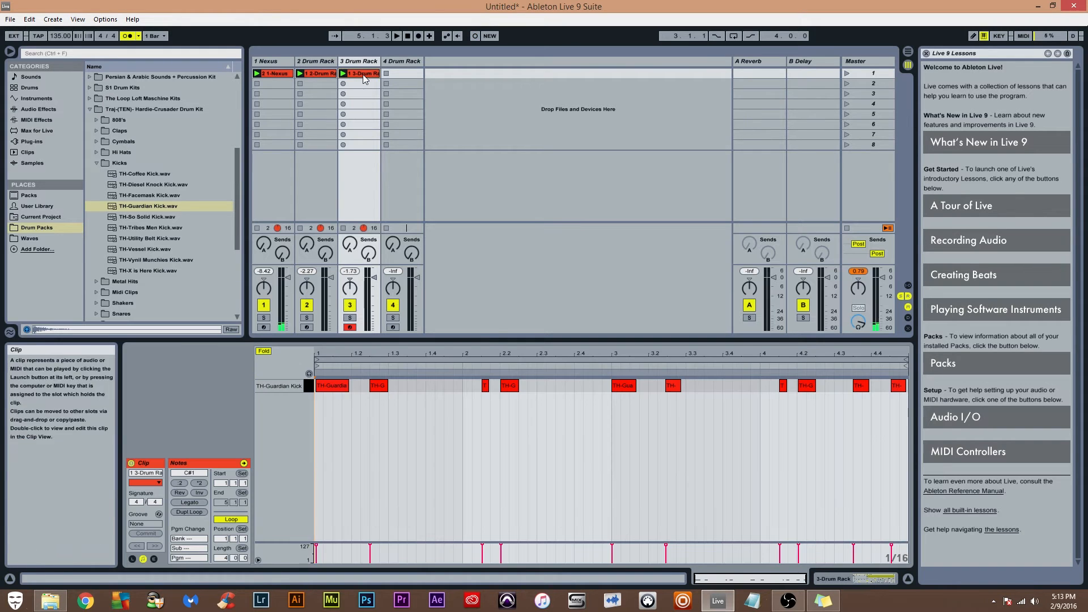
Turn off Fold in the kick clip's note editor and quantize all the kick notes
{"action": "left_click", "coordinate": [663, 465]}
{"action": "left_click", "coordinate": [263, 351]}
{"action": "left_click", "coordinate": [449, 495]}
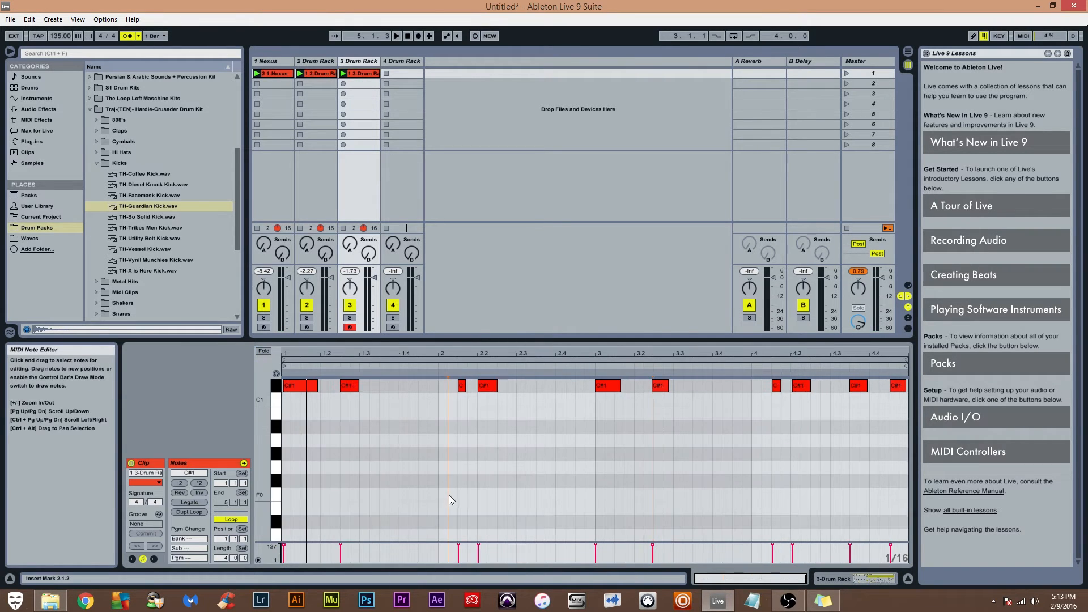
{"action": "key", "text": "ctrl+a"}
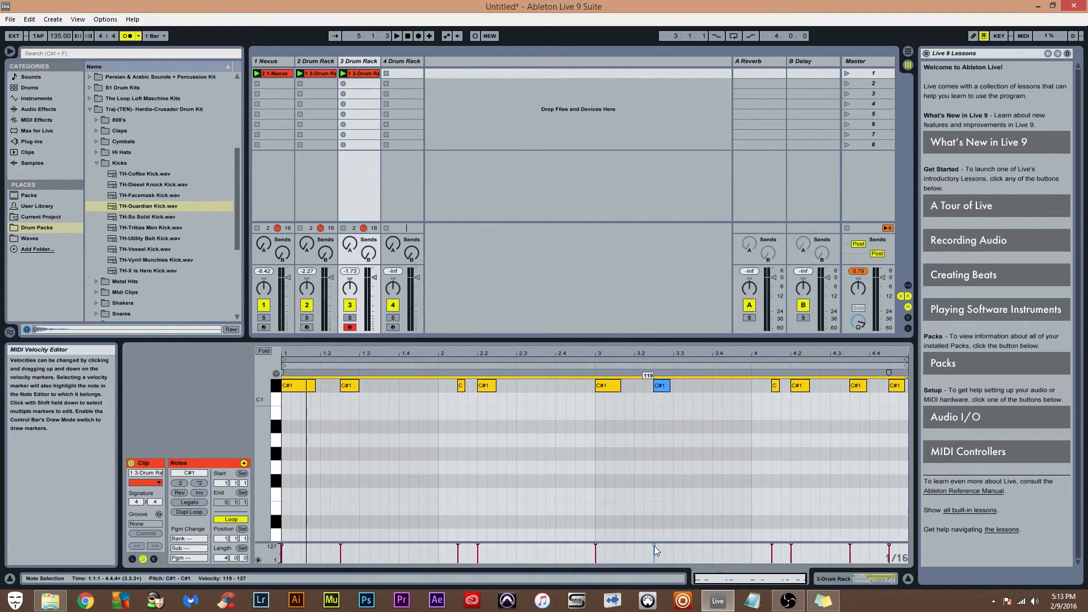
Add an extra C#1 kick note at 1.4 and delete it again
{"action": "double_click", "coordinate": [404, 385]}
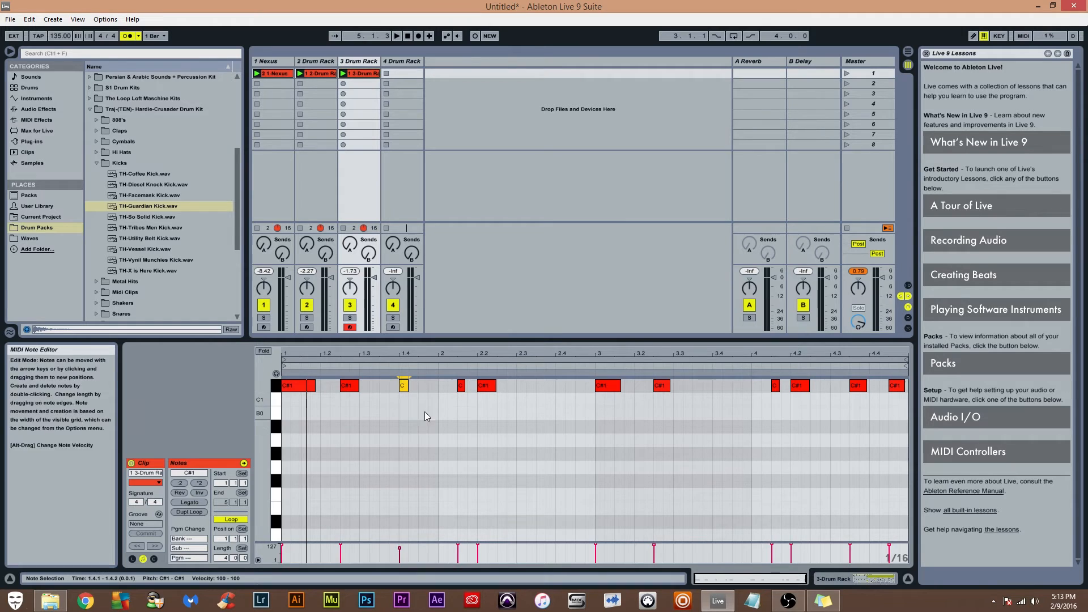
{"action": "left_click_drag", "start_coordinate": [417, 394], "coordinate": [394, 374]}
{"action": "key", "text": "Delete"}
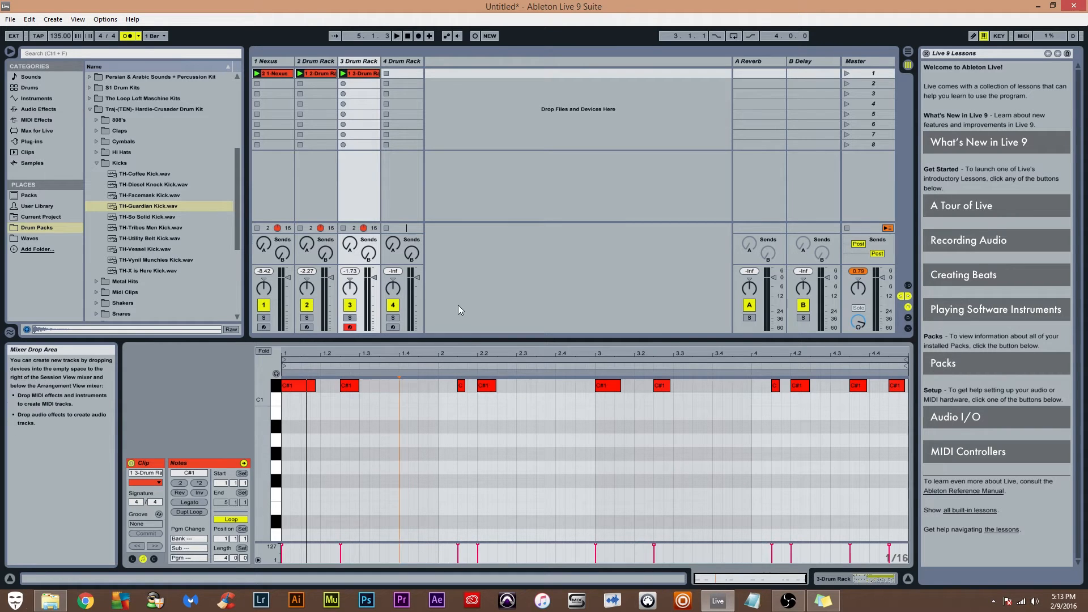
Raise the velocities of all the kick notes to the maximum and disarm the second Drum Rack track
{"action": "left_click_drag", "start_coordinate": [897, 416], "coordinate": [63, 233]}
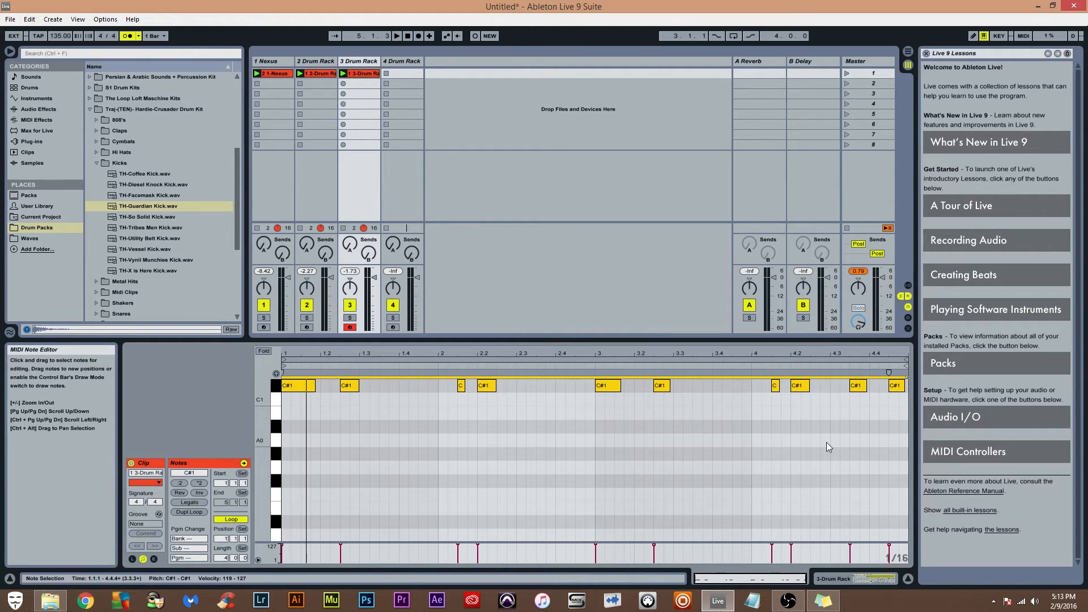
{"action": "mouse_move", "coordinate": [653, 546]}
{"action": "left_mouse_down"}
{"action": "mouse_move", "coordinate": [654, 535]}
{"action": "mouse_move", "coordinate": [645, 552]}
{"action": "left_mouse_up"}
{"action": "left_click", "coordinate": [349, 328]}
Play the strings, clap and kick clips together and stop playback
{"action": "key", "text": "space"}
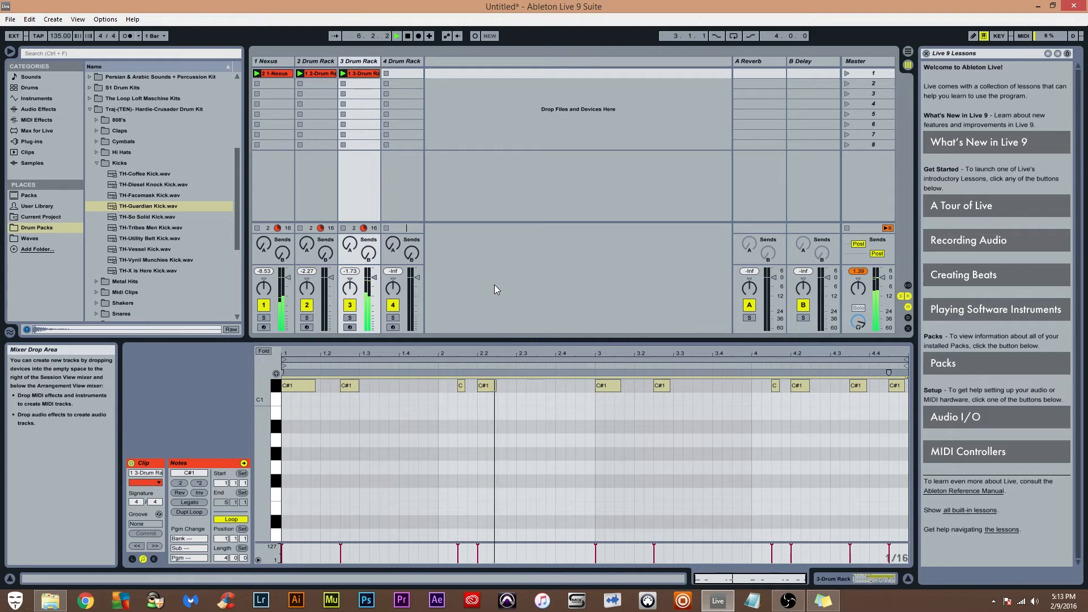
{"action": "key", "text": "space"}
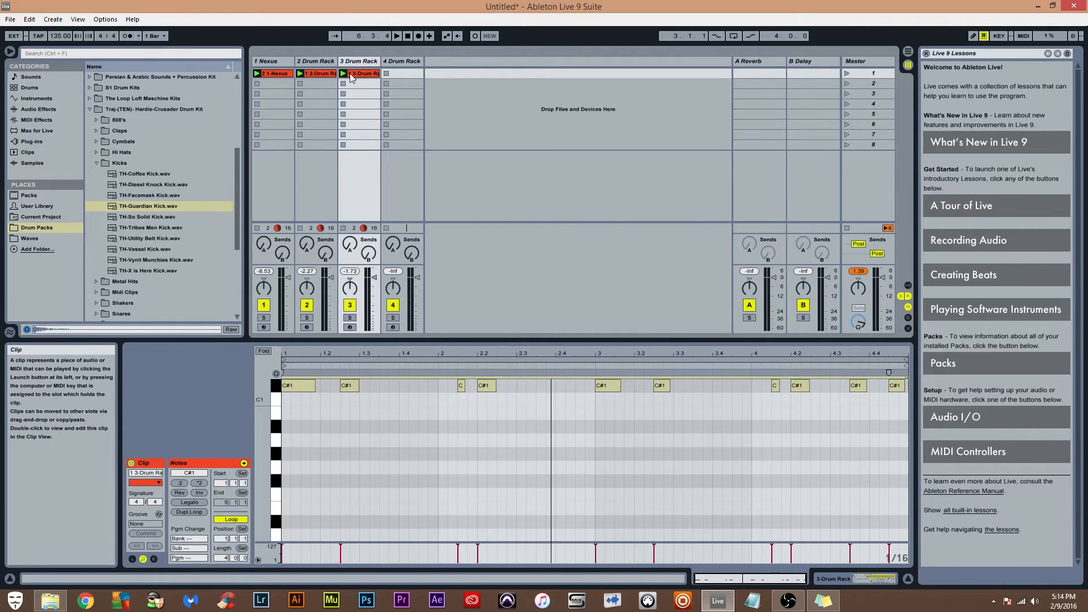
{"action": "left_click", "coordinate": [218, 401]}
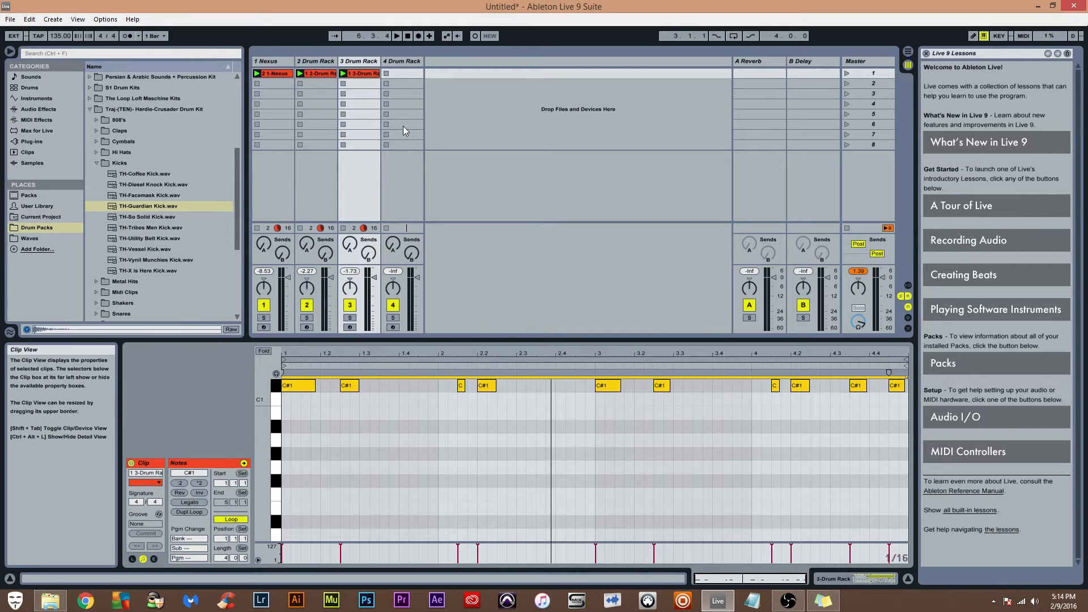
Arm the third Drum Rack track, record a second kick pattern into its second clip slot and stop playback
{"action": "left_click", "coordinate": [350, 327]}
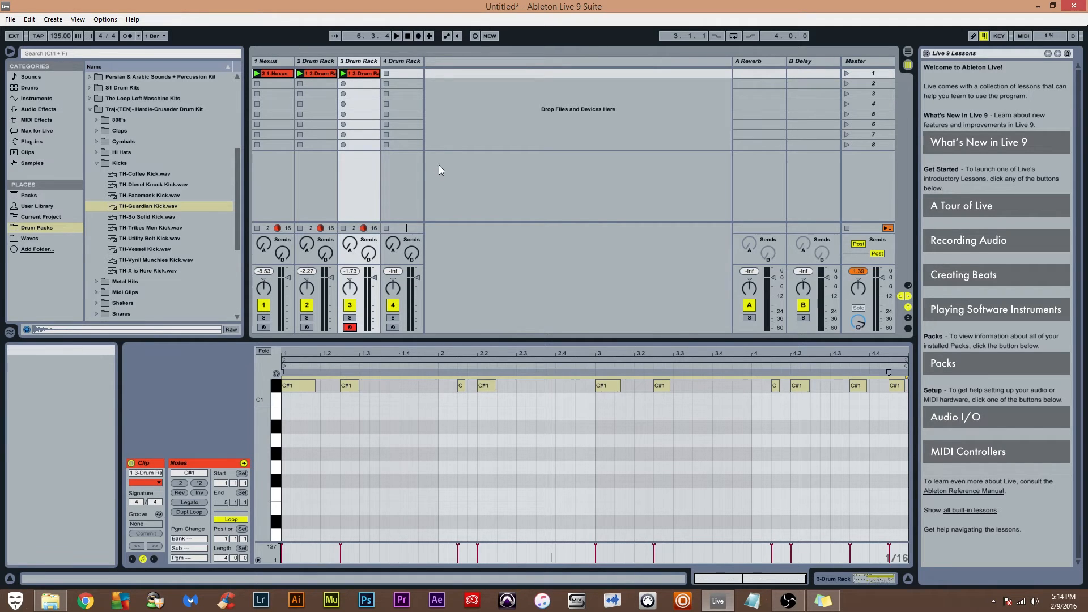
{"action": "left_click", "coordinate": [343, 84]}
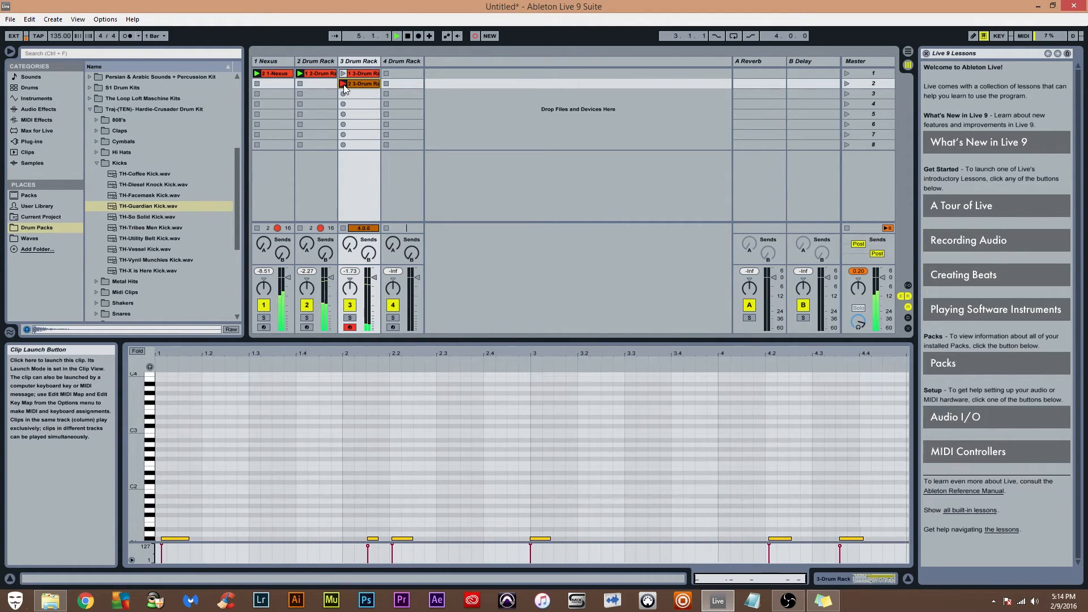
{"action": "key", "text": "space"}
Quantize all the notes in the second kick clip so the first kick starts at 1.1.1
{"action": "left_click", "coordinate": [481, 426]}
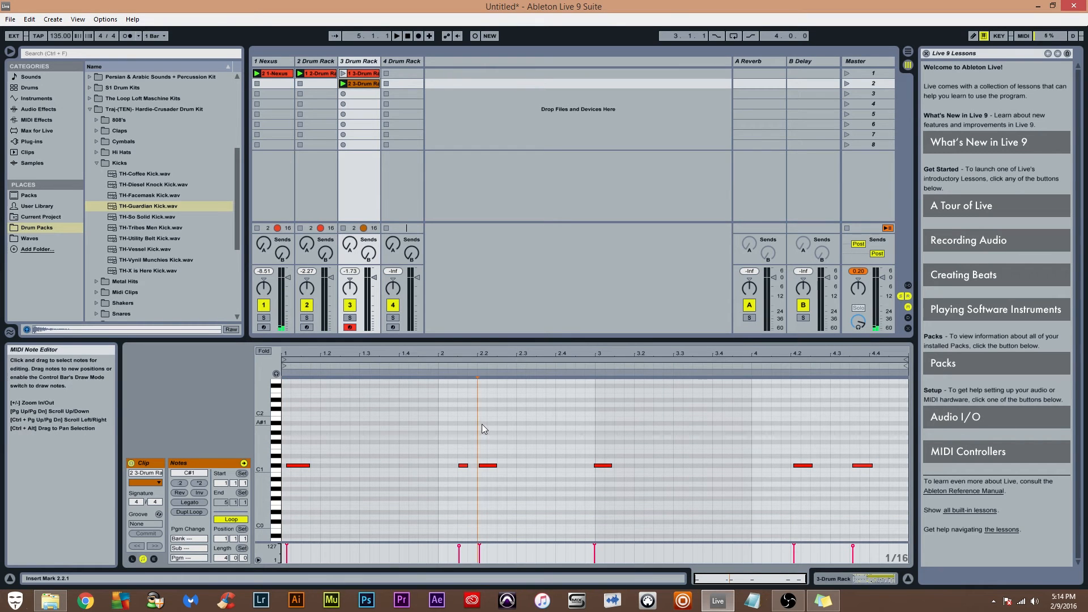
{"action": "key", "text": "ctrl+a"}
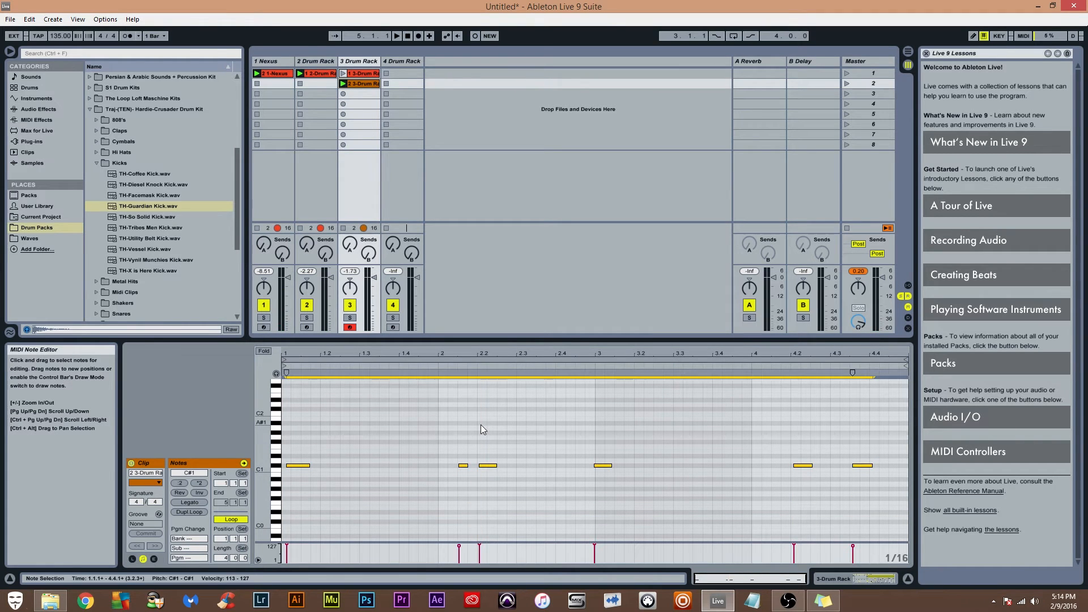
{"action": "left_click", "coordinate": [333, 483]}
{"action": "left_click_drag", "start_coordinate": [301, 466], "coordinate": [293, 469]}
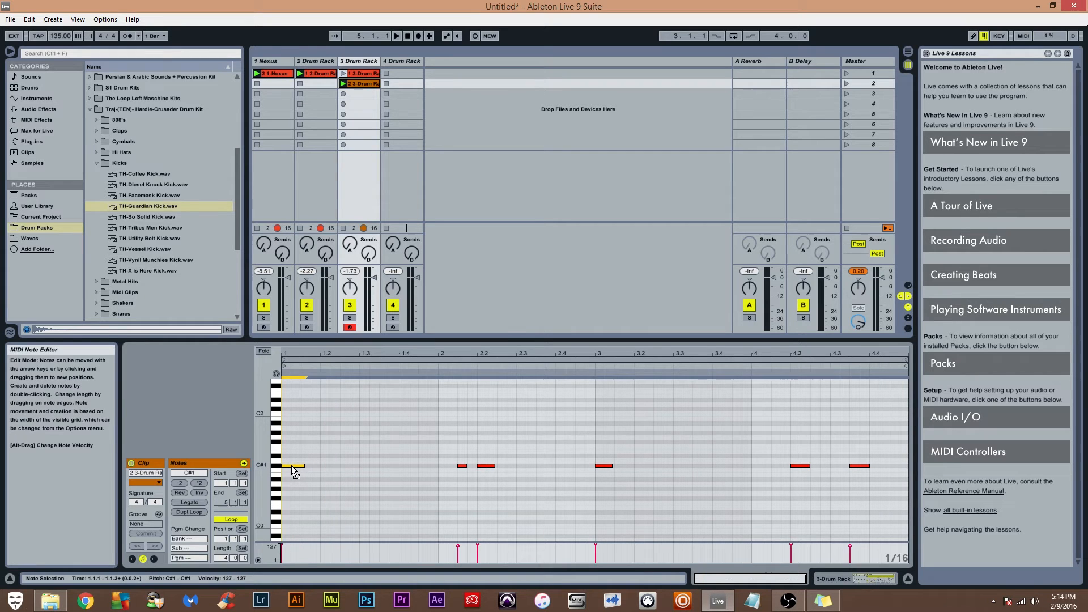
Play the second kick clip with the strings and clap, raise the kick notes' velocities and stop playback
{"action": "key", "text": "space"}
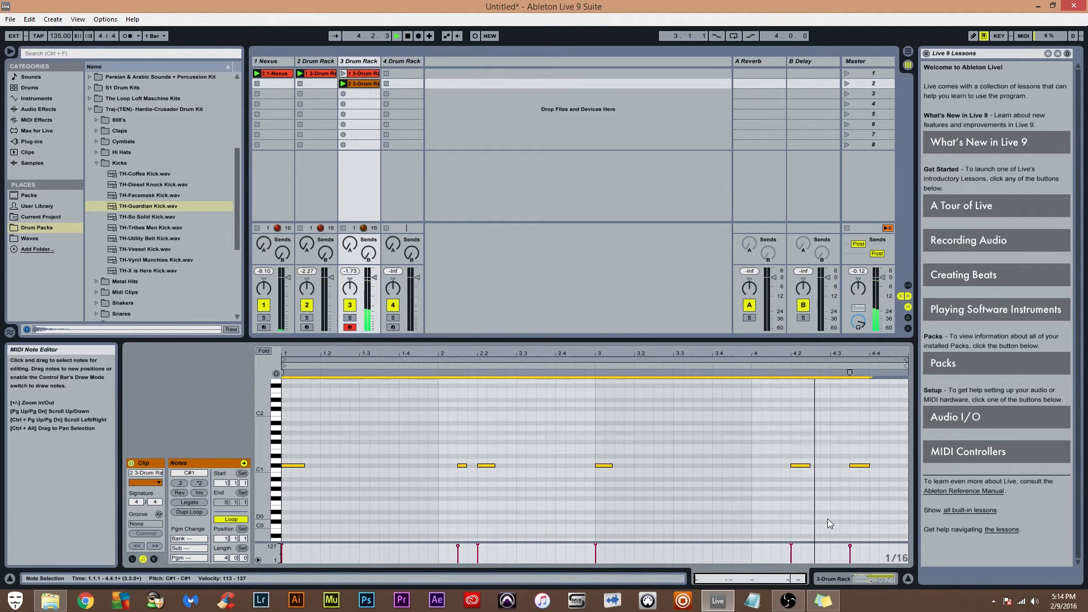
{"action": "mouse_move", "coordinate": [457, 546]}
{"action": "left_mouse_down"}
{"action": "mouse_move", "coordinate": [459, 563]}
{"action": "mouse_move", "coordinate": [458, 541]}
{"action": "left_mouse_up"}
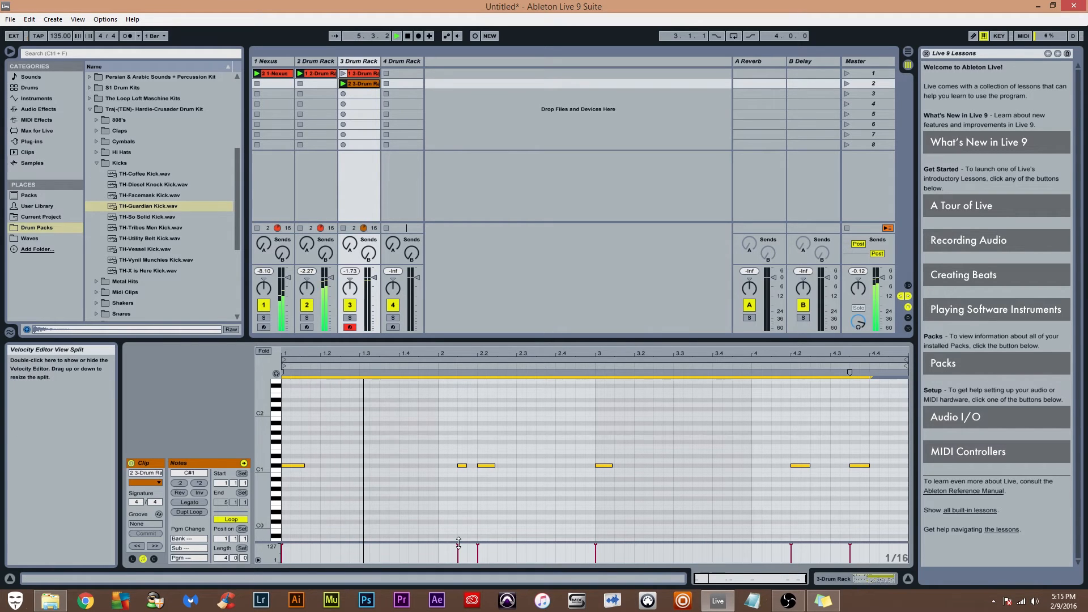
{"action": "key", "text": "space"}
Compare the notes of the two kick clips, then launch the first one with the strings and clap and stop playback
{"action": "left_click", "coordinate": [355, 74]}
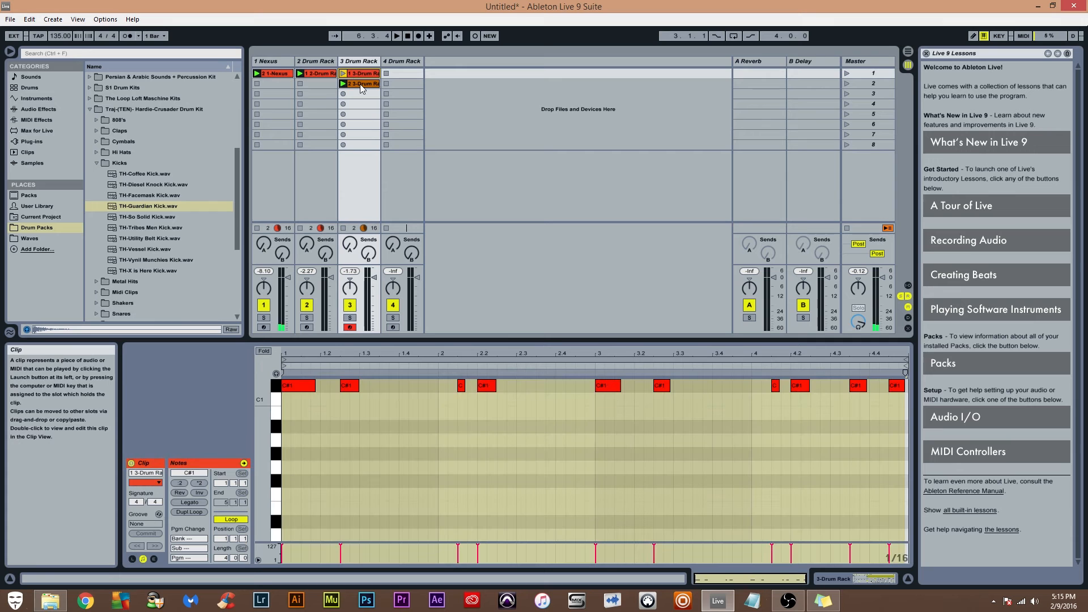
{"action": "left_click", "coordinate": [360, 84]}
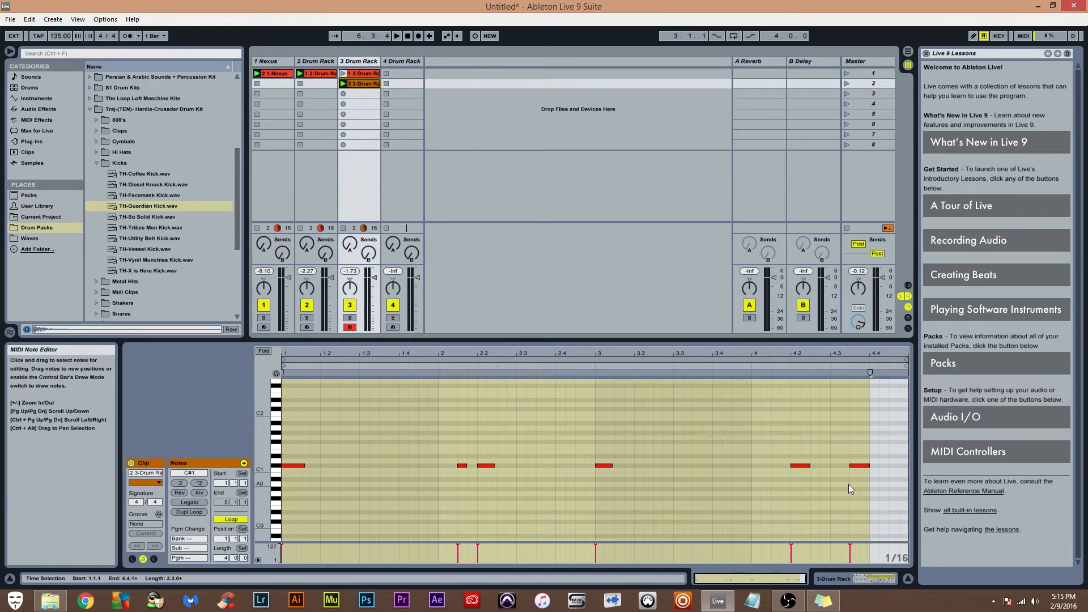
{"action": "left_click", "coordinate": [359, 74]}
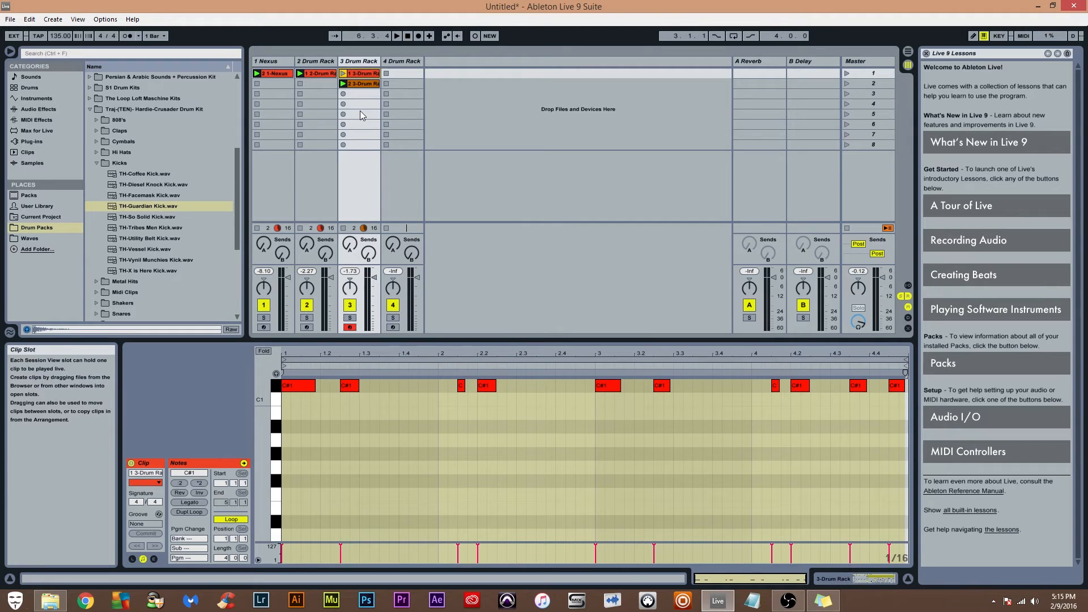
{"action": "left_click", "coordinate": [344, 73]}
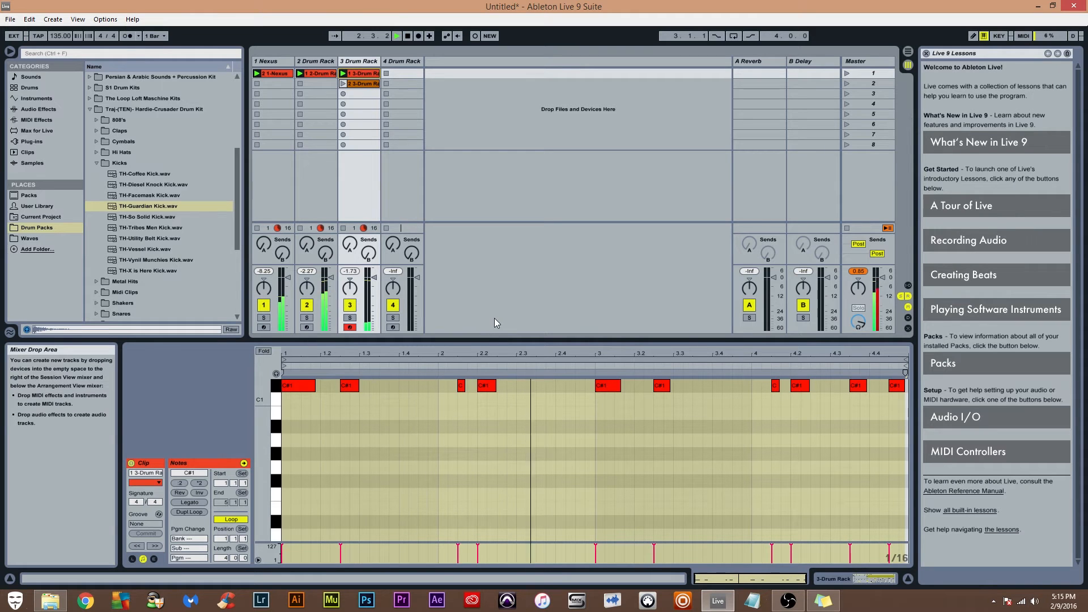
{"action": "key", "text": "space"}
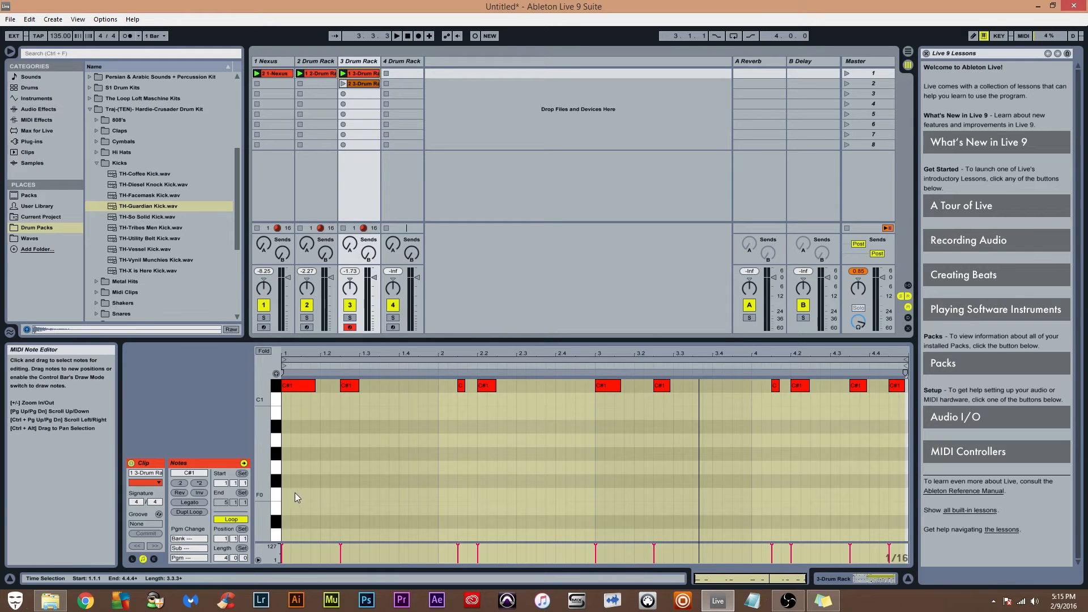
Deselect the notes in the first kick clip and turn on Fold in its note editor
{"action": "left_click_drag", "start_coordinate": [267, 425], "coordinate": [284, 409]}
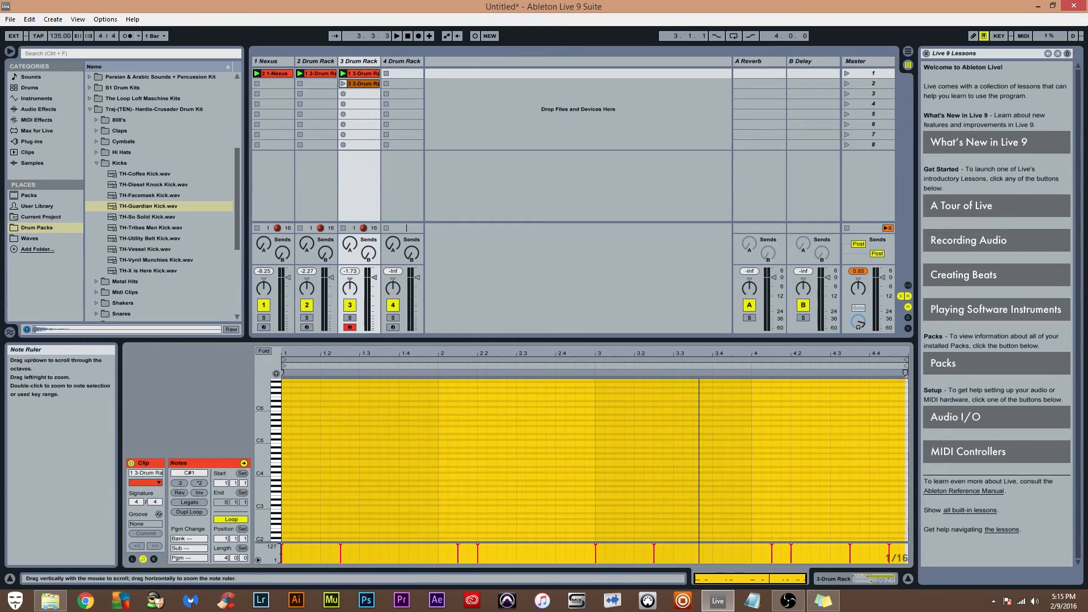
{"action": "scroll", "coordinate": [381, 457], "scroll_direction": "down", "scroll_amount": 5}
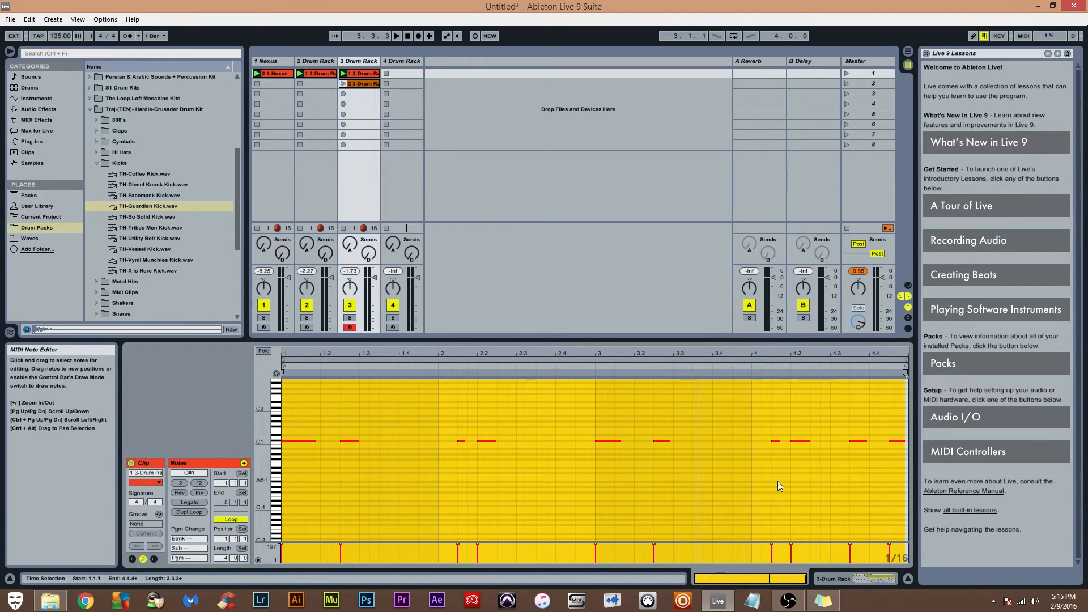
{"action": "left_click", "coordinate": [676, 477]}
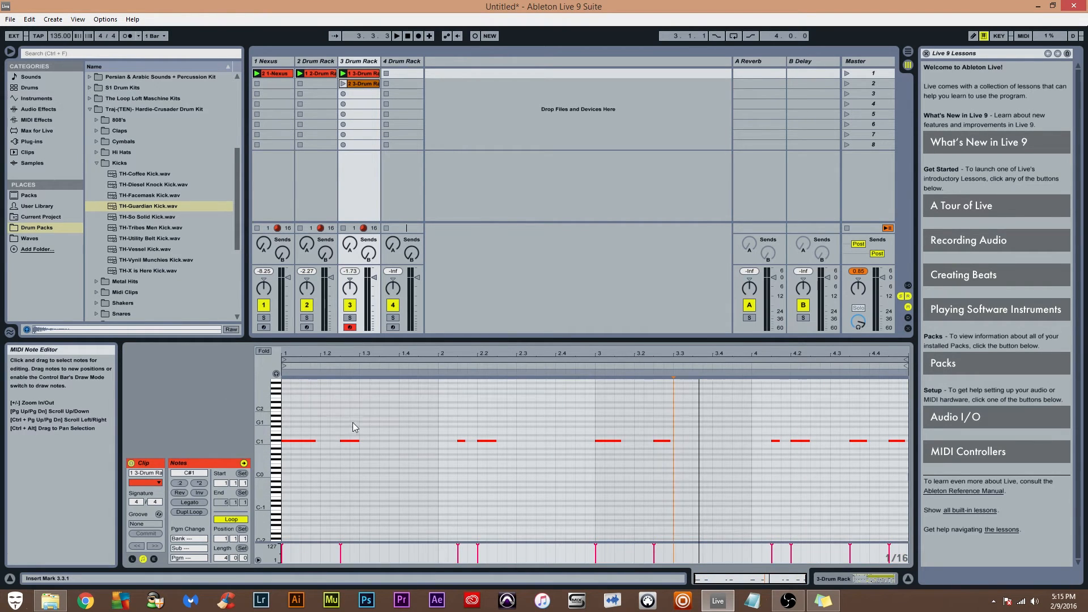
{"action": "left_click", "coordinate": [264, 351]}
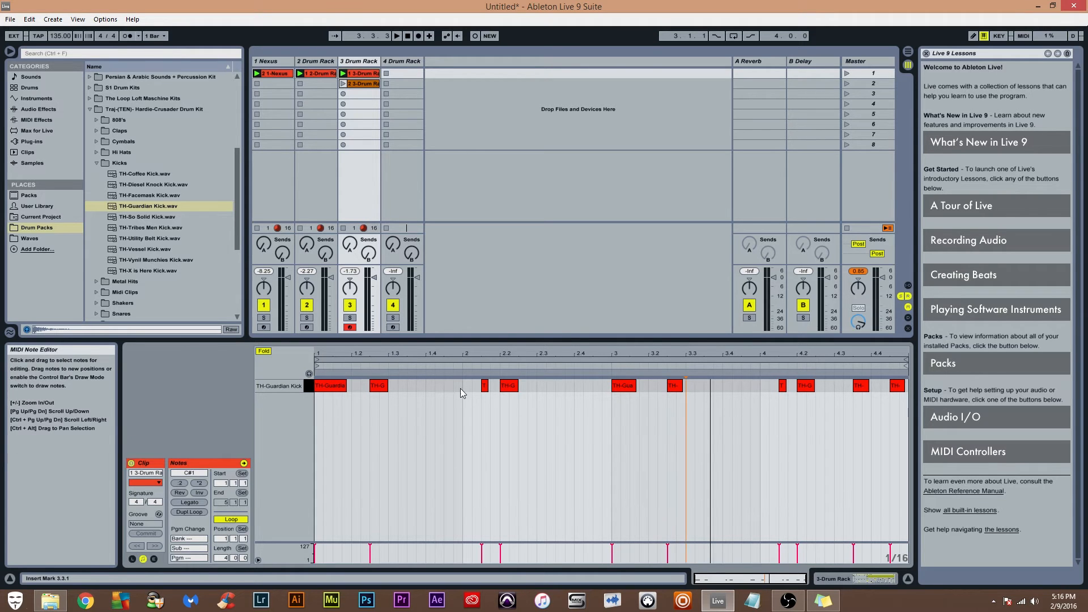
Turn on Fold for the clap clip and open the folded notes of the Nexus clip
{"action": "left_click", "coordinate": [318, 73]}
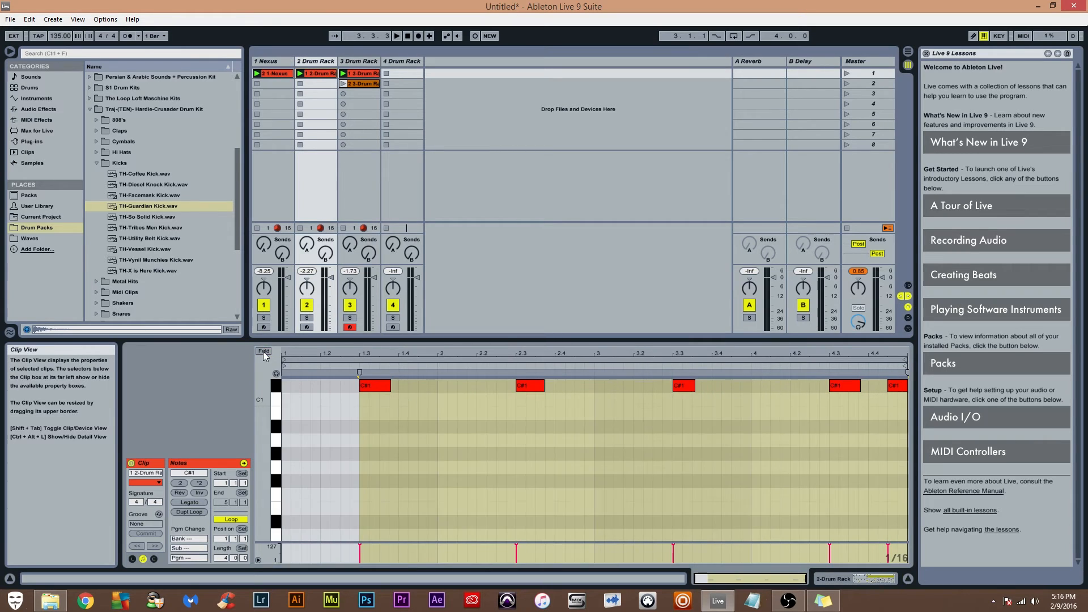
{"action": "left_click", "coordinate": [276, 73]}
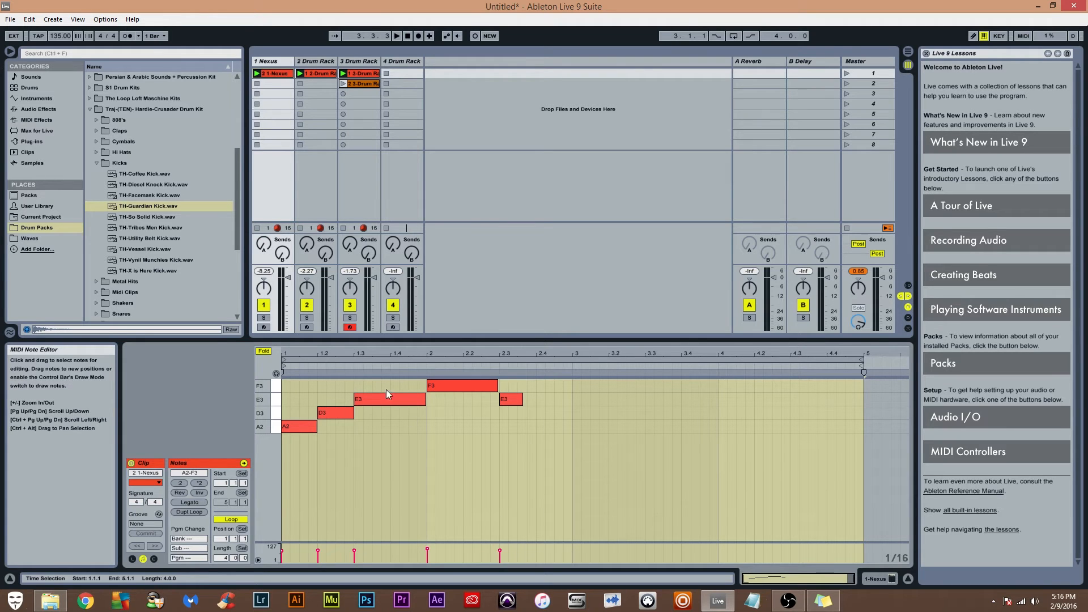
{"action": "left_click", "coordinate": [395, 360]}
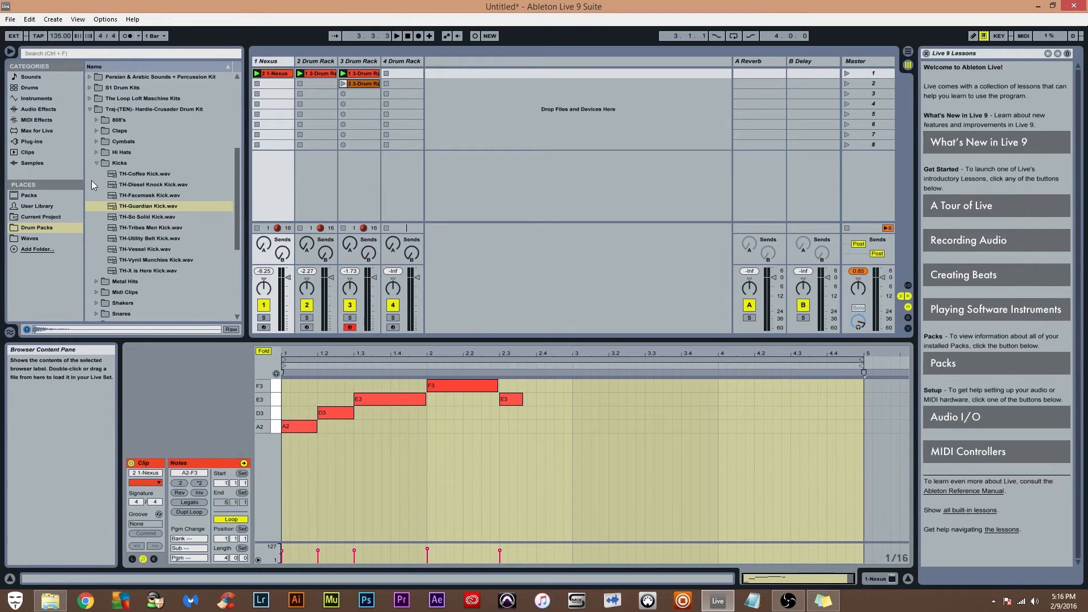
Switch from the Kicks to the Hi Hats folder of the Crusader drum kit and audition the first four hats through TH-Da Roller 1 Hat.wav
{"action": "left_click", "coordinate": [117, 162]}
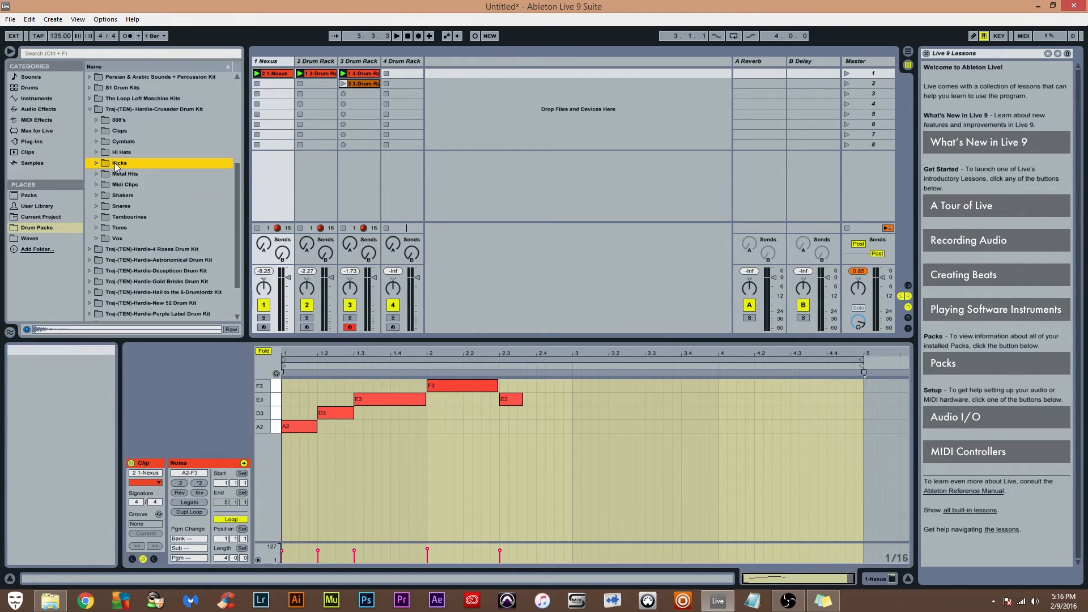
{"action": "left_click", "coordinate": [96, 151]}
{"action": "left_click", "coordinate": [145, 162]}
{"action": "left_click", "coordinate": [154, 173]}
{"action": "left_click", "coordinate": [153, 184]}
{"action": "left_click", "coordinate": [154, 195]}
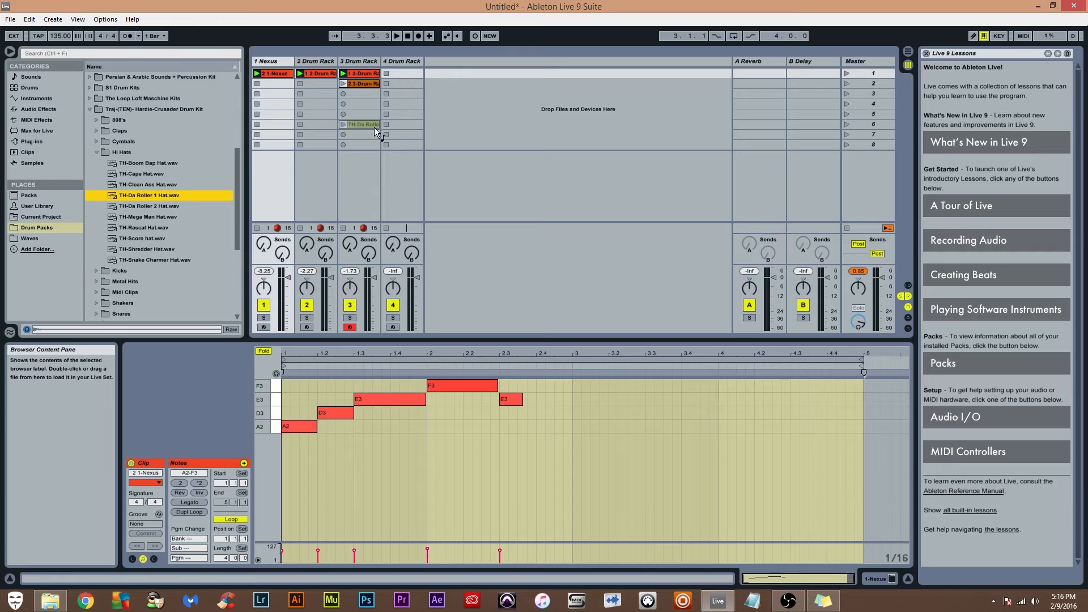
Try placing TH-Da Roller 1 Hat.wav in the fourth Drum Rack track's first clip slot and clear the converted clip's notes
{"action": "left_click_drag", "start_coordinate": [393, 74], "coordinate": [394, 74]}
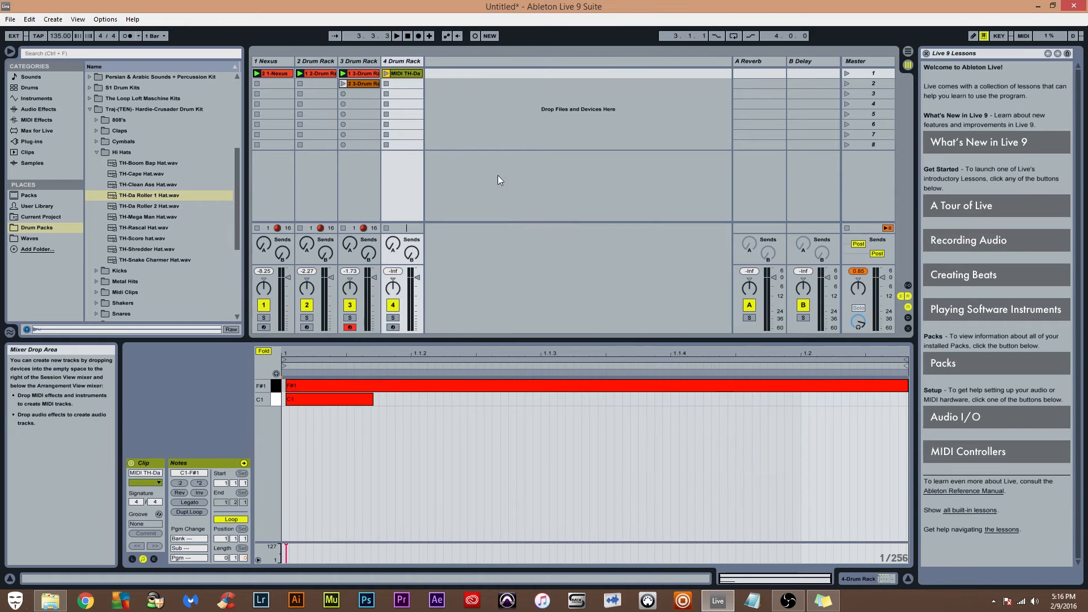
{"action": "left_click", "coordinate": [503, 468]}
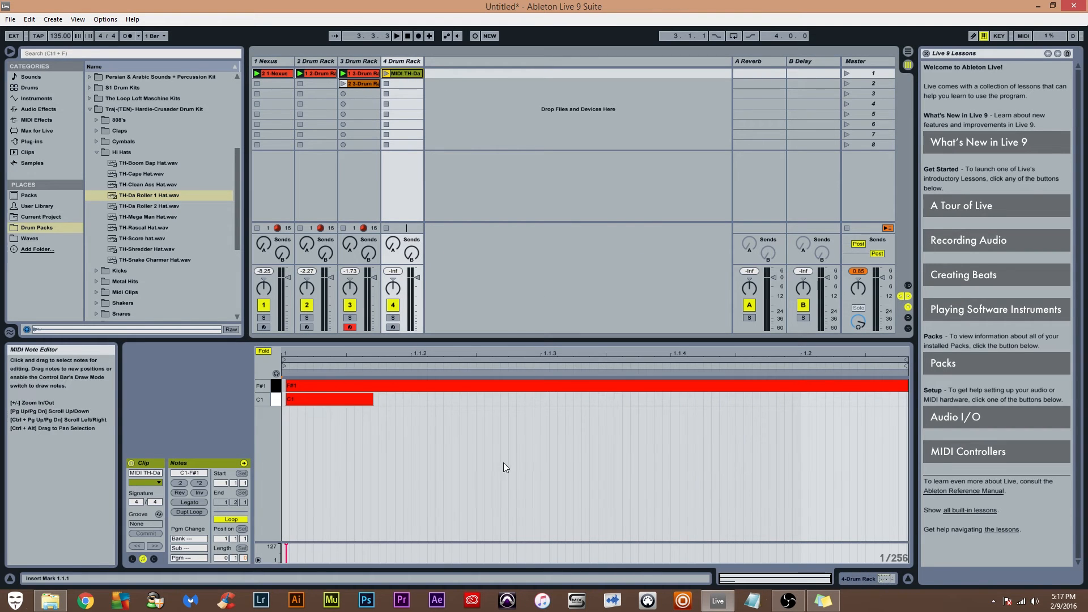
{"action": "left_click", "coordinate": [396, 83]}
{"action": "left_click", "coordinate": [402, 74]}
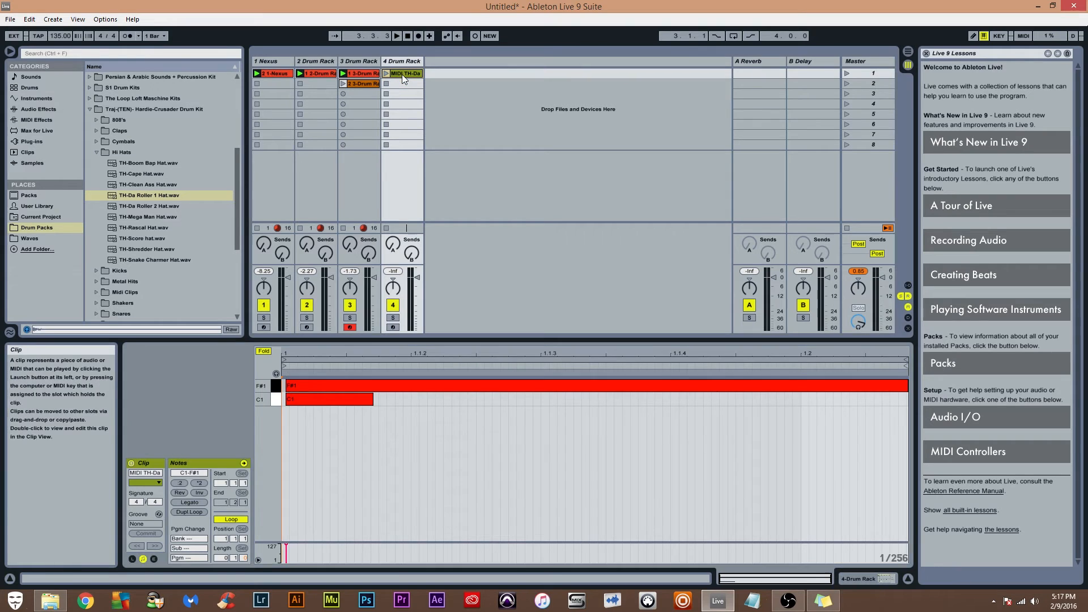
{"action": "left_click_drag", "start_coordinate": [548, 439], "coordinate": [247, 352]}
{"action": "key", "text": "Delete"}
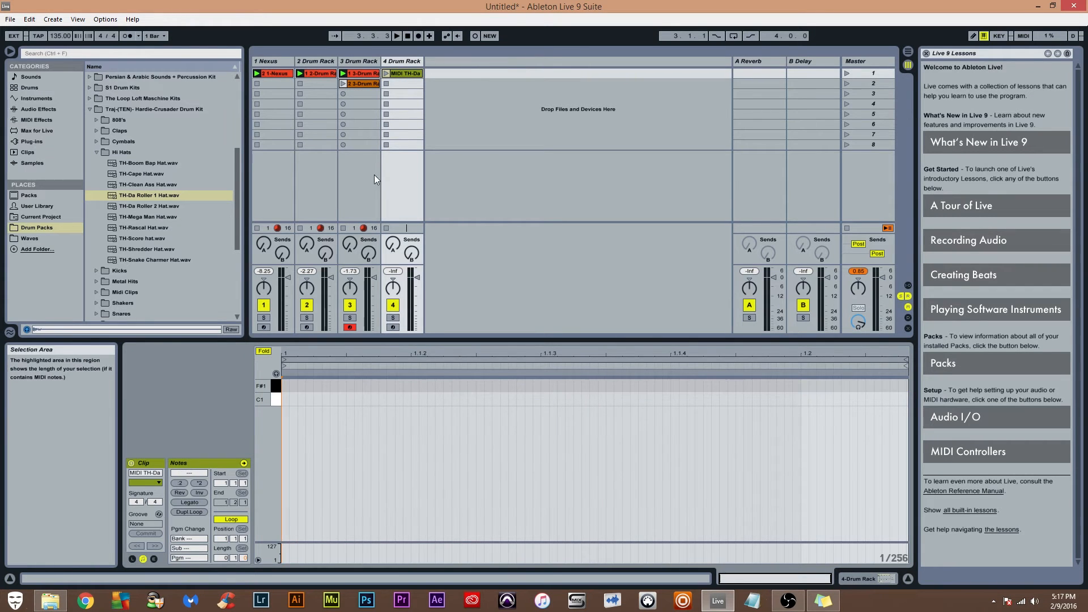
Check the kick, clap and Nexus clips, then return to the emptied hat clip and toggle Fold in its note editor
{"action": "left_click", "coordinate": [340, 74]}
{"action": "left_click", "coordinate": [318, 73]}
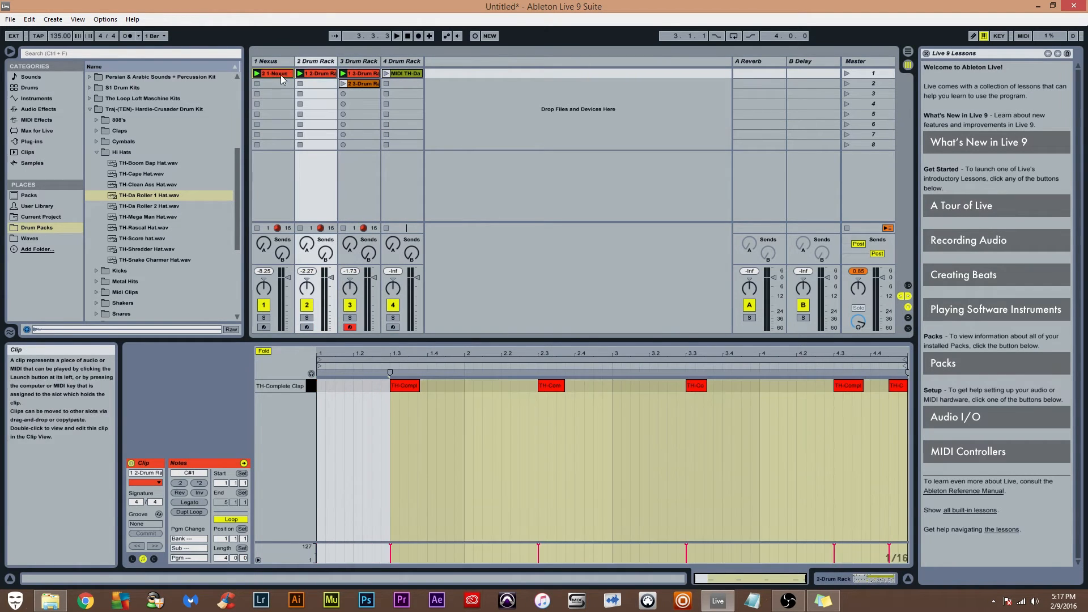
{"action": "left_click", "coordinate": [281, 74]}
{"action": "left_click", "coordinate": [403, 73]}
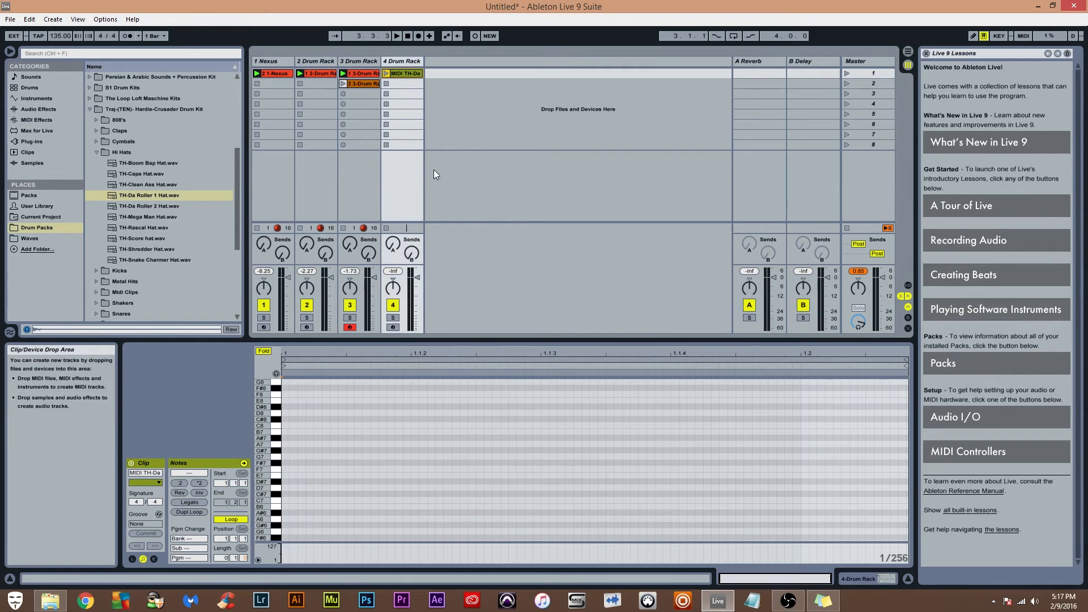
{"action": "left_click", "coordinate": [263, 351]}
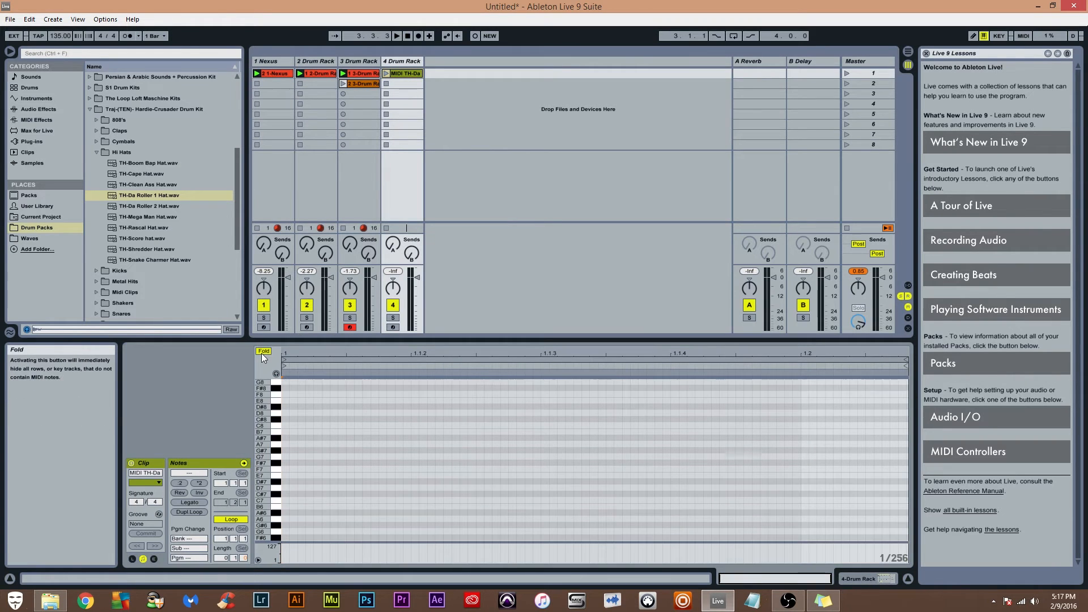
{"action": "left_click", "coordinate": [263, 351]}
Show the fourth track's Drum Rack pads and audition TH-Da Roller 1 Hat.wav against TH-Da Roller 2 Hat.wav
{"action": "left_click", "coordinate": [408, 60]}
{"action": "double_click", "coordinate": [408, 60]}
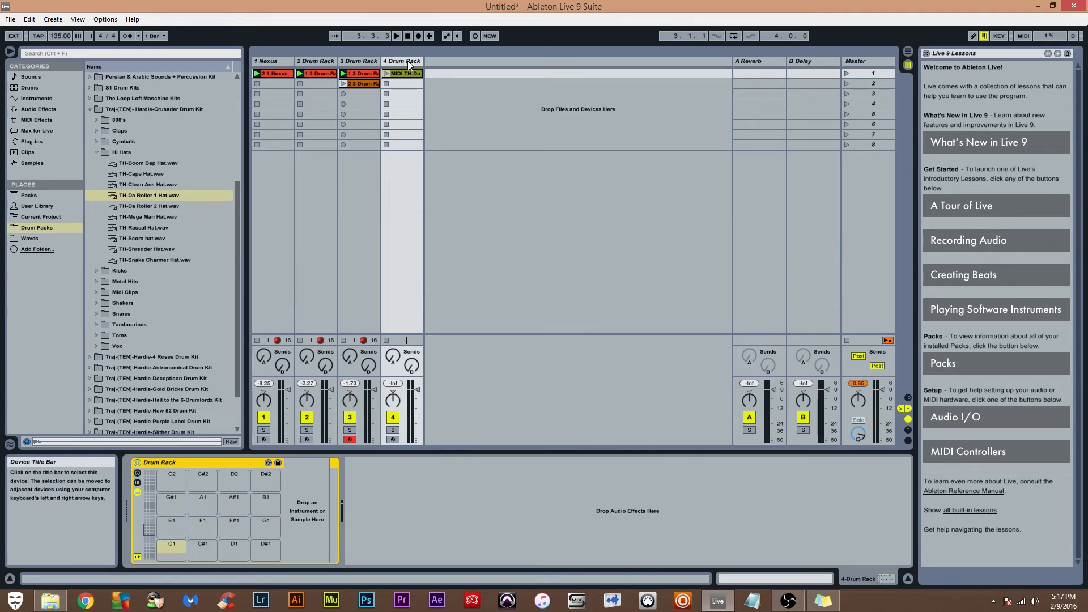
{"action": "left_click", "coordinate": [147, 196]}
{"action": "left_click", "coordinate": [147, 206]}
{"action": "left_click", "coordinate": [148, 195]}
{"action": "left_click", "coordinate": [147, 206]}
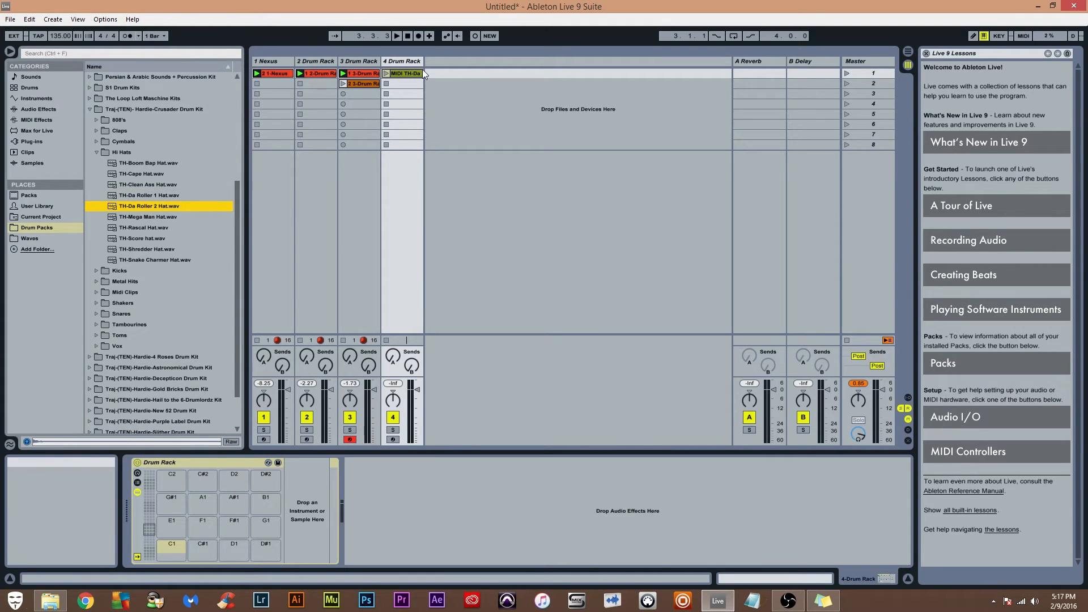
Delete the hat clip from the fourth track, load TH-Mega Man Hat.wav onto its Drum Rack's C#1 pad and preview it
{"action": "left_click", "coordinate": [405, 74]}
{"action": "key", "text": "Delete"}
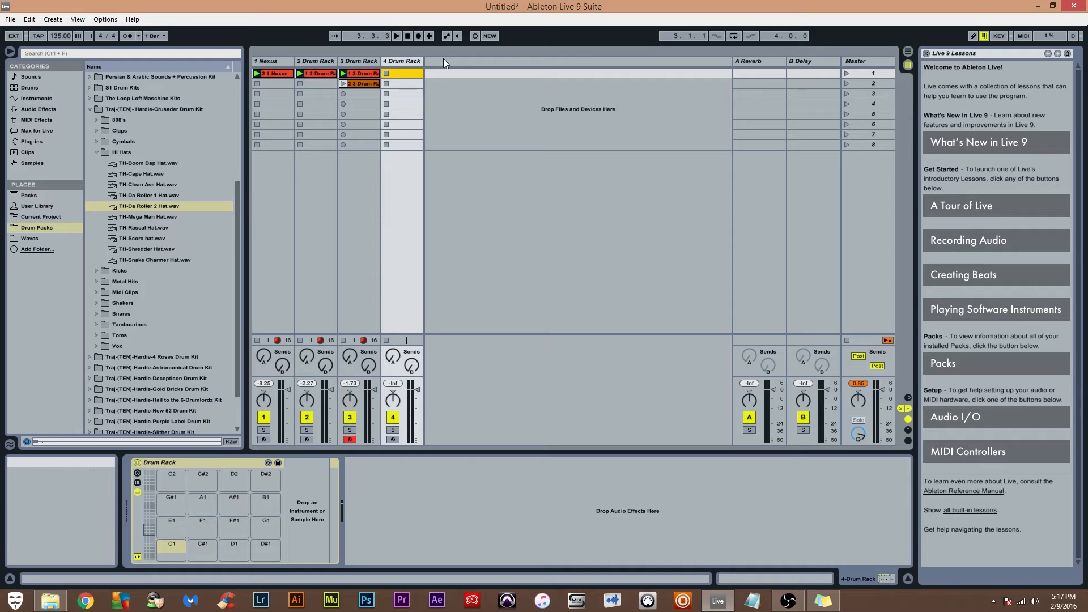
{"action": "left_click", "coordinate": [144, 218]}
{"action": "left_click_drag", "start_coordinate": [152, 219], "coordinate": [203, 549]}
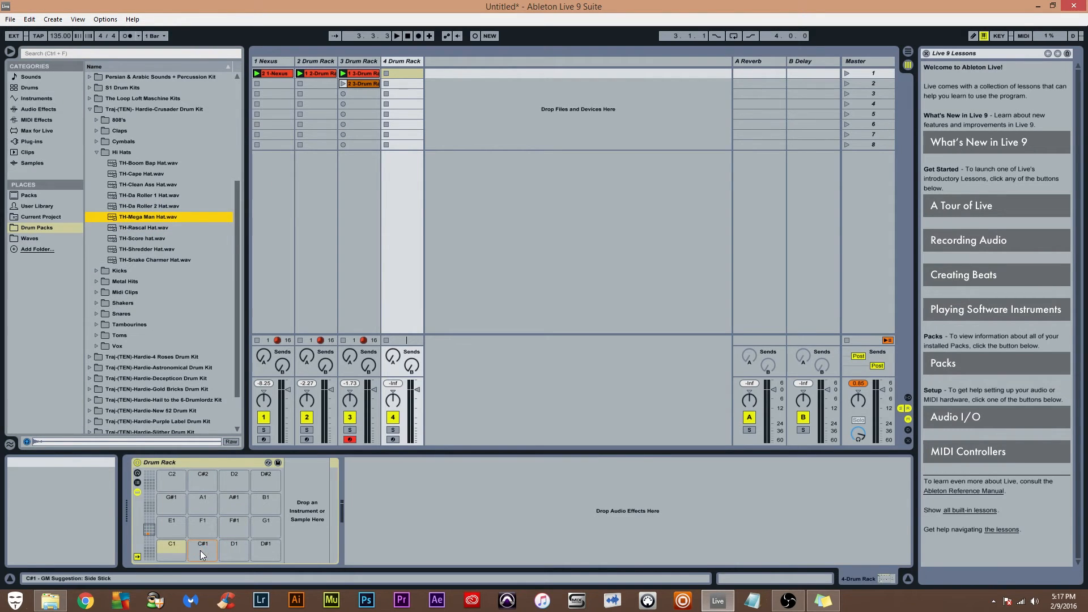
{"action": "left_click", "coordinate": [200, 557]}
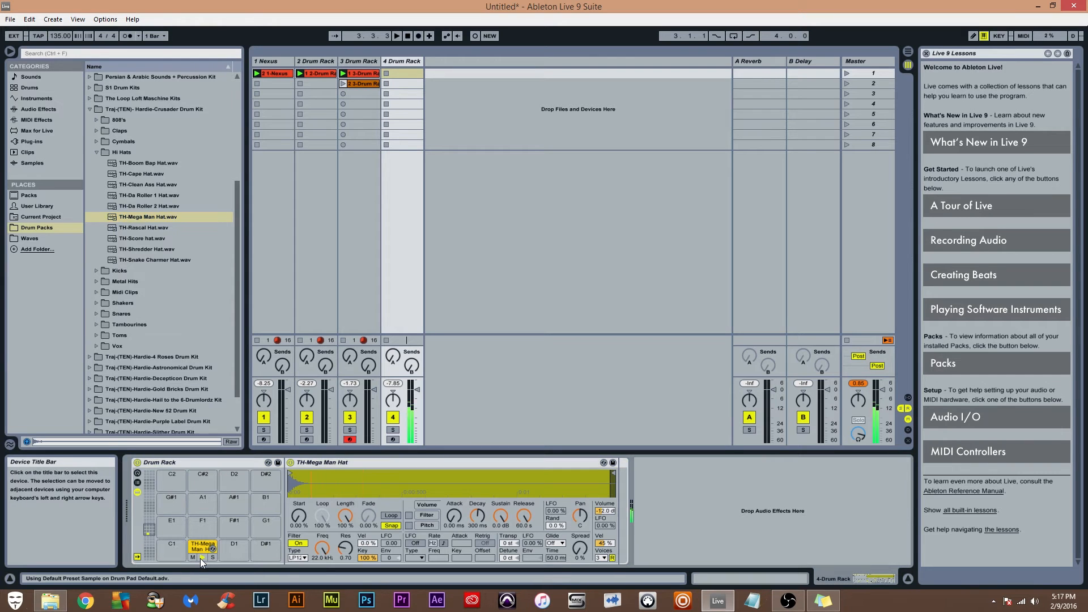
Arm the fourth Drum Rack track, record an empty one-bar clip into its first slot, and open it in the note editor
{"action": "left_click", "coordinate": [399, 73]}
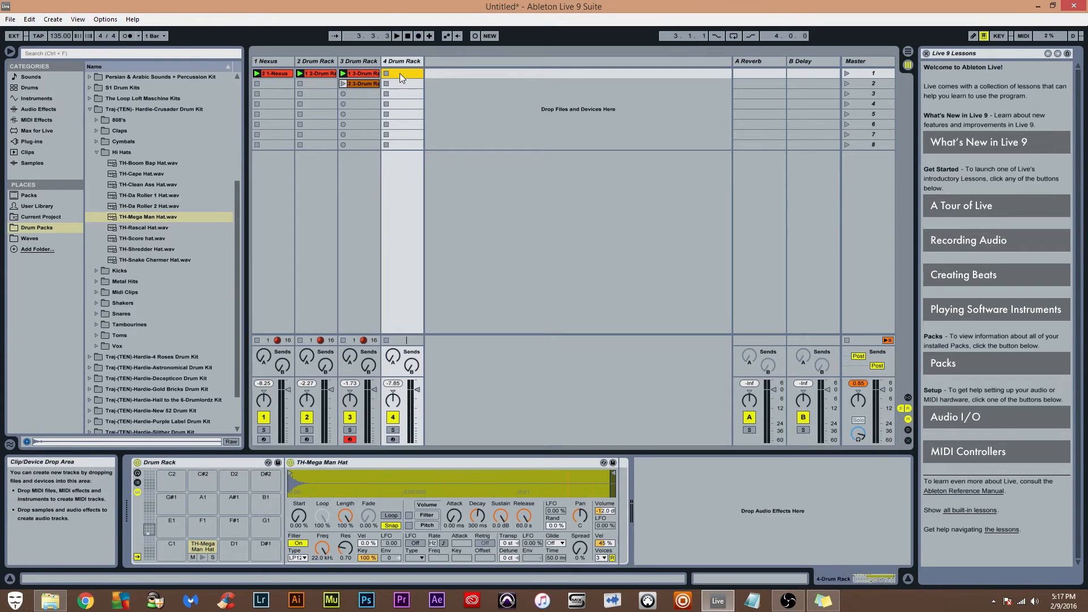
{"action": "left_click", "coordinate": [420, 35]}
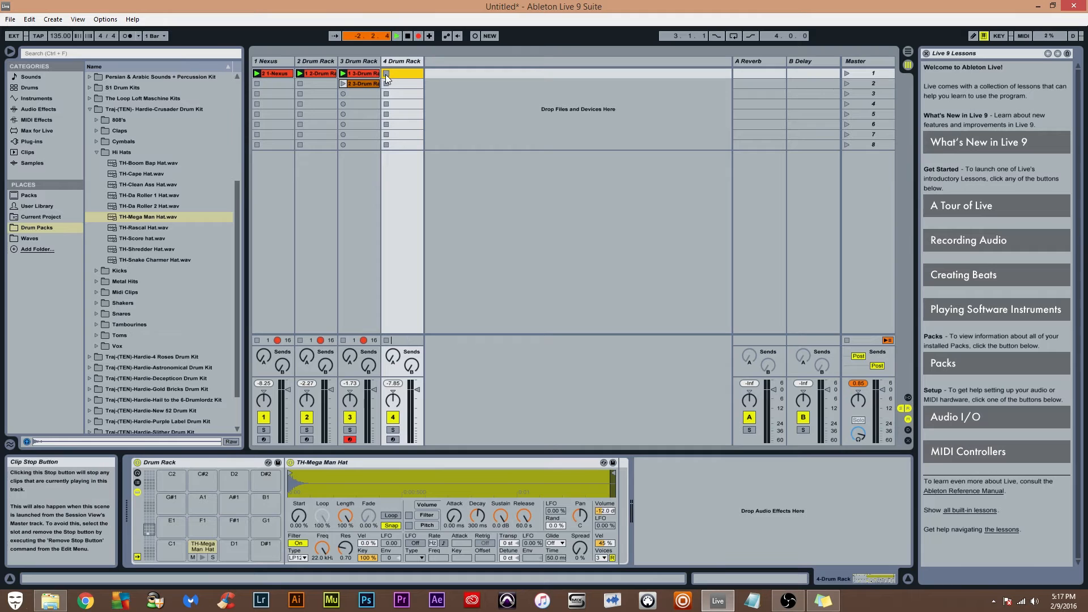
{"action": "left_click", "coordinate": [394, 439]}
{"action": "left_click", "coordinate": [387, 74]}
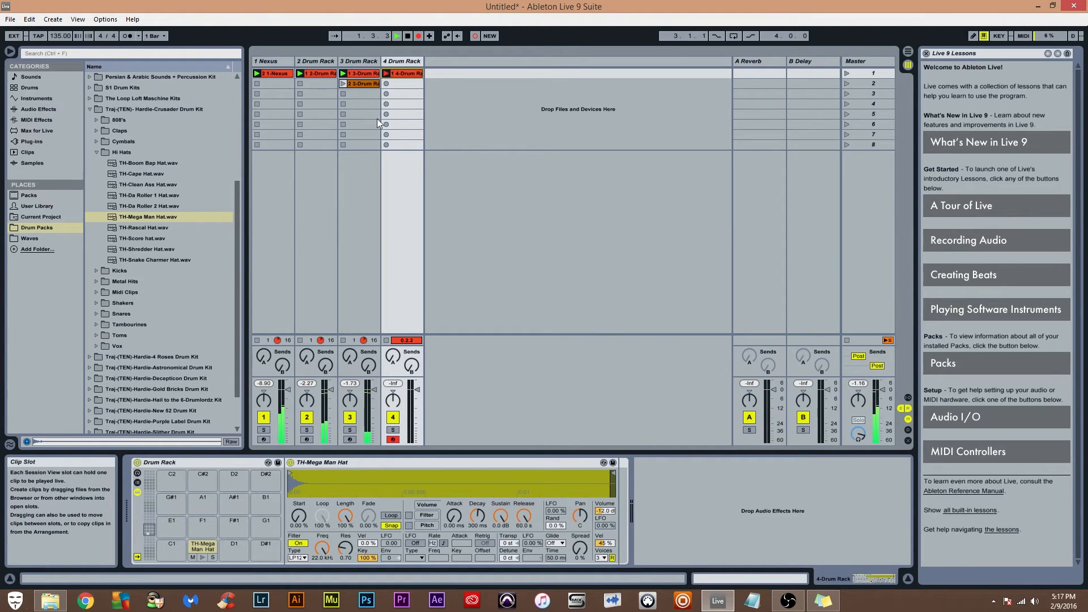
{"action": "key", "text": "space"}
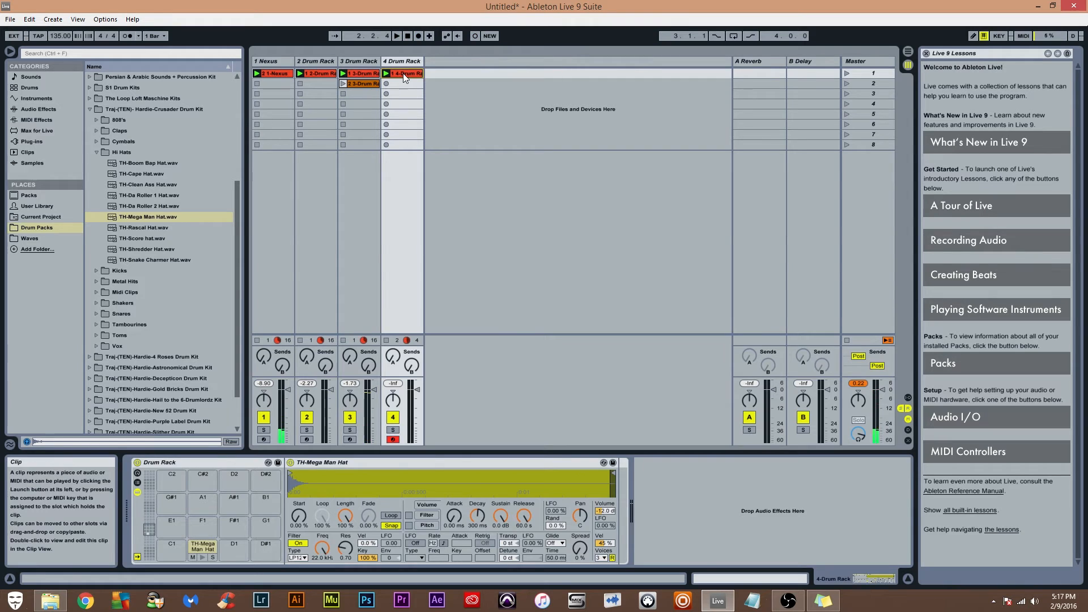
{"action": "double_click", "coordinate": [406, 75]}
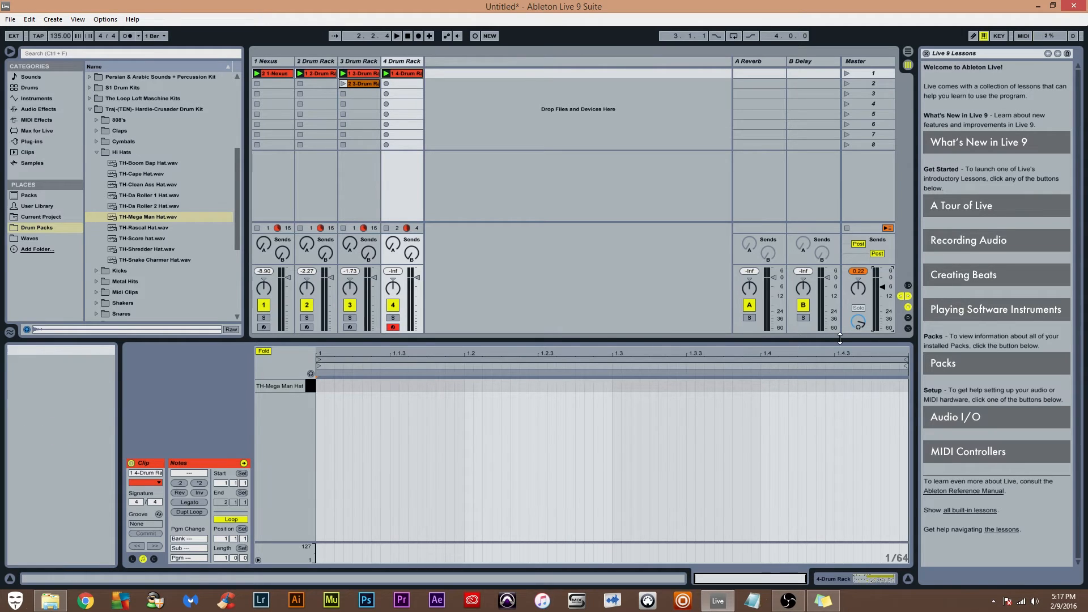
Shrink the note editor to make room for the mixer and lower the master volume to about -6 dB while checking playback
{"action": "left_click_drag", "start_coordinate": [838, 339], "coordinate": [842, 400]}
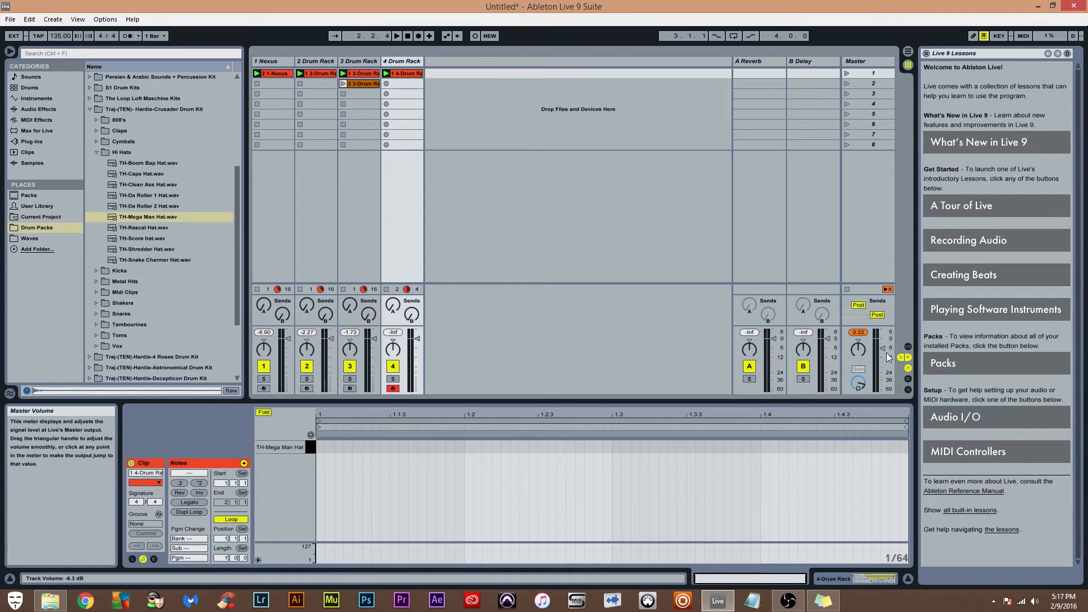
{"action": "key", "text": "space"}
{"action": "mouse_move", "coordinate": [887, 348]}
{"action": "left_mouse_down"}
{"action": "mouse_move", "coordinate": [882, 364]}
{"action": "mouse_move", "coordinate": [882, 352]}
{"action": "left_mouse_up"}
{"action": "key", "text": "space"}
{"action": "left_click_drag", "start_coordinate": [882, 355], "coordinate": [882, 347]}
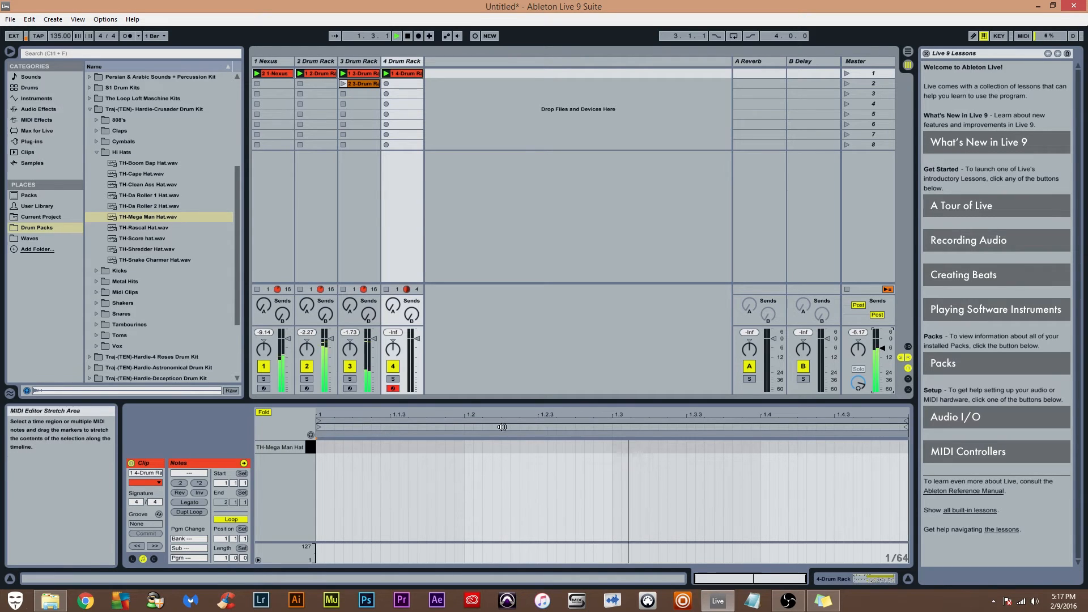
Add eight TH-Mega Man Hat notes at 1/32-note spacing across the first beat of the fourth track's clip
{"action": "left_click", "coordinate": [410, 78]}
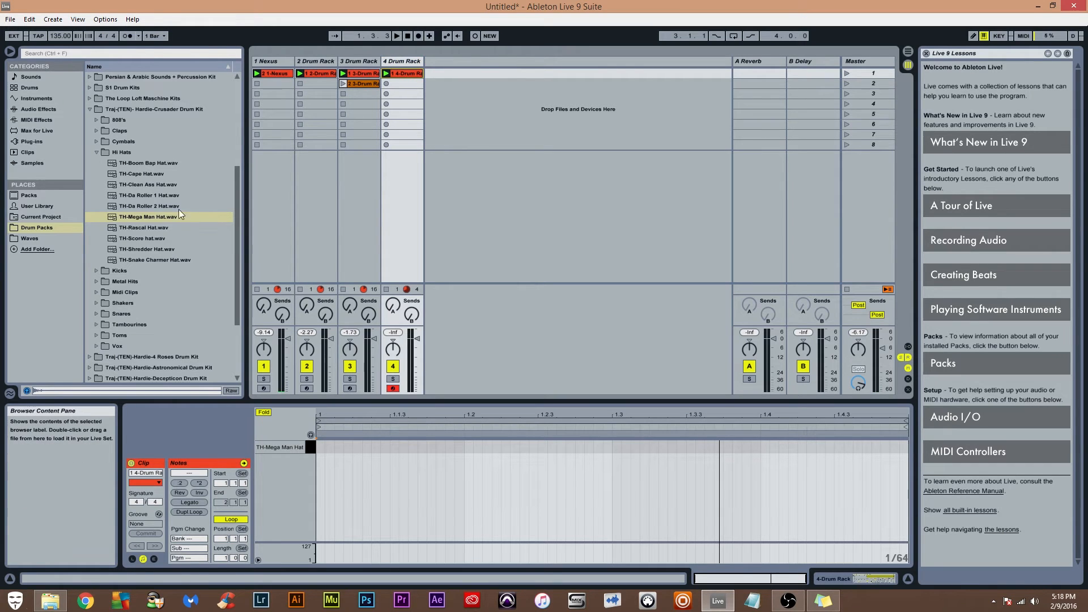
{"action": "double_click", "coordinate": [318, 447]}
{"action": "double_click", "coordinate": [338, 448]}
{"action": "double_click", "coordinate": [356, 447]}
{"action": "double_click", "coordinate": [375, 447]}
{"action": "double_click", "coordinate": [394, 447]}
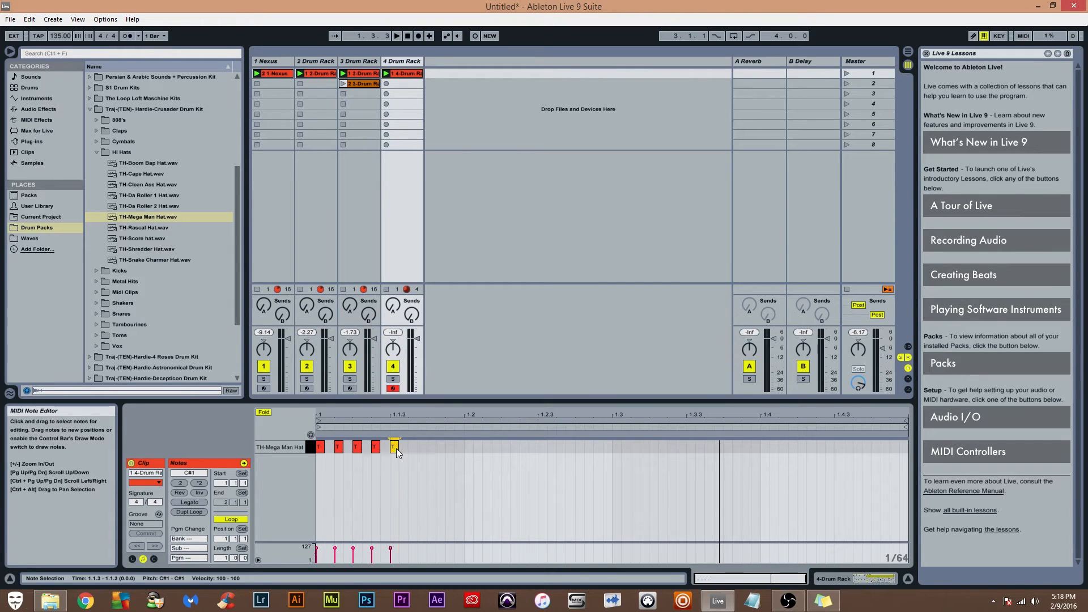
{"action": "double_click", "coordinate": [412, 447]}
{"action": "double_click", "coordinate": [430, 447]}
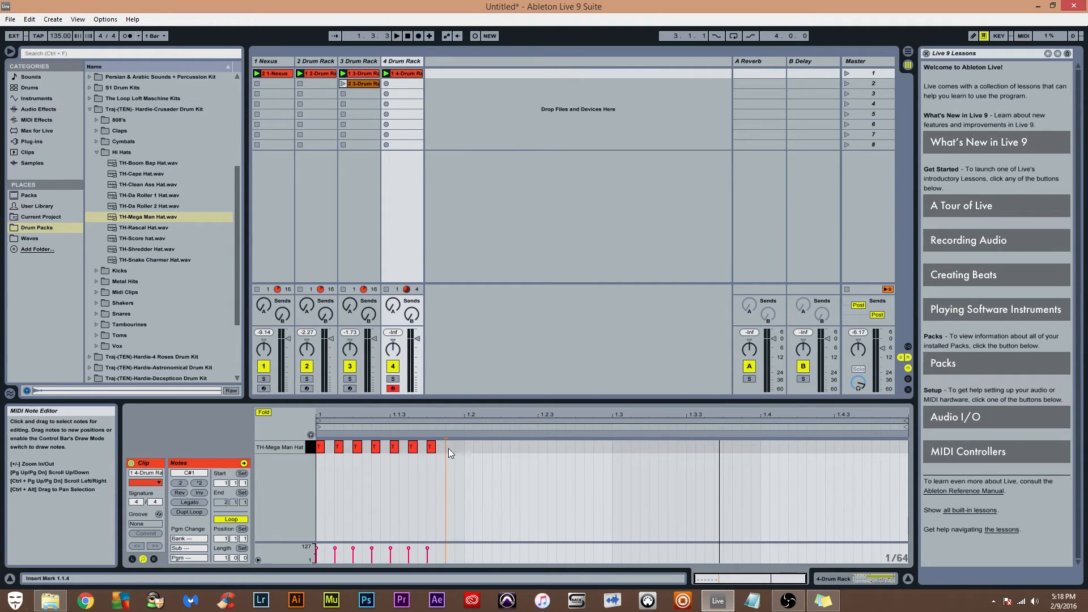
{"action": "left_click", "coordinate": [454, 450]}
{"action": "double_click", "coordinate": [451, 447]}
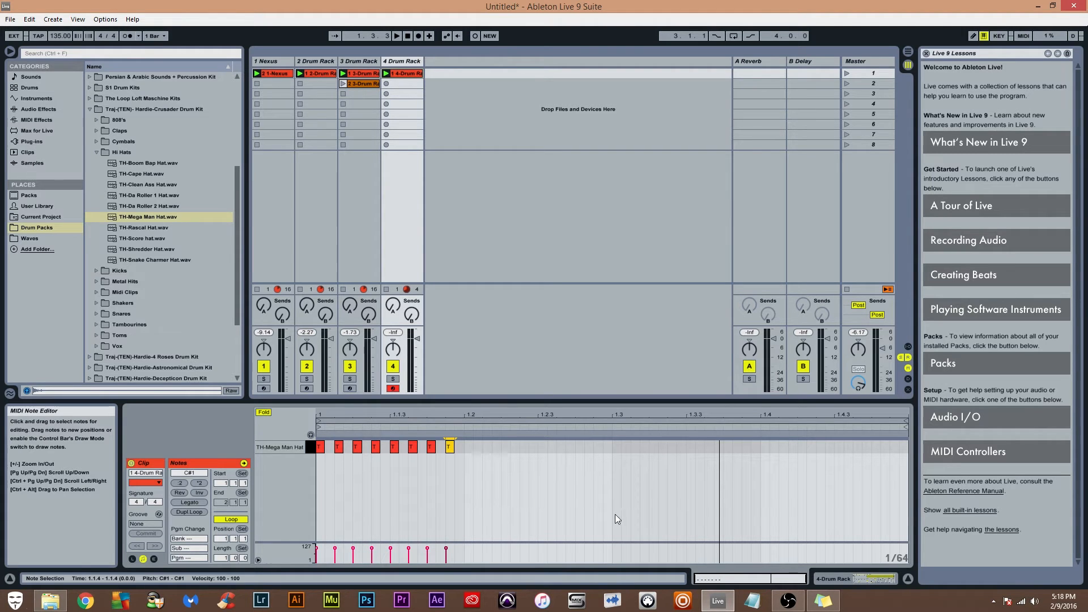
Delete every second hat note in the first beat, leaving four sixteenth-note hits
{"action": "double_click", "coordinate": [338, 447]}
{"action": "double_click", "coordinate": [376, 447]}
{"action": "double_click", "coordinate": [412, 447]}
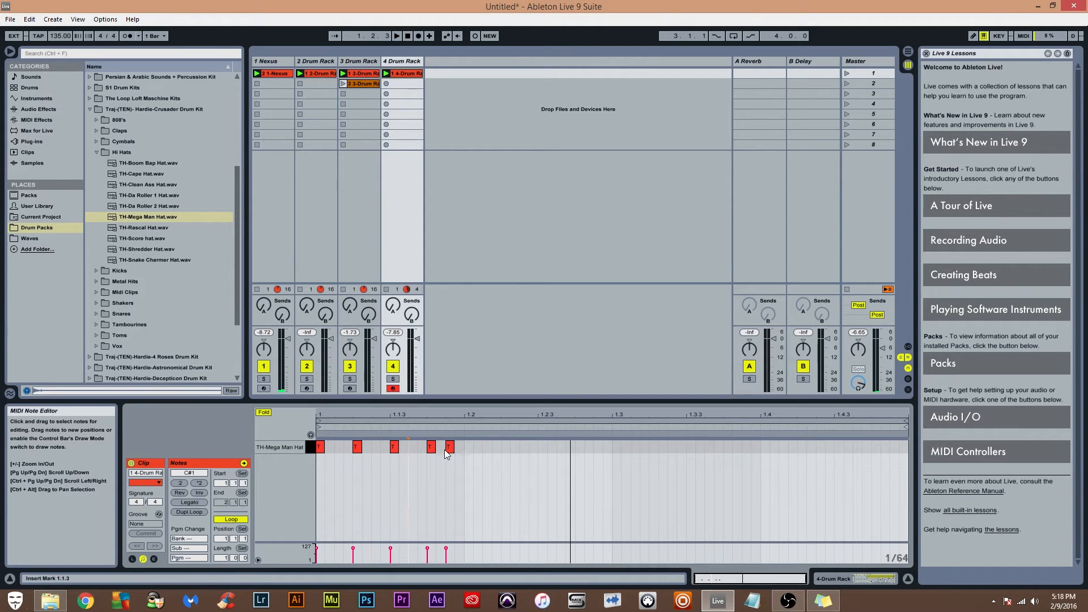
{"action": "double_click", "coordinate": [450, 448]}
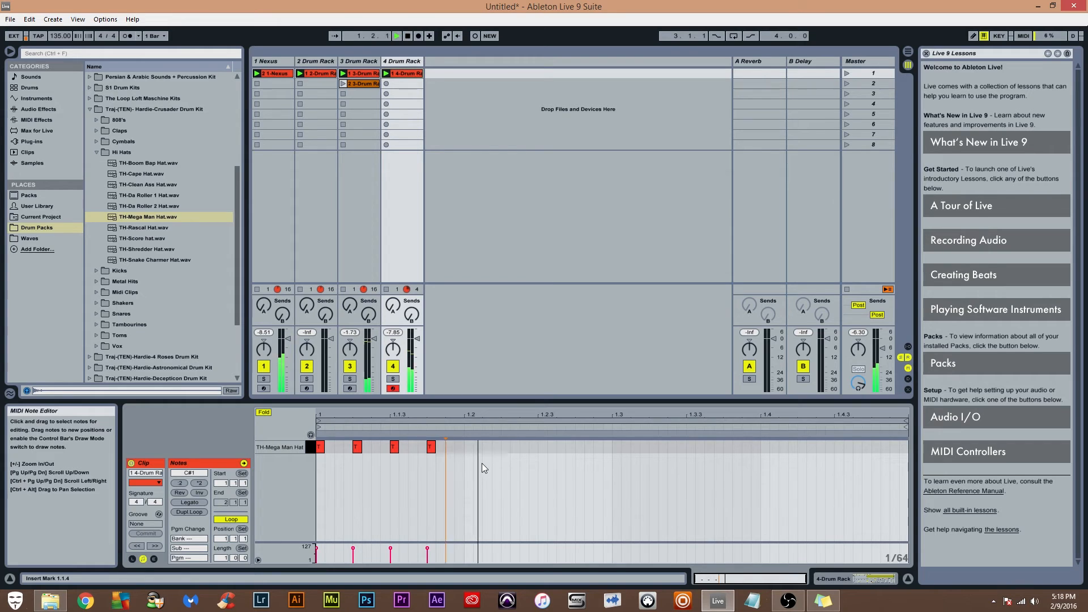
{"action": "left_click", "coordinate": [462, 475]}
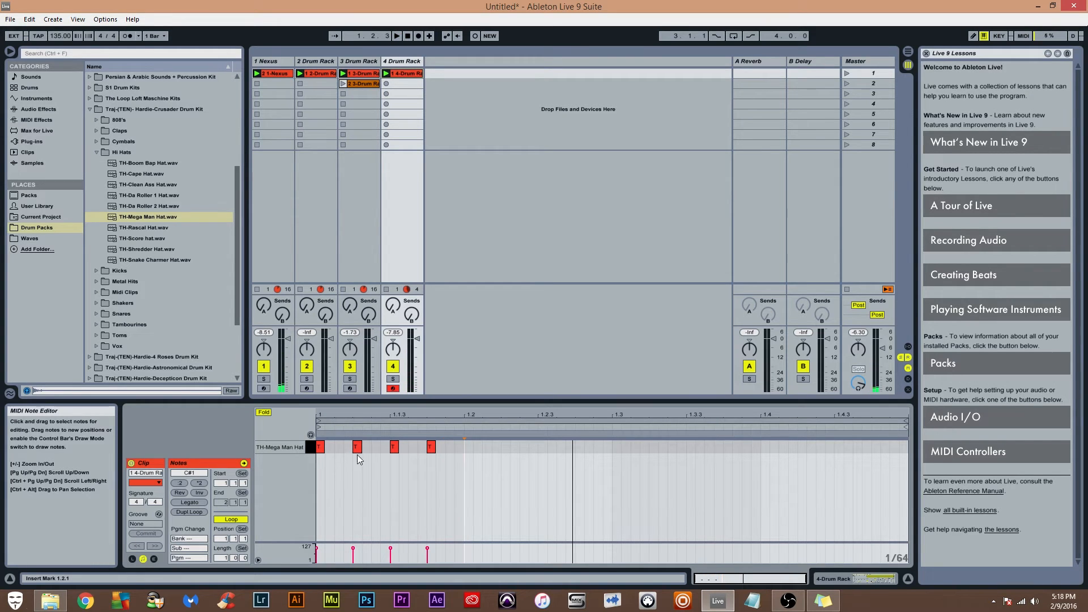
Set the four hat notes' velocity to 127 and try duplicating the selected notes
{"action": "left_click_drag", "start_coordinate": [458, 469], "coordinate": [313, 434]}
{"action": "left_click_drag", "start_coordinate": [428, 548], "coordinate": [429, 532]}
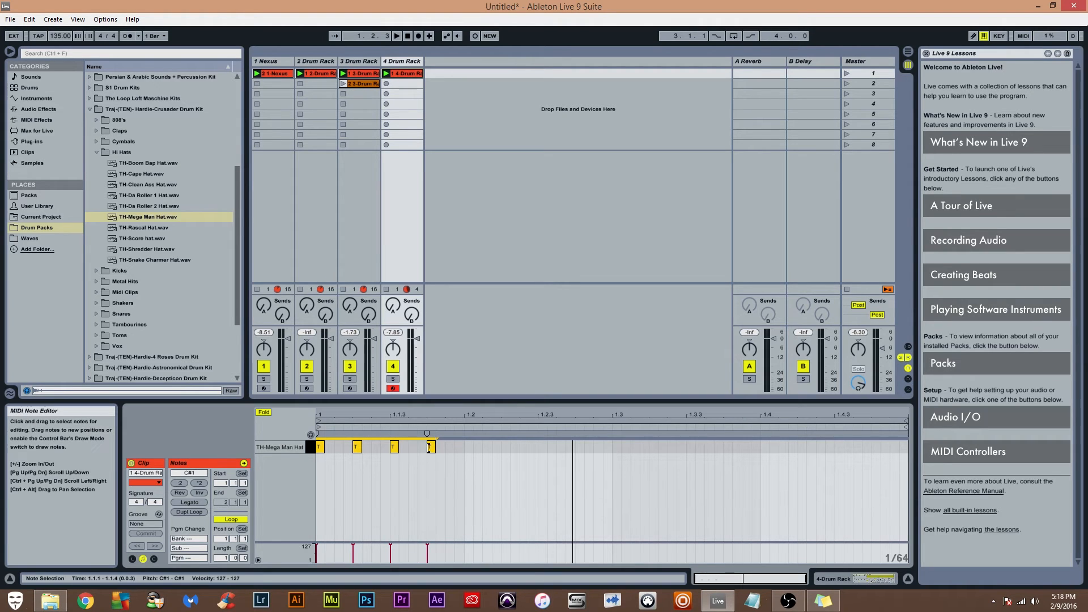
{"action": "key", "text": "ctrl+d"}
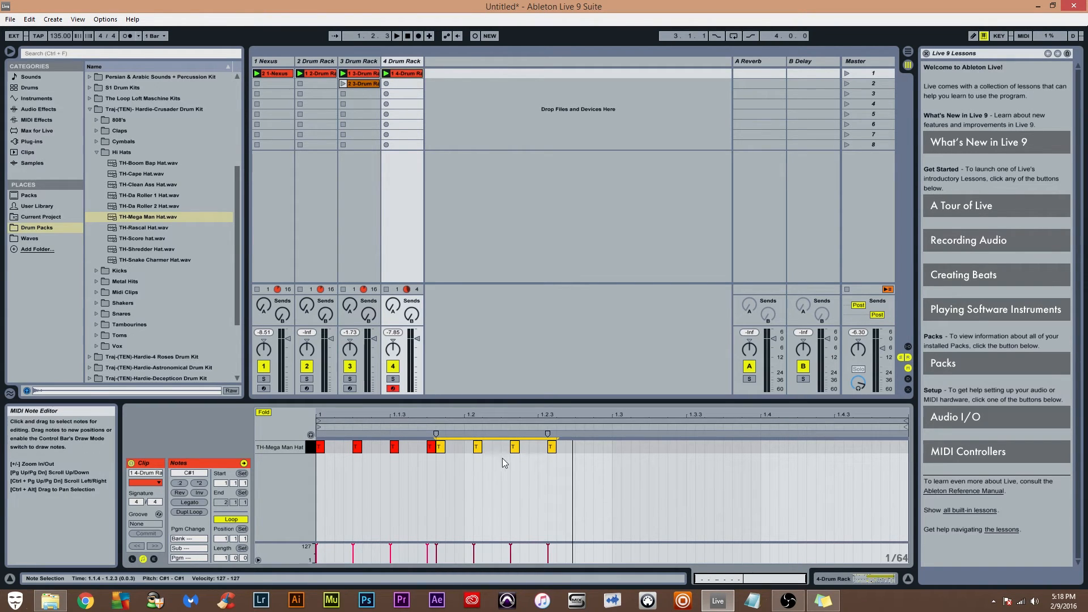
{"action": "key", "text": "Delete"}
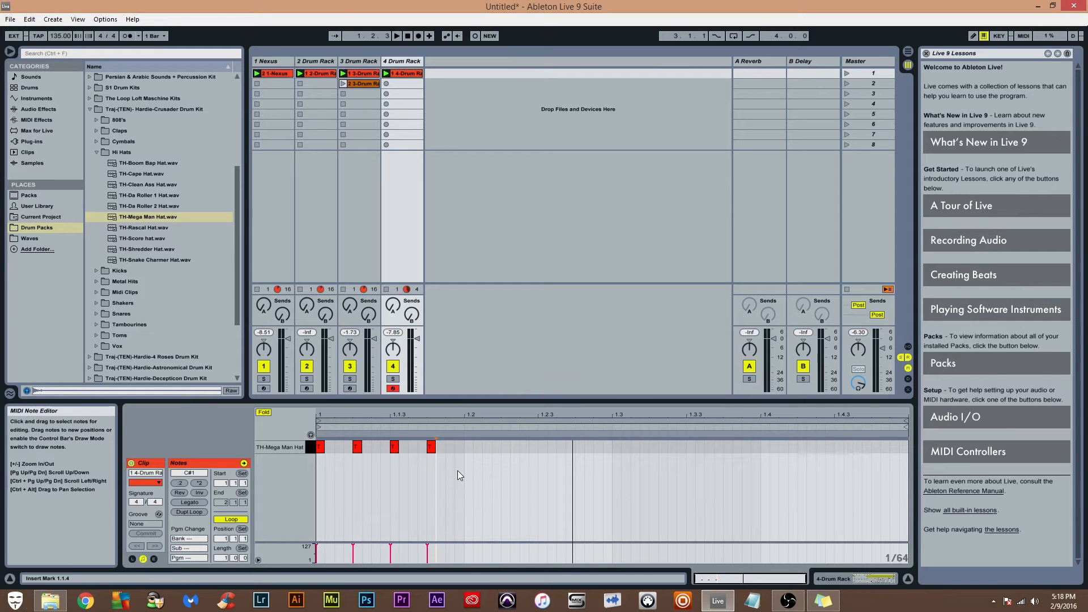
Duplicate the full first beat of hats three times to fill the bar, then play the pattern
{"action": "left_click_drag", "start_coordinate": [464, 465], "coordinate": [313, 425]}
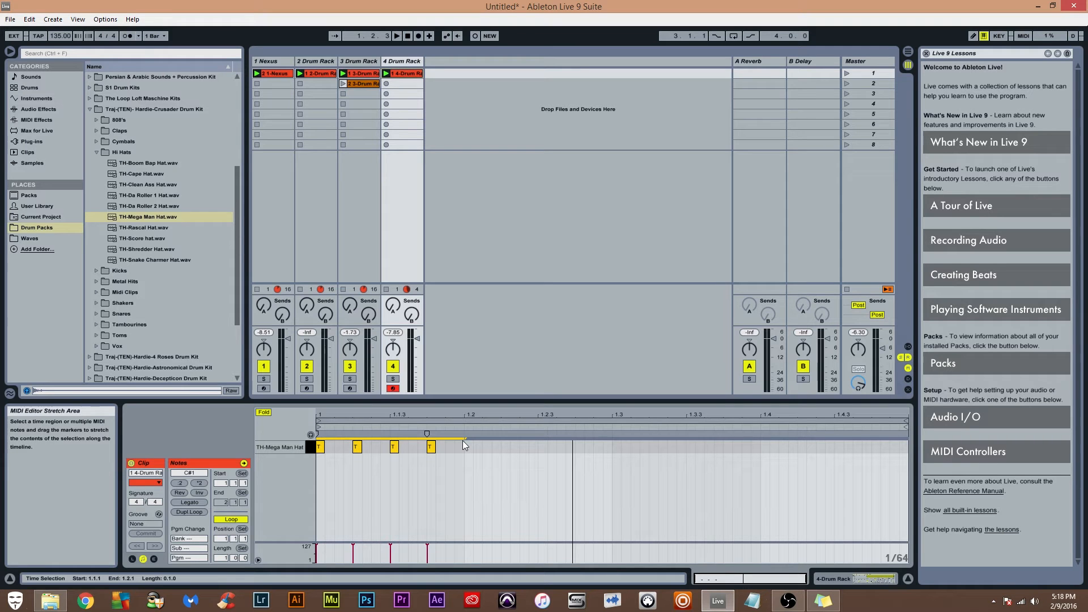
{"action": "key", "text": "ctrl+d"}
{"action": "key", "text": "ctrl+d"}
{"action": "key", "text": "ctrl+d"}
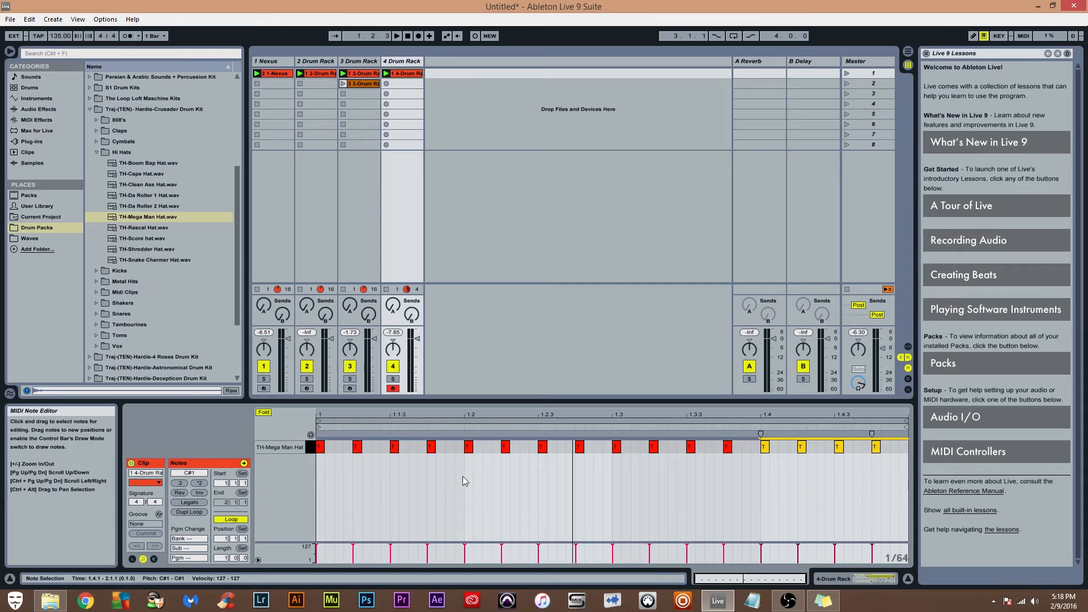
{"action": "key", "text": "space"}
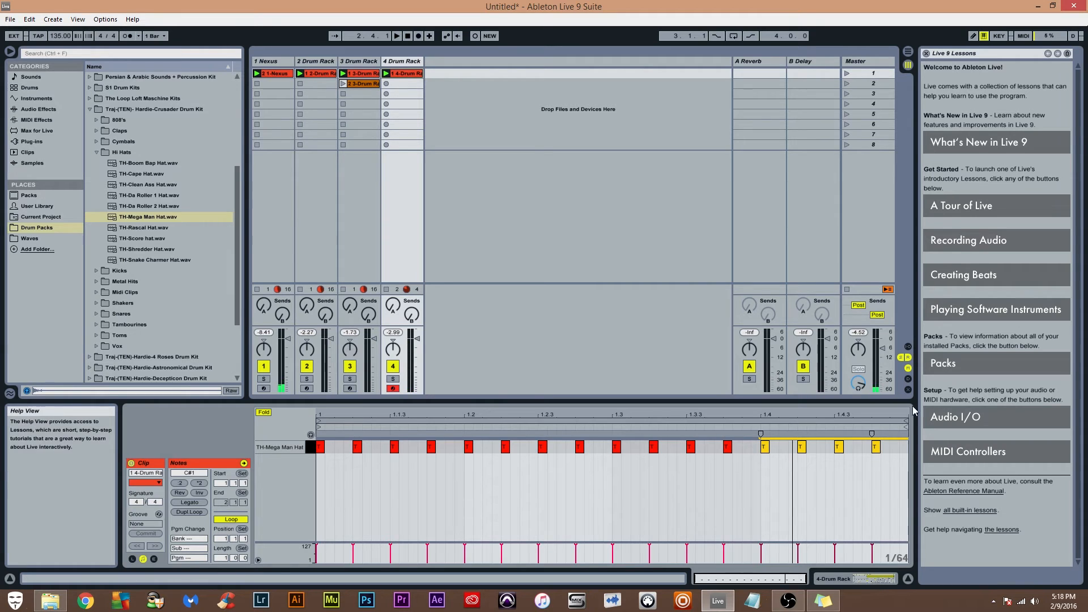
Extend the hat clip's loop to a length of four bars
{"action": "left_click_drag", "start_coordinate": [907, 421], "coordinate": [709, 420]}
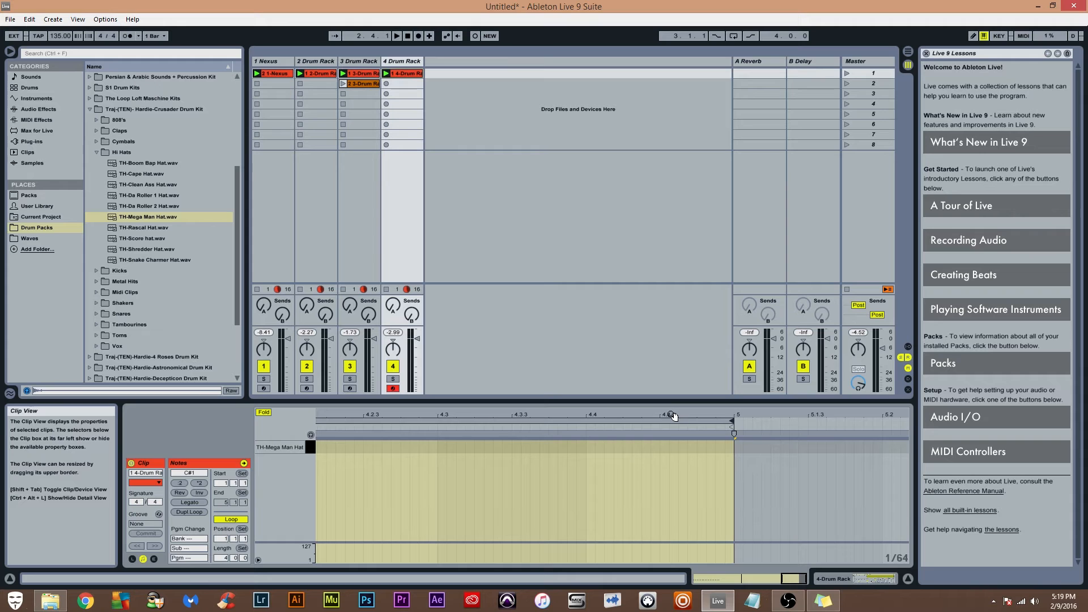
{"action": "left_click_drag", "start_coordinate": [694, 416], "coordinate": [694, 362]}
{"action": "left_click_drag", "start_coordinate": [452, 463], "coordinate": [313, 442]}
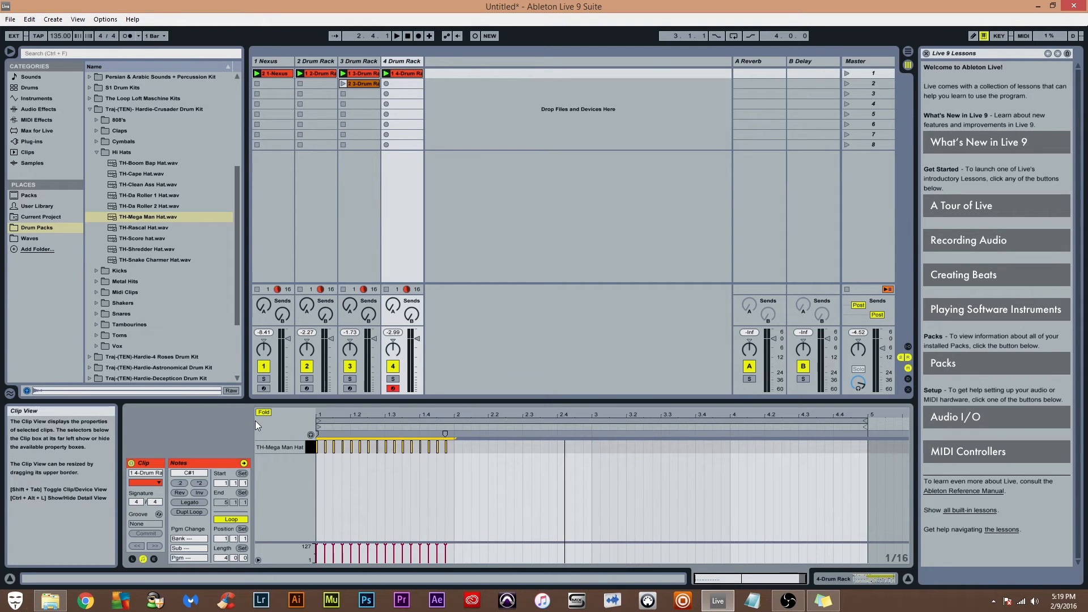
{"action": "key", "text": "ctrl+d"}
{"action": "key", "text": "ctrl+d"}
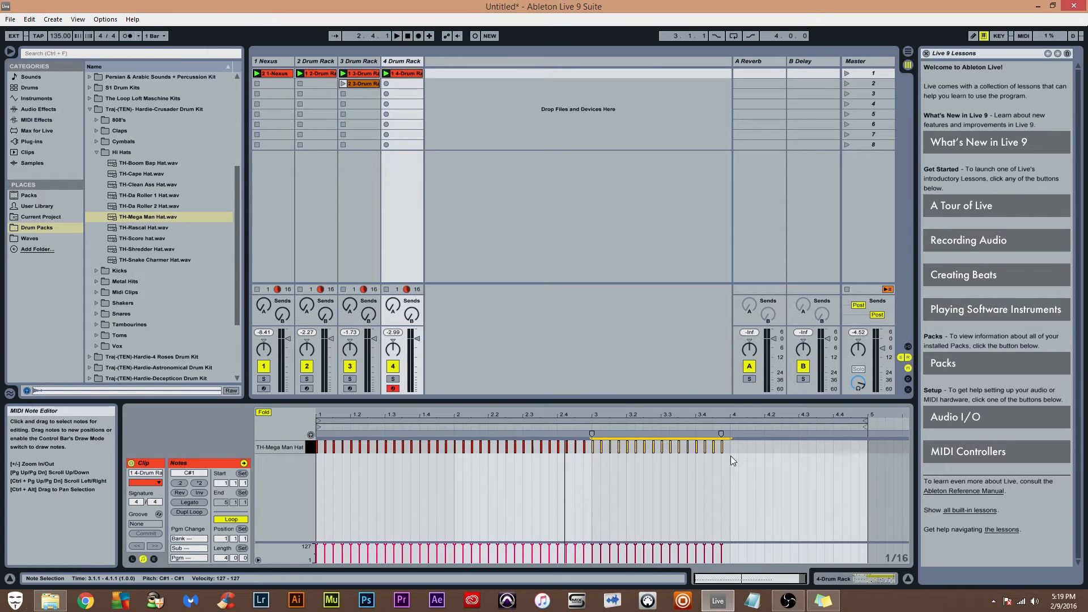
{"action": "key", "text": "ctrl+z"}
{"action": "key", "text": "ctrl+z"}
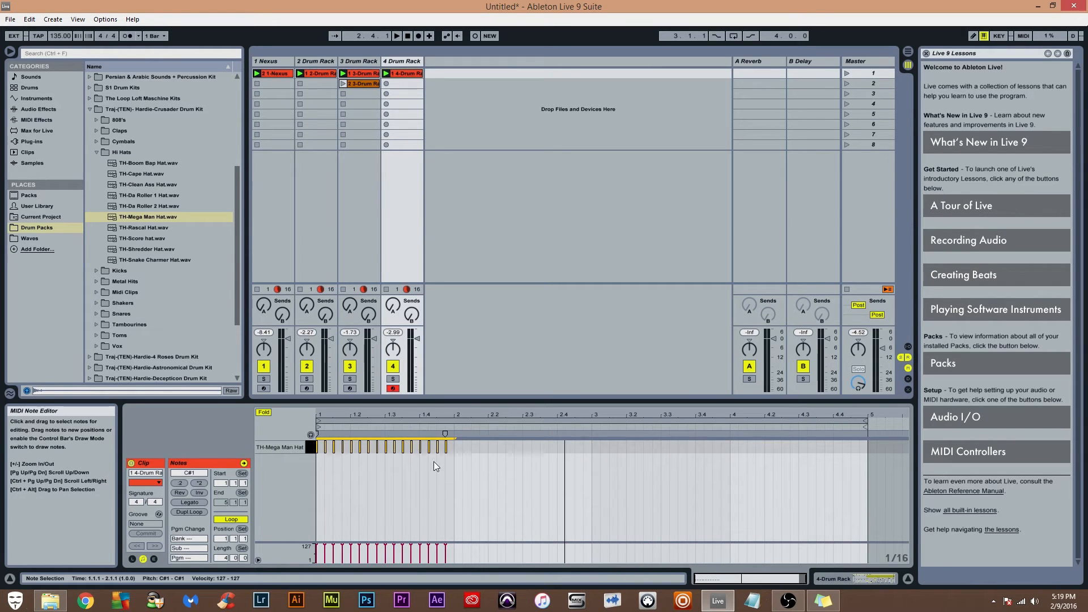
{"action": "key", "text": "ctrl+d"}
{"action": "key", "text": "ctrl+d"}
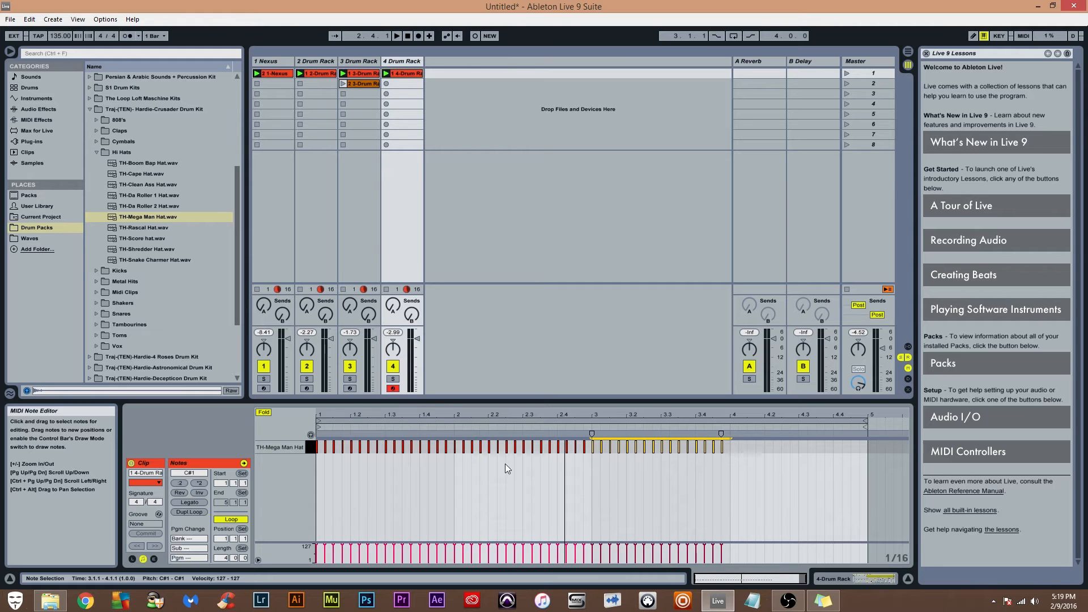
{"action": "key", "text": "ctrl+z"}
{"action": "key", "text": "ctrl+z"}
{"action": "left_click_drag", "start_coordinate": [447, 465], "coordinate": [152, 399]}
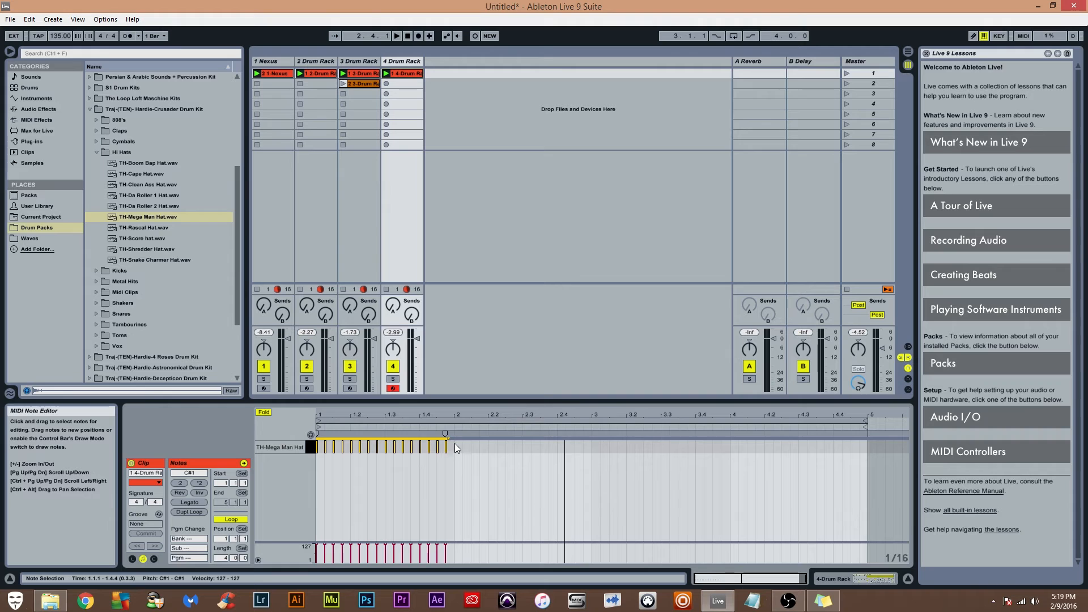
{"action": "key", "text": "ctrl+d"}
{"action": "key", "text": "ctrl+d"}
{"action": "key", "text": "space"}
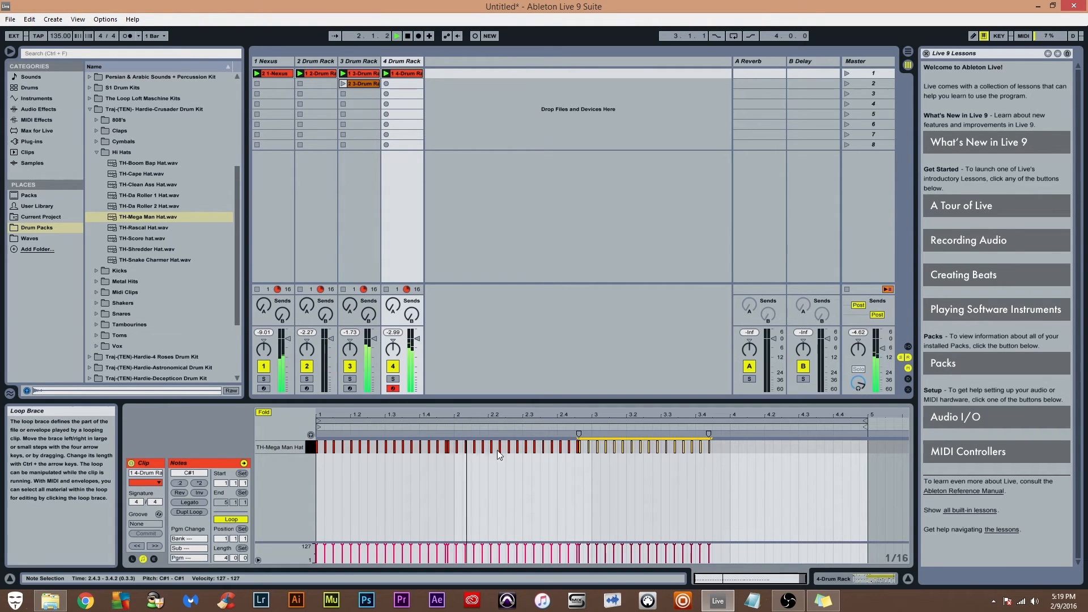
{"action": "key", "text": "ctrl+z"}
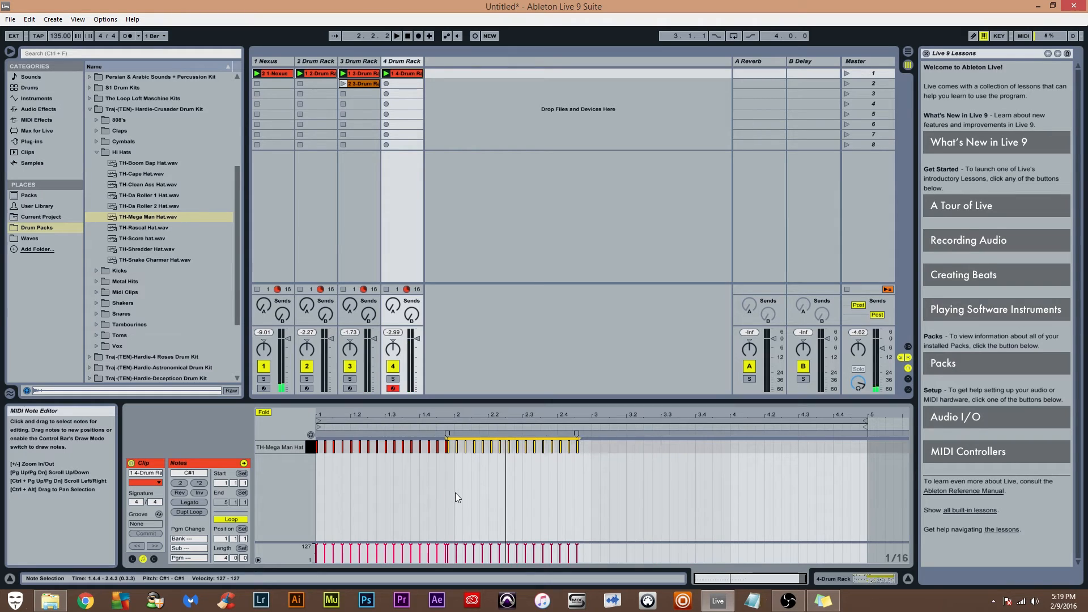
{"action": "key", "text": "ctrl+z"}
Duplicate the complete first bar of hats three times to fill all four bars, then play the clip
{"action": "left_click_drag", "start_coordinate": [454, 460], "coordinate": [216, 370]}
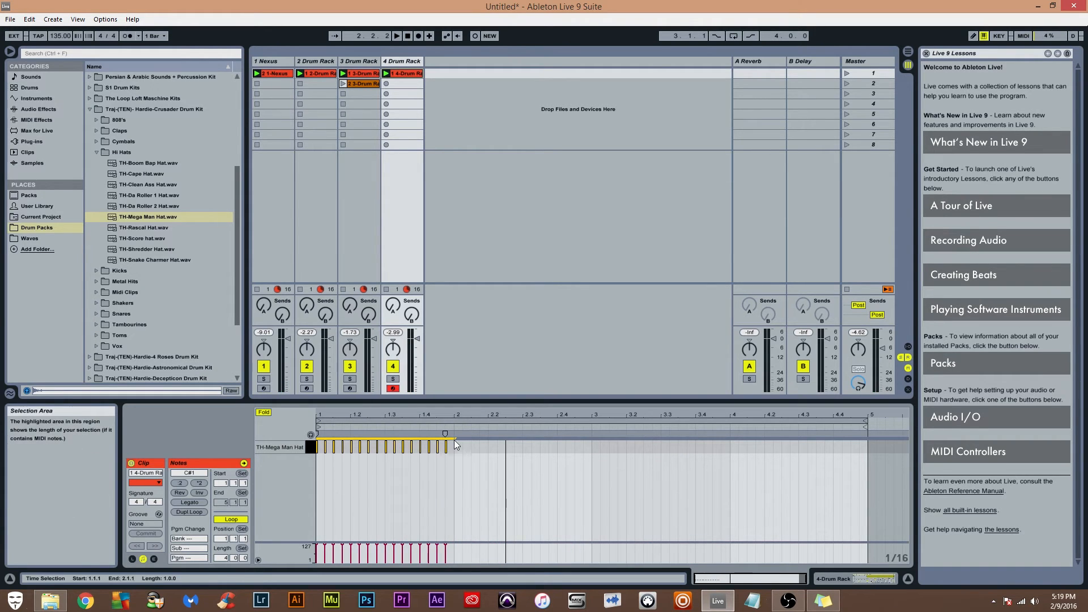
{"action": "key", "text": "ctrl+d"}
{"action": "key", "text": "ctrl+d"}
{"action": "key", "text": "ctrl+d"}
{"action": "key", "text": "space"}
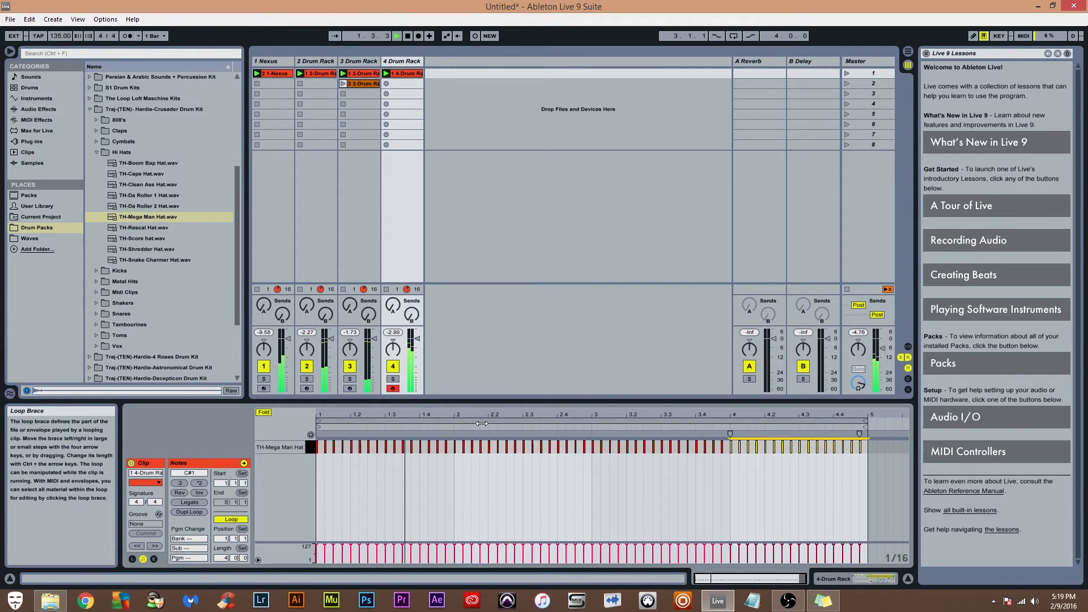
{"action": "key", "text": "space"}
Add two 1/64 hat notes right after the 1.4.4 hit, raise their velocity to 127 and play the roll
{"action": "mouse_move", "coordinate": [445, 418]}
{"action": "left_mouse_down"}
{"action": "mouse_move", "coordinate": [519, 453]}
{"action": "mouse_move", "coordinate": [543, 452]}
{"action": "left_mouse_up"}
{"action": "double_click", "coordinate": [539, 447]}
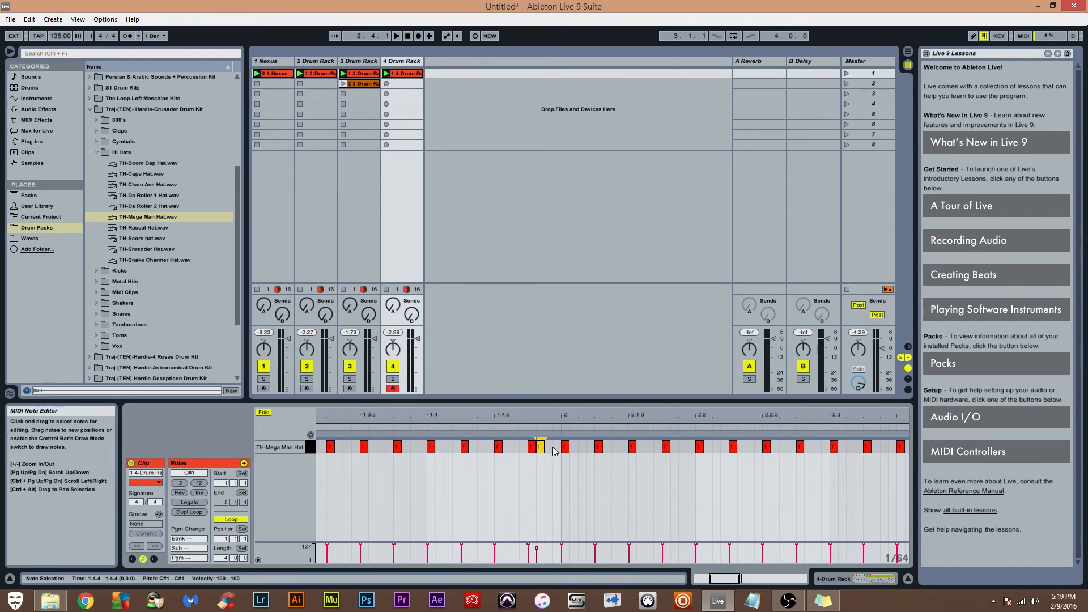
{"action": "double_click", "coordinate": [548, 447]}
{"action": "left_click_drag", "start_coordinate": [558, 506], "coordinate": [494, 442]}
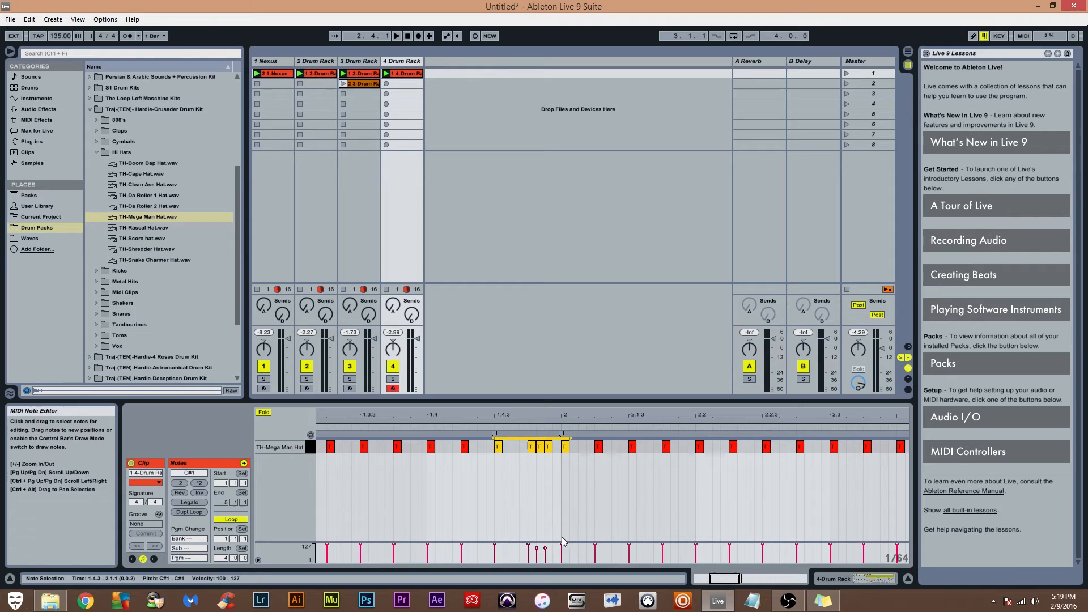
{"action": "key", "text": "space"}
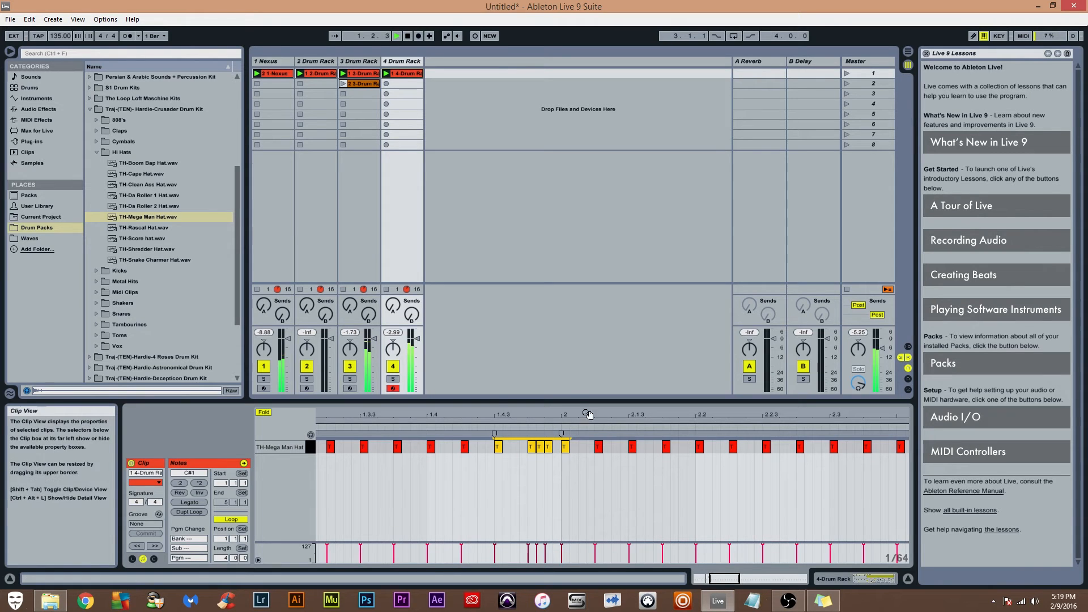
Add three short hat notes right after the 4.3 hit to form a roll
{"action": "left_click_drag", "start_coordinate": [600, 415], "coordinate": [363, 376]}
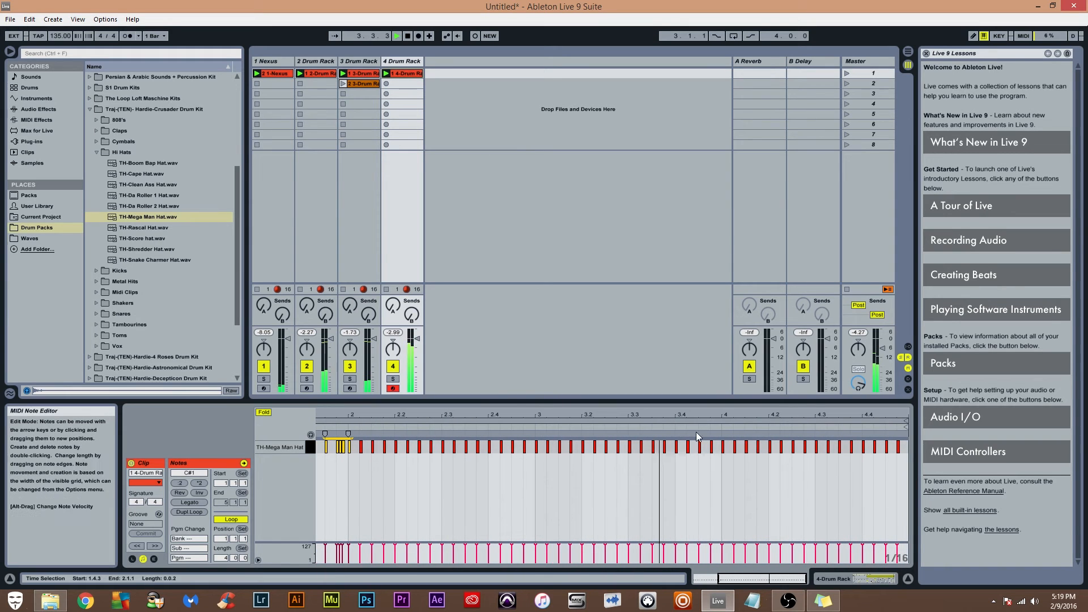
{"action": "left_click_drag", "start_coordinate": [816, 418], "coordinate": [765, 443]}
{"action": "double_click", "coordinate": [736, 448]}
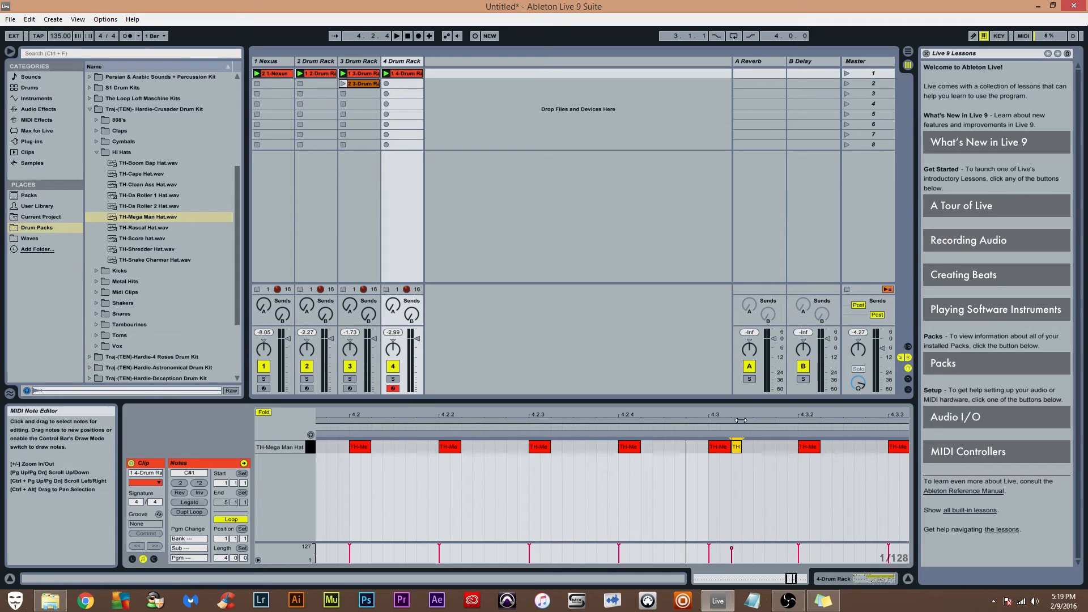
{"action": "key", "text": "minus"}
{"action": "double_click", "coordinate": [756, 448]}
{"action": "double_click", "coordinate": [772, 448]}
Add three 1/64 hat notes right after the 4.4 hit to fill the gap before 4.4.2
{"action": "scroll", "coordinate": [783, 481], "scroll_direction": "right", "scroll_amount": 3}
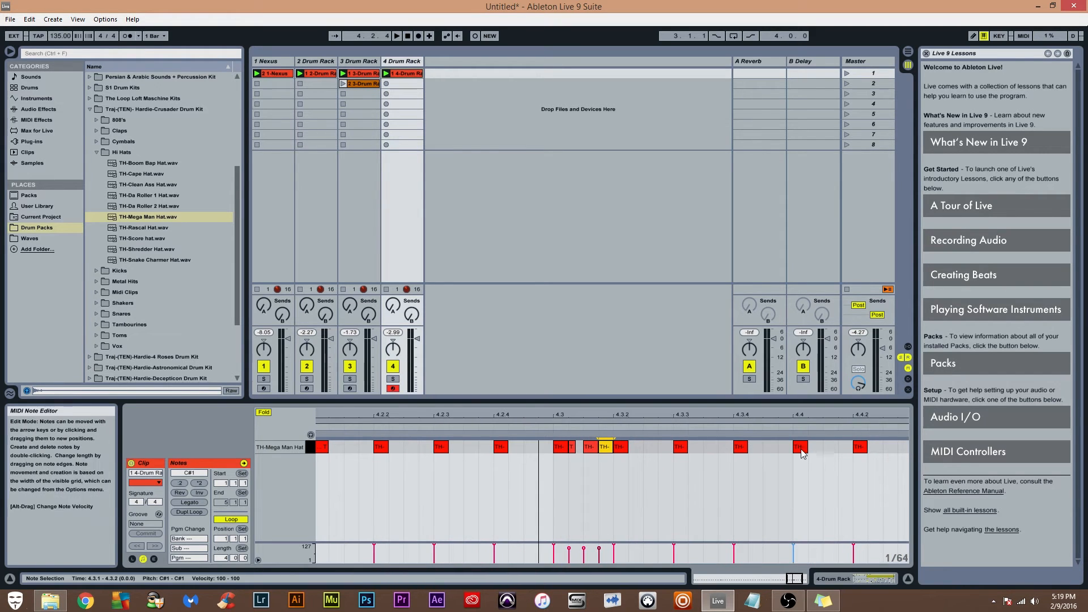
{"action": "double_click", "coordinate": [814, 448]}
{"action": "double_click", "coordinate": [829, 448]}
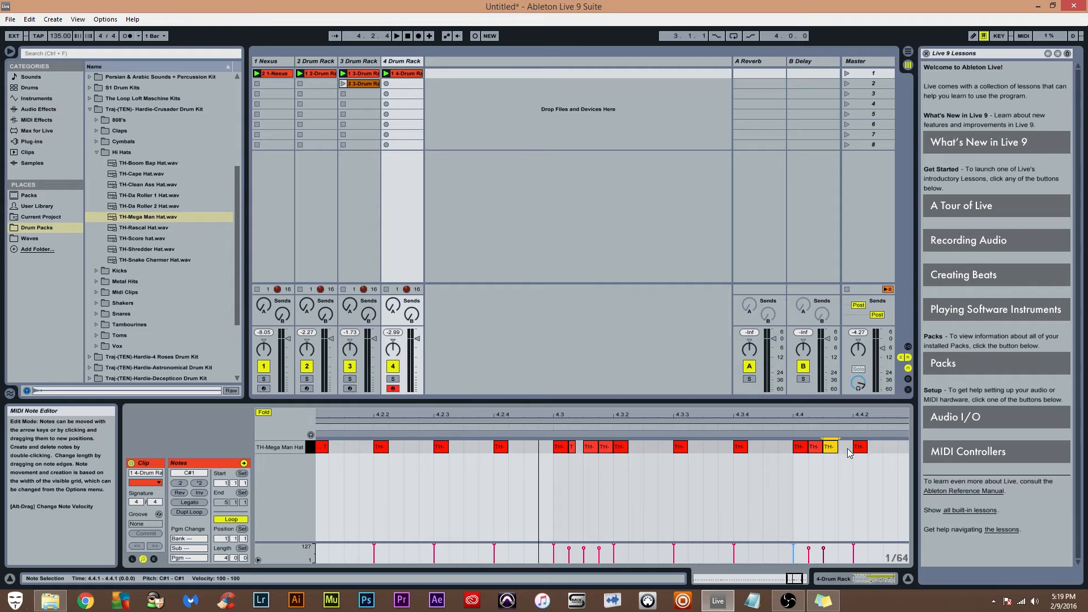
{"action": "double_click", "coordinate": [845, 447]}
Raise the velocity of the newly added roll notes at 4.3 and 4.4 to 127 and play the clip
{"action": "left_click_drag", "start_coordinate": [838, 414], "coordinate": [841, 359]}
{"action": "left_click_drag", "start_coordinate": [895, 486], "coordinate": [317, 483]}
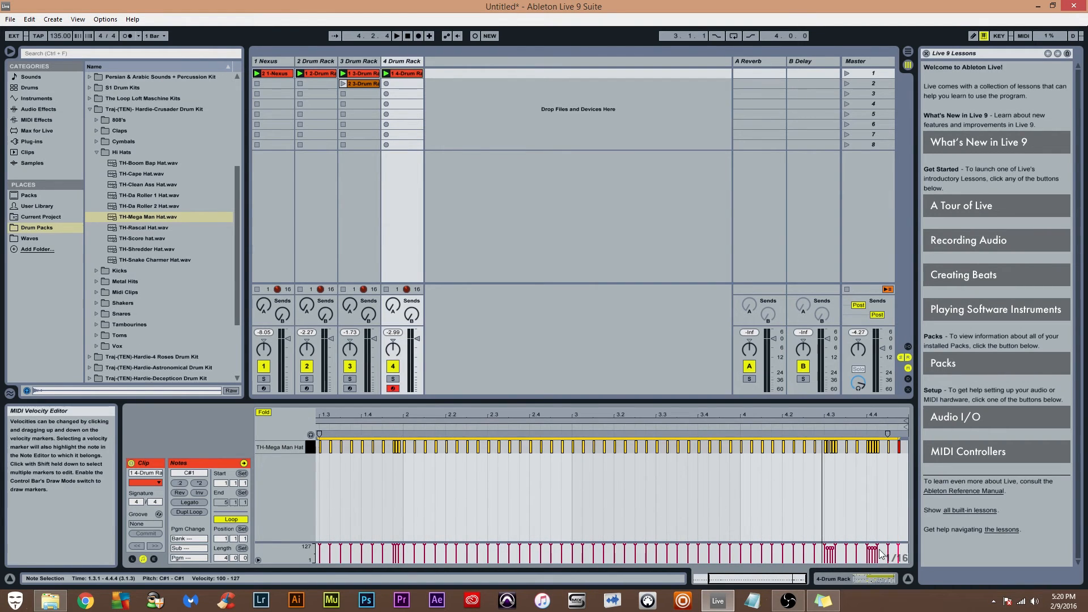
{"action": "left_click_drag", "start_coordinate": [872, 548], "coordinate": [872, 524]}
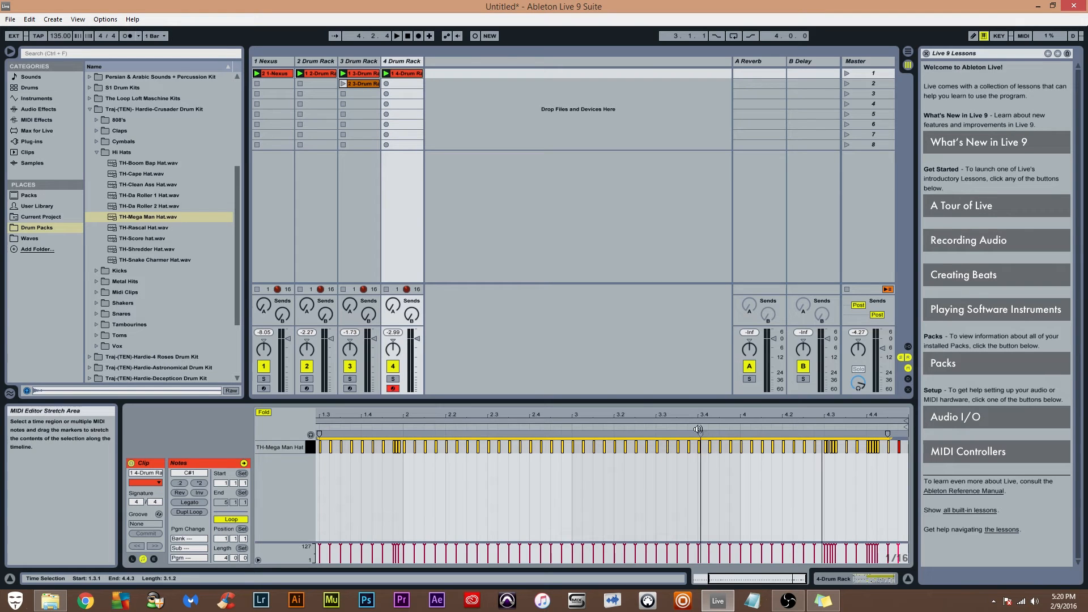
{"action": "key", "text": "space"}
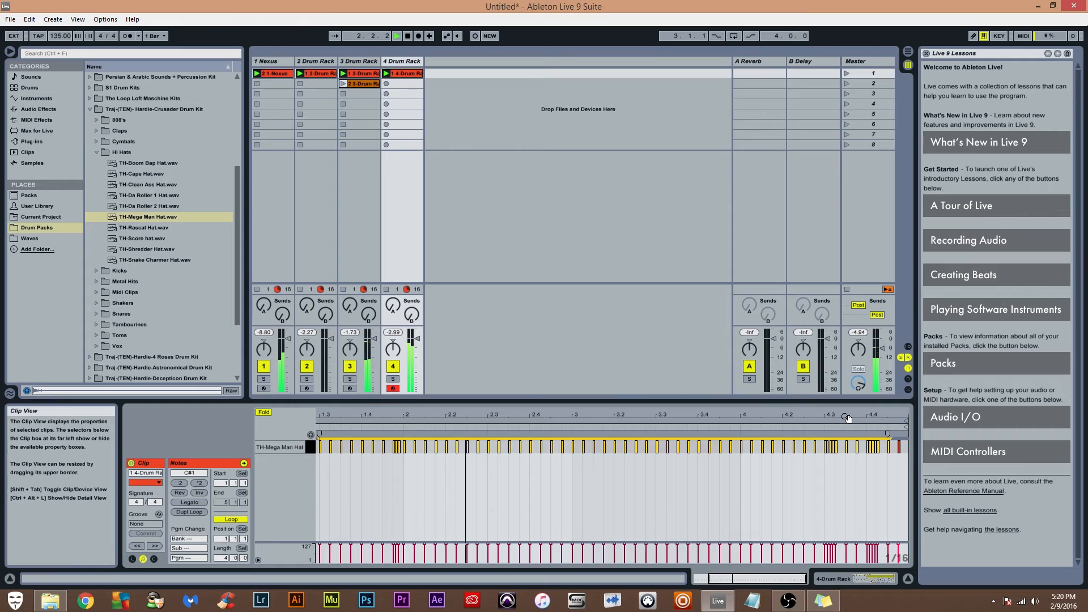
Play the four-bar hat pattern from several points and examine the spacing of the hats and the rolls
{"action": "left_click_drag", "start_coordinate": [851, 414], "coordinate": [852, 439]}
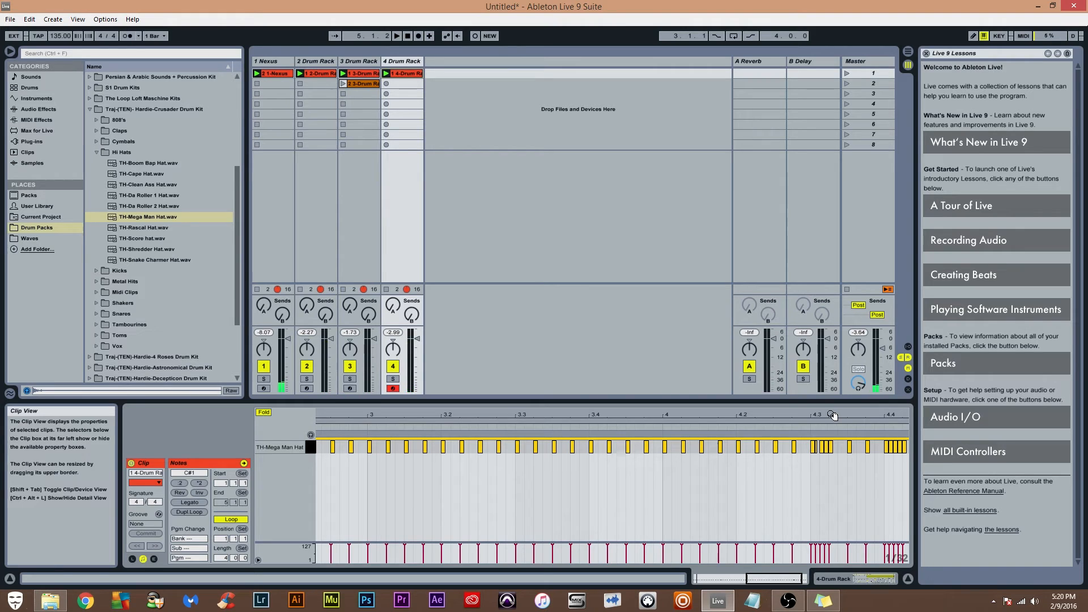
{"action": "left_click_drag", "start_coordinate": [671, 416], "coordinate": [674, 371]}
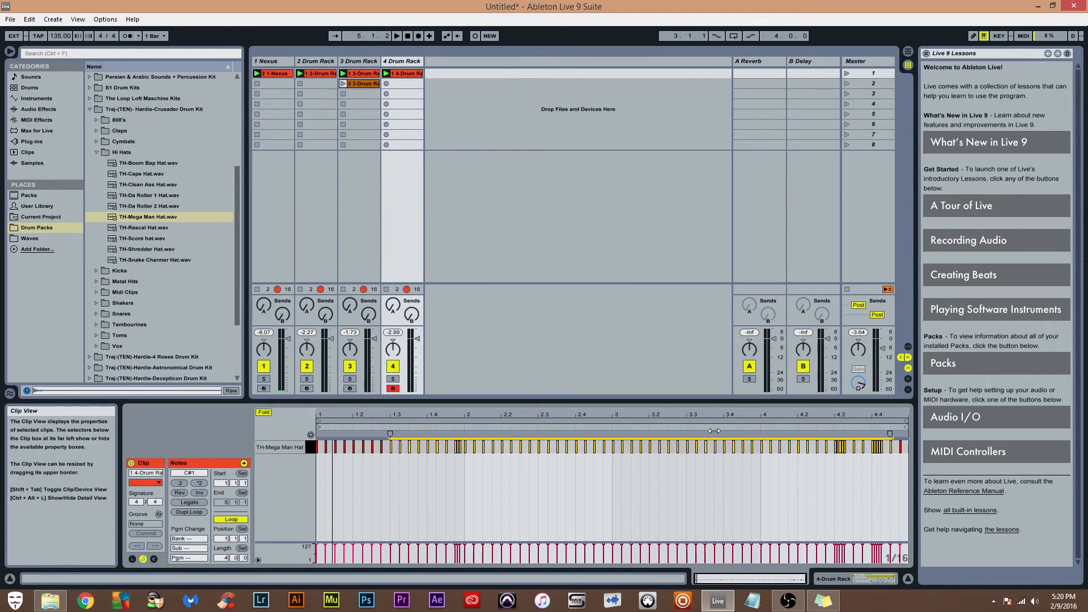
{"action": "left_click", "coordinate": [761, 468]}
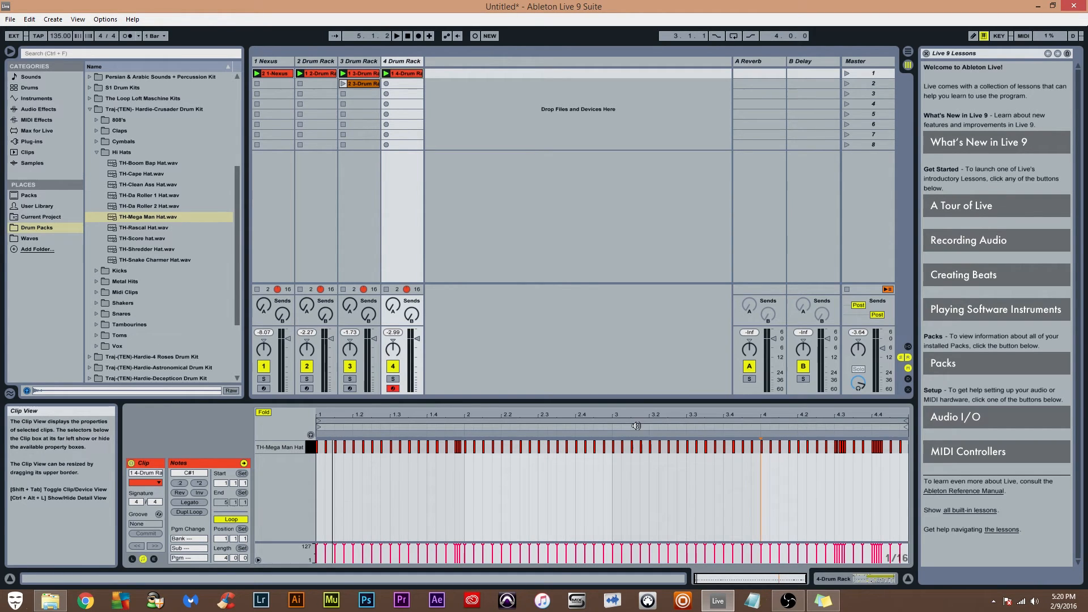
{"action": "left_click", "coordinate": [461, 426]}
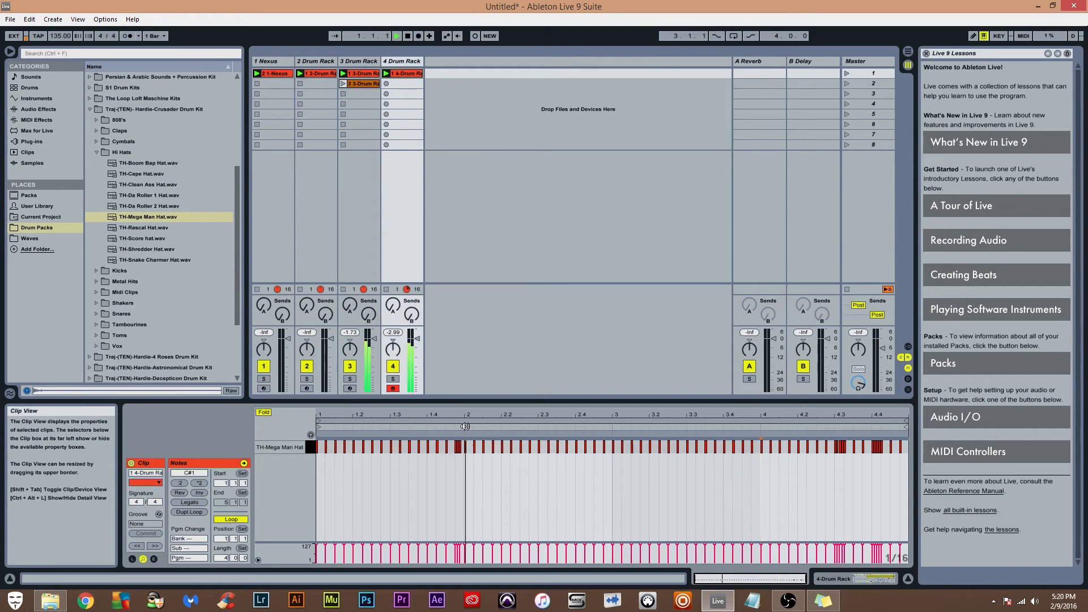
{"action": "left_click", "coordinate": [576, 427]}
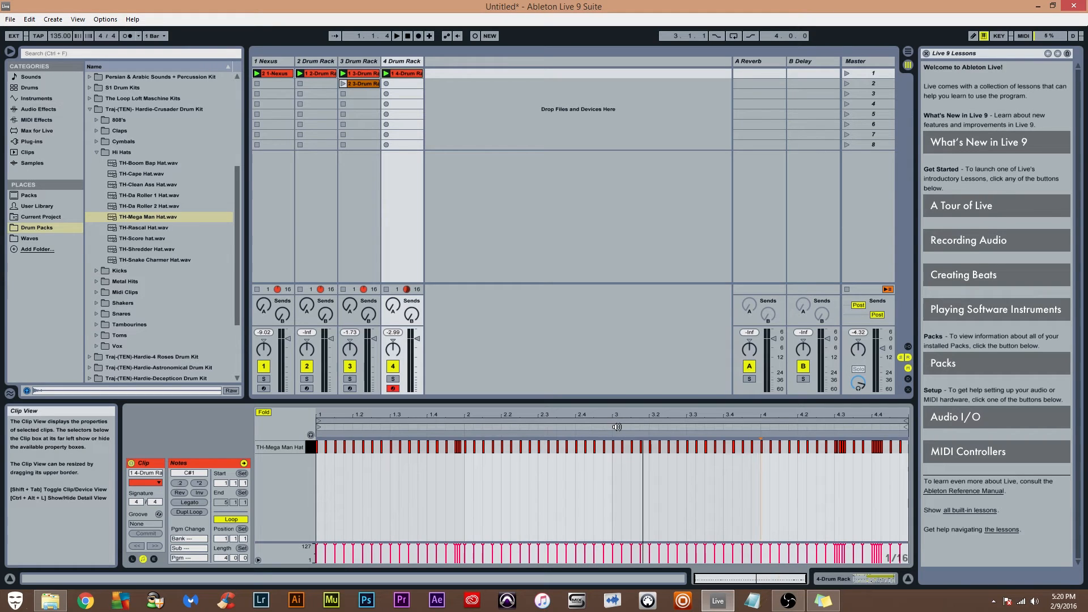
{"action": "left_click", "coordinate": [538, 427]}
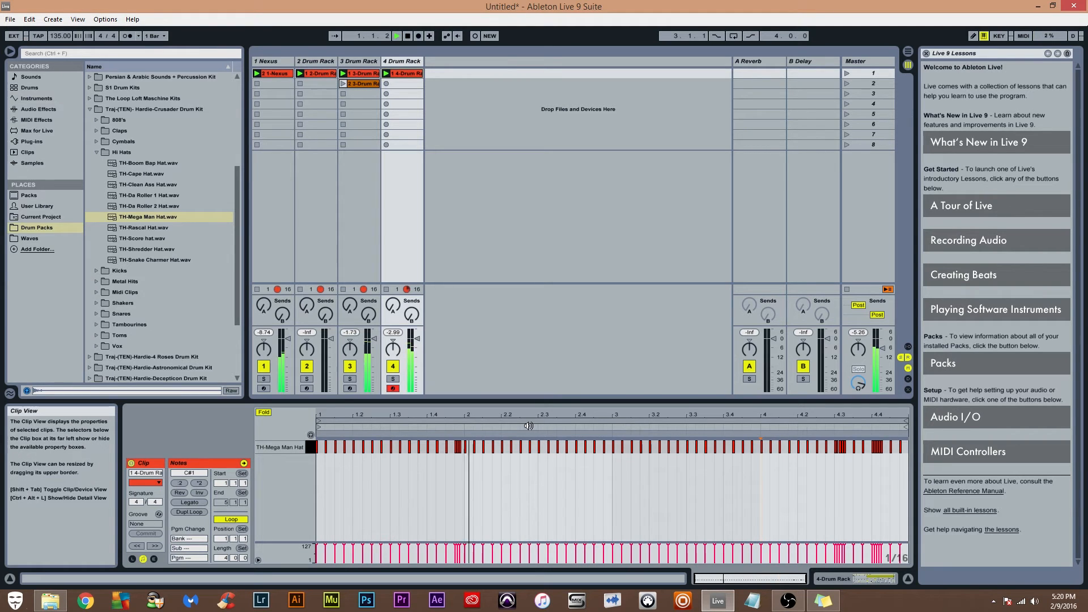
{"action": "left_click_drag", "start_coordinate": [597, 418], "coordinate": [597, 457]}
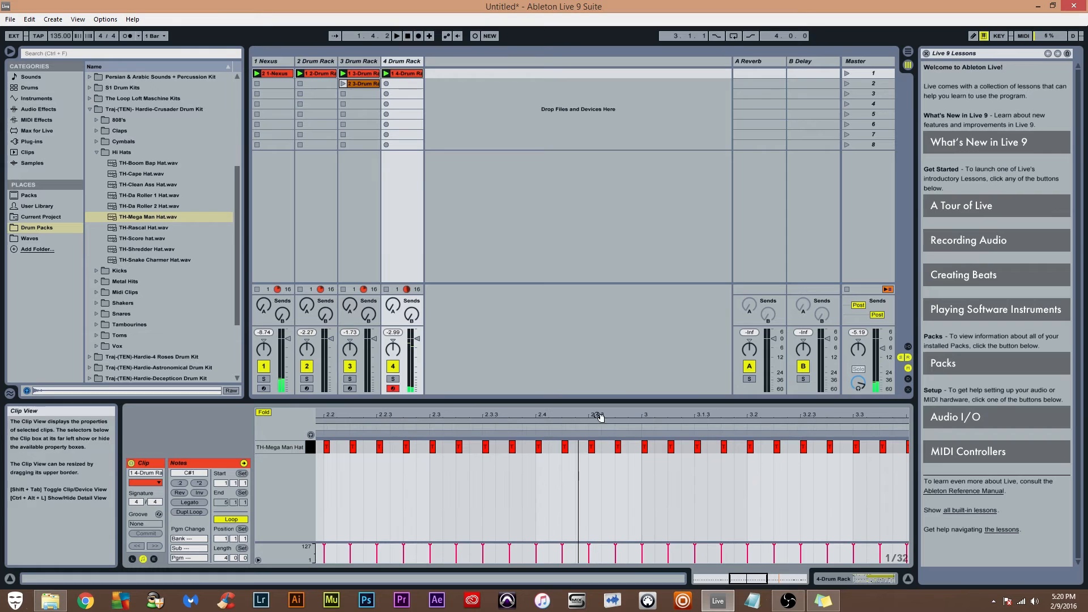
{"action": "left_click", "coordinate": [401, 427]}
{"action": "key", "text": "space"}
{"action": "left_click", "coordinate": [374, 429]}
{"action": "left_click_drag", "start_coordinate": [438, 417], "coordinate": [437, 357]}
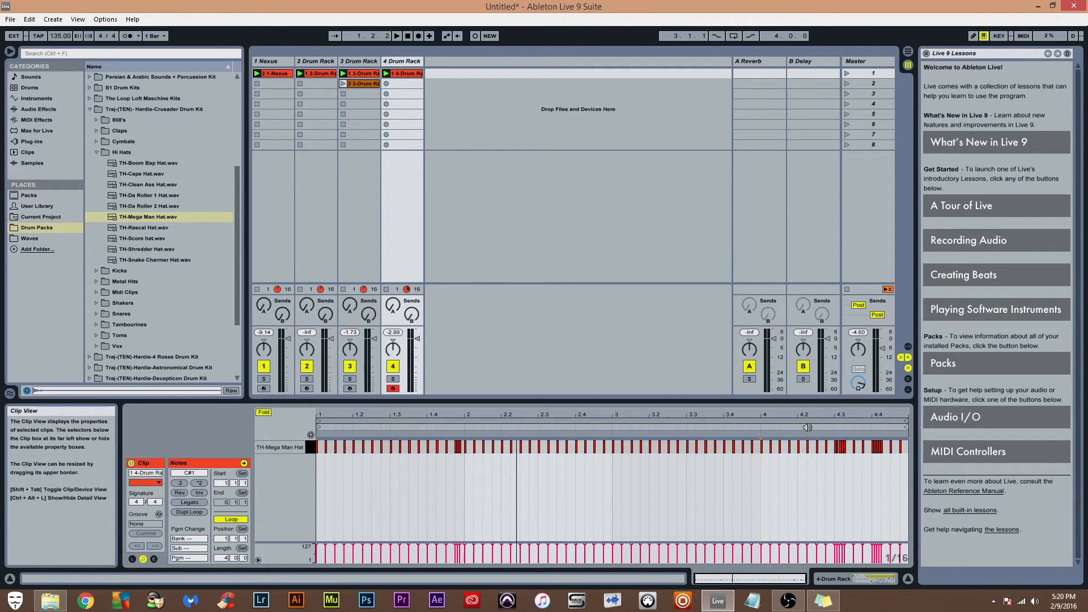
{"action": "key", "text": "space"}
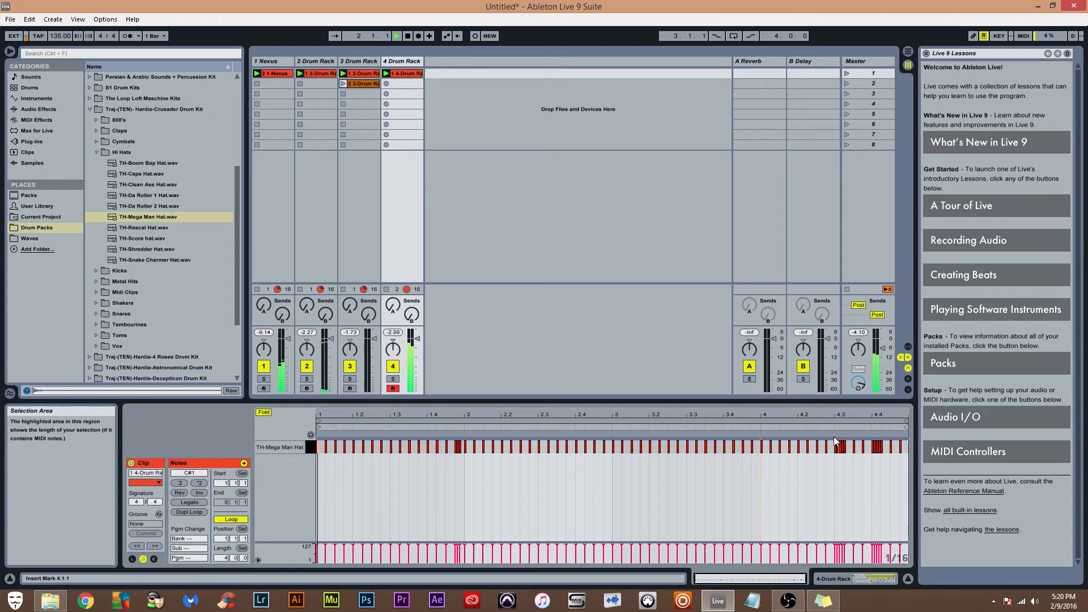
{"action": "key", "text": "space"}
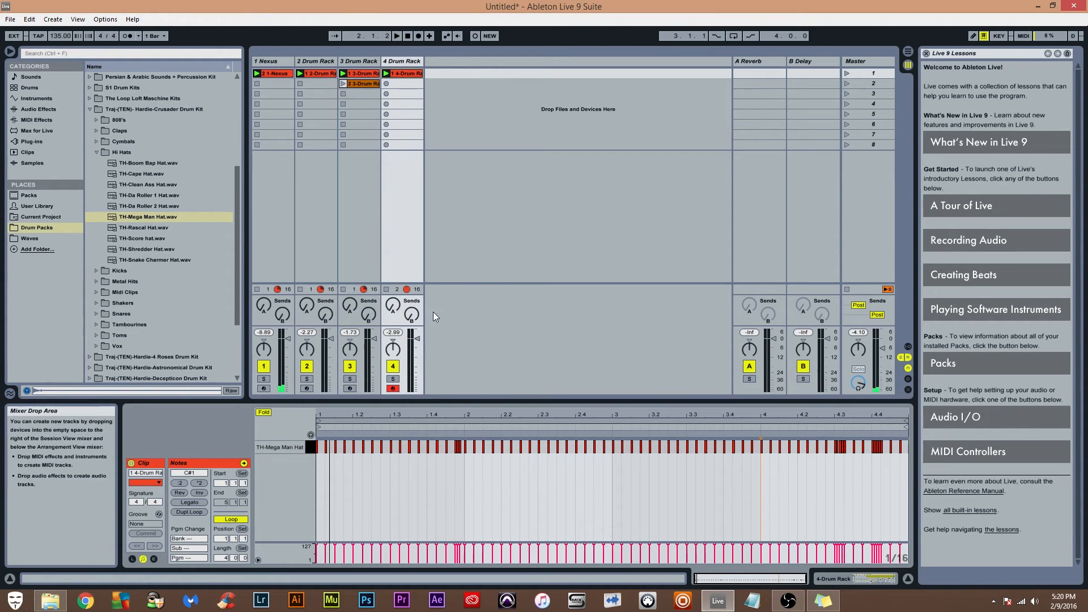
Lower the volume of the hi-hat track so it sits below the other tracks while the beat plays
{"action": "key", "text": "space"}
{"action": "left_click_drag", "start_coordinate": [419, 337], "coordinate": [419, 358]}
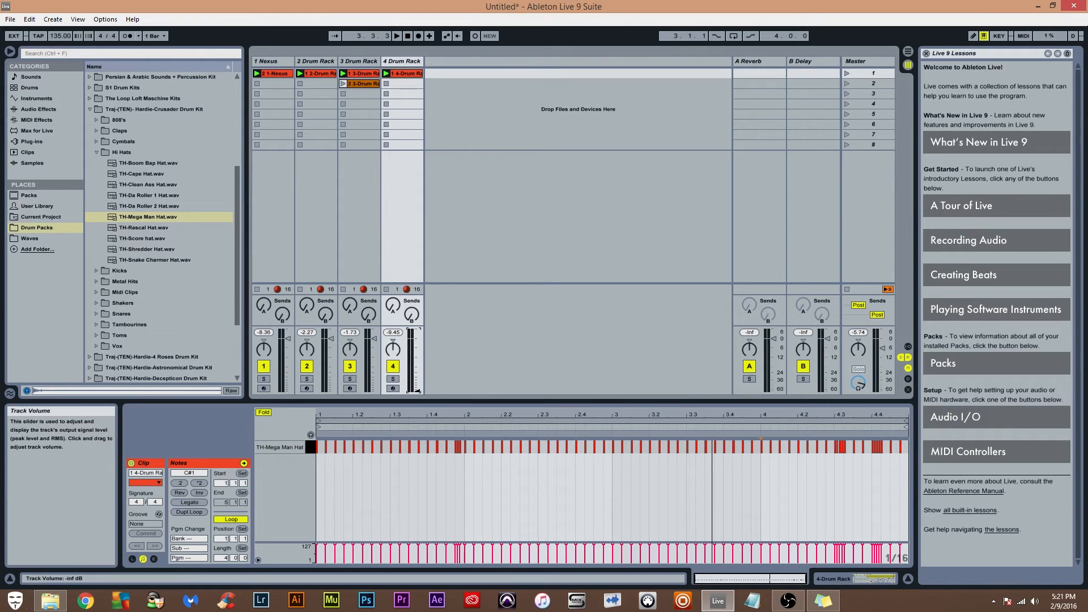
{"action": "left_click_drag", "start_coordinate": [417, 387], "coordinate": [417, 354]}
{"action": "left_click_drag", "start_coordinate": [417, 344], "coordinate": [417, 343]}
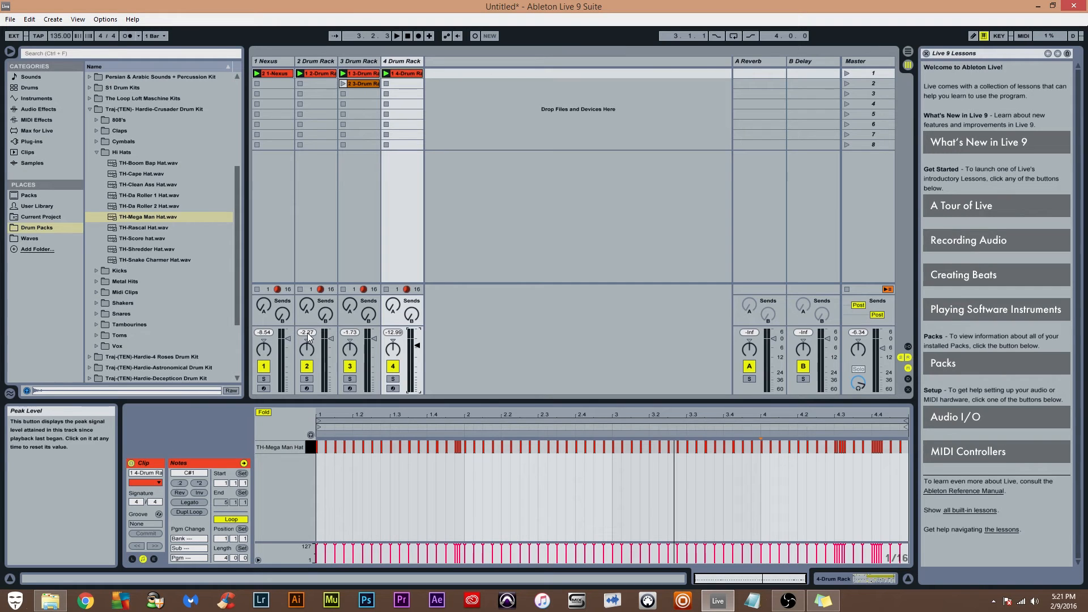
{"action": "key", "text": "space"}
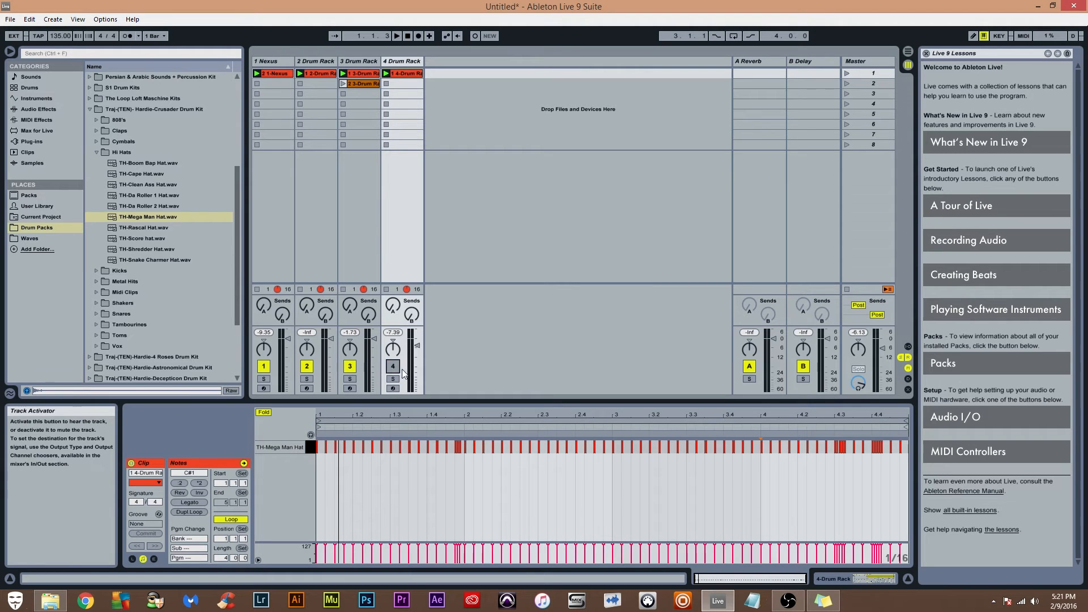
Listen to the Nexus melody with the drum tracks muted, and unmute tracks 2, 3 and 4
{"action": "left_click", "coordinate": [306, 367]}
{"action": "key", "text": "space"}
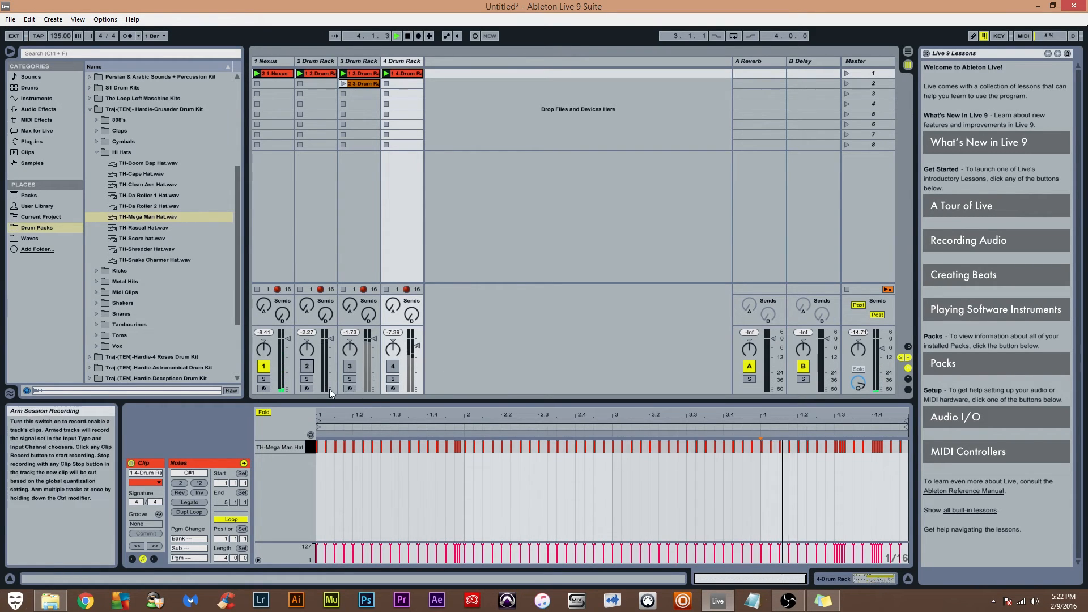
{"action": "left_click", "coordinate": [306, 366]}
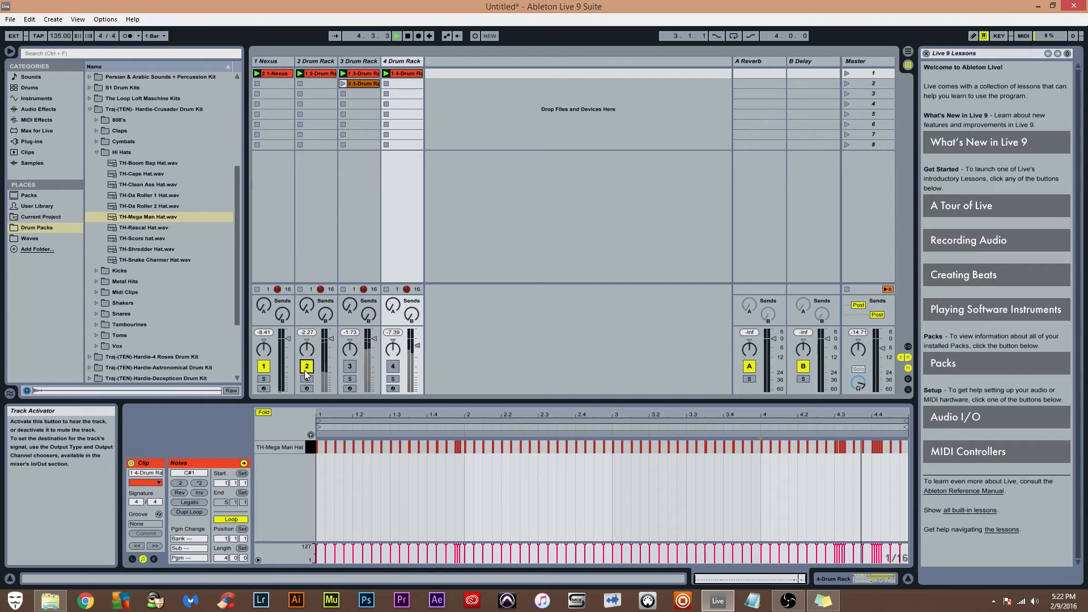
{"action": "left_click", "coordinate": [350, 367]}
{"action": "left_click", "coordinate": [392, 366]}
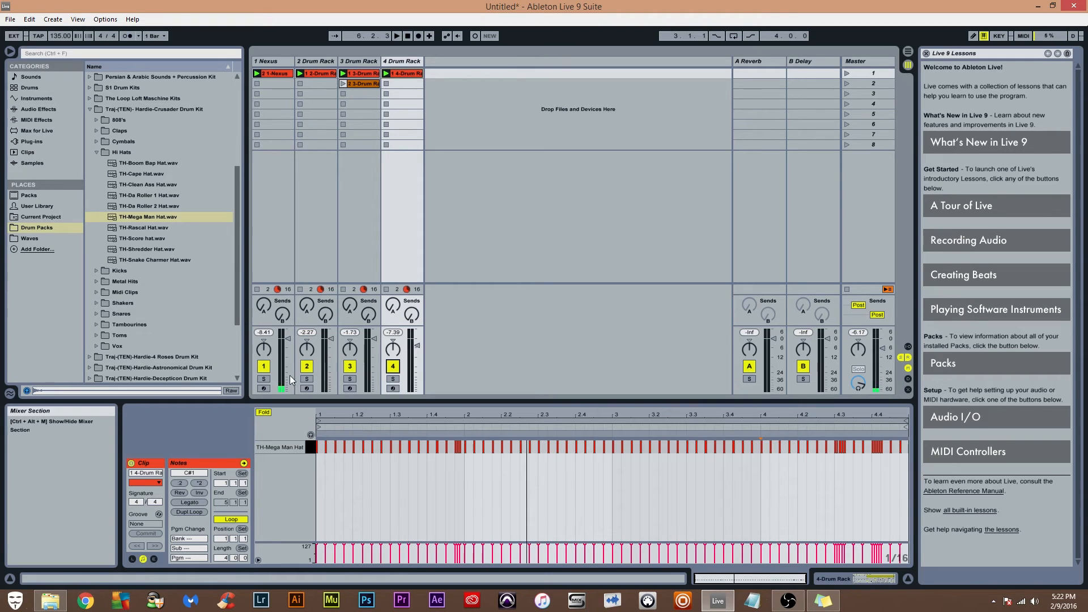
Play the Nexus track in solo to hear the melody alone, and unsolo it
{"action": "left_click", "coordinate": [264, 379]}
{"action": "key", "text": "space"}
{"action": "key", "text": "space"}
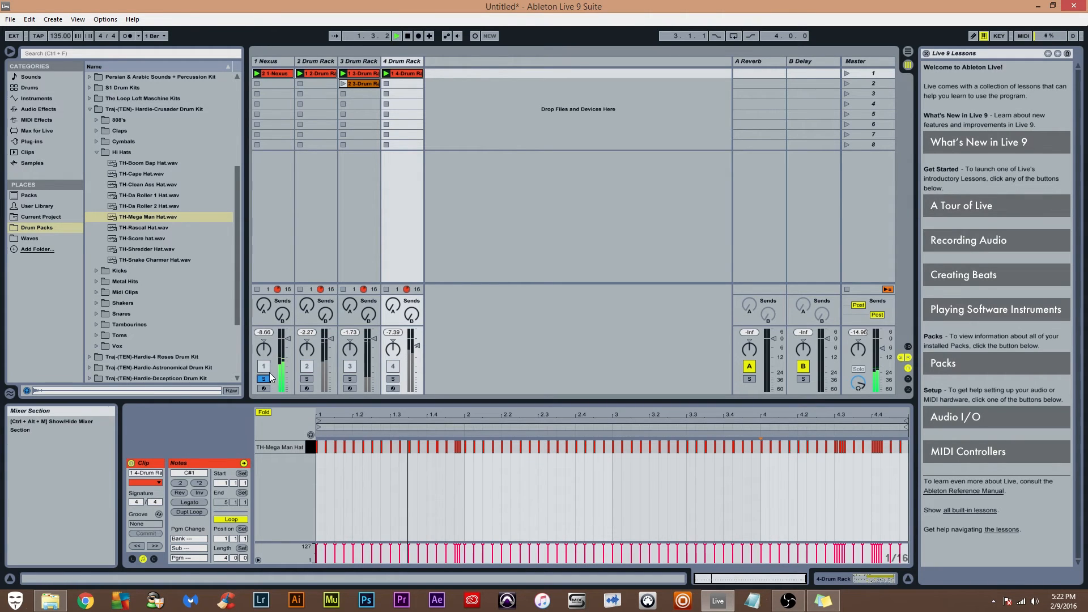
{"action": "left_click", "coordinate": [264, 379]}
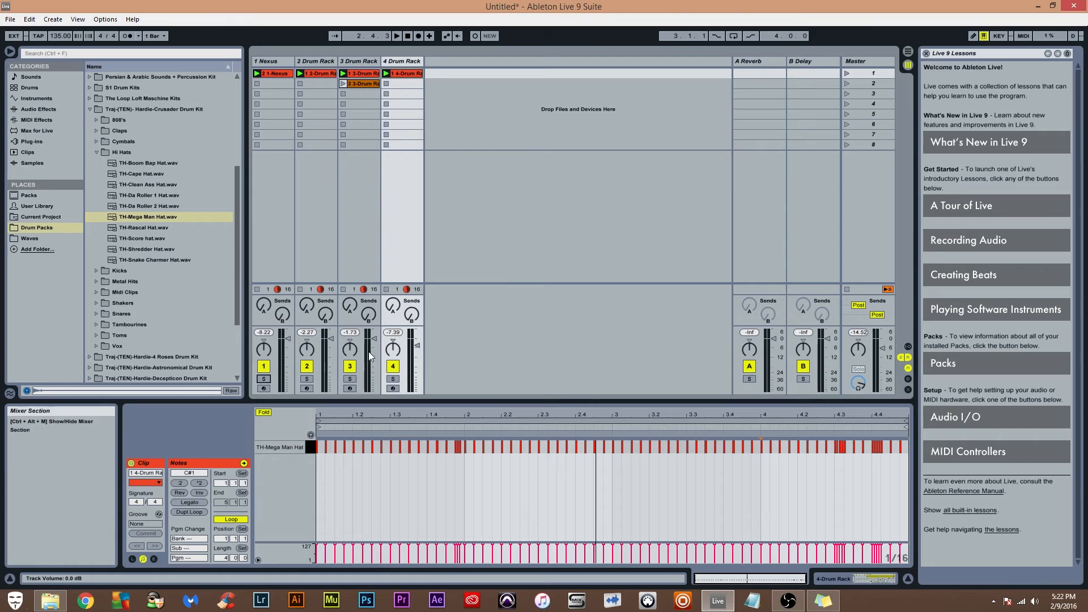
Solo the Nexus track again, adjust its panning while it plays, and turn the solo off
{"action": "left_click", "coordinate": [263, 379]}
{"action": "key", "text": "space"}
{"action": "mouse_move", "coordinate": [264, 350]}
{"action": "left_mouse_down"}
{"action": "mouse_move", "coordinate": [264, 403]}
{"action": "mouse_move", "coordinate": [264, 297]}
{"action": "mouse_move", "coordinate": [264, 349]}
{"action": "left_mouse_up"}
{"action": "left_click", "coordinate": [264, 379]}
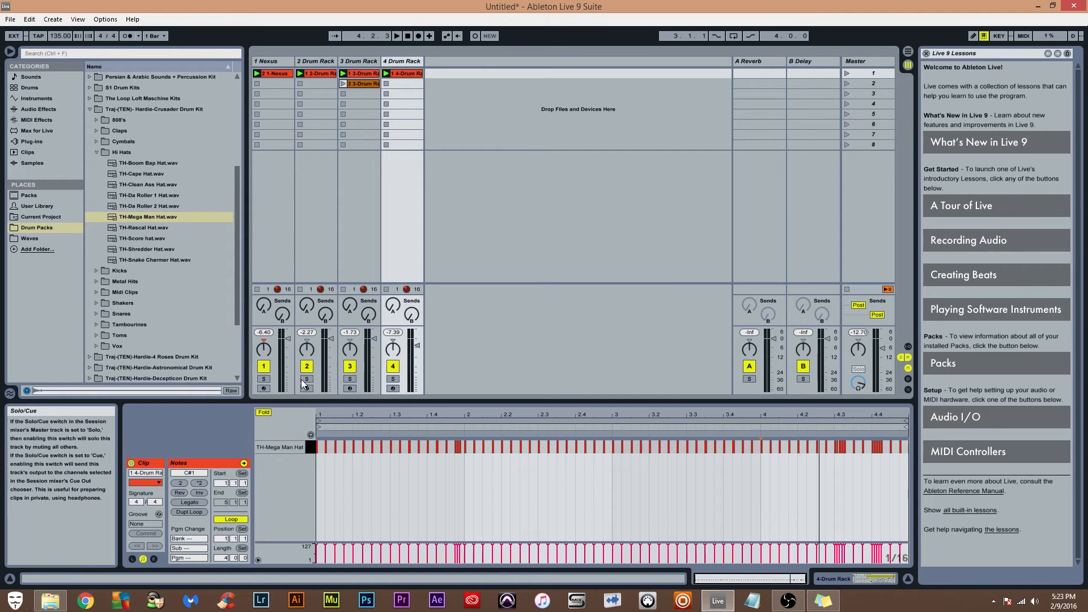
Play track 2 in solo with its B Delay send raised and the tempo set to 149 BPM
{"action": "key", "text": "space"}
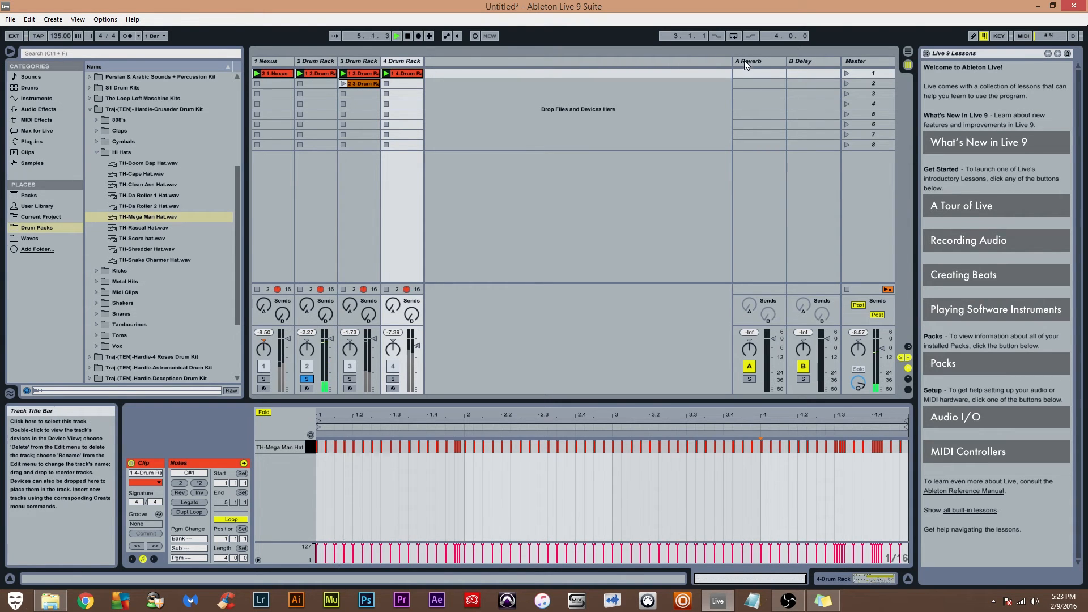
{"action": "left_click_drag", "start_coordinate": [325, 315], "coordinate": [325, 264]}
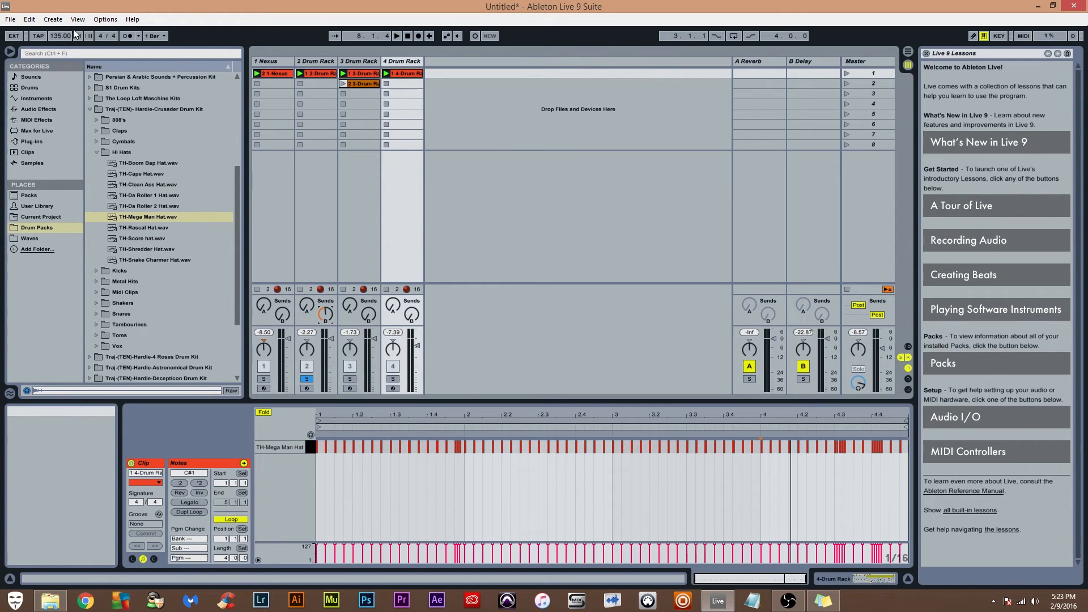
{"action": "left_click_drag", "start_coordinate": [56, 35], "coordinate": [56, 27]}
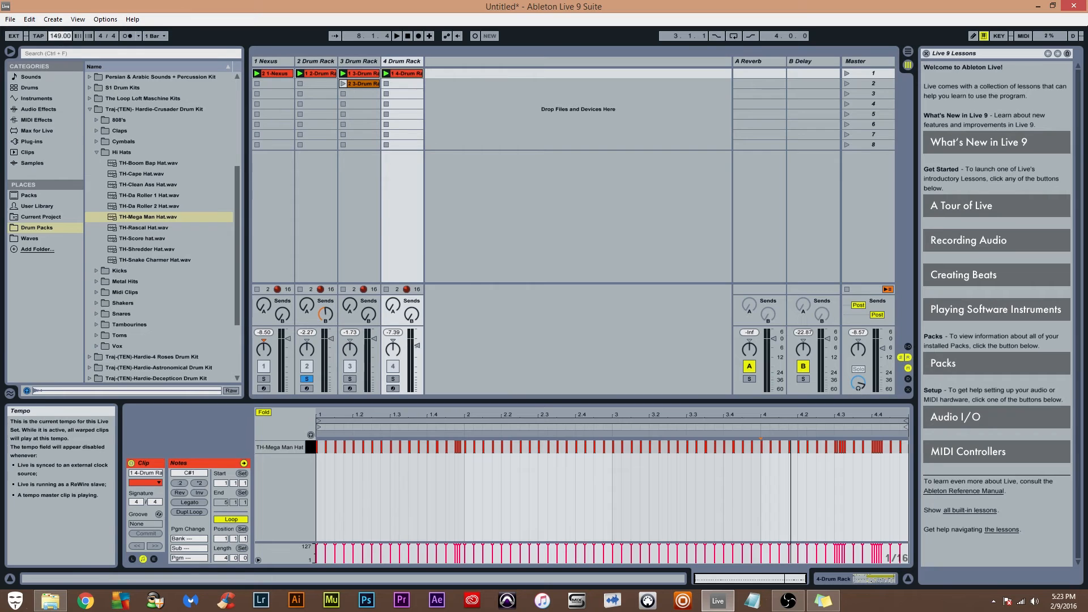
{"action": "key", "text": "space"}
Adjust the panning of track 2 and turn its B Delay send up further
{"action": "mouse_move", "coordinate": [306, 349]}
{"action": "left_mouse_down"}
{"action": "mouse_move", "coordinate": [306, 331]}
{"action": "mouse_move", "coordinate": [307, 364]}
{"action": "left_mouse_up"}
{"action": "left_click_drag", "start_coordinate": [325, 314], "coordinate": [324, 301]}
{"action": "key", "text": "space"}
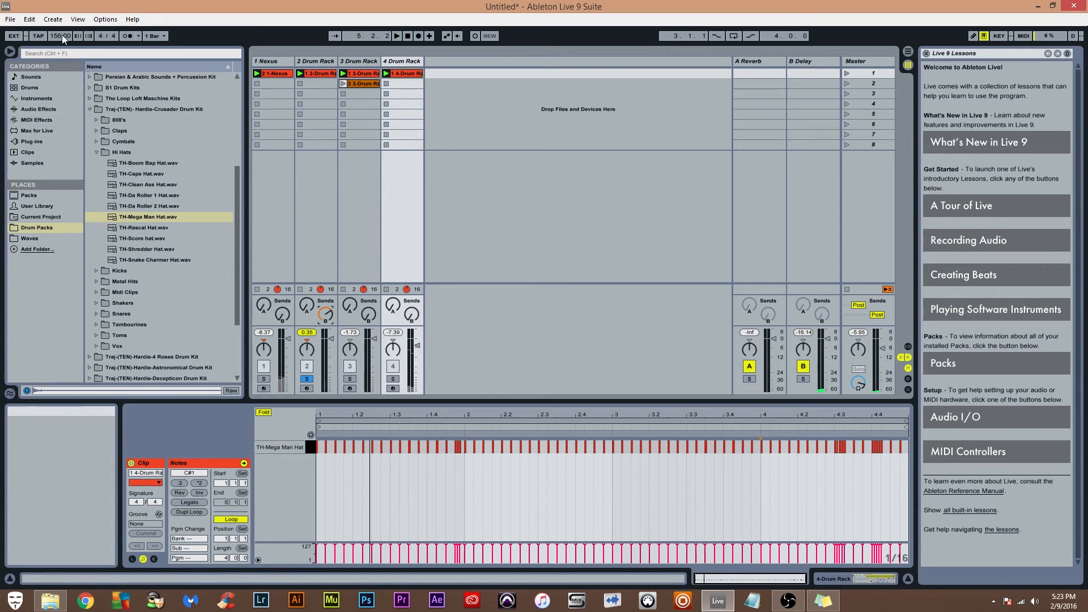
Lower the tempo to 76 BPM while listening to track 2's delay
{"action": "key", "text": "space"}
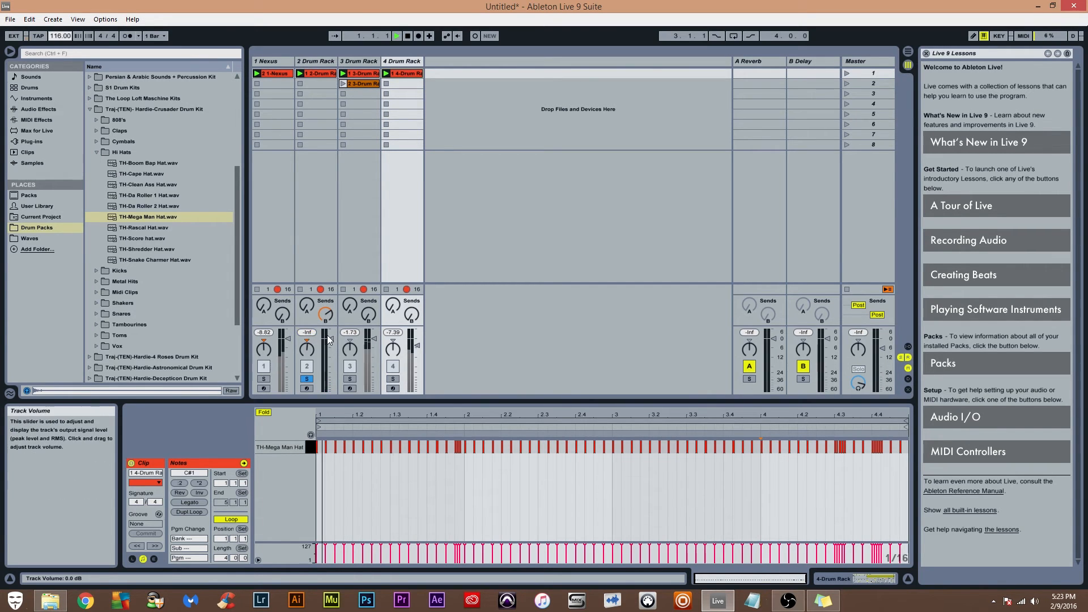
{"action": "left_click_drag", "start_coordinate": [60, 36], "coordinate": [60, 59]}
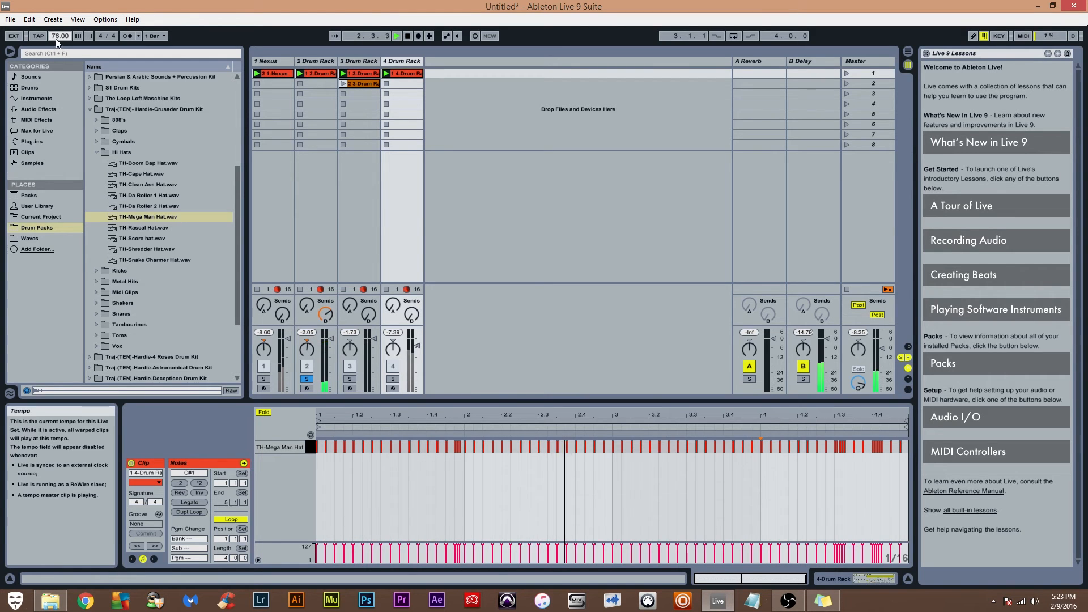
{"action": "key", "text": "space"}
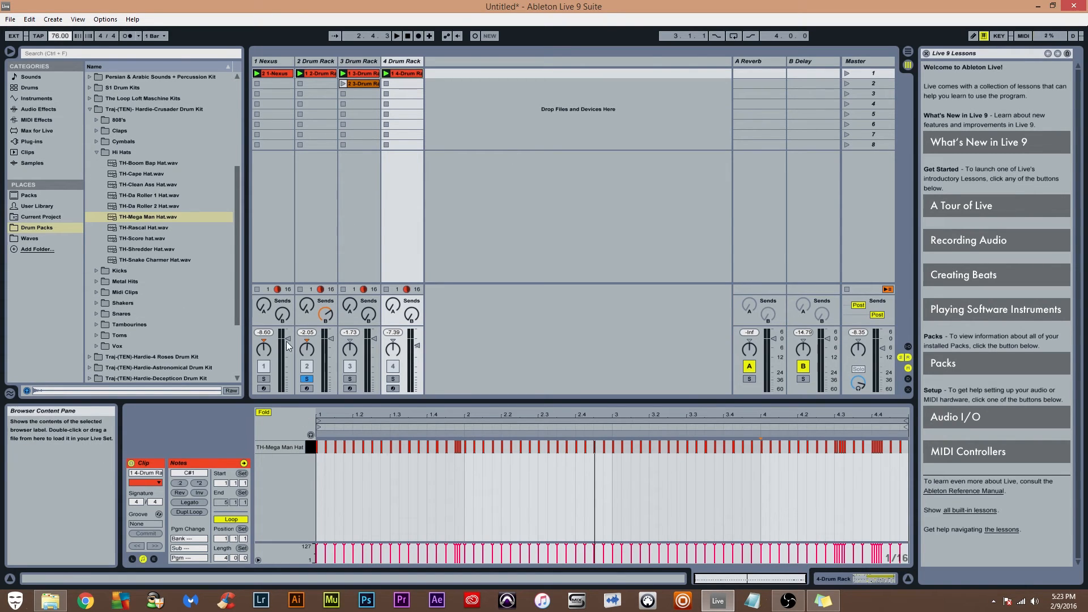
Reset track 2's B Delay send and raise its A Reverb send to about -16.2 dB during playback
{"action": "double_click", "coordinate": [322, 310]}
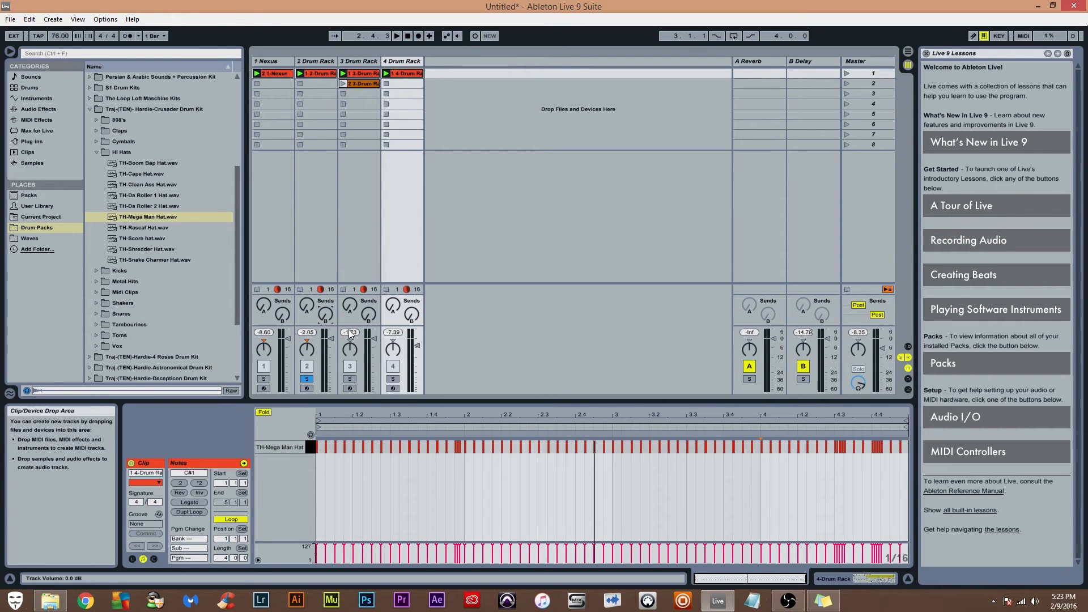
{"action": "left_click", "coordinate": [307, 306]}
{"action": "key", "text": "space"}
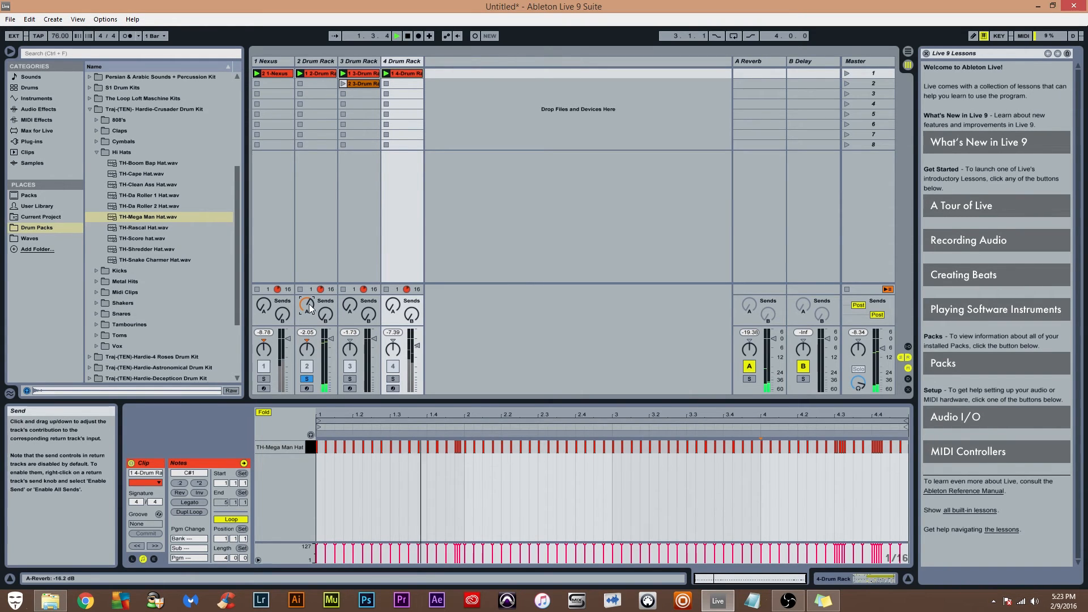
Raise track 2's A Reverb send to 0.0 dB, stop playback and show the track's clap clip notes
{"action": "left_click_drag", "start_coordinate": [307, 304], "coordinate": [307, 249]}
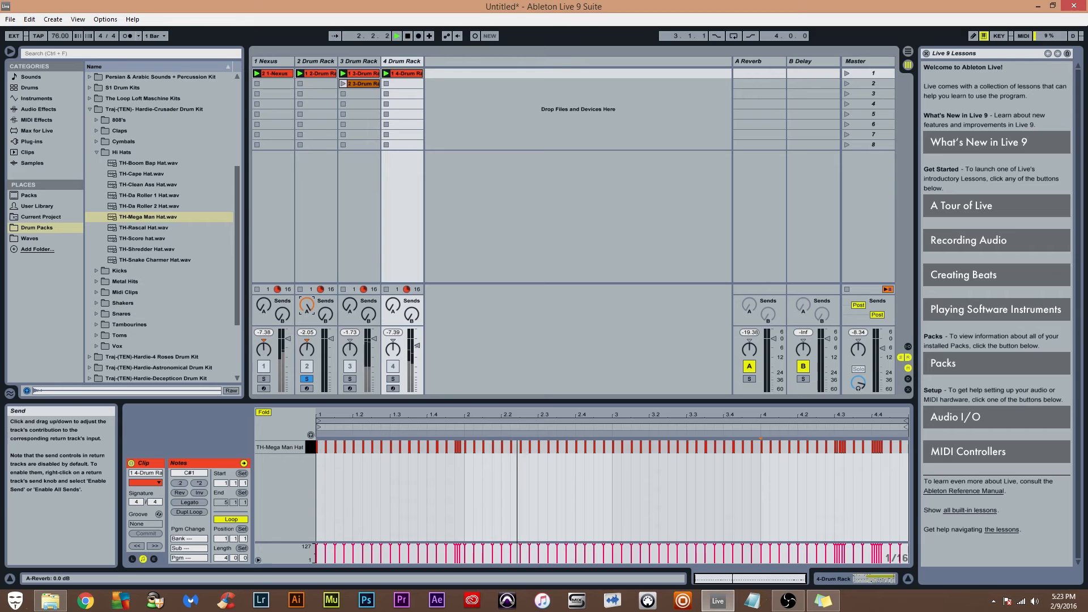
{"action": "mouse_move", "coordinate": [308, 305]}
{"action": "left_mouse_down"}
{"action": "mouse_move", "coordinate": [307, 355]}
{"action": "mouse_move", "coordinate": [307, 300]}
{"action": "left_mouse_up"}
{"action": "key", "text": "space"}
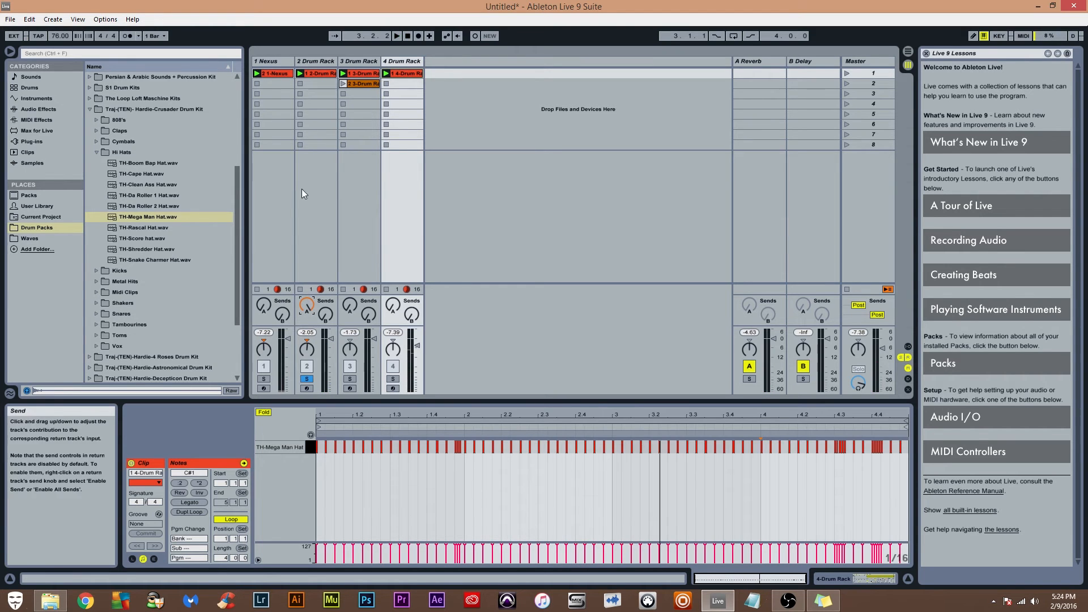
{"action": "left_click", "coordinate": [319, 74]}
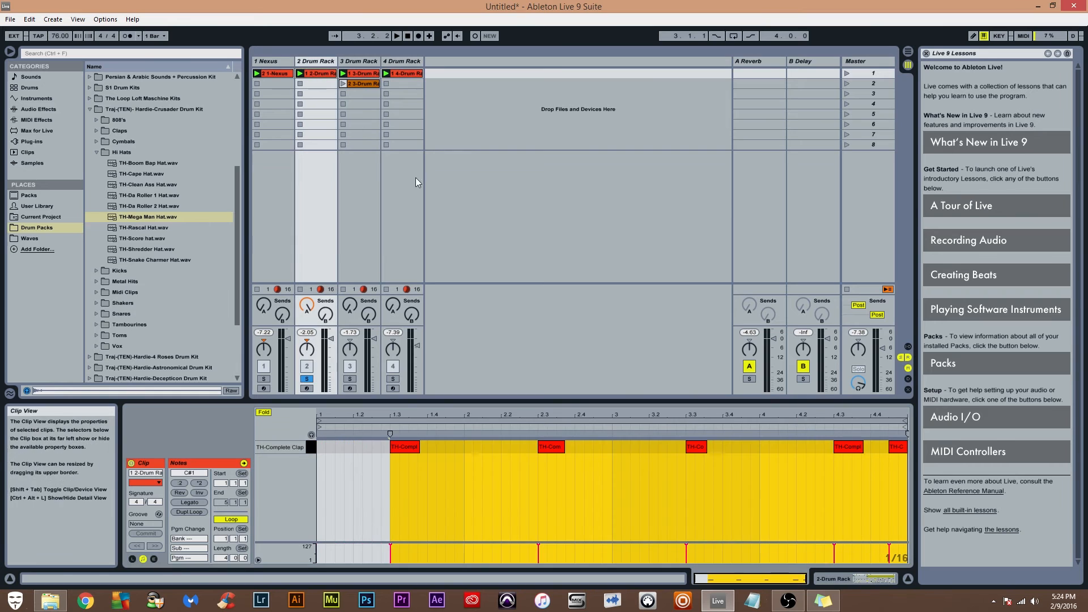
{"action": "left_click", "coordinate": [474, 510]}
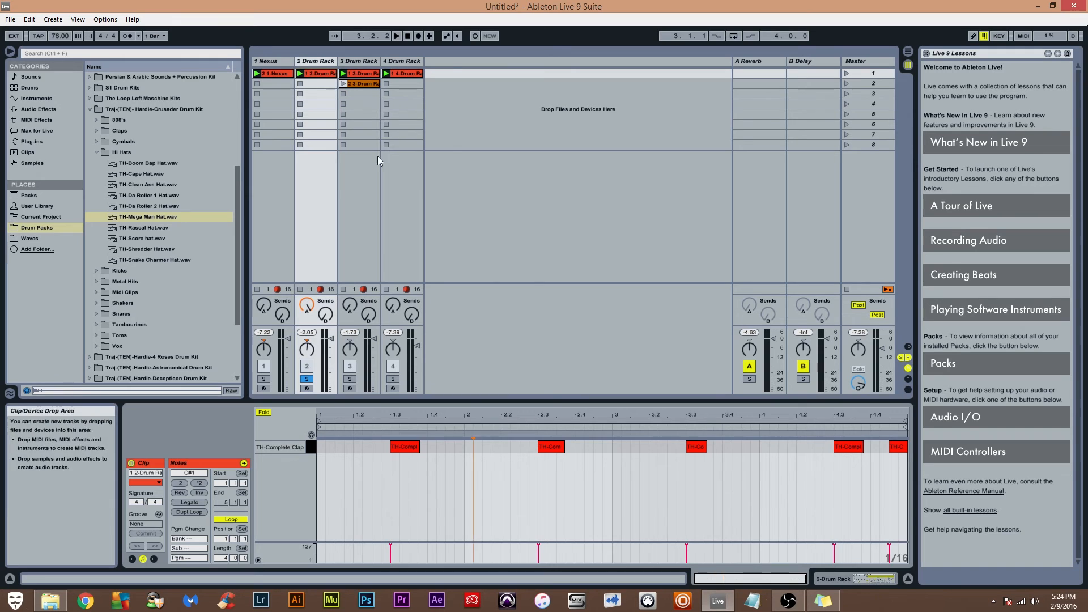
Colour the Nexus clip on track 1 near-black and the clap clip on track 2 grey
{"action": "right_click", "coordinate": [281, 74]}
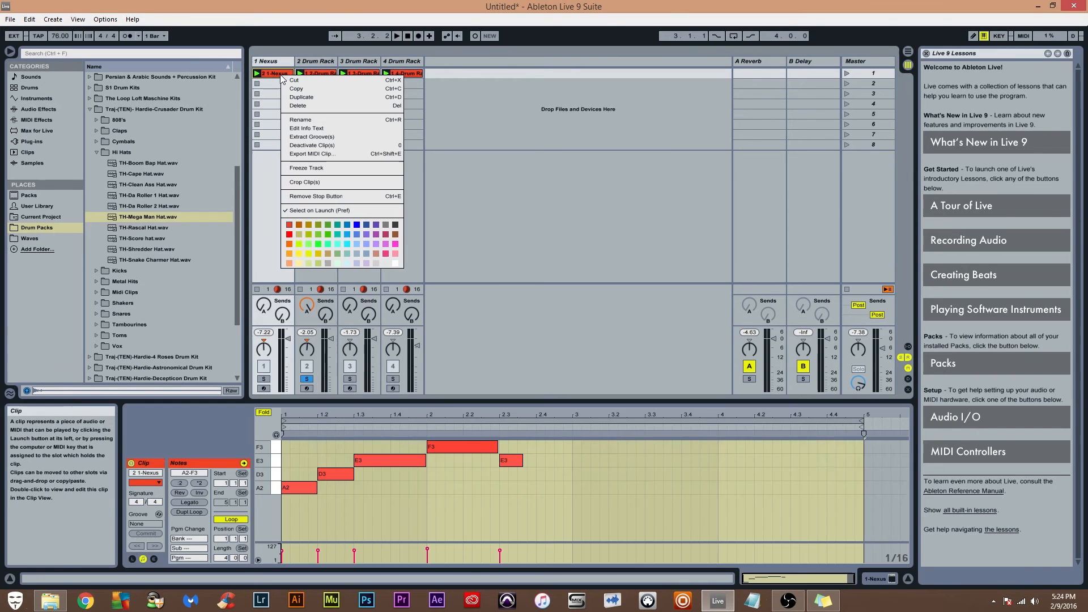
{"action": "left_click", "coordinate": [394, 225]}
{"action": "right_click", "coordinate": [321, 75]}
{"action": "left_click", "coordinate": [427, 228]}
Colour track 3's first kick clip purple, its second kick clip dark blue and track 4's hi-hat clip bright blue
{"action": "right_click", "coordinate": [369, 74]}
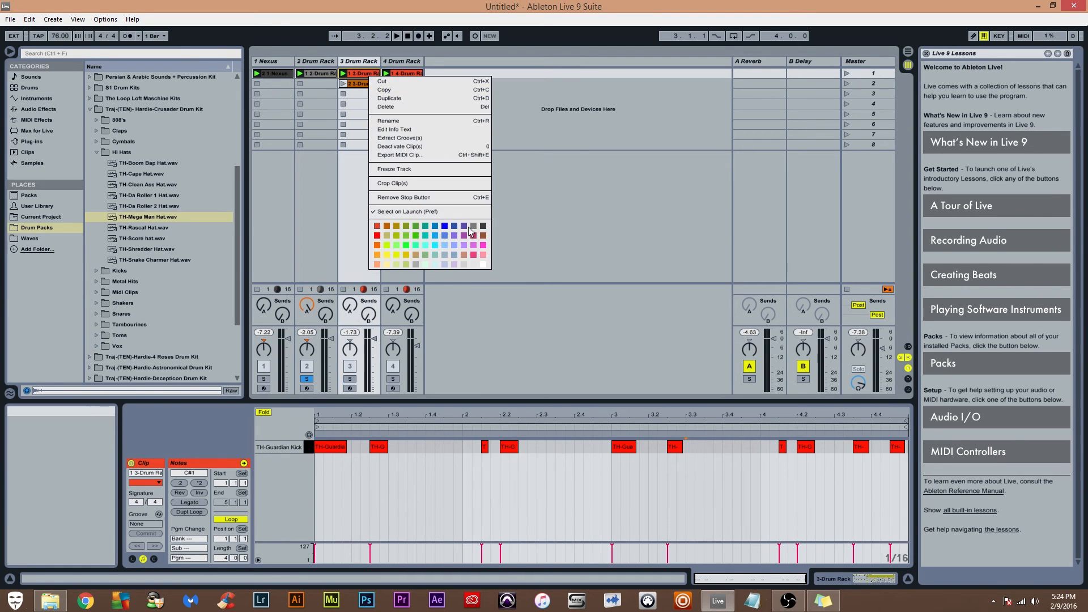
{"action": "left_click", "coordinate": [463, 226]}
{"action": "right_click", "coordinate": [356, 84]}
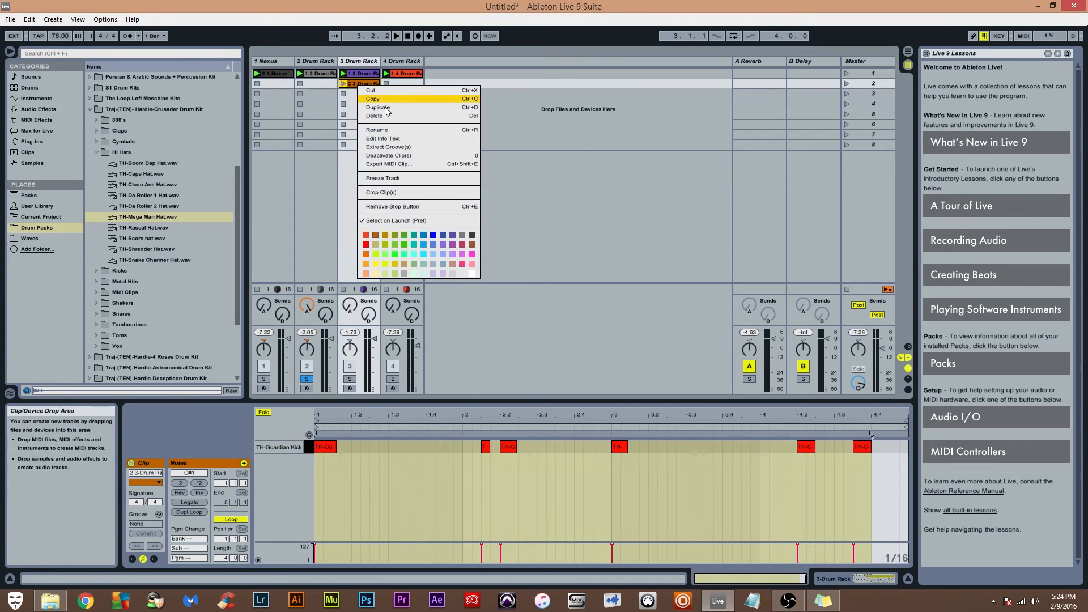
{"action": "left_click", "coordinate": [452, 235]}
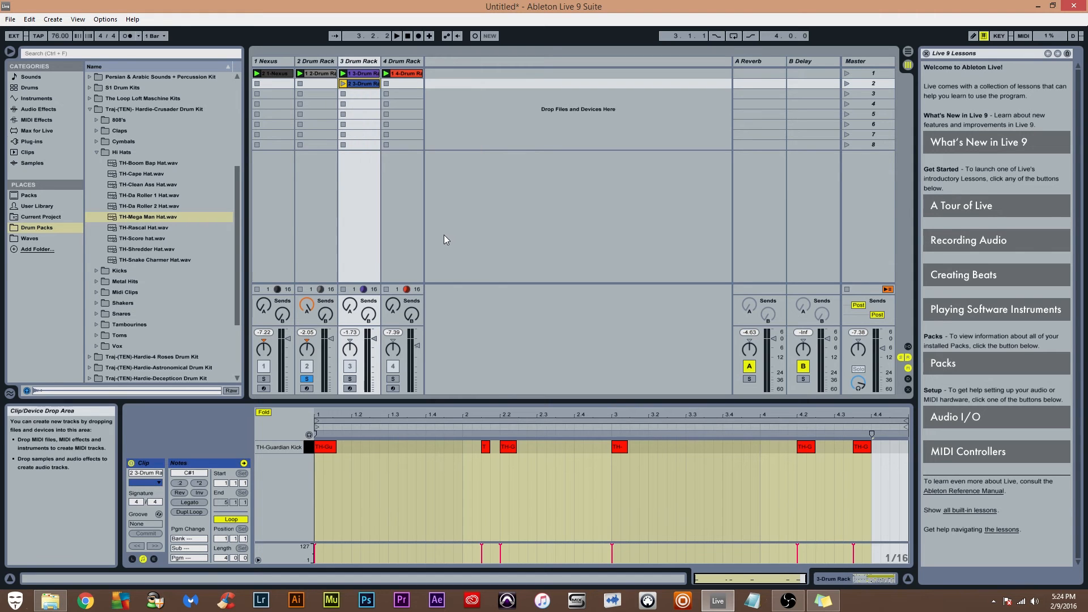
{"action": "right_click", "coordinate": [409, 76]}
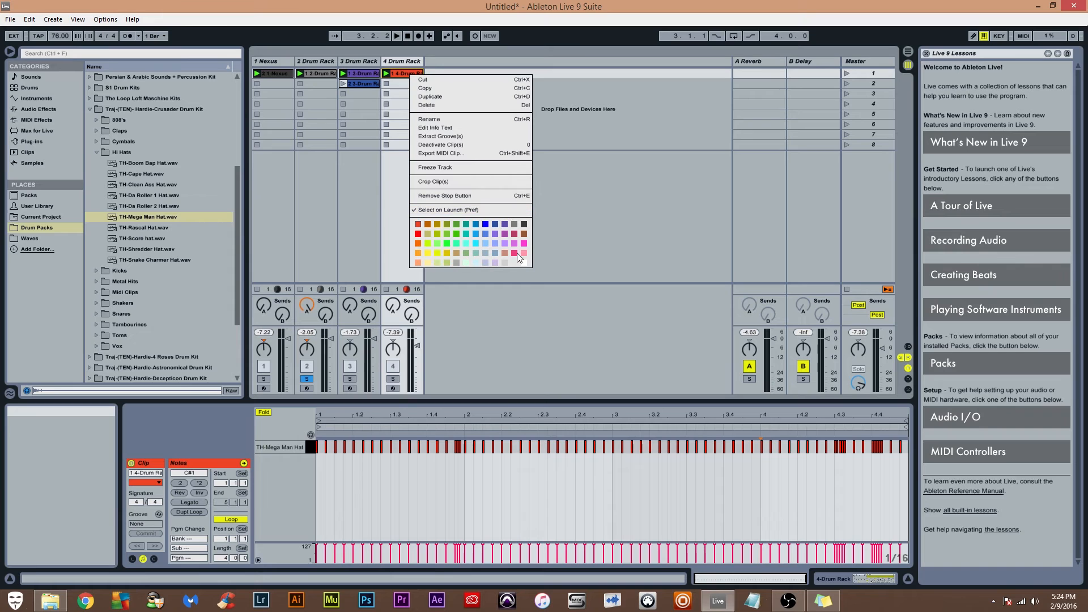
{"action": "left_click", "coordinate": [473, 223]}
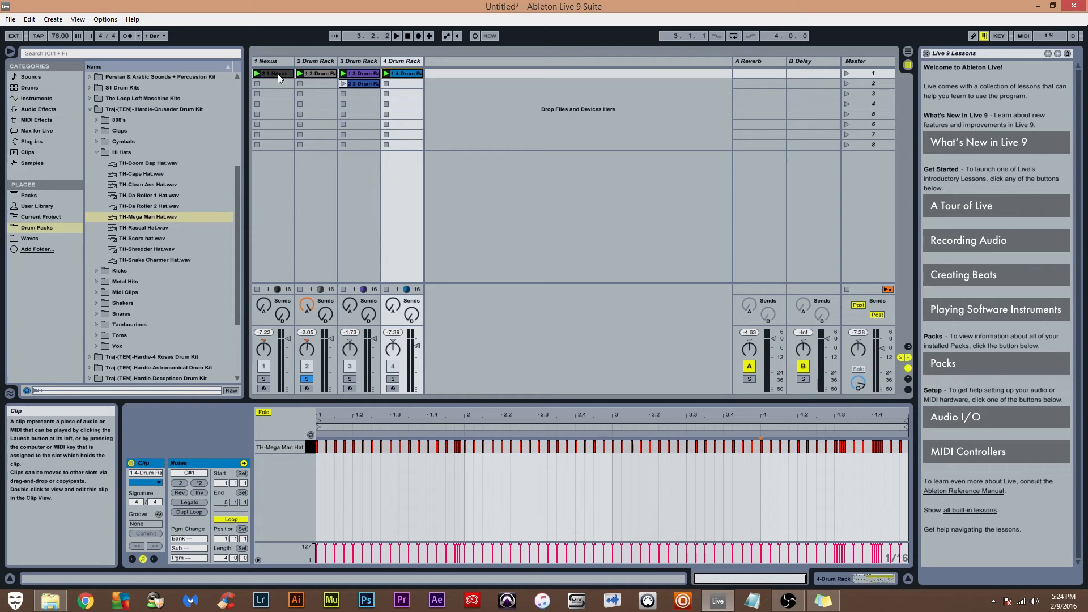
Play track 1 in solo and set the tempo to 135 BPM
{"action": "left_click", "coordinate": [260, 378]}
{"action": "key", "text": "space"}
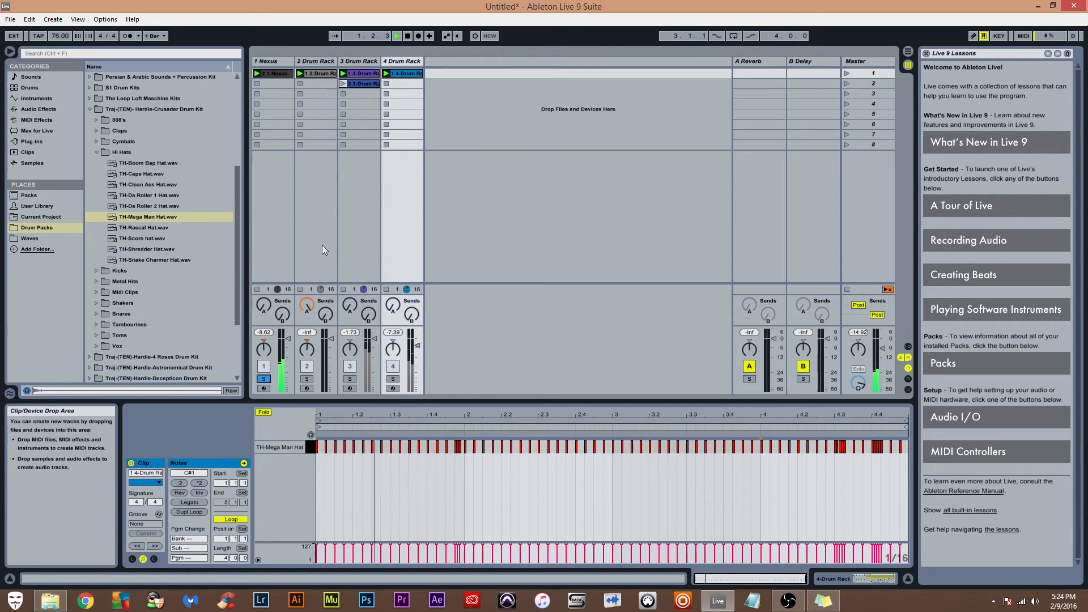
{"action": "left_click", "coordinate": [66, 39]}
{"action": "type", "text": "135"}
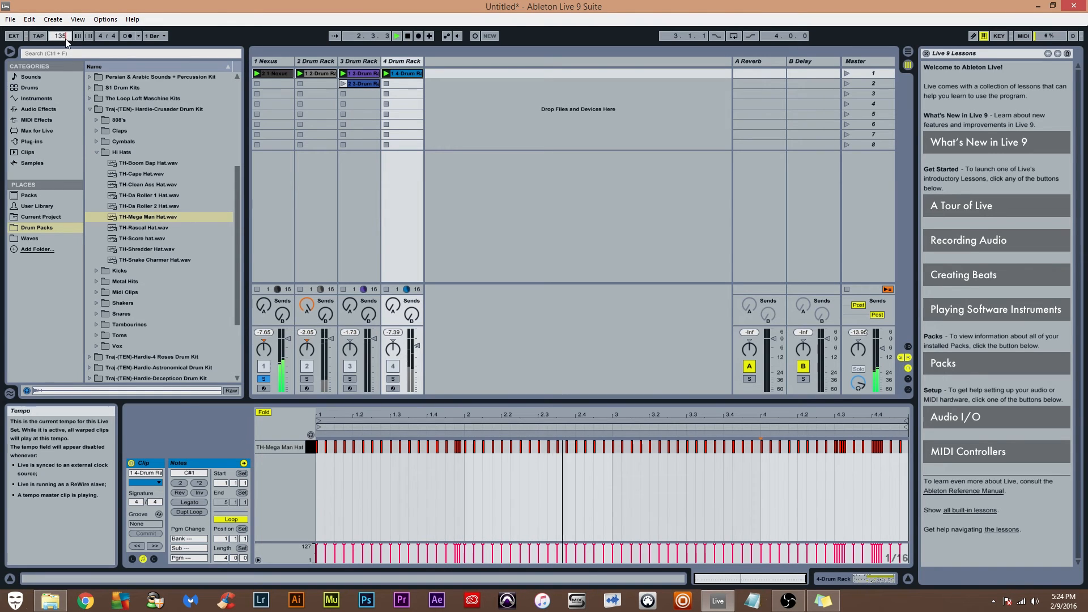
{"action": "key", "text": "Return"}
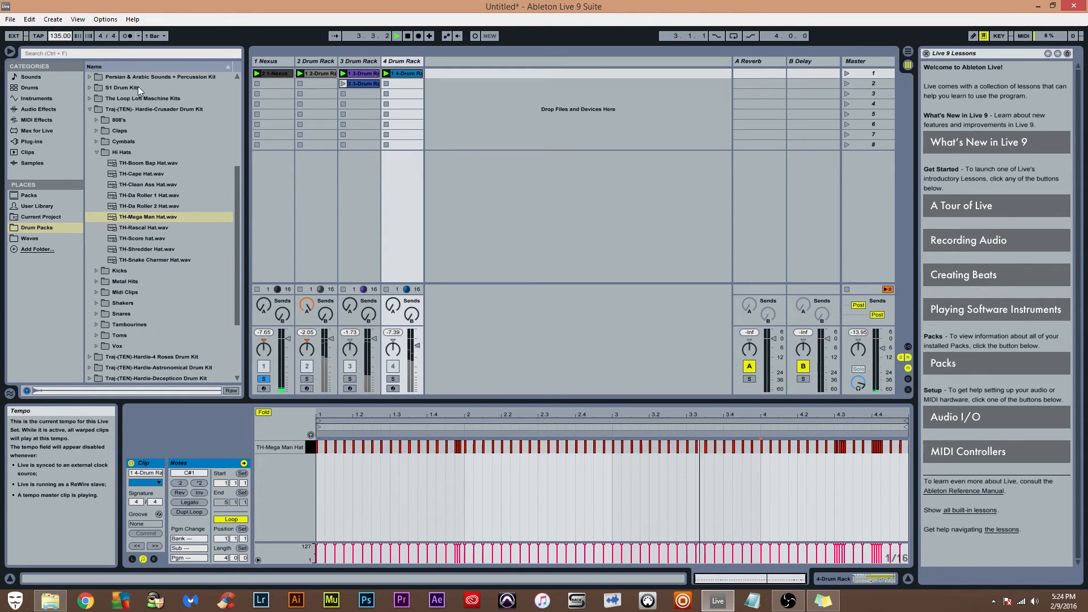
Rename the clip on the Nexus track as Jap Flute
{"action": "right_click", "coordinate": [281, 73]}
{"action": "left_click", "coordinate": [303, 118]}
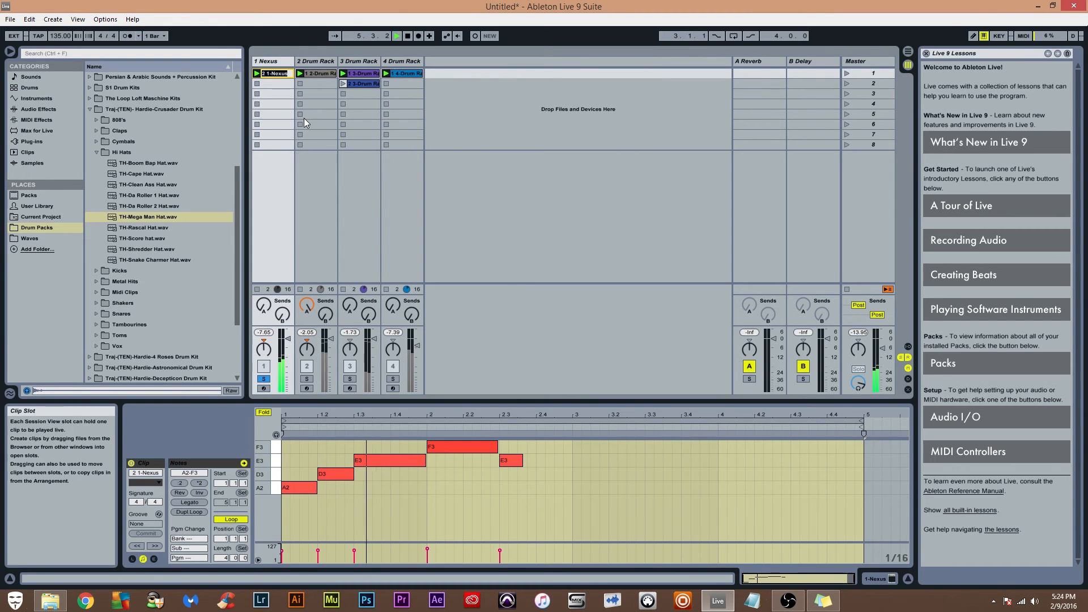
{"action": "type", "text": "Jap"}
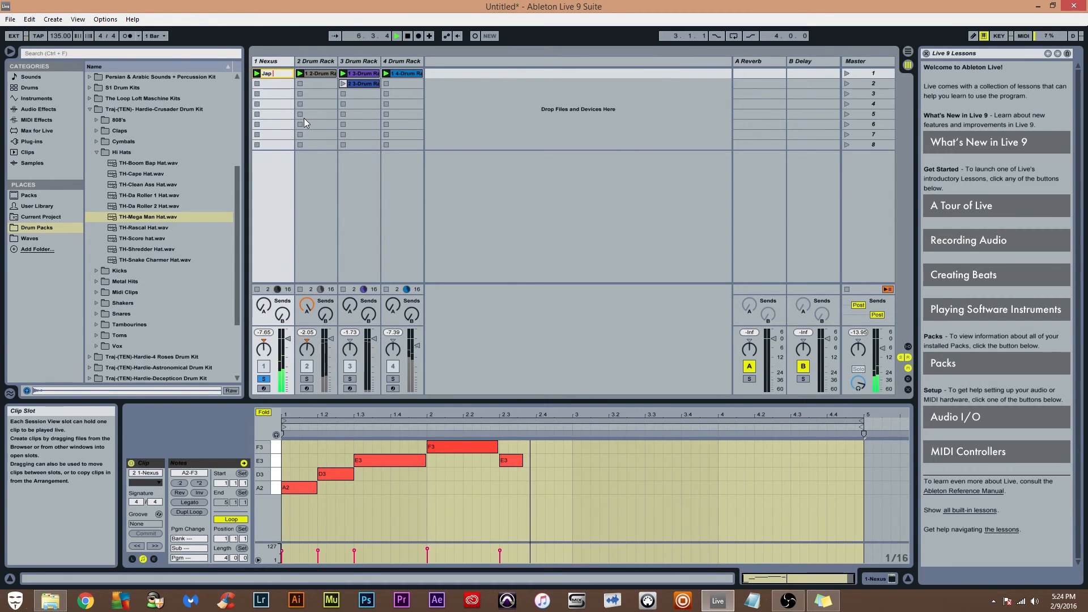
{"action": "type", "text": " Flu"}
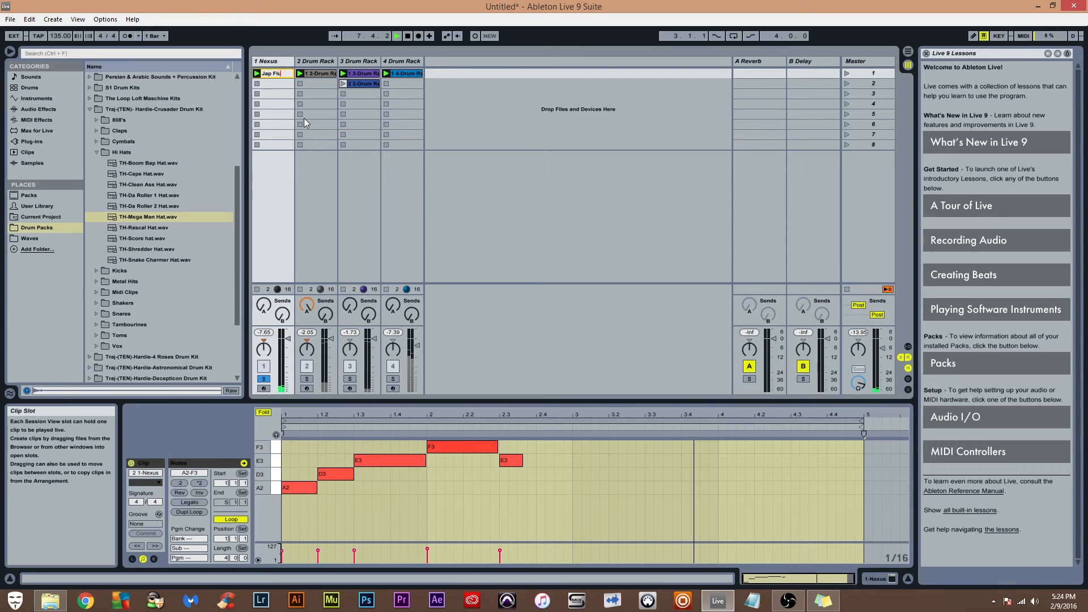
{"action": "key", "text": "BackSpace"}
{"action": "key", "text": "BackSpace"}
{"action": "type", "text": "lute"}
{"action": "key", "text": "Return"}
Solo track 2, rename its clip as Clap and reset the track's A Reverb send
{"action": "left_click", "coordinate": [317, 74]}
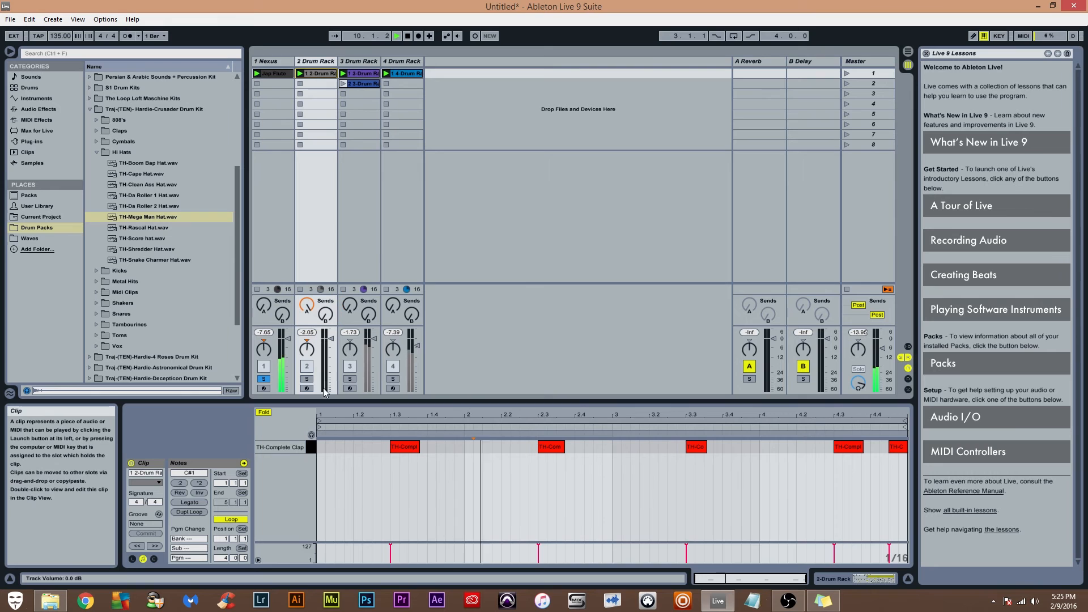
{"action": "left_click", "coordinate": [306, 378]}
{"action": "right_click", "coordinate": [332, 73]}
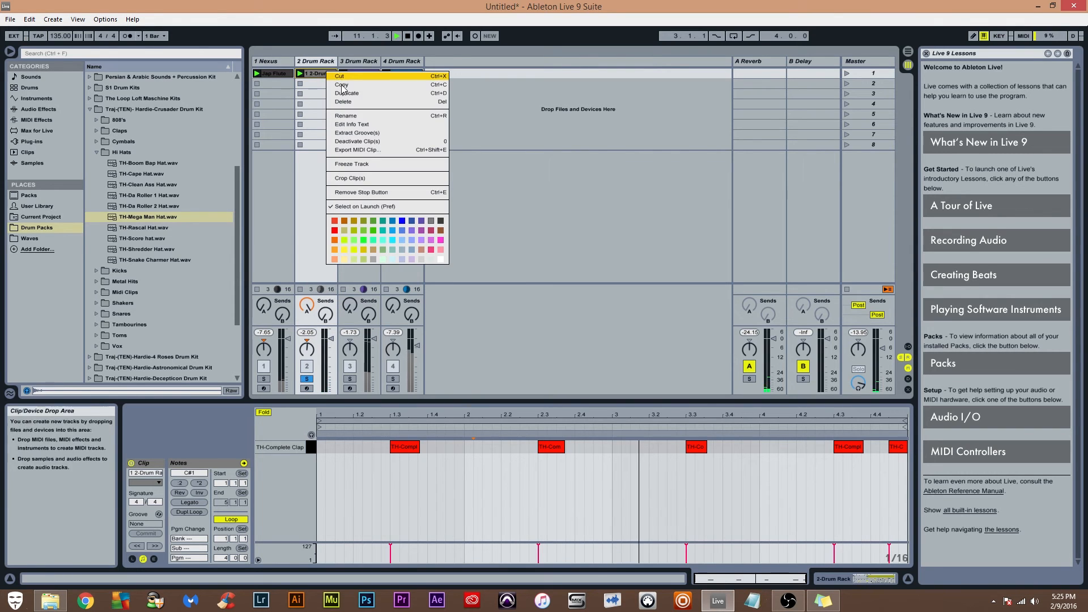
{"action": "left_click", "coordinate": [349, 118]}
{"action": "type", "text": "Clap"}
{"action": "left_click", "coordinate": [306, 306]}
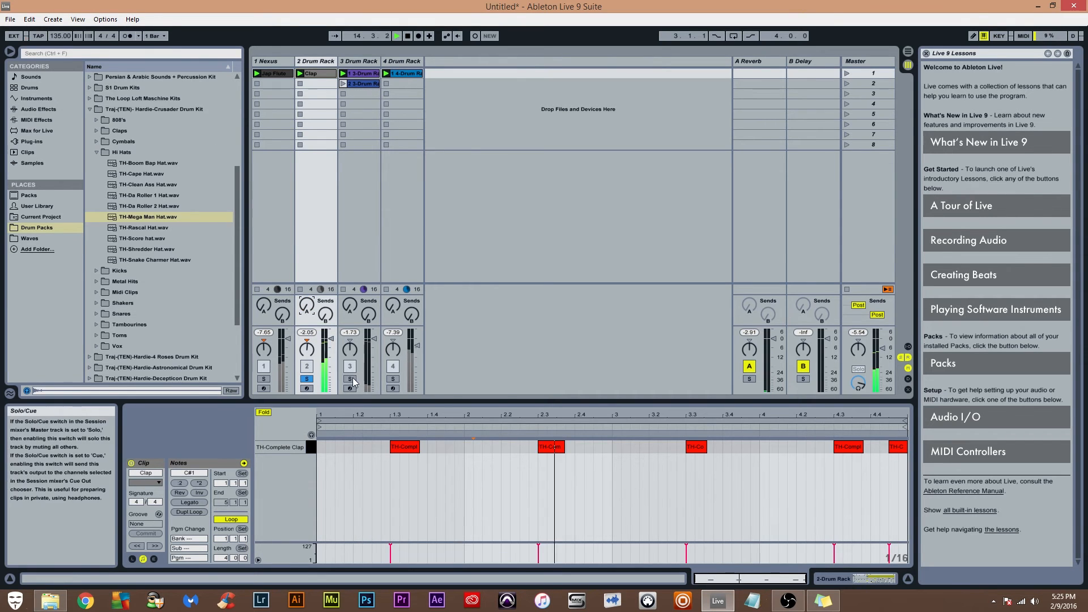
Rename the two kick clips on track 3 as Kicks 1 and Kicks 2
{"action": "right_click", "coordinate": [362, 73]}
{"action": "left_click", "coordinate": [415, 117]}
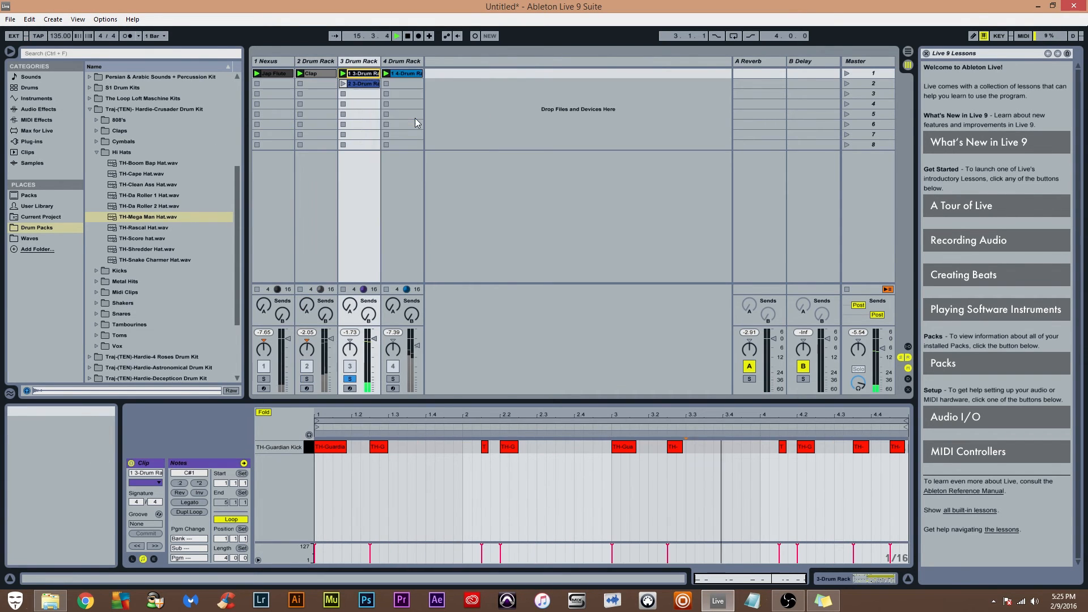
{"action": "key", "text": "BackSpace"}
{"action": "type", "text": "k"}
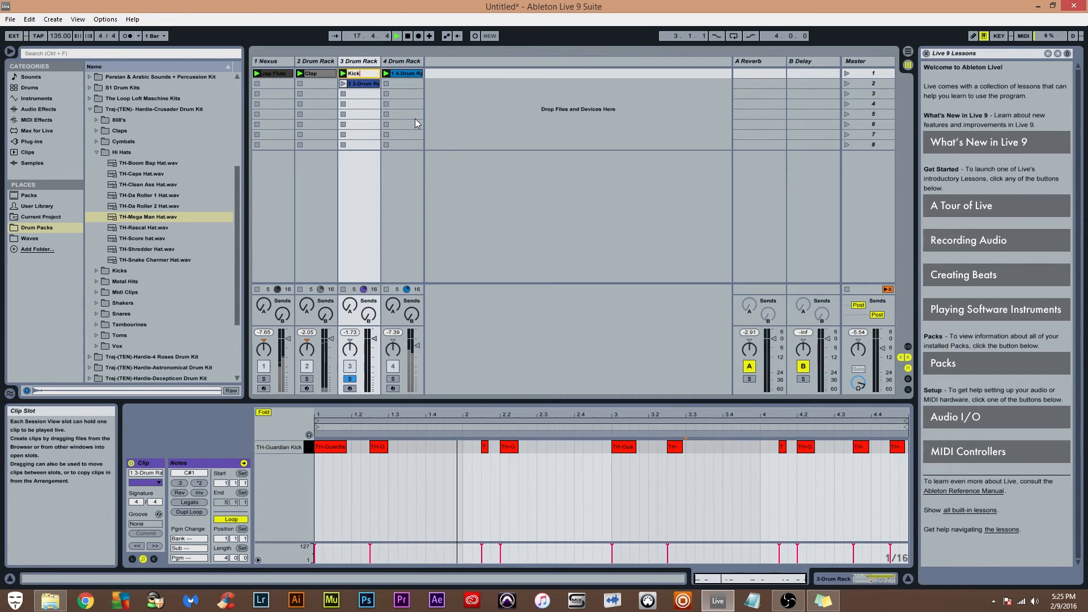
{"action": "type", "text": "s 1"}
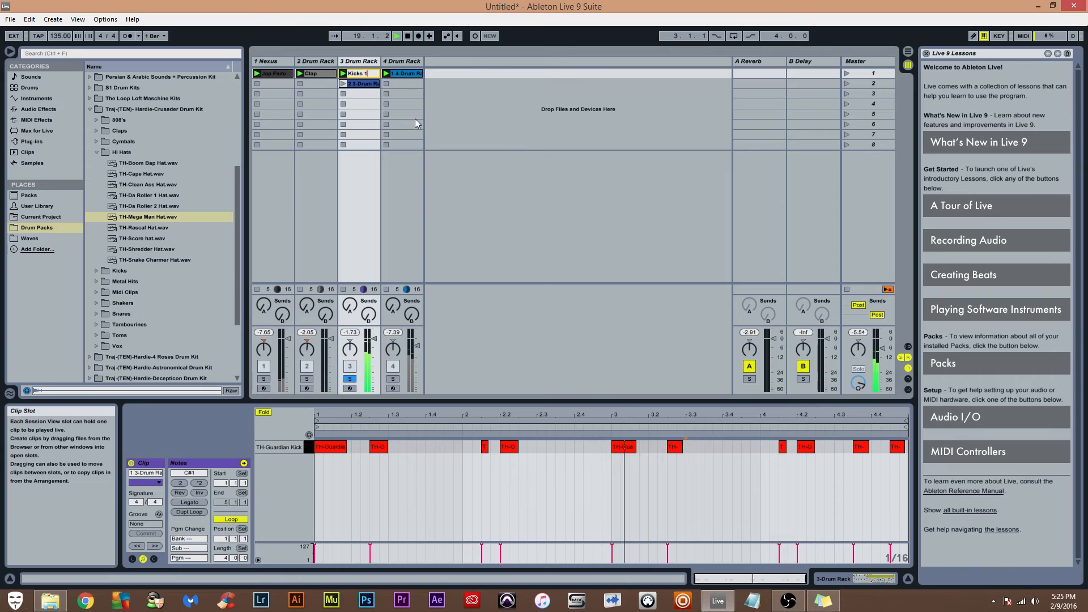
{"action": "right_click", "coordinate": [361, 84]}
{"action": "left_click", "coordinate": [384, 126]}
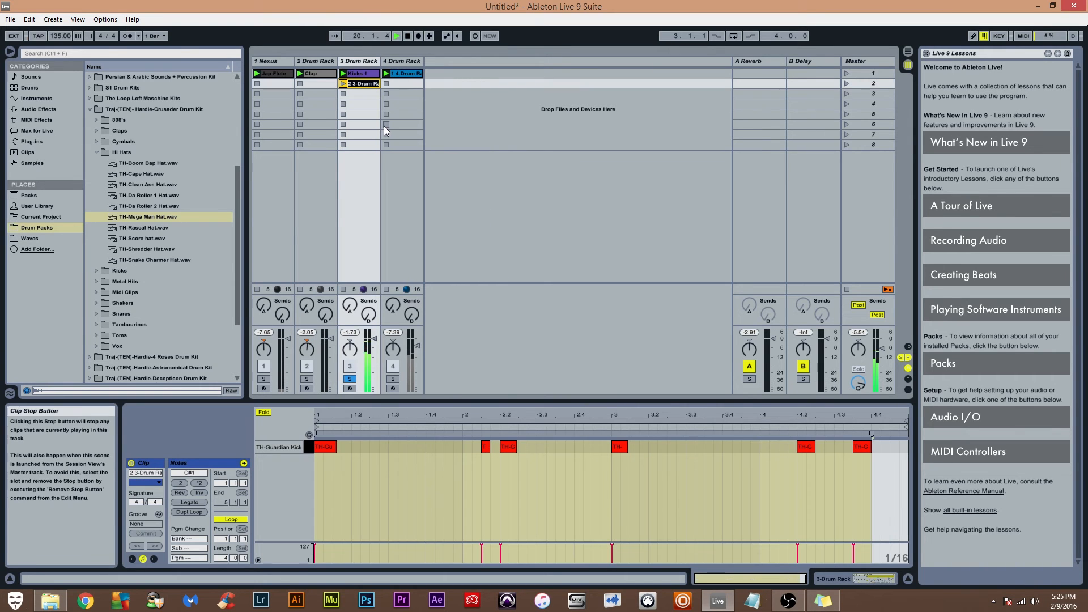
{"action": "type", "text": "Kicks 2"}
{"action": "key", "text": "Return"}
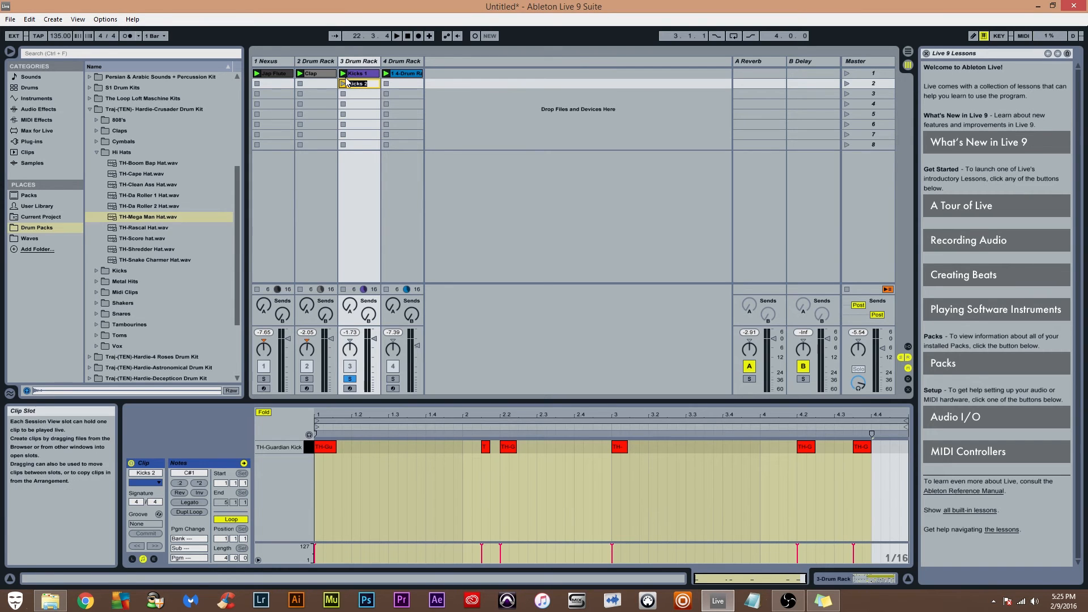
Rename the hi-hat clip on track 4 as Hits Hats
{"action": "right_click", "coordinate": [411, 72]}
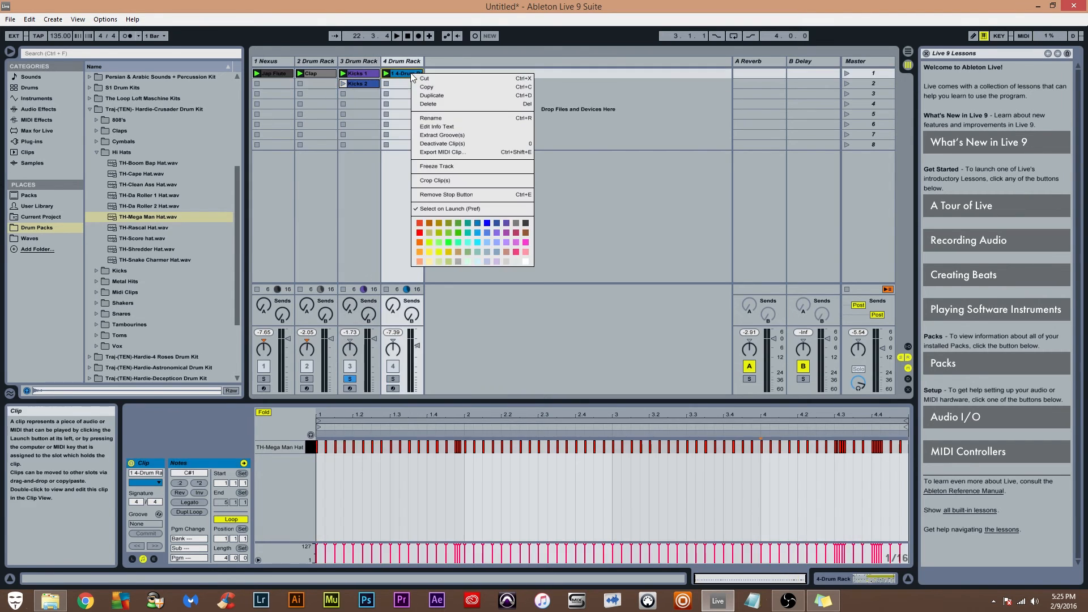
{"action": "left_click", "coordinate": [485, 116]}
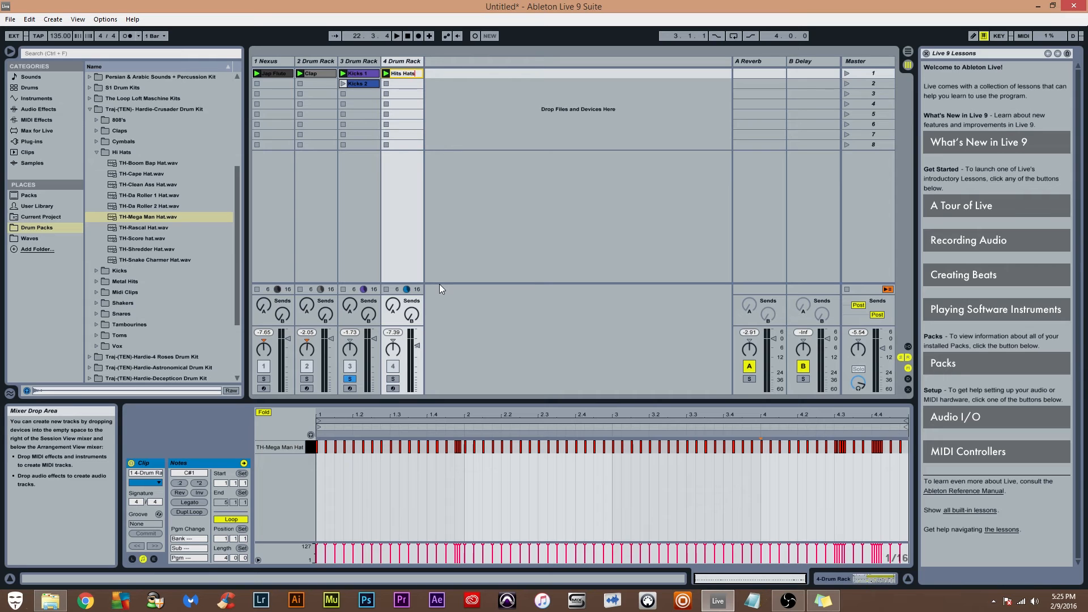
{"action": "left_click", "coordinate": [499, 236]}
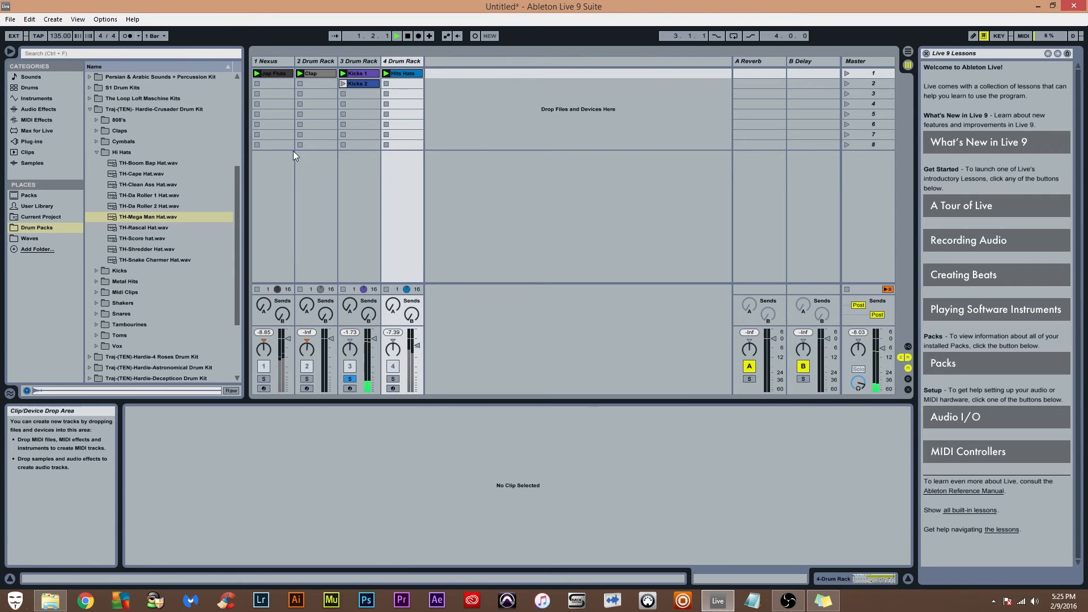
Unsolo track 3, mute the clap track and briefly play the remaining tracks together
{"action": "left_click", "coordinate": [350, 378]}
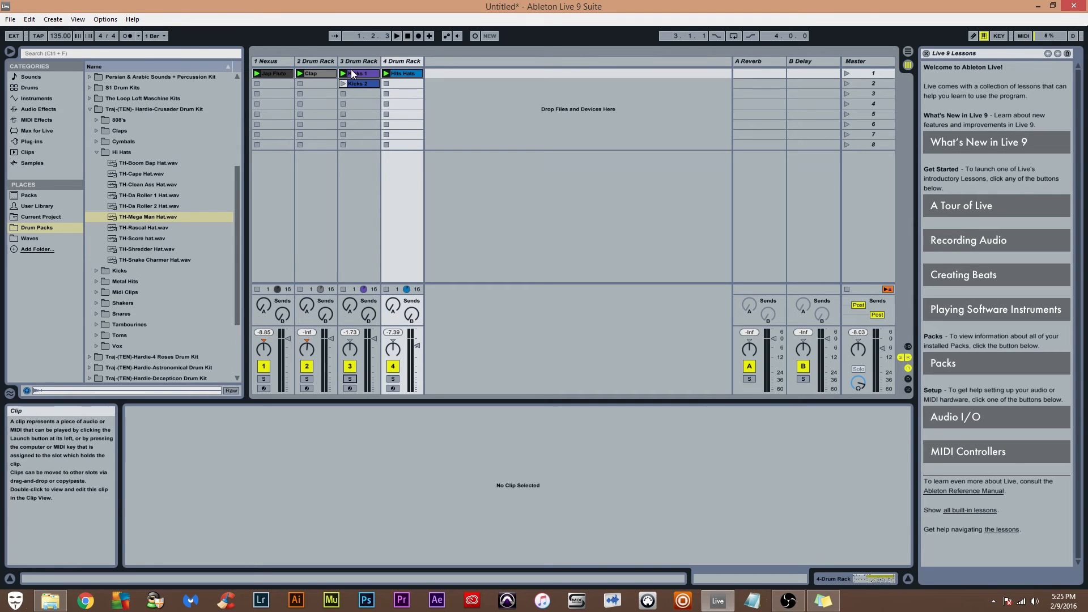
{"action": "left_click", "coordinate": [399, 74]}
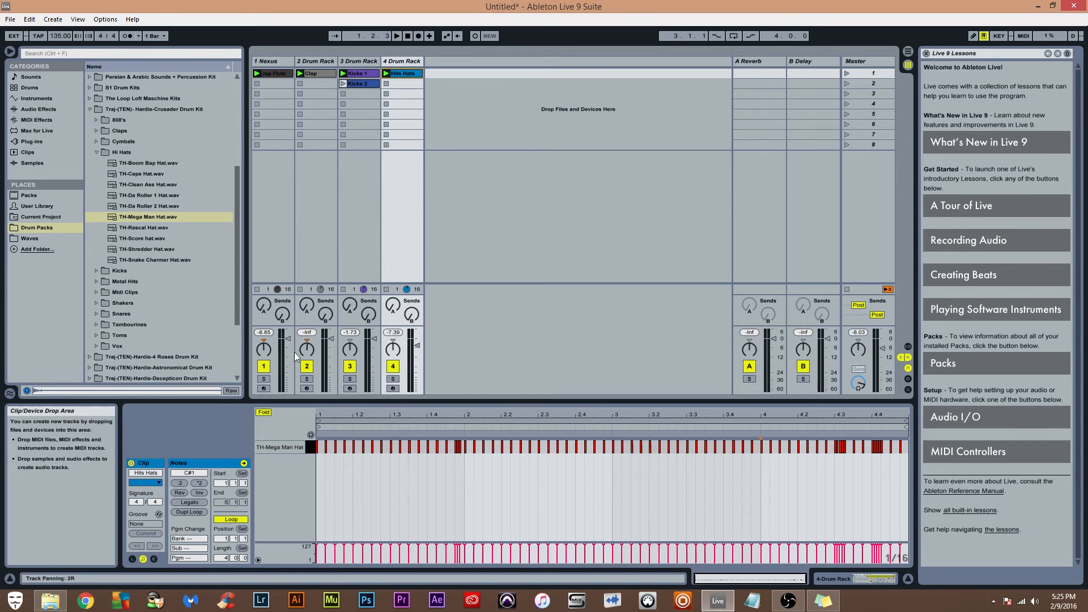
{"action": "left_click", "coordinate": [311, 368]}
{"action": "key", "text": "space"}
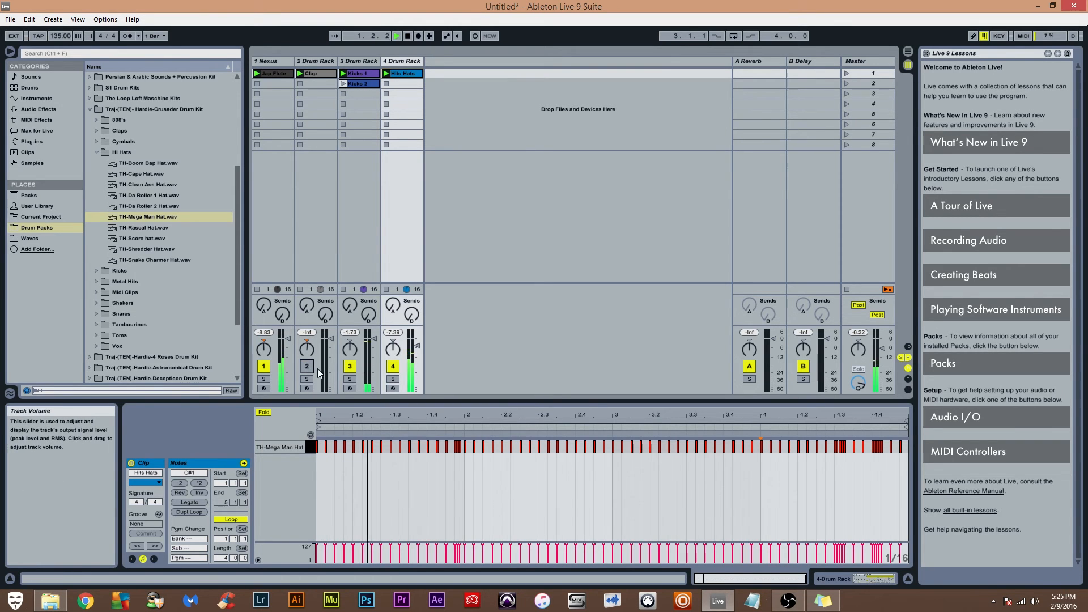
{"action": "key", "text": "space"}
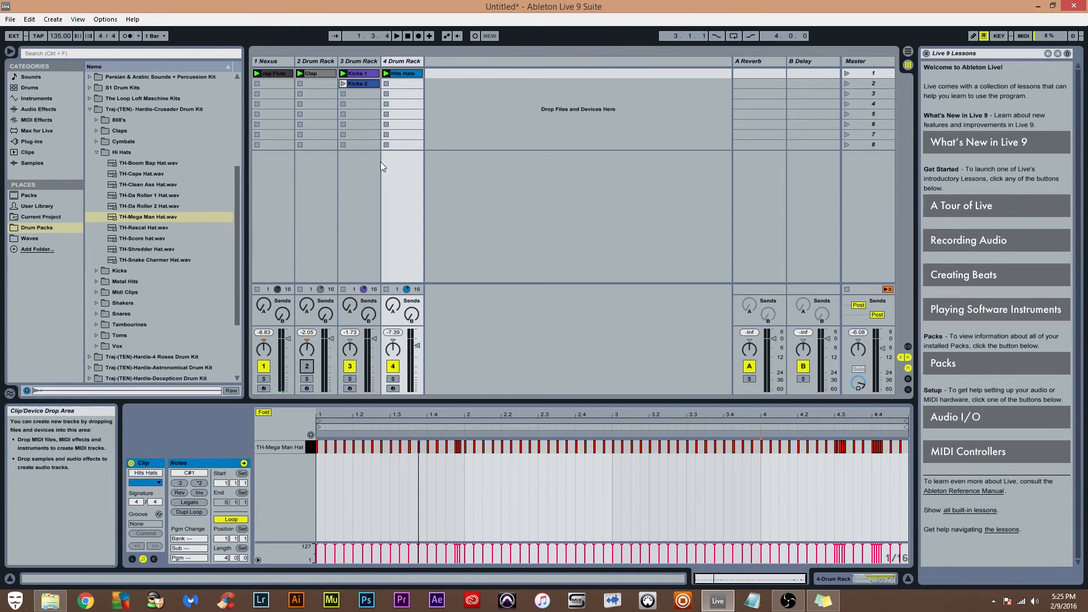
Audition the Kicks 2 clip with the beat, switch back to Kicks 1, and lower the volume of the hi-hat track
{"action": "left_click", "coordinate": [364, 84]}
{"action": "left_click", "coordinate": [364, 84]}
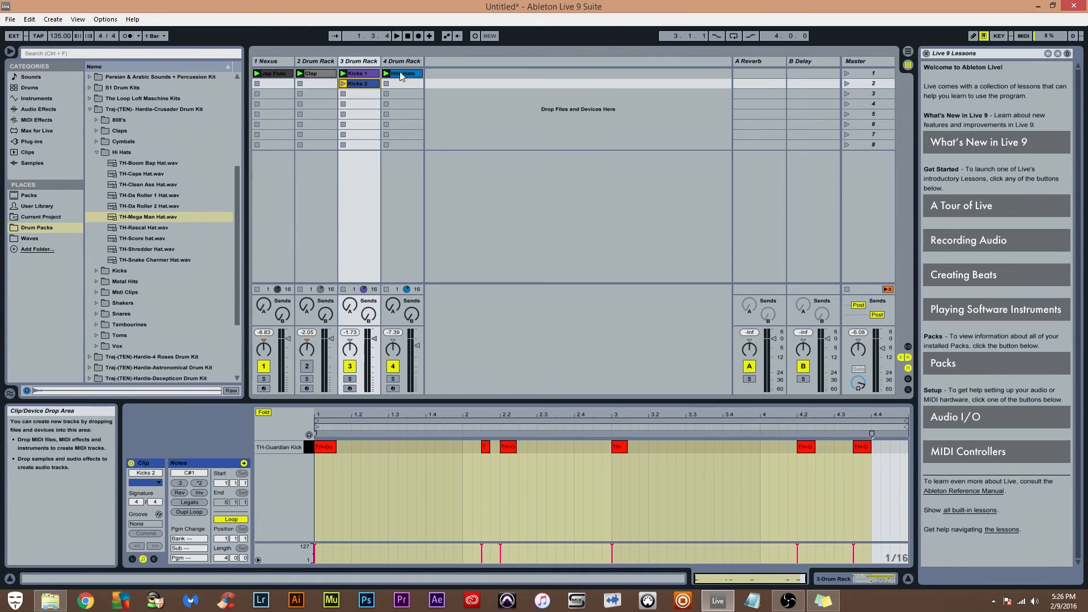
{"action": "left_click", "coordinate": [343, 84]}
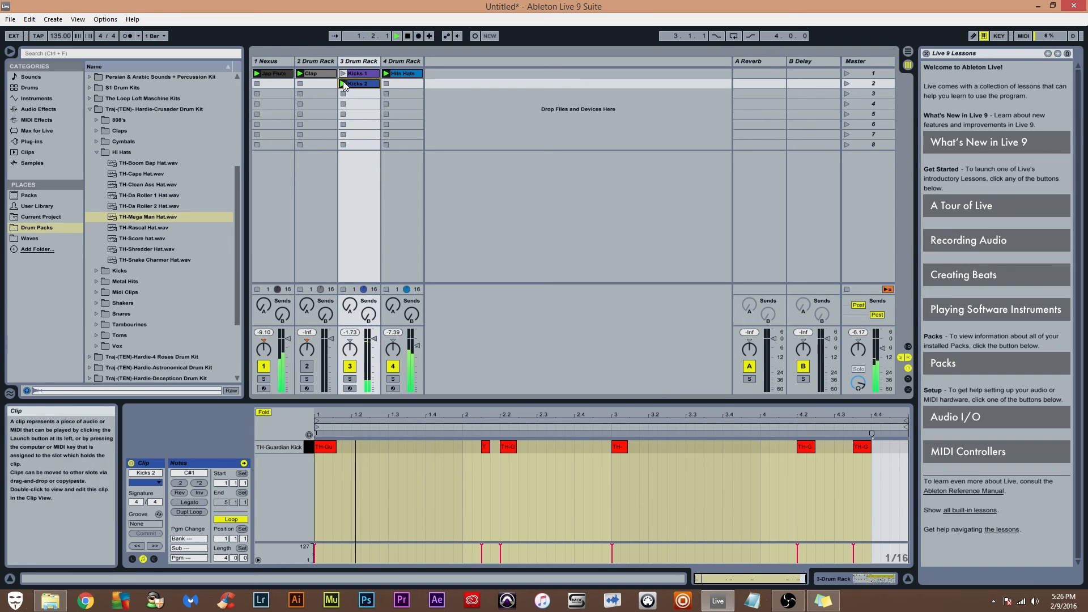
{"action": "key", "text": "space"}
{"action": "left_click", "coordinate": [343, 74]}
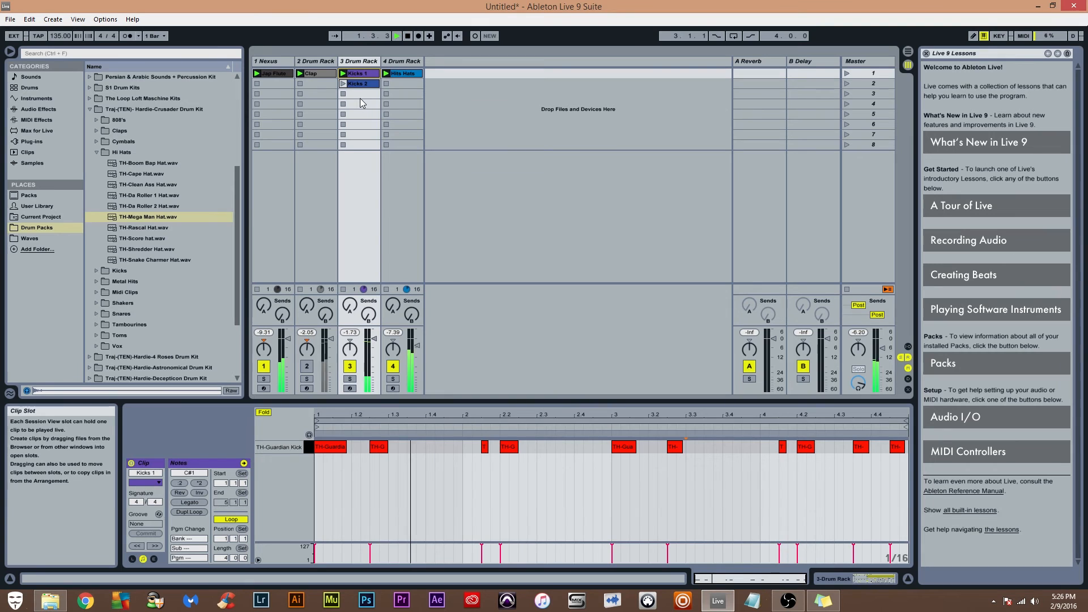
{"action": "left_click", "coordinate": [418, 350]}
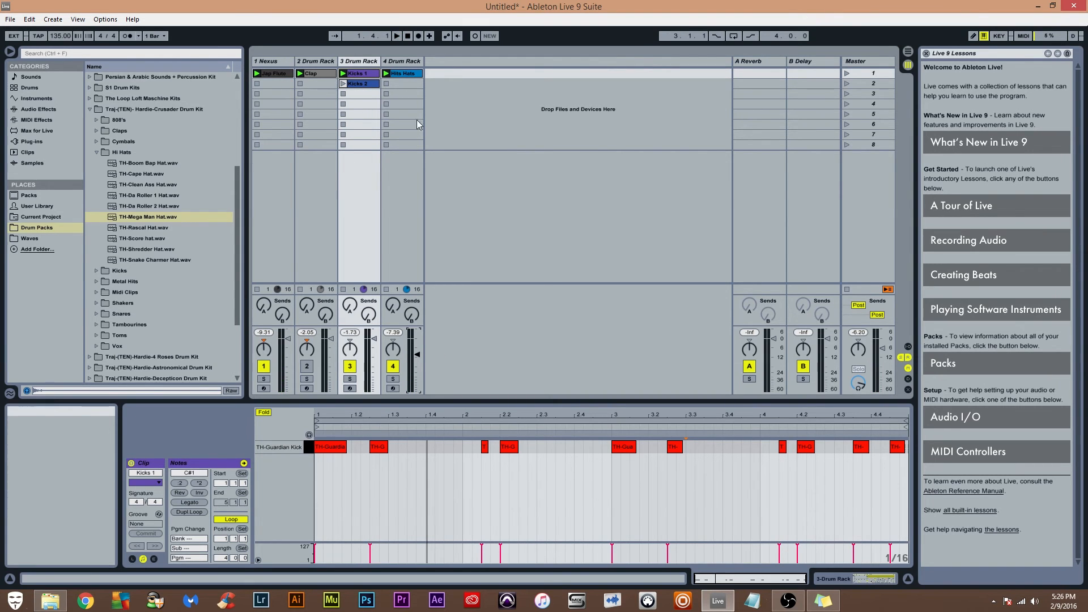
Collapse the Hi Hats folder and the Traj-(TEN)- Hardie-Crusader Drum Kit folder in the browser
{"action": "left_click", "coordinate": [95, 153]}
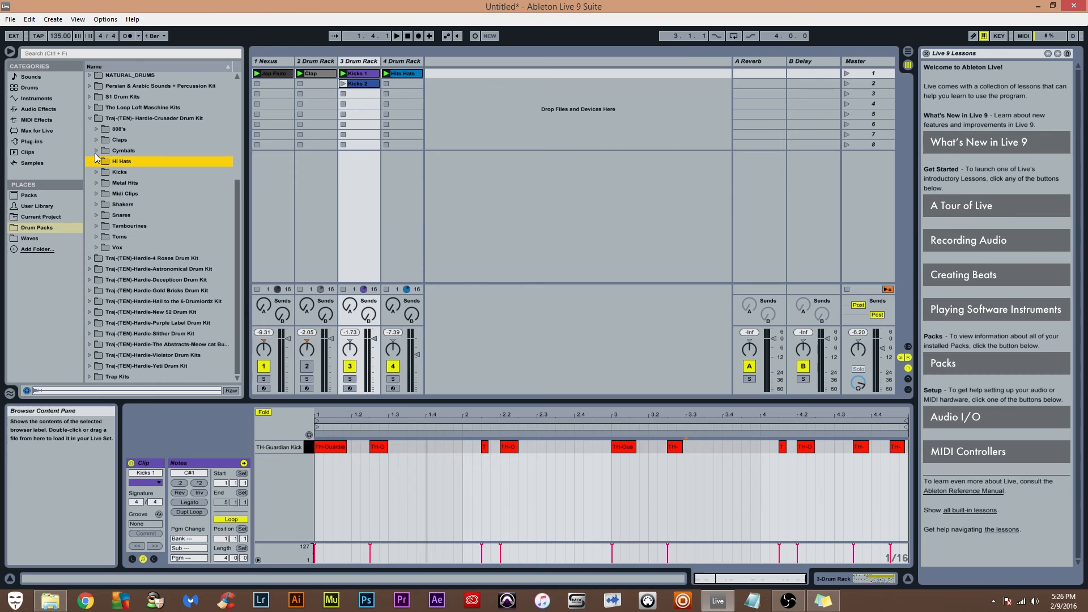
{"action": "left_click", "coordinate": [89, 119]}
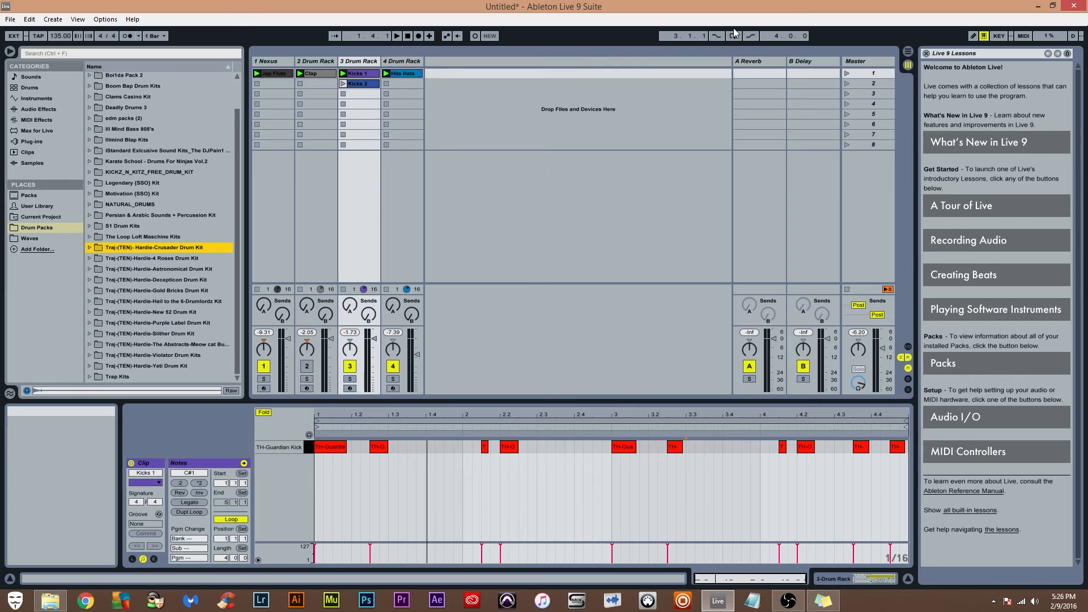
{"action": "left_click", "coordinate": [493, 127]}
{"action": "left_click", "coordinate": [455, 84]}
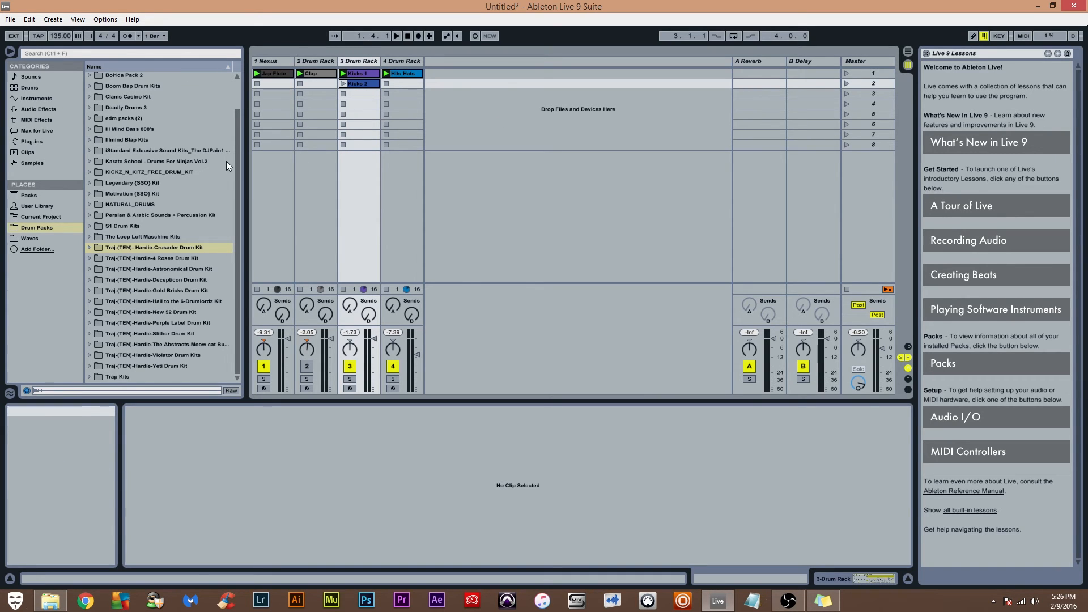
Select the four clips of scene 1 and delete the old recorded clips from all four Arrangement tracks
{"action": "left_click", "coordinate": [275, 74]}
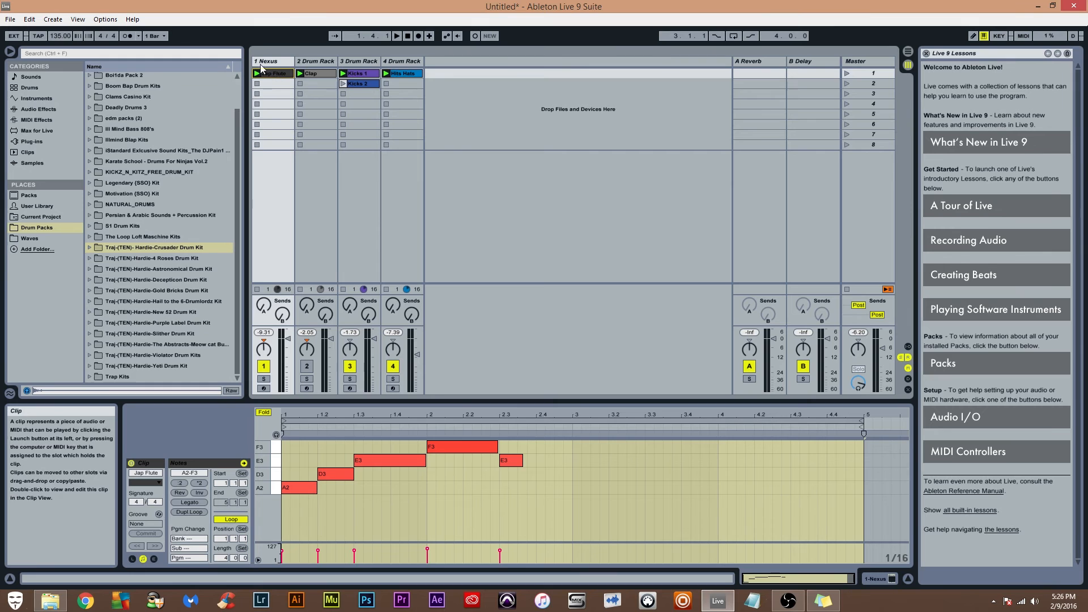
{"action": "left_click", "coordinate": [407, 76], "text": "shift"}
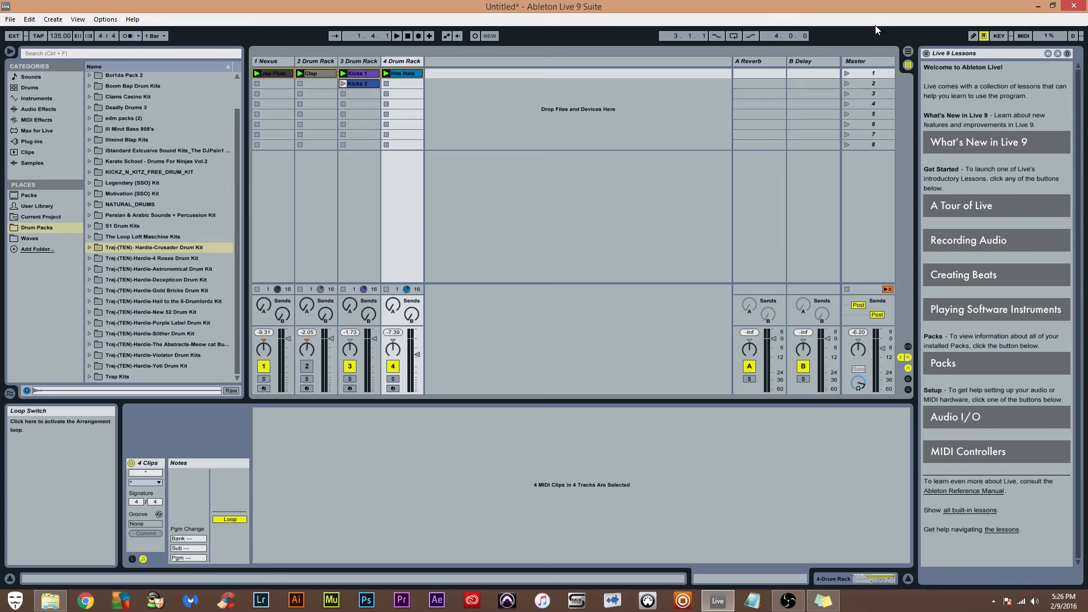
{"action": "left_click", "coordinate": [907, 52]}
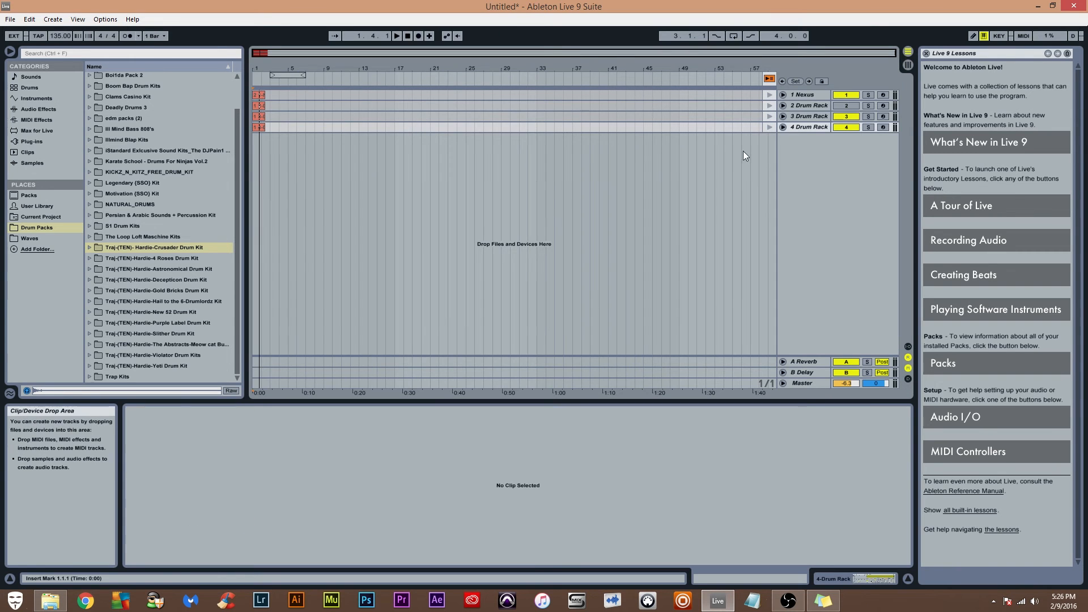
{"action": "left_click_drag", "start_coordinate": [285, 129], "coordinate": [228, 59]}
{"action": "key", "text": "Delete"}
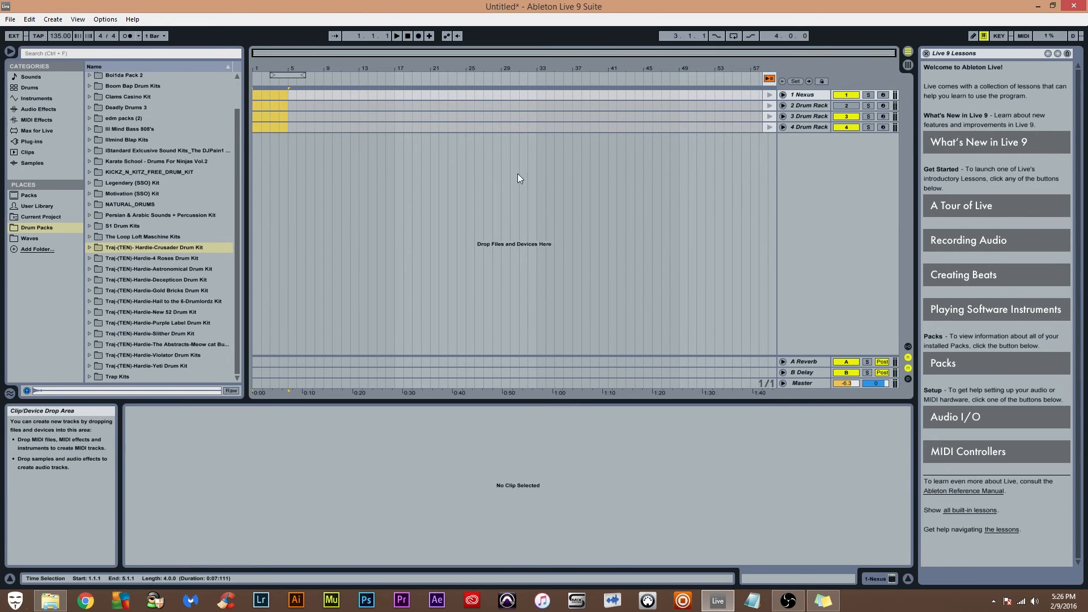
{"action": "left_click", "coordinate": [907, 64]}
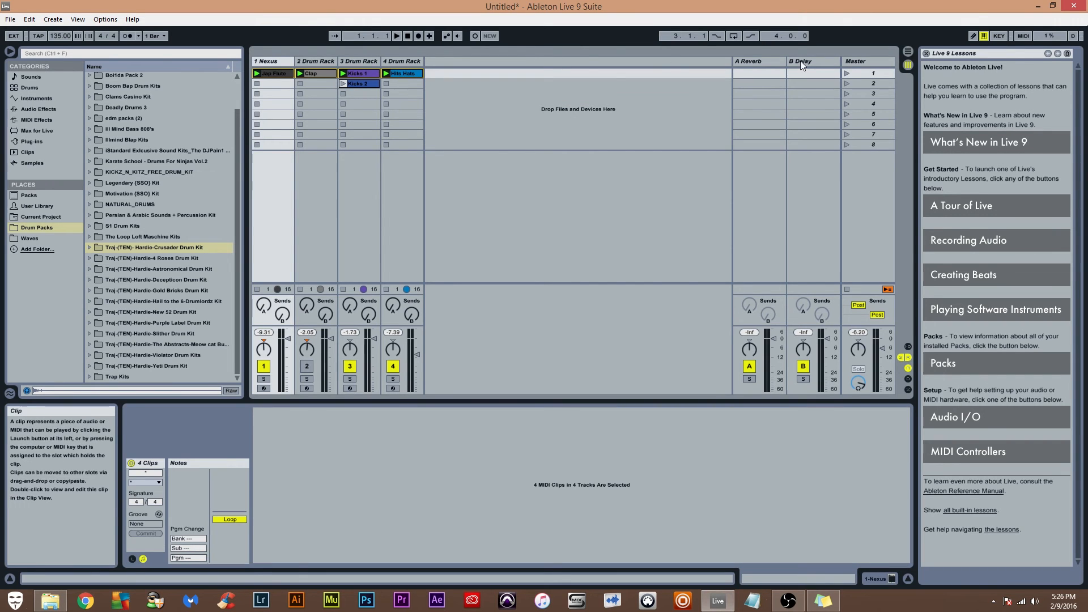
{"action": "left_click", "coordinate": [908, 51]}
{"action": "left_click", "coordinate": [907, 64]}
{"action": "left_click", "coordinate": [908, 51]}
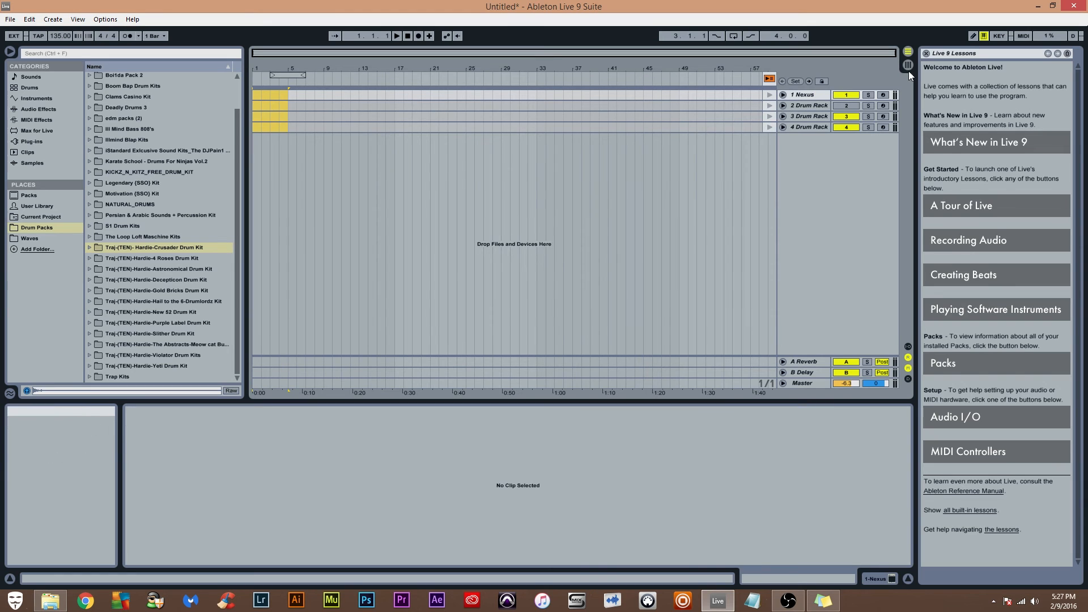
{"action": "key", "text": "Tab"}
{"action": "key", "text": "Tab"}
{"action": "key", "text": "Tab"}
{"action": "key", "text": "Tab"}
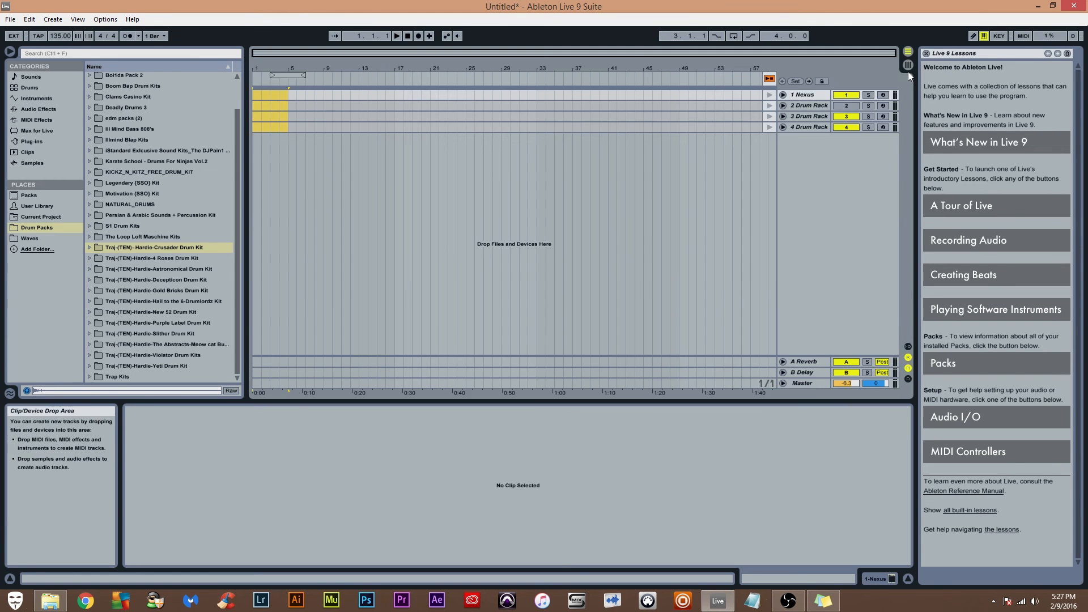
Copy the four selected Session clips to bar 1 of the Arrangement tracks and switch playback back to the arrangement
{"action": "key", "text": "Tab"}
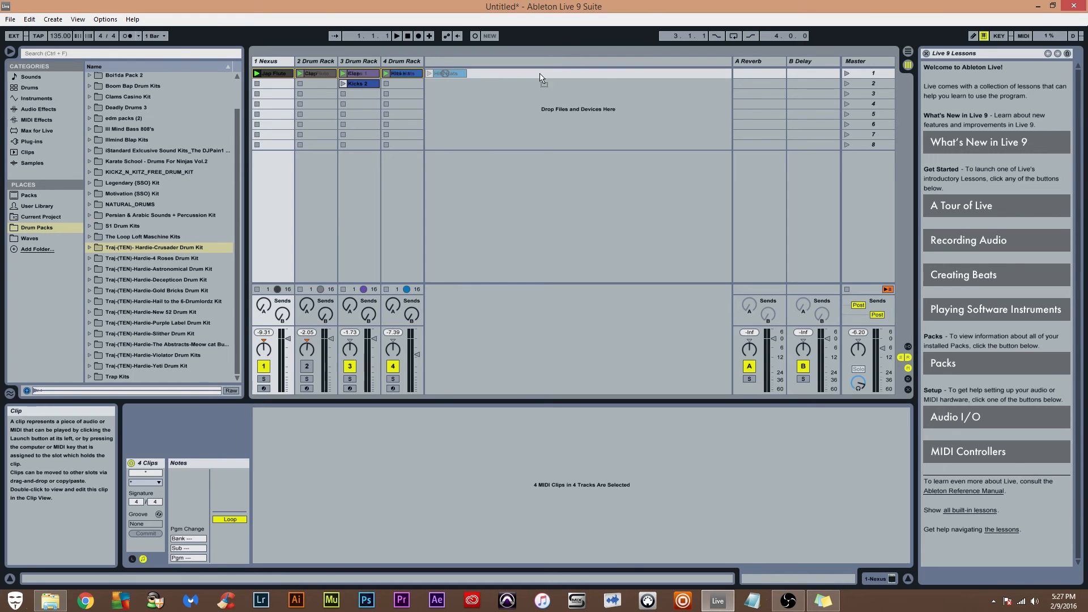
{"action": "left_click", "coordinate": [910, 51]}
{"action": "left_click_drag", "start_coordinate": [912, 51], "coordinate": [255, 105]}
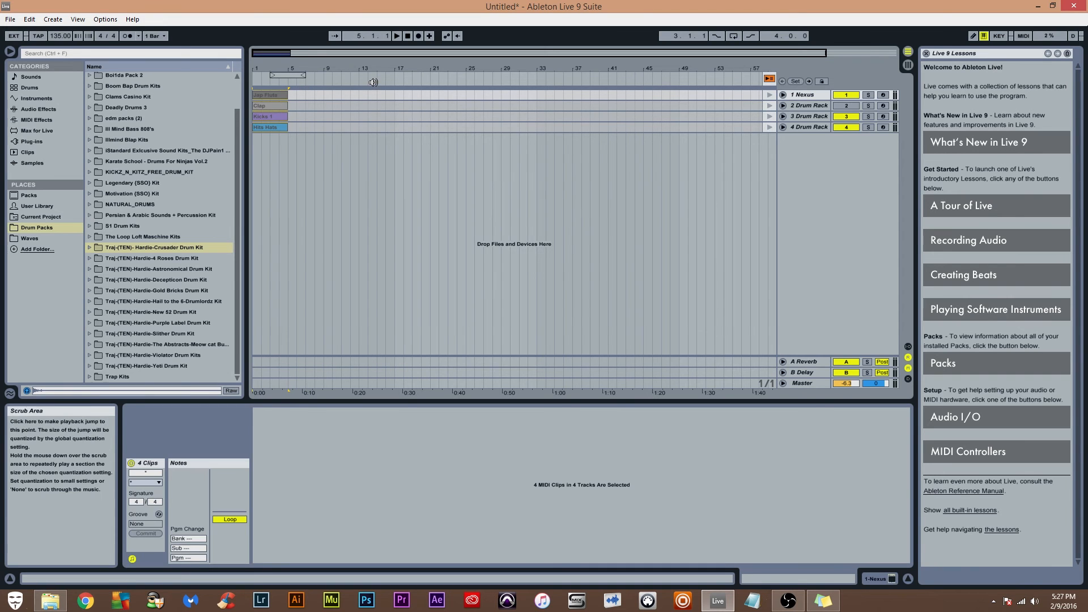
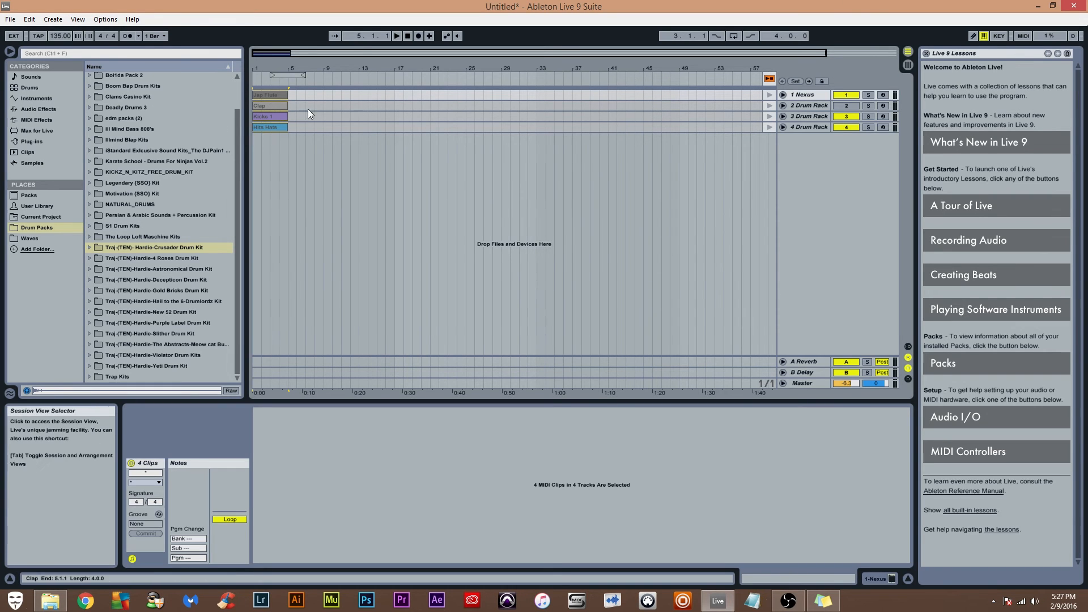
{"action": "left_click", "coordinate": [908, 63]}
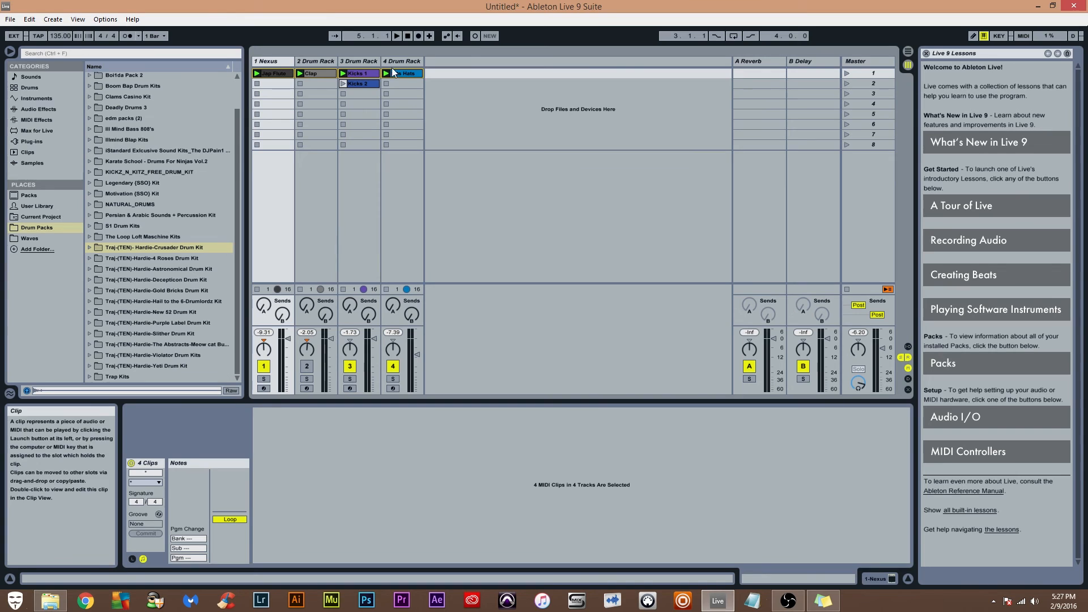
{"action": "left_click", "coordinate": [909, 50]}
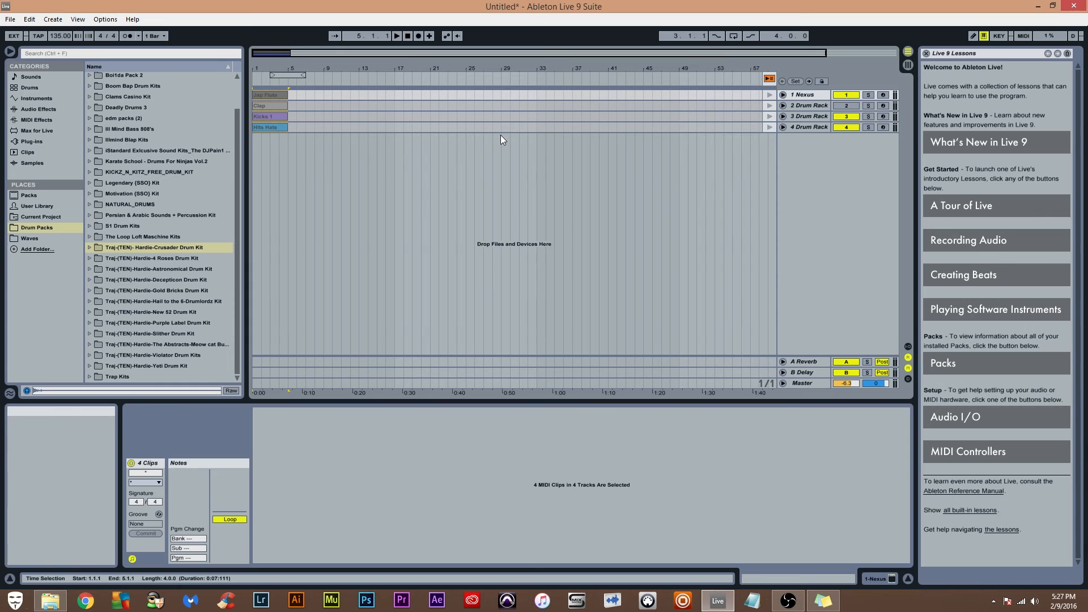
{"action": "left_click", "coordinate": [768, 79]}
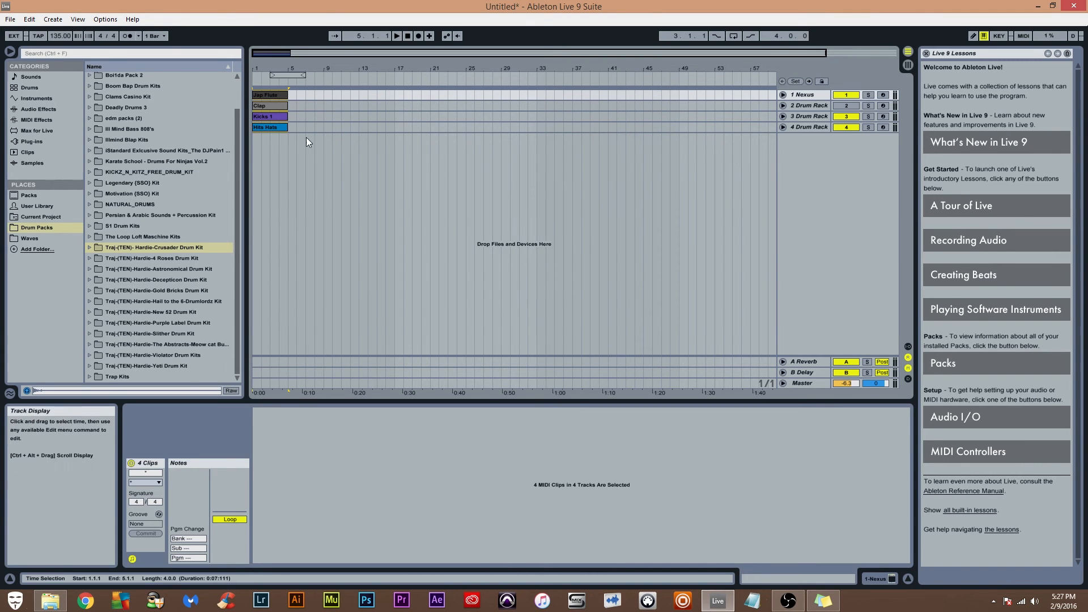
Select bars 1 to 5 across all four Arrangement tracks and duplicate the clips twice
{"action": "left_click_drag", "start_coordinate": [279, 68], "coordinate": [297, 82]}
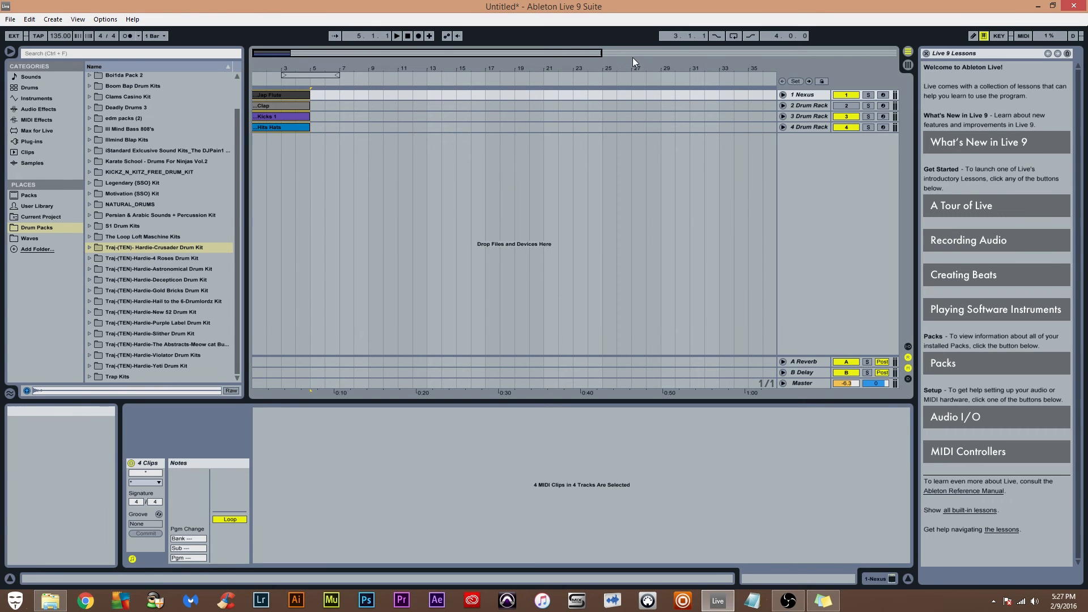
{"action": "left_click_drag", "start_coordinate": [615, 68], "coordinate": [677, 62]}
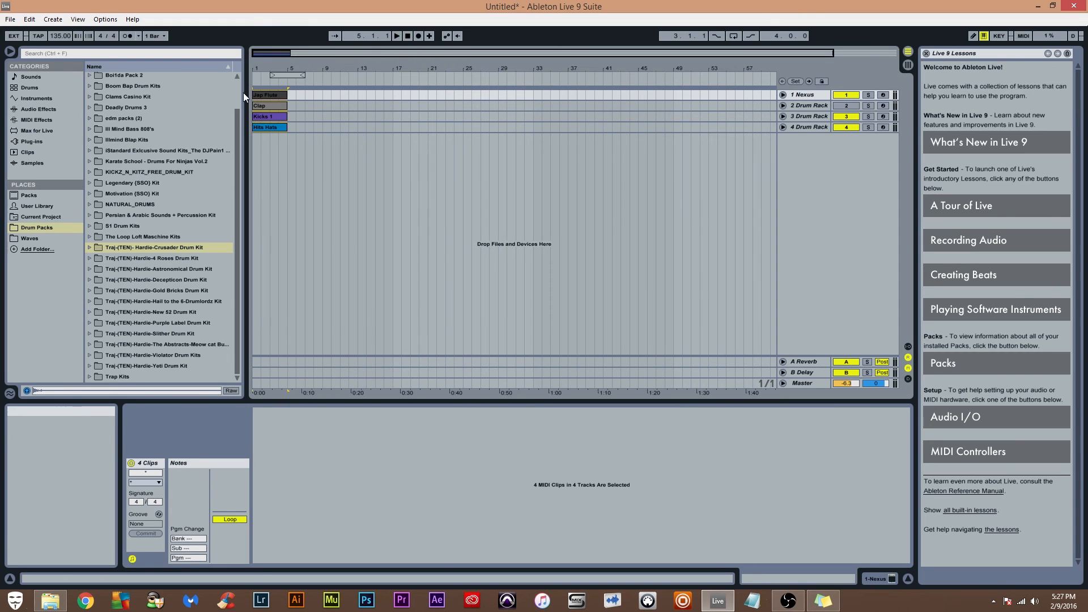
{"action": "left_click_drag", "start_coordinate": [290, 135], "coordinate": [206, 66]}
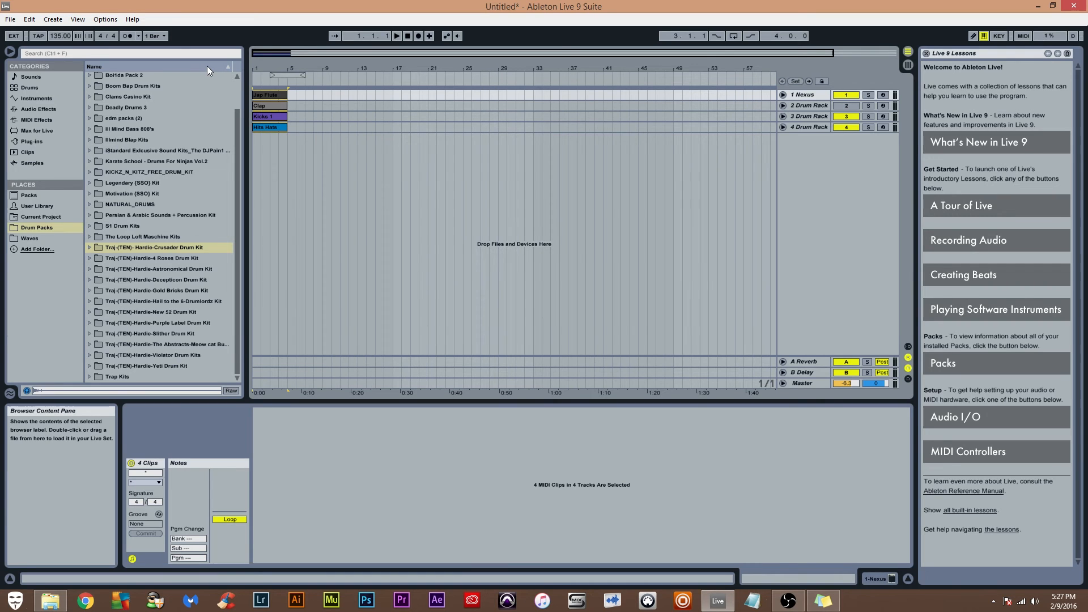
{"action": "key", "text": "ctrl+d"}
{"action": "key", "text": "ctrl+d"}
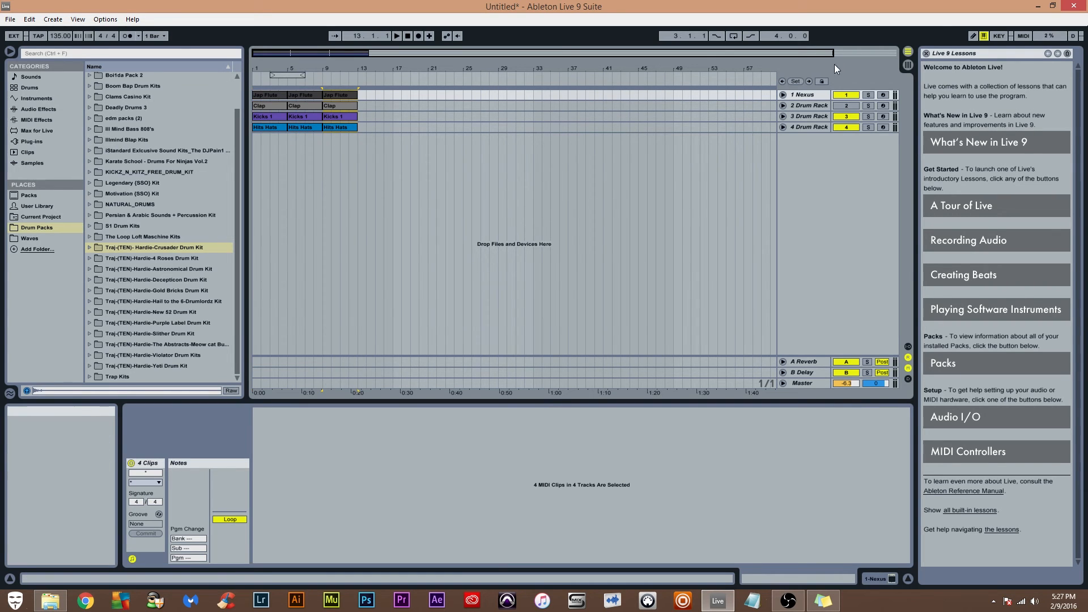
Unfold all four Arrangement tracks to show their contents and return the playback position to the start
{"action": "left_click", "coordinate": [783, 96]}
{"action": "left_click", "coordinate": [783, 143]}
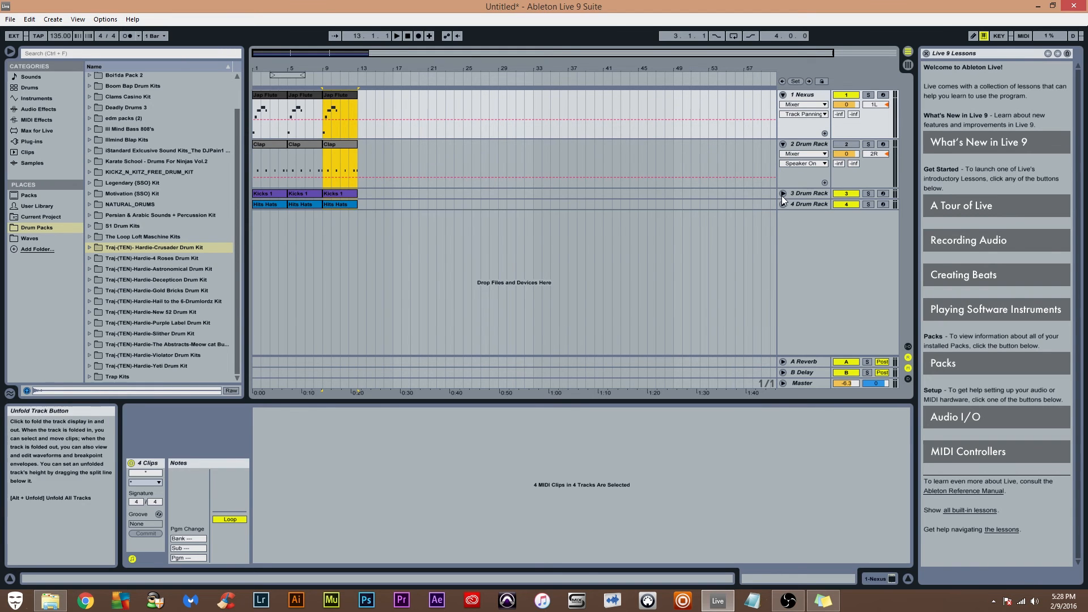
{"action": "left_click", "coordinate": [782, 194]}
{"action": "left_click", "coordinate": [781, 243]}
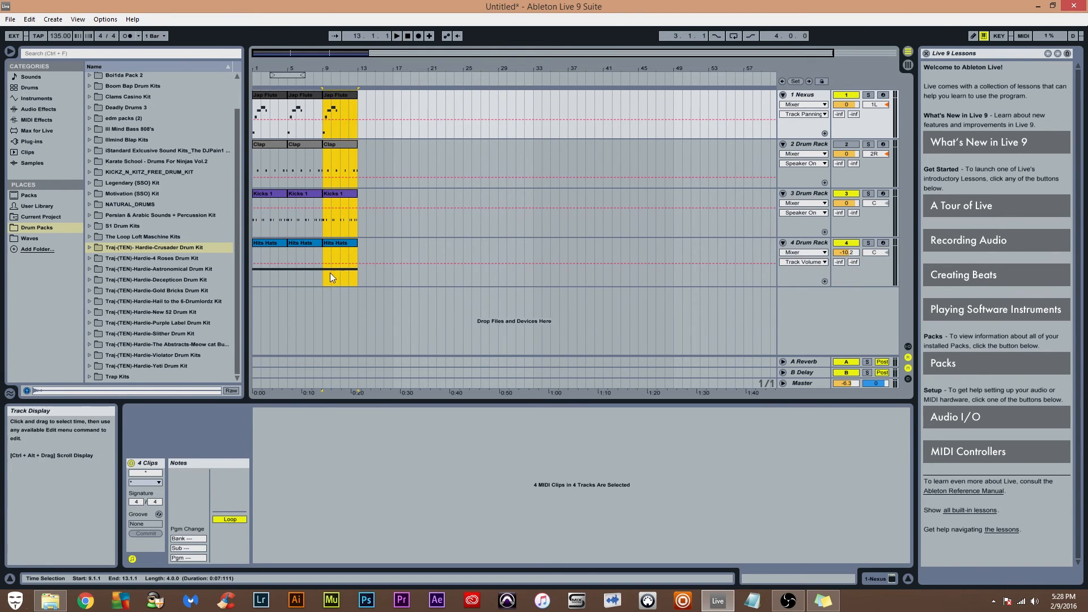
{"action": "left_click_drag", "start_coordinate": [284, 68], "coordinate": [288, 125]}
{"action": "left_click_drag", "start_coordinate": [409, 71], "coordinate": [411, 64]}
{"action": "left_click", "coordinate": [407, 36]}
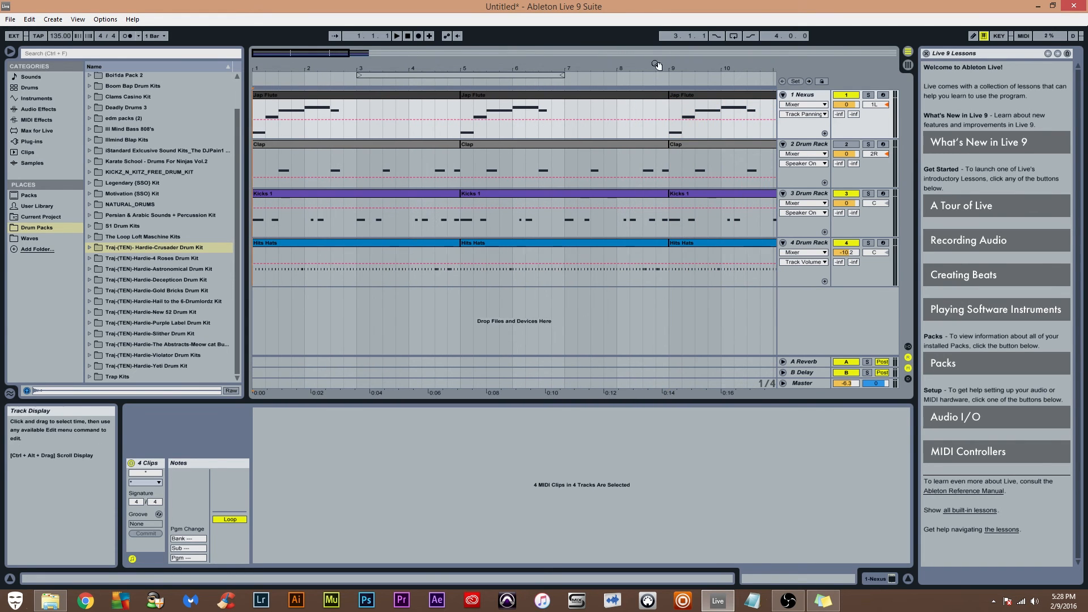
{"action": "left_click_drag", "start_coordinate": [572, 66], "coordinate": [364, 65]}
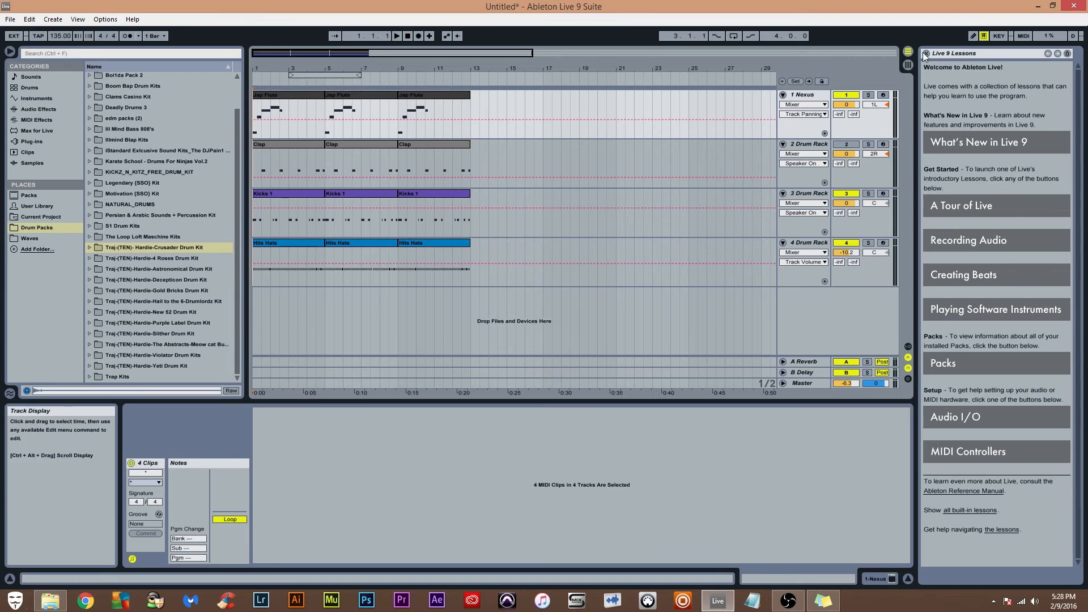
Try copying the Hits Hats Session clip to bar 13 of track 3, play it briefly, and remove it
{"action": "left_click", "coordinate": [908, 52]}
{"action": "left_click", "coordinate": [407, 94]}
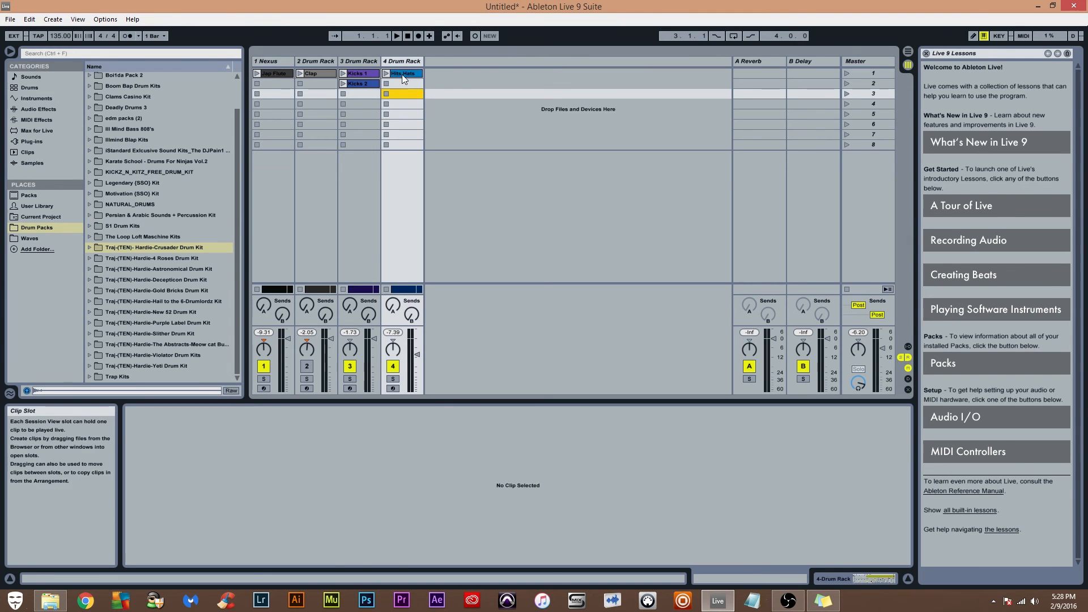
{"action": "left_click_drag", "start_coordinate": [402, 73], "coordinate": [835, 17]}
{"action": "left_click_drag", "start_coordinate": [896, 49], "coordinate": [476, 220]}
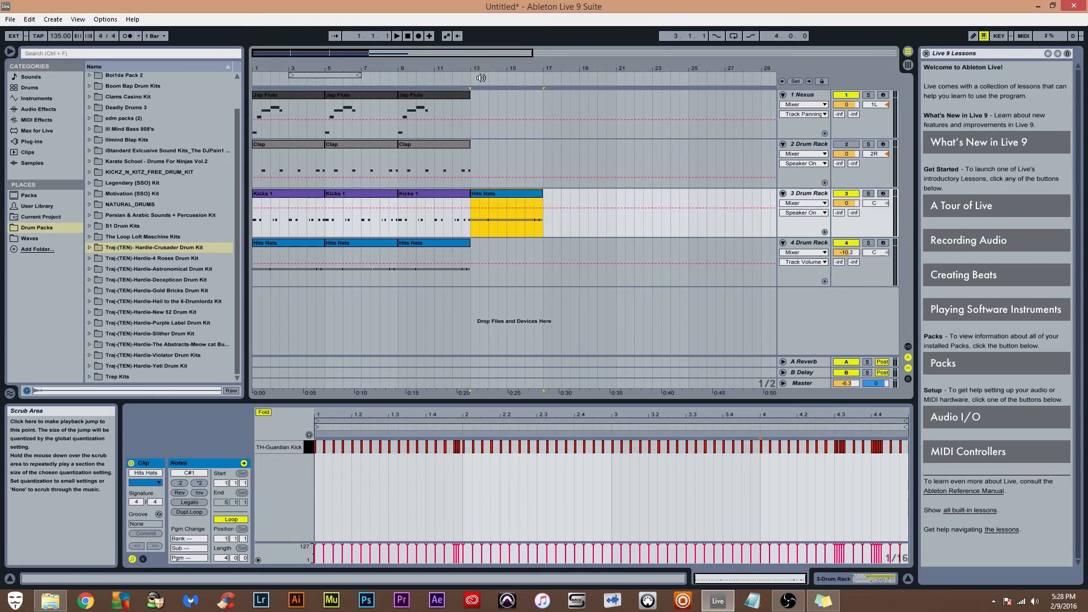
{"action": "left_click", "coordinate": [471, 81]}
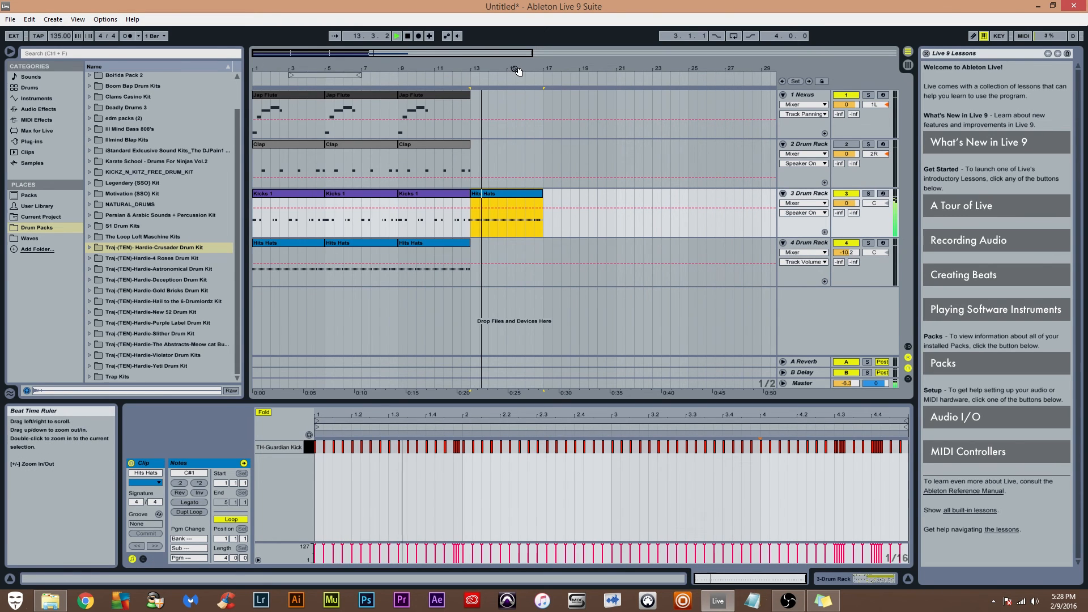
{"action": "key", "text": "space"}
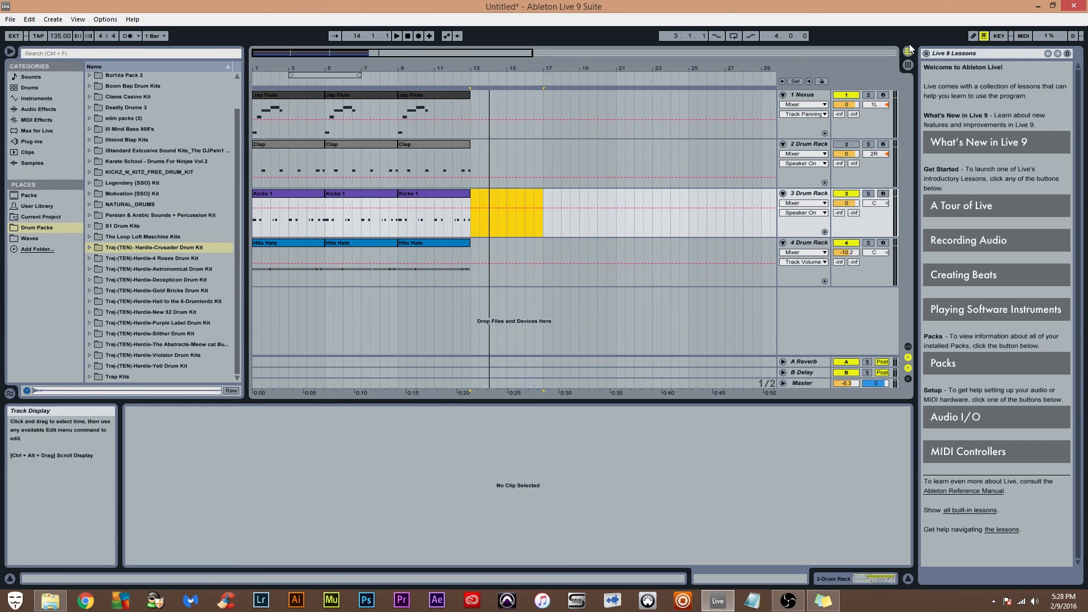
Rename track 1 as Kicks, check the name in the arrangement, and restore the track's original name
{"action": "left_click", "coordinate": [907, 65]}
{"action": "left_click", "coordinate": [280, 62]}
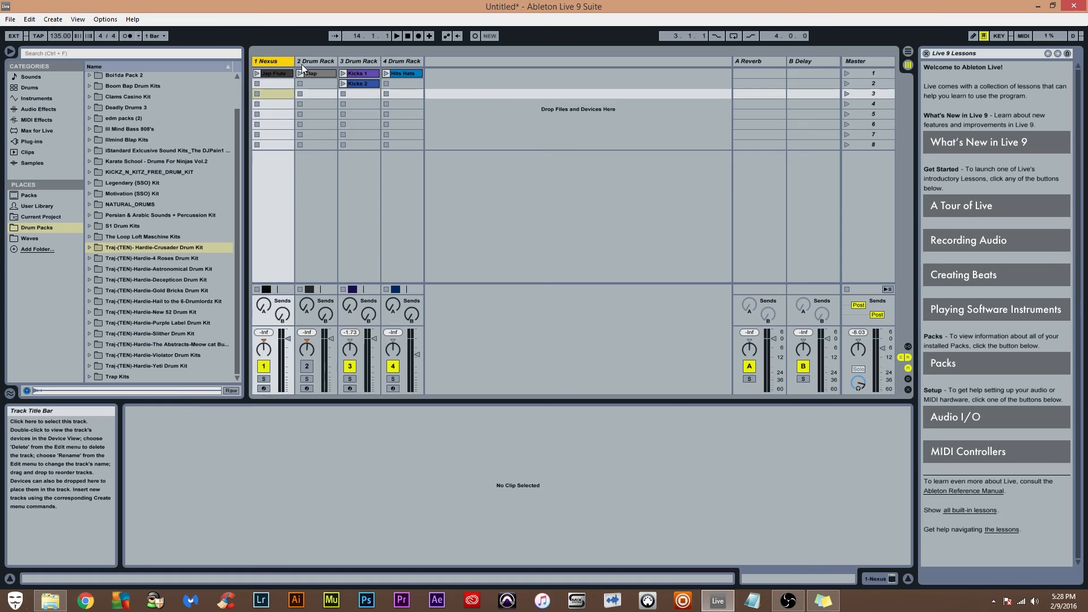
{"action": "right_click", "coordinate": [280, 63]}
{"action": "left_click", "coordinate": [312, 107]}
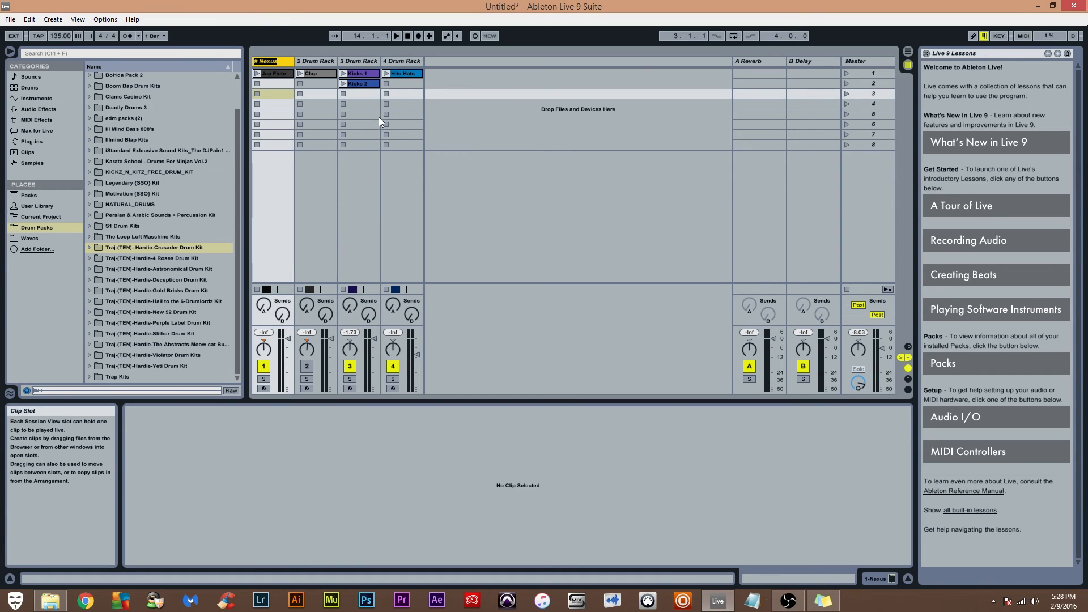
{"action": "type", "text": "Kicks"}
{"action": "left_click", "coordinate": [906, 50]}
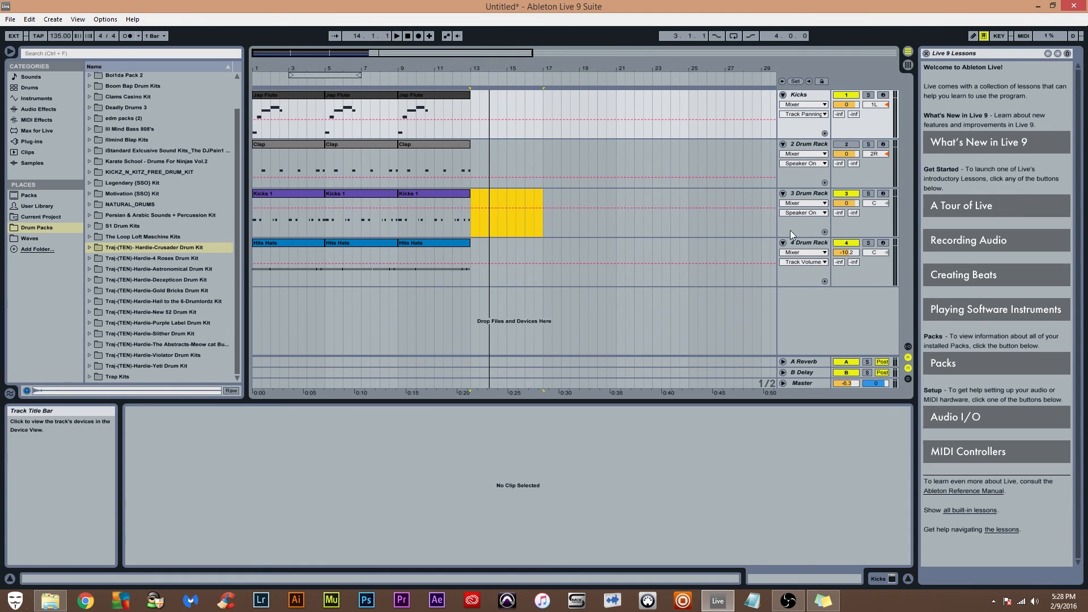
{"action": "left_click", "coordinate": [908, 66]}
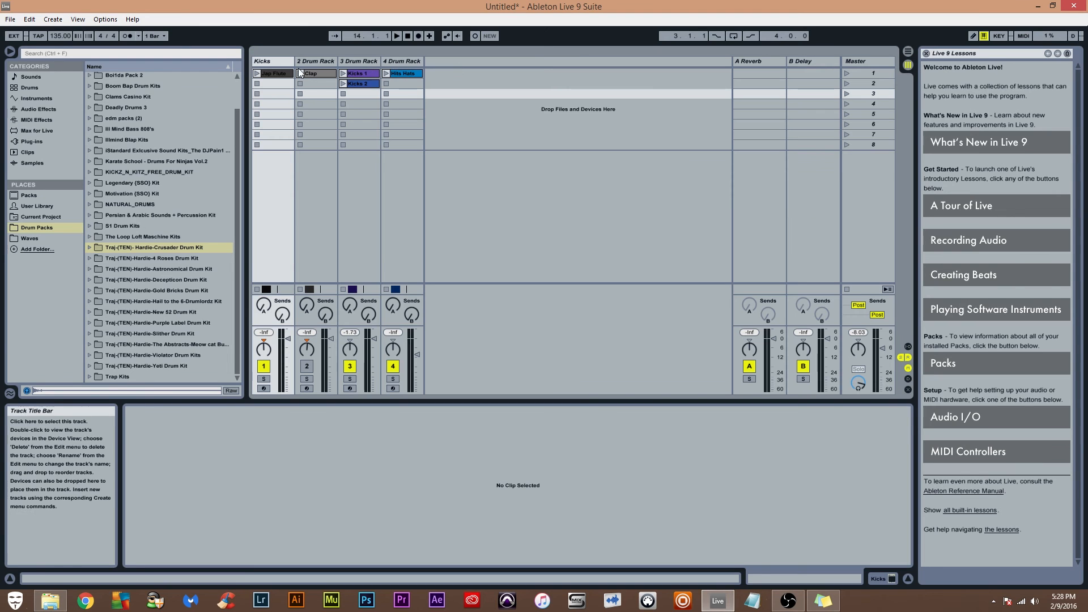
{"action": "left_click", "coordinate": [272, 62]}
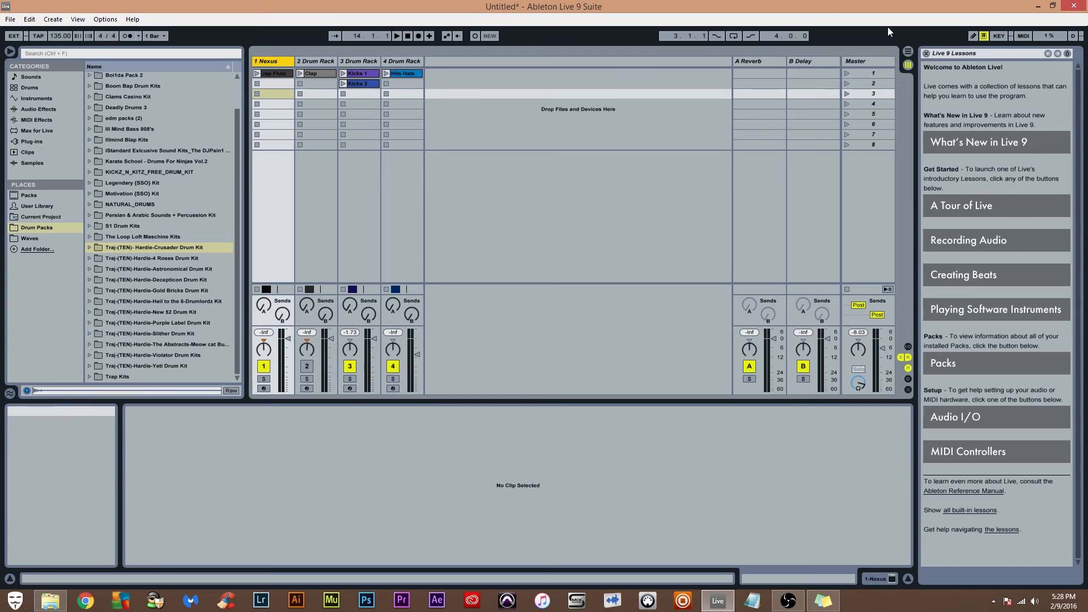
Return to Arrangement View and reset the playback position to the start of the song
{"action": "left_click", "coordinate": [909, 51]}
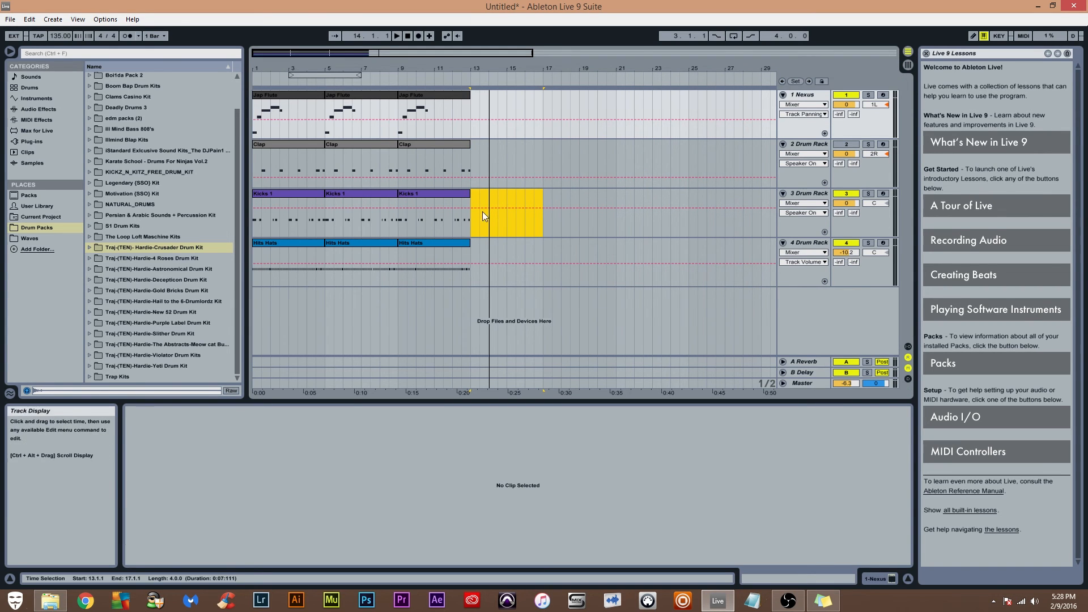
{"action": "double_click", "coordinate": [408, 36]}
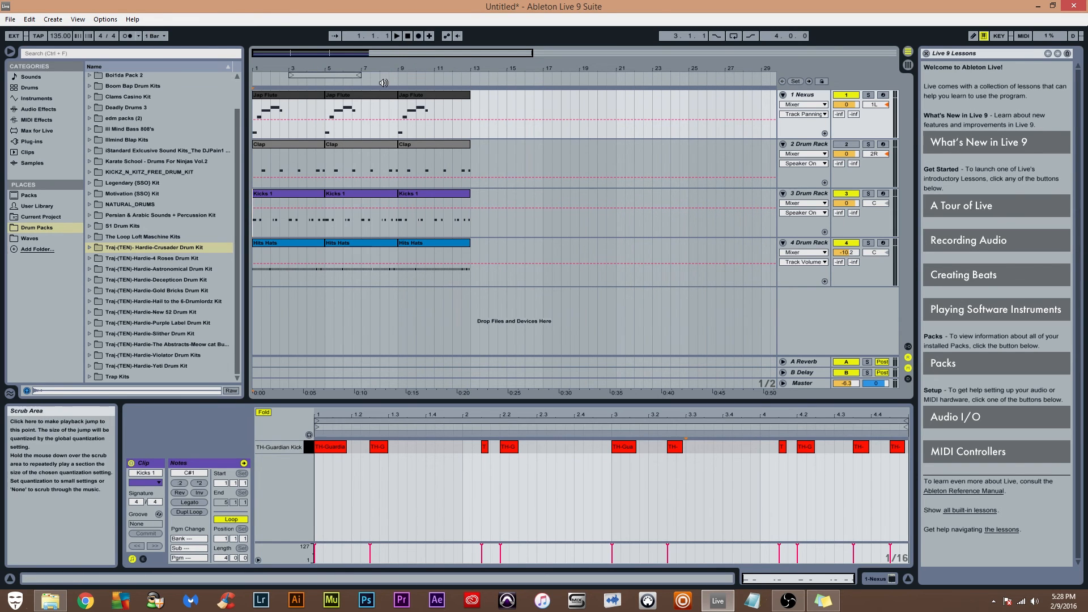
Loop the first eight bars of the arrangement and lower the Master volume to -10.0 during playback
{"action": "left_click_drag", "start_coordinate": [312, 75], "coordinate": [399, 74]}
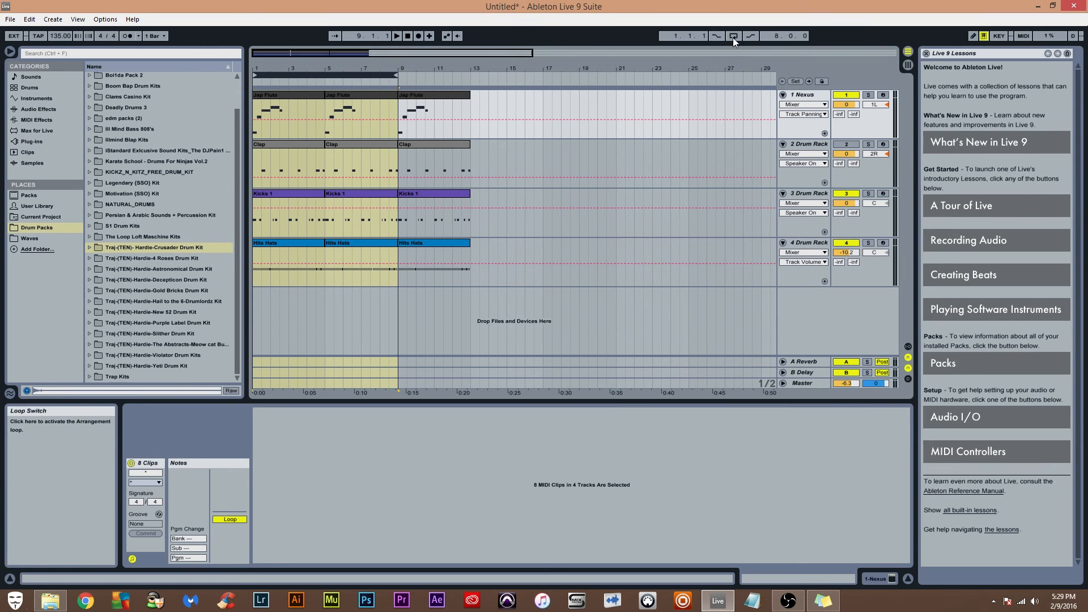
{"action": "key", "text": "space"}
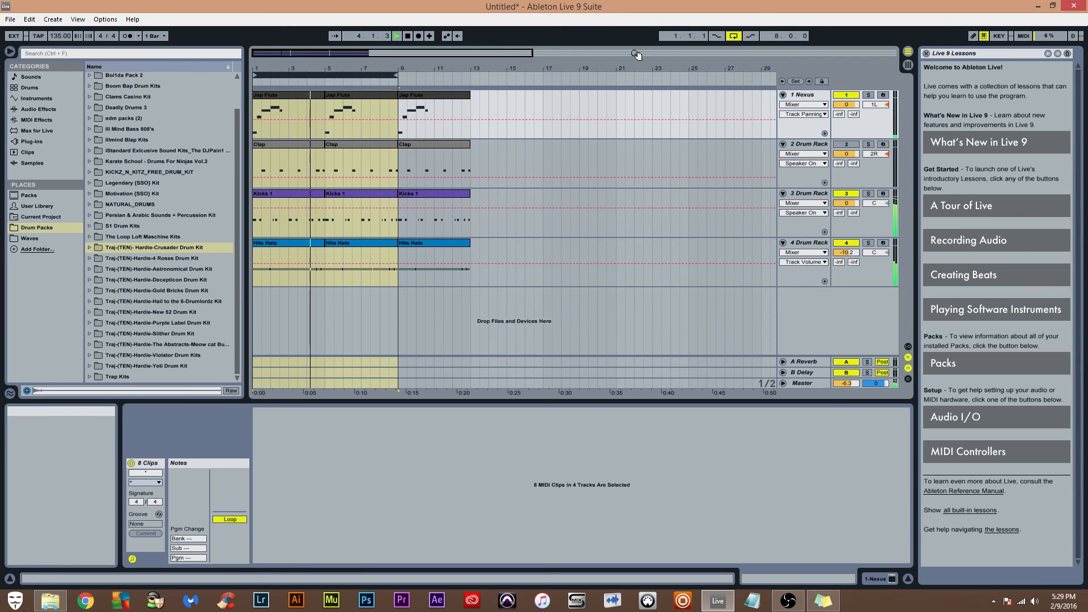
{"action": "left_click", "coordinate": [908, 64]}
{"action": "left_click_drag", "start_coordinate": [882, 348], "coordinate": [882, 354]}
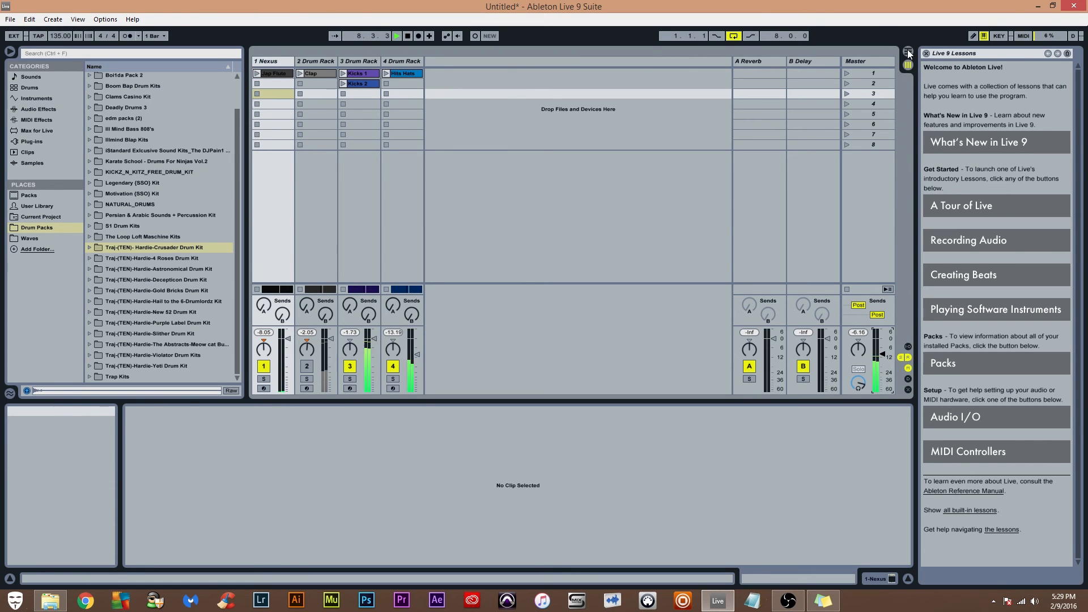
{"action": "key", "text": "Tab"}
{"action": "key", "text": "space"}
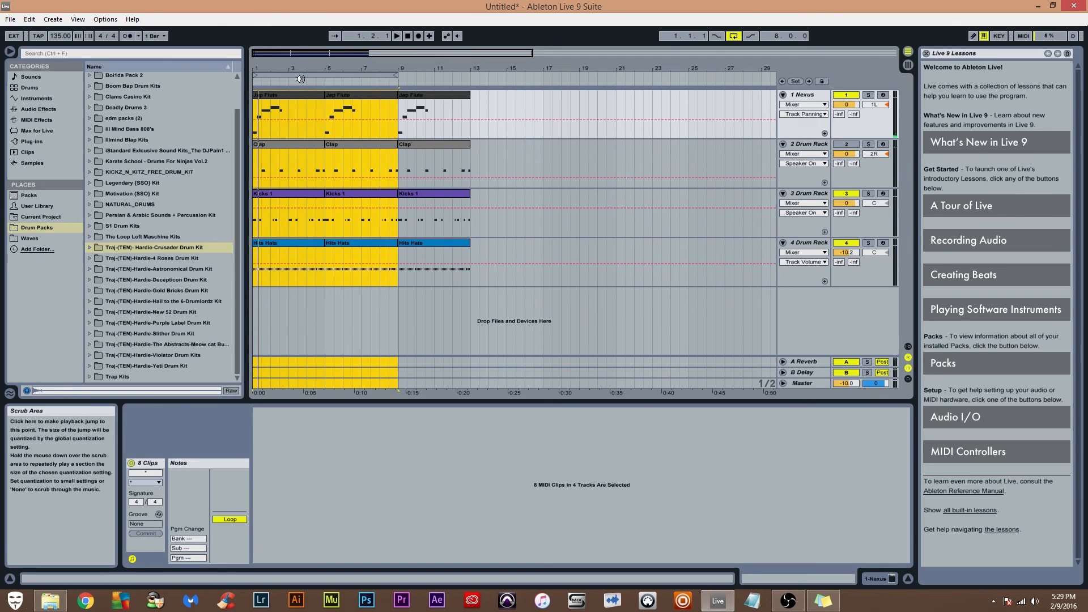
Audition the looped section by jumping playback to several points in its second half, and stop
{"action": "left_click", "coordinate": [377, 80]}
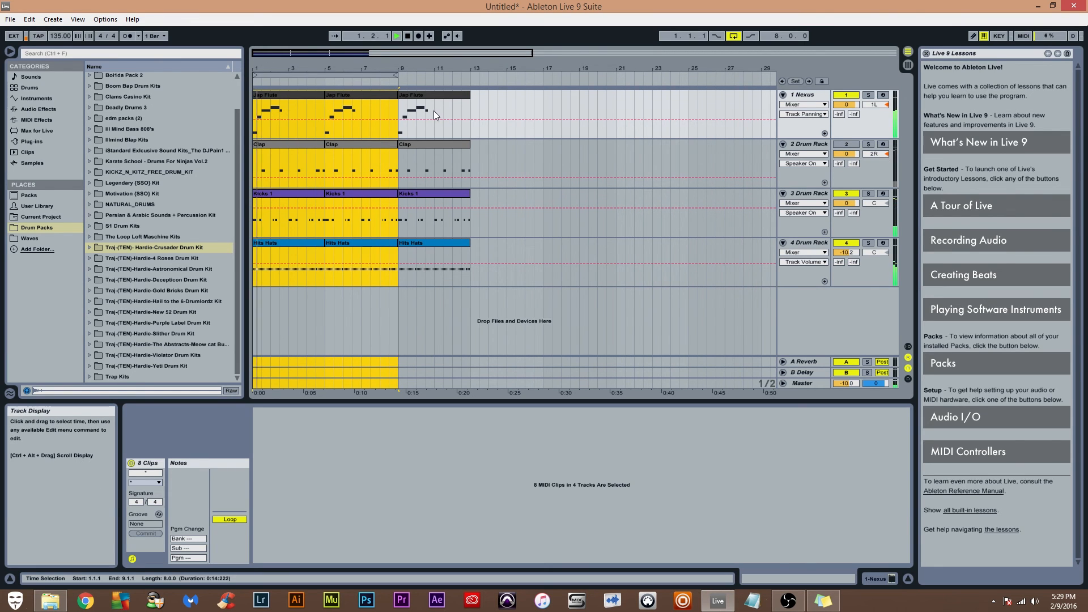
{"action": "key", "text": "space"}
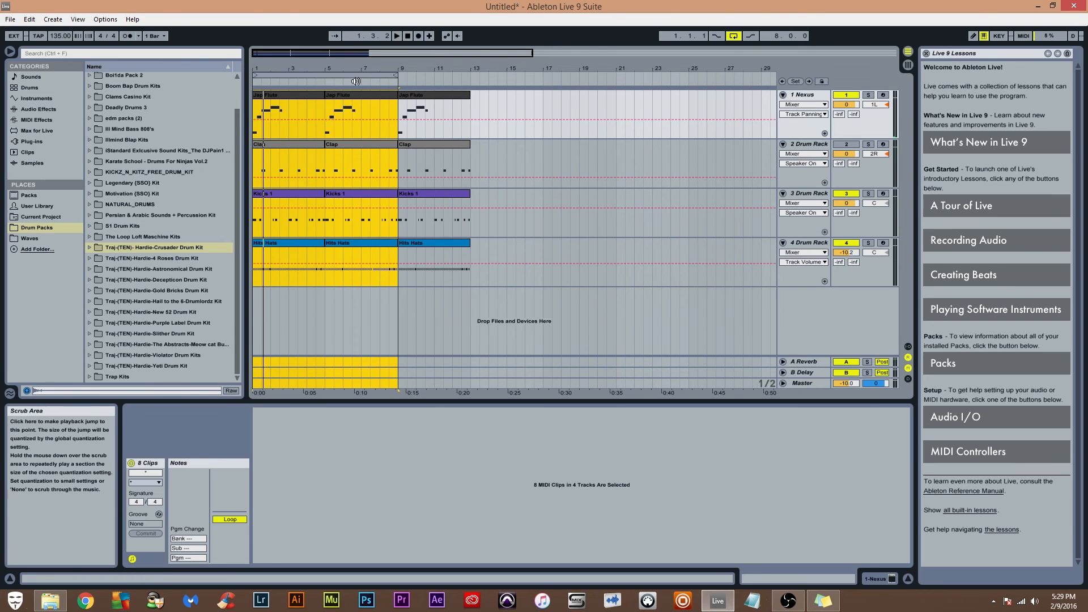
{"action": "left_click", "coordinate": [359, 81]}
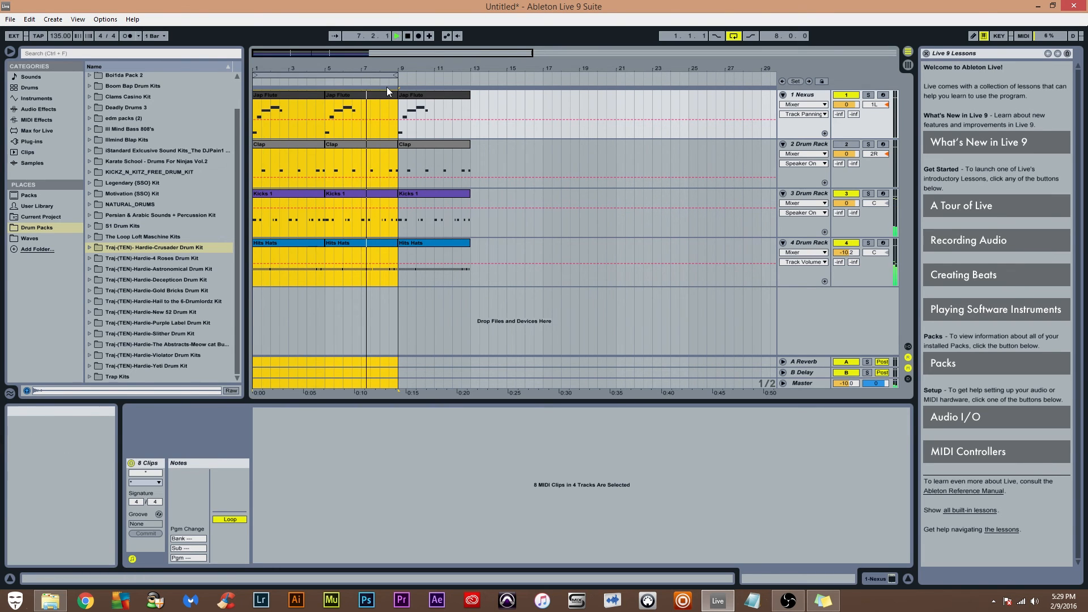
{"action": "left_click", "coordinate": [336, 84]}
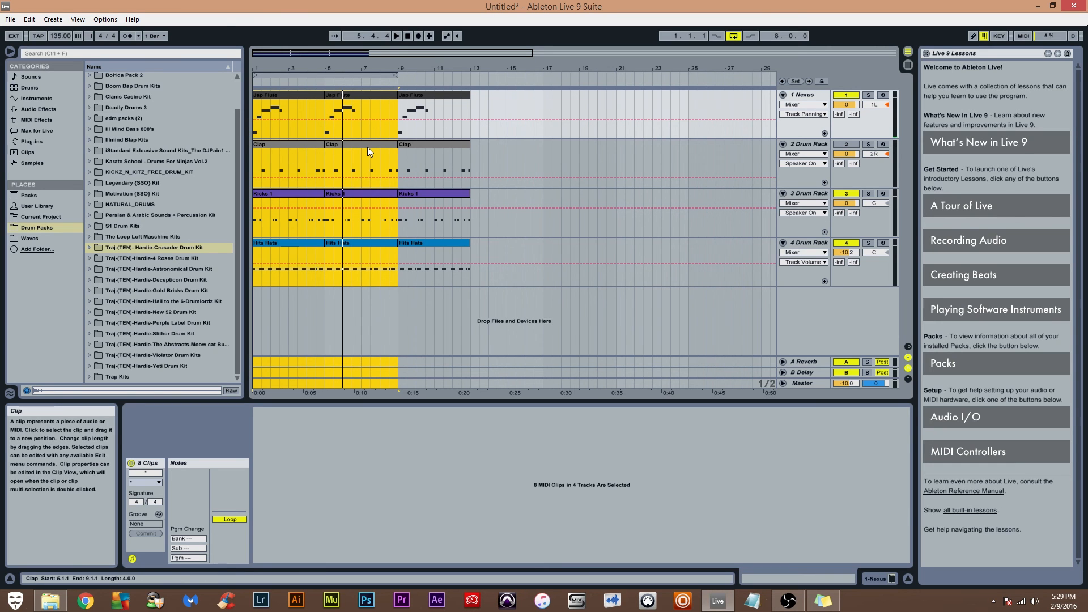
{"action": "left_click", "coordinate": [370, 263]}
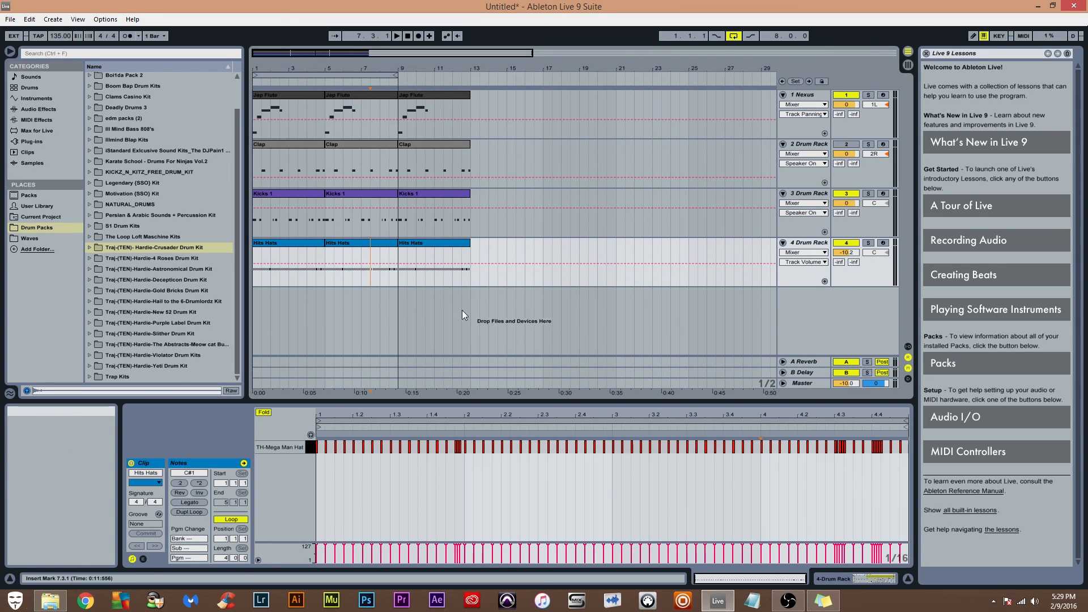
Add the Nexus VST as a new MIDI track in Session View and load the preset JP AdultSwim Lead
{"action": "left_click", "coordinate": [909, 66]}
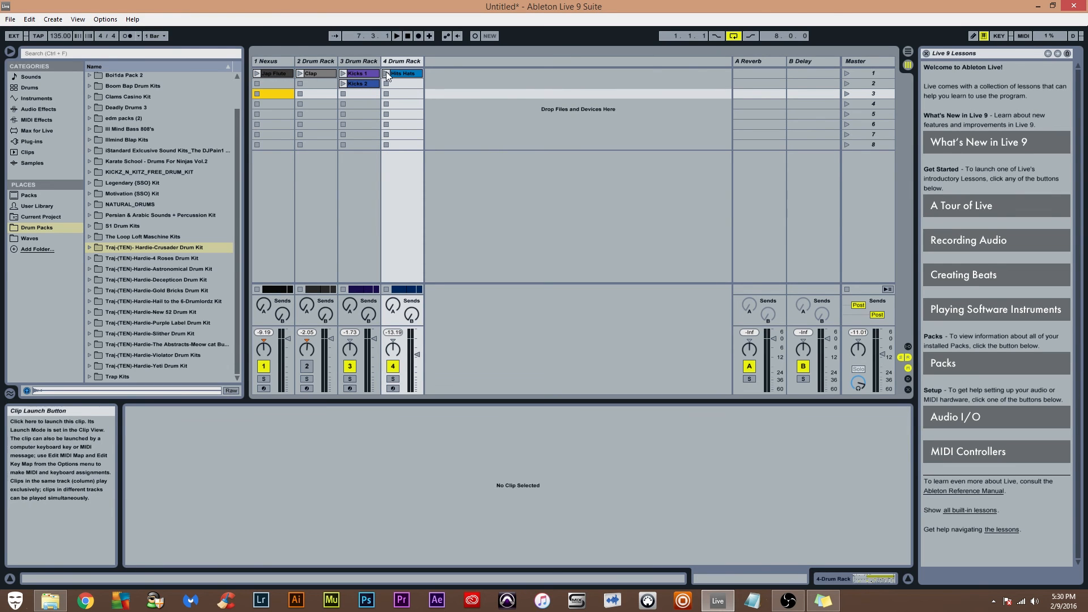
{"action": "left_click", "coordinate": [28, 120]}
{"action": "left_click", "coordinate": [33, 141]}
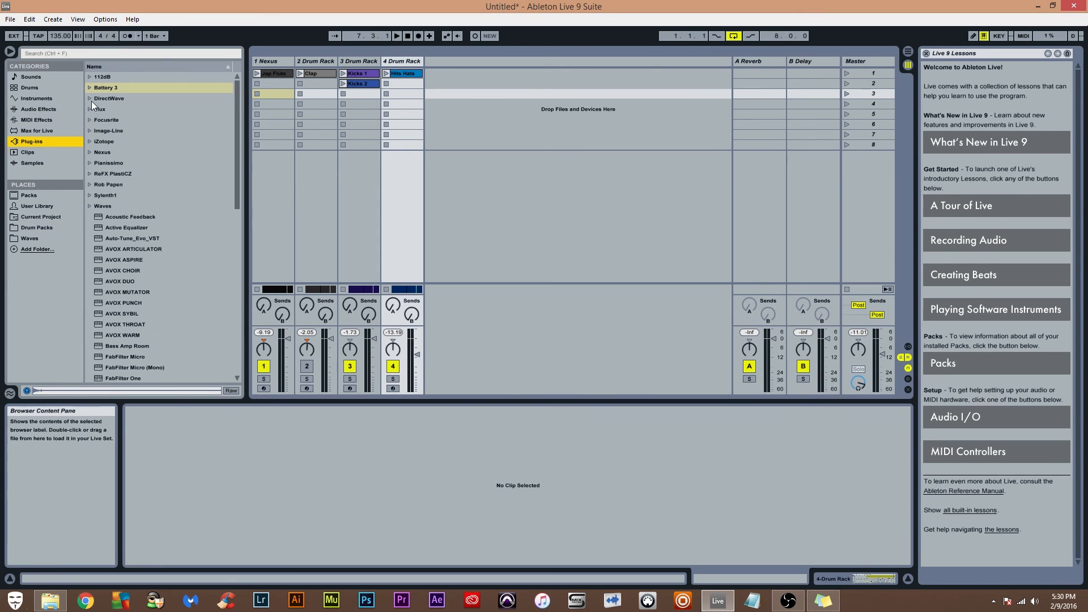
{"action": "left_click", "coordinate": [91, 152]}
{"action": "left_click", "coordinate": [96, 163]}
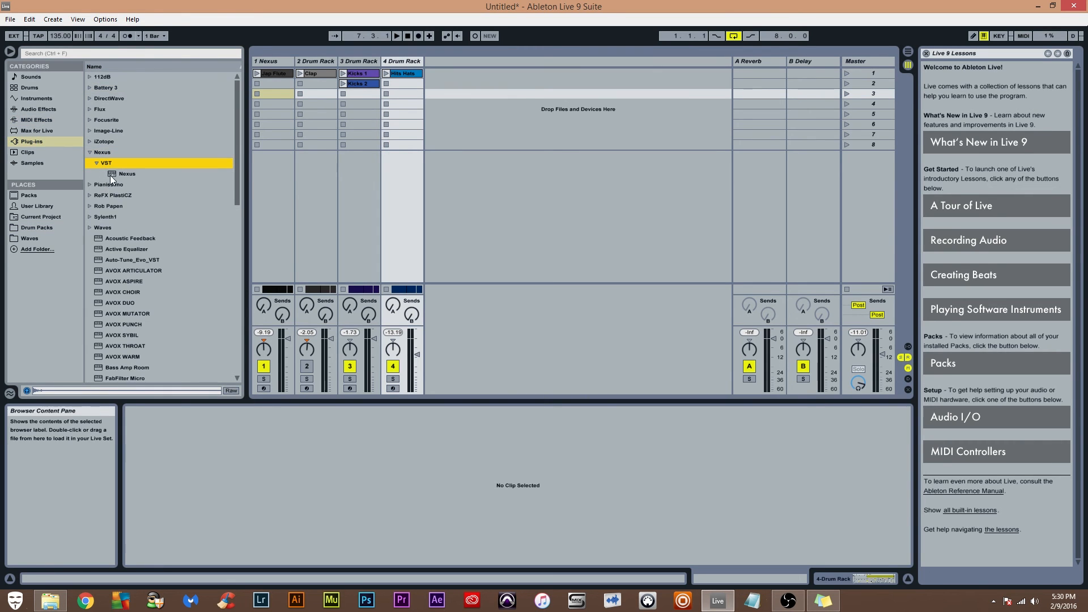
{"action": "left_click", "coordinate": [131, 173]}
{"action": "left_click_drag", "start_coordinate": [131, 173], "coordinate": [497, 160]}
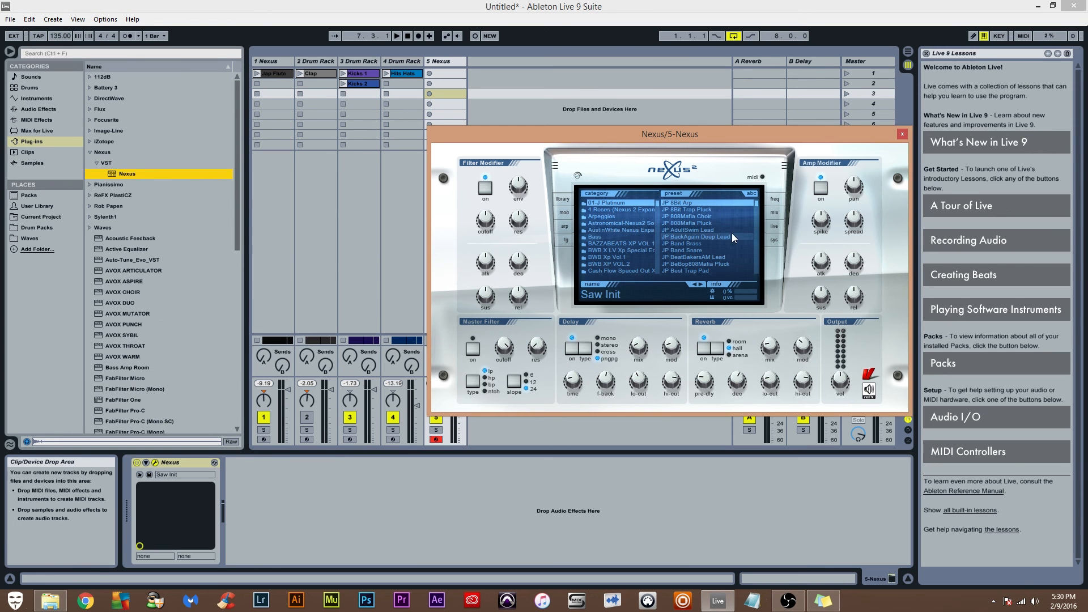
{"action": "left_click", "coordinate": [724, 230]}
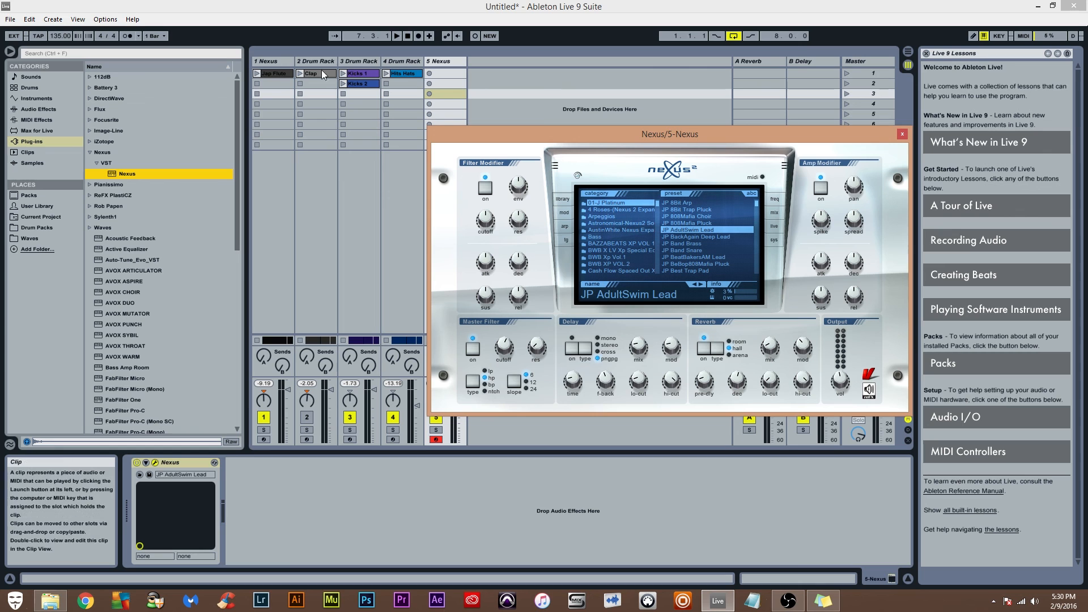
Delete the kick and hi-hat clips from the first eight arrangement bars and activate the clap track during playback
{"action": "key", "text": "Tab"}
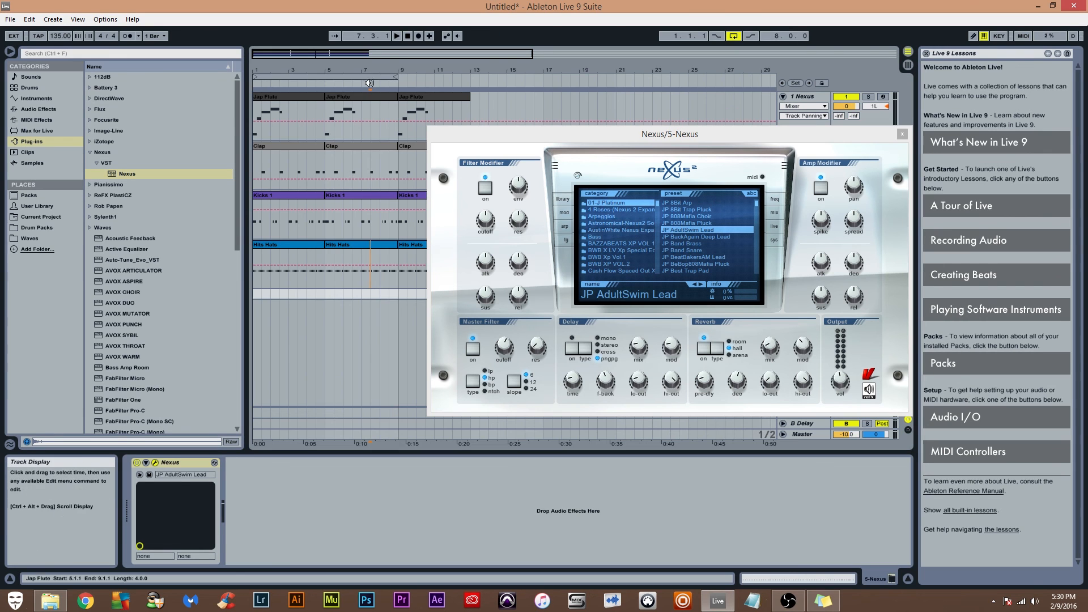
{"action": "left_click_drag", "start_coordinate": [352, 68], "coordinate": [352, 56]}
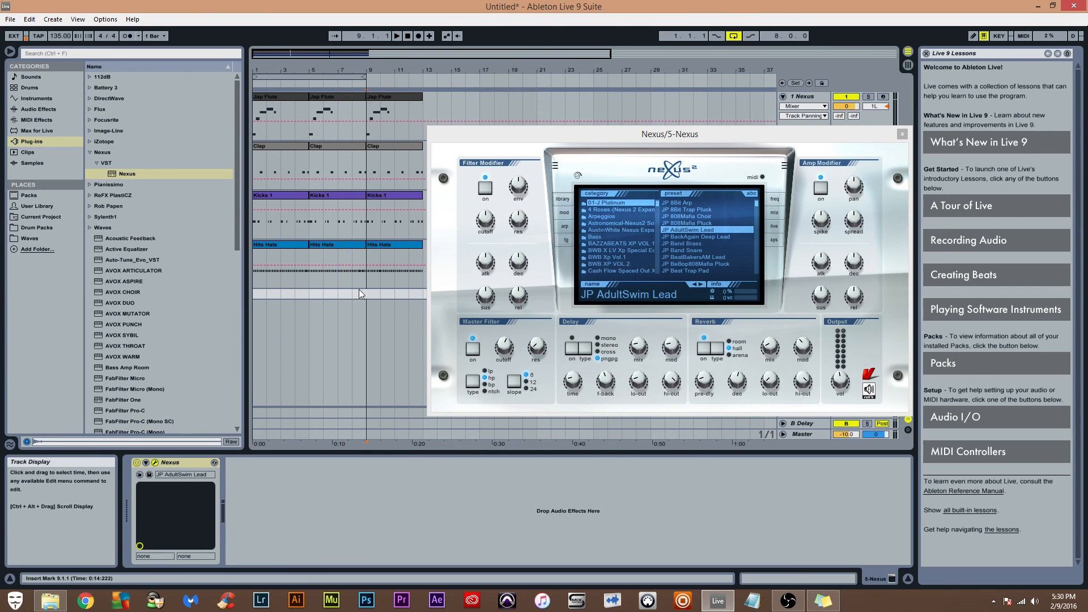
{"action": "left_click_drag", "start_coordinate": [366, 293], "coordinate": [230, 194]}
{"action": "key", "text": "Delete"}
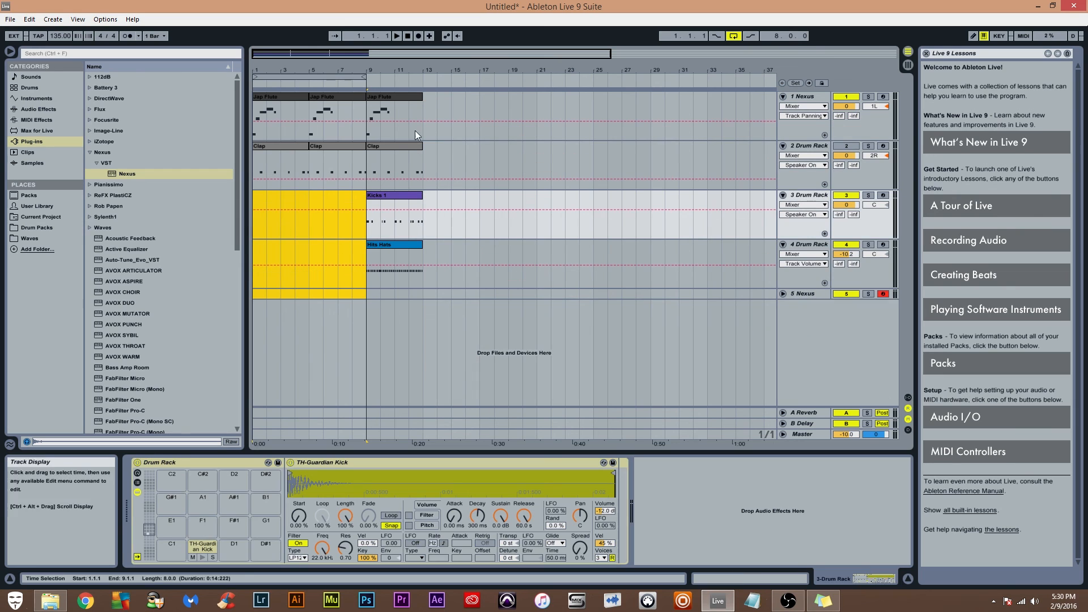
{"action": "key", "text": "space"}
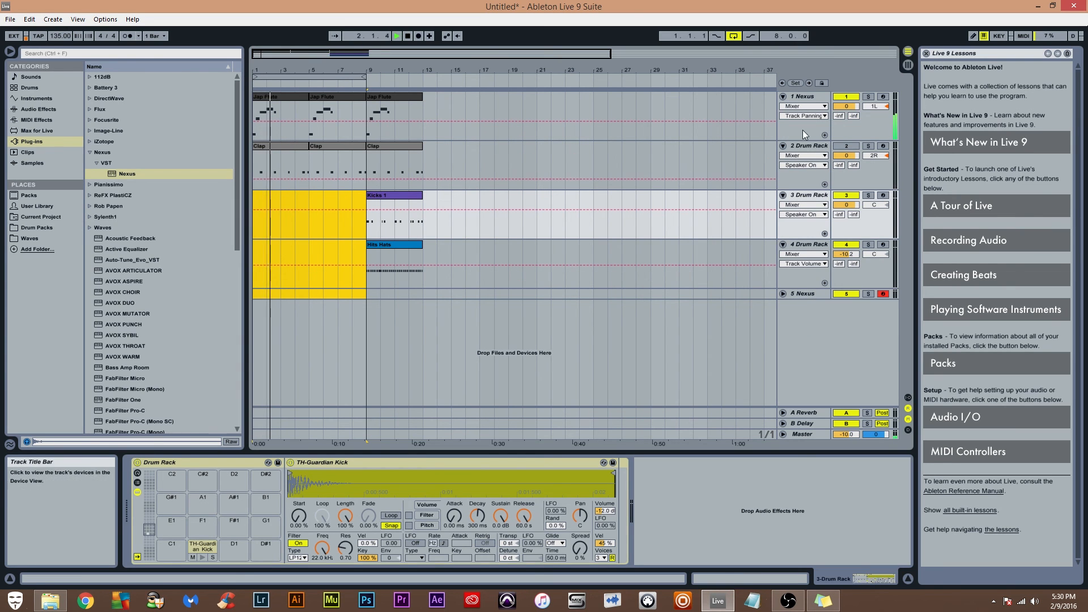
{"action": "left_click", "coordinate": [847, 146]}
Record a lead melody during playback into the first Session View slot of track 5 Nexus
{"action": "key", "text": "space"}
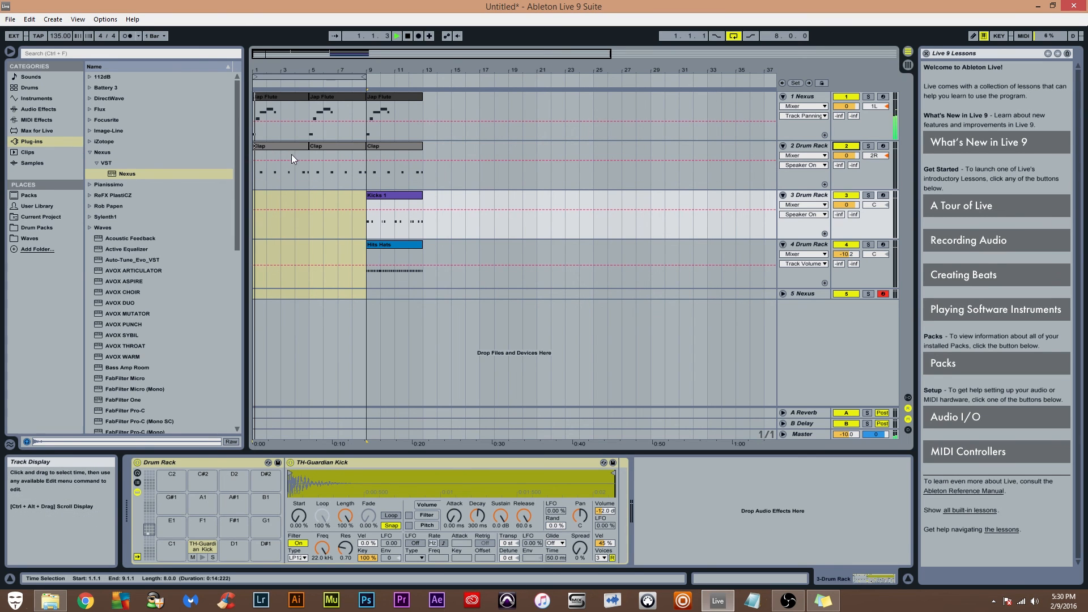
{"action": "left_click", "coordinate": [907, 65]}
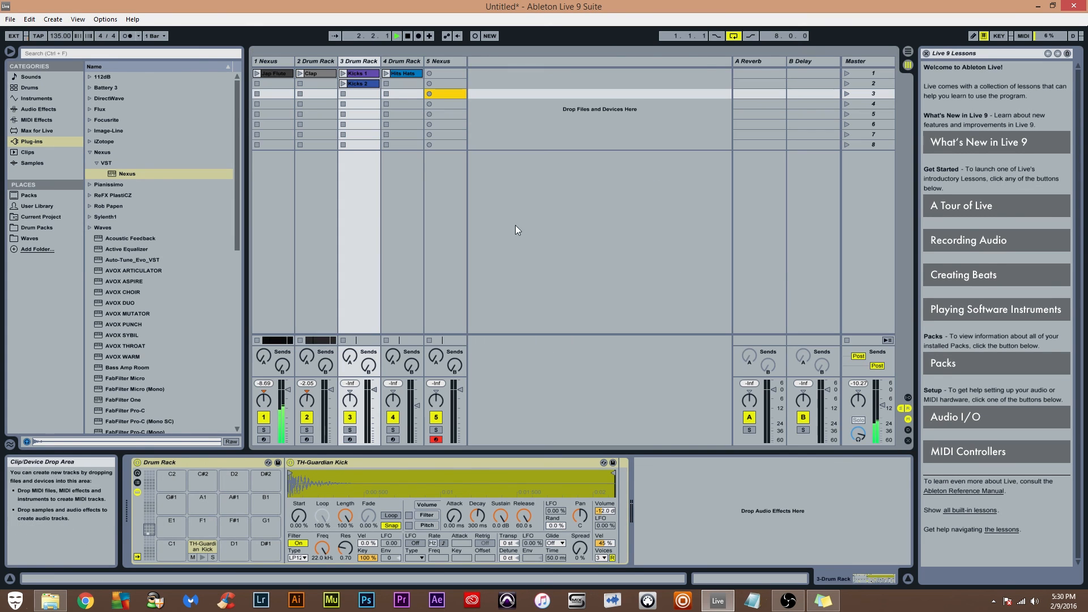
{"action": "left_click", "coordinate": [430, 76]}
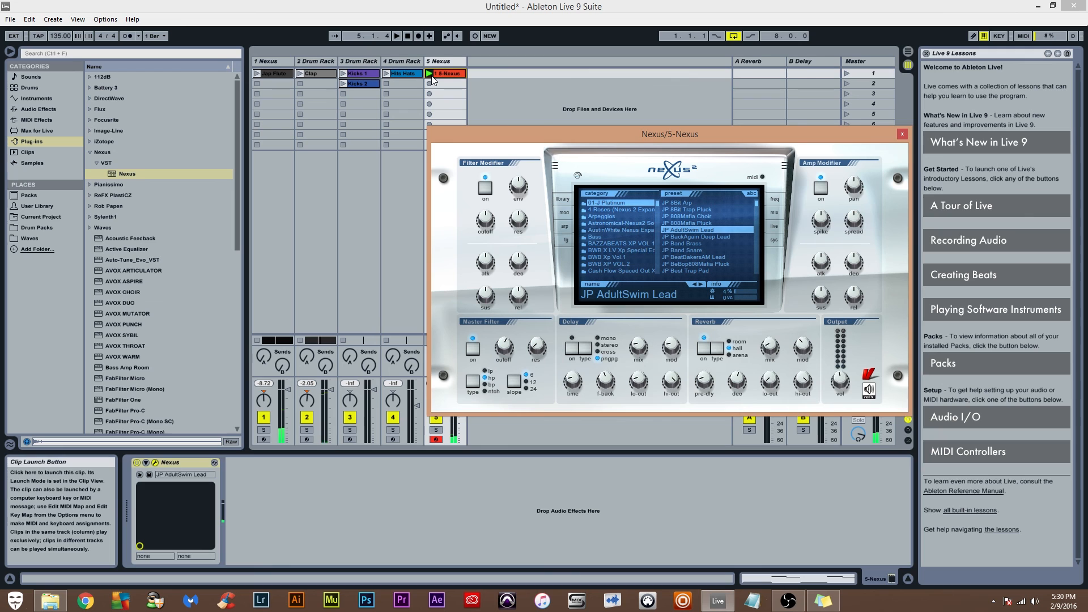
Open the new Nexus clip, fold its note editor to the used notes, and quantize all of its notes
{"action": "left_click", "coordinate": [454, 73]}
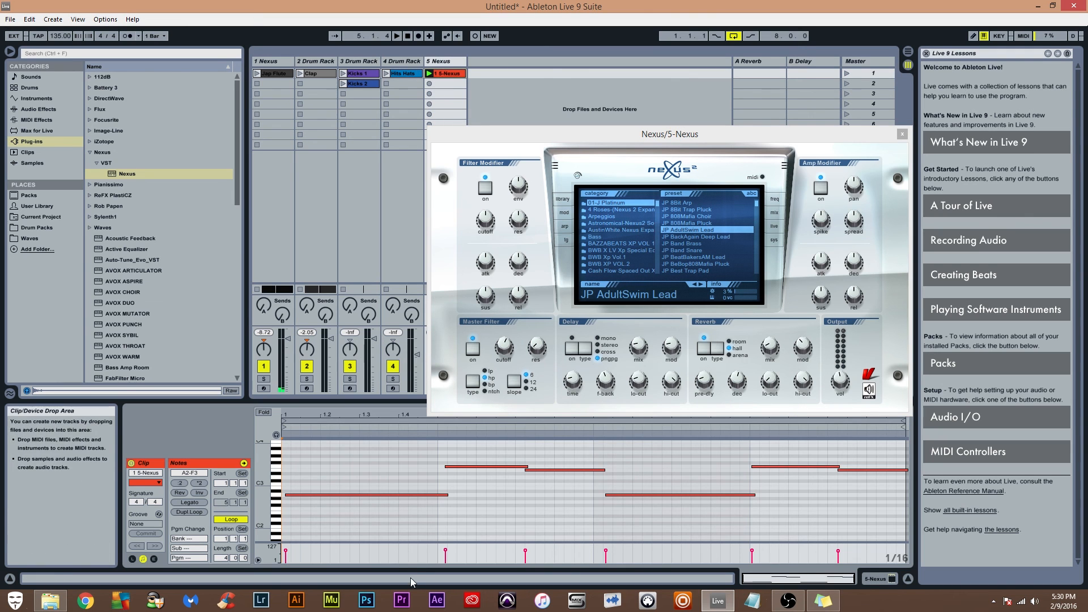
{"action": "left_click", "coordinate": [263, 412]}
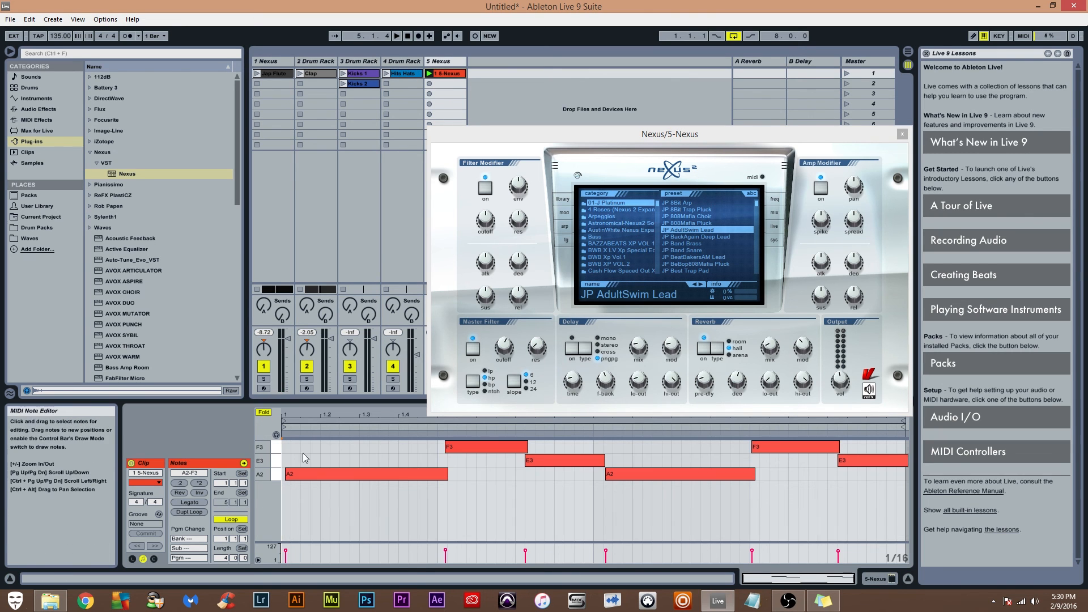
{"action": "key", "text": "ctrl+a"}
{"action": "key", "text": "ctrl+u"}
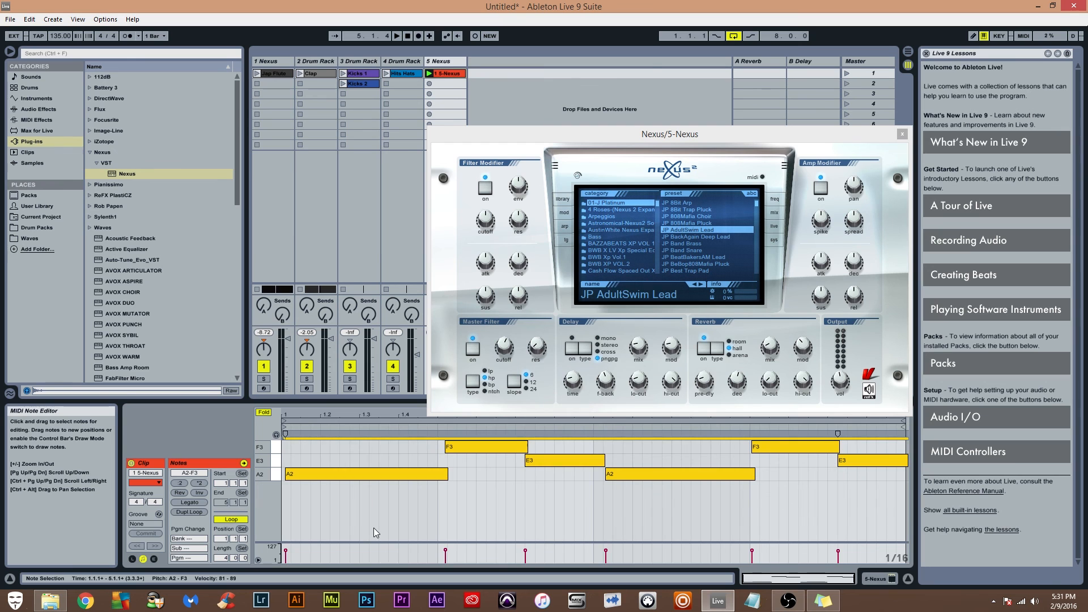
Play the quantized clip, close the Nexus plug-in window, and raise the Master volume slightly
{"action": "key", "text": "space"}
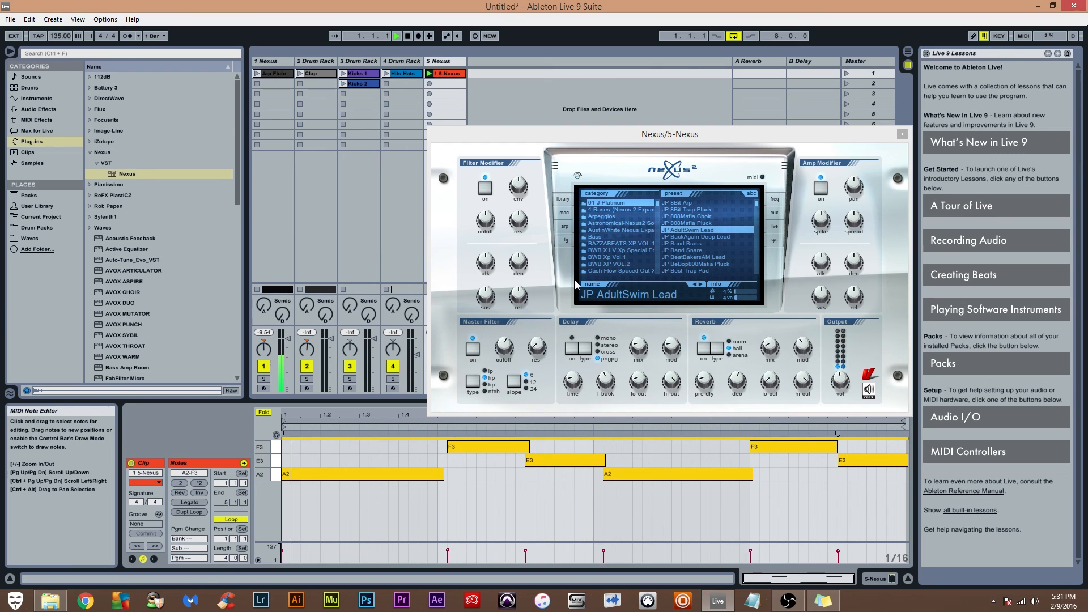
{"action": "left_click", "coordinate": [902, 133]}
{"action": "left_click_drag", "start_coordinate": [882, 354], "coordinate": [883, 351]}
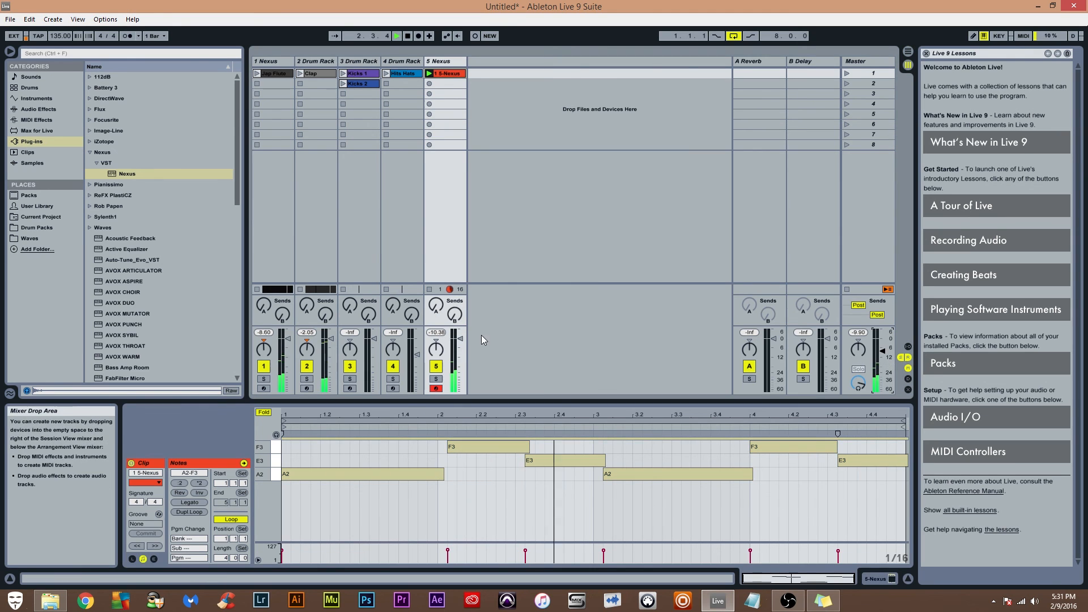
Shift the first F3, first E3 and second A2 one sixteenth earlier, and extend that A2 to the start of bar 4
{"action": "left_click", "coordinate": [671, 510]}
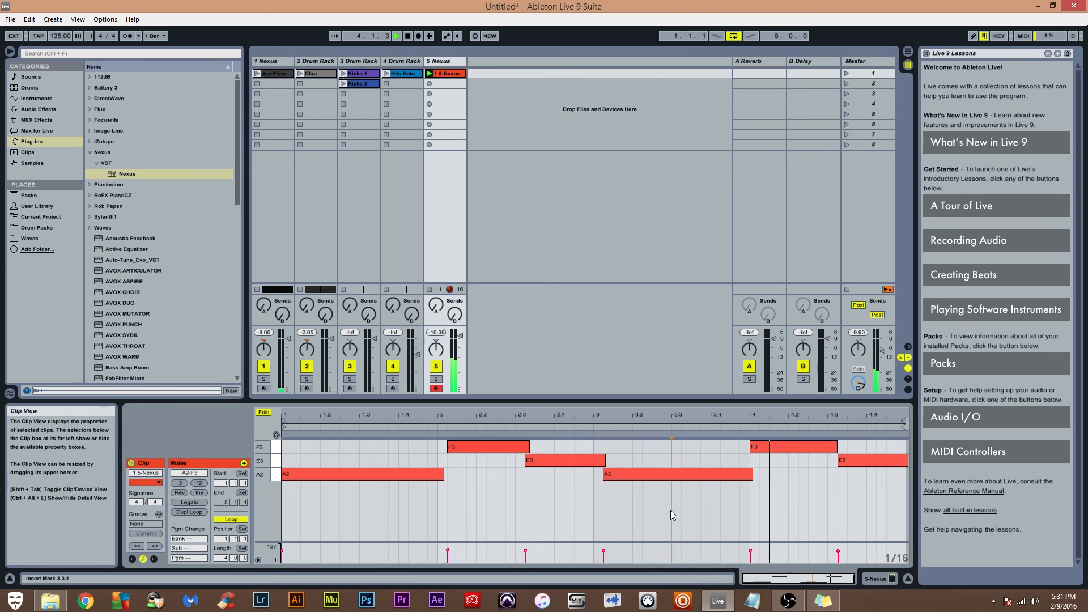
{"action": "left_click", "coordinate": [469, 447]}
{"action": "key", "text": "Left"}
{"action": "left_click", "coordinate": [548, 461]}
{"action": "key", "text": "Left"}
{"action": "left_click", "coordinate": [608, 473]}
{"action": "key", "text": "Left"}
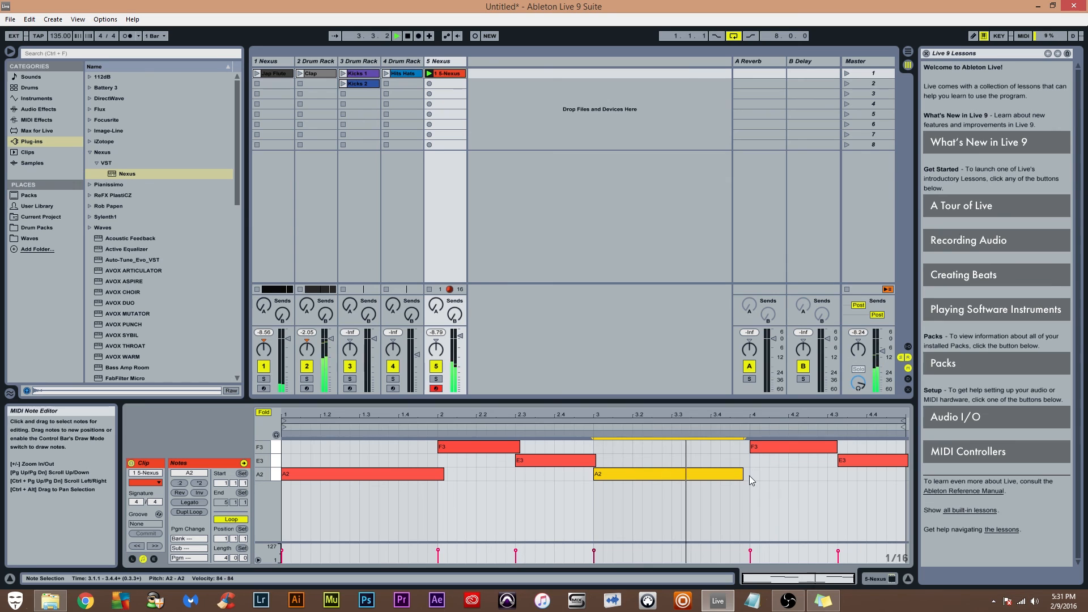
{"action": "left_click_drag", "start_coordinate": [744, 475], "coordinate": [749, 475]}
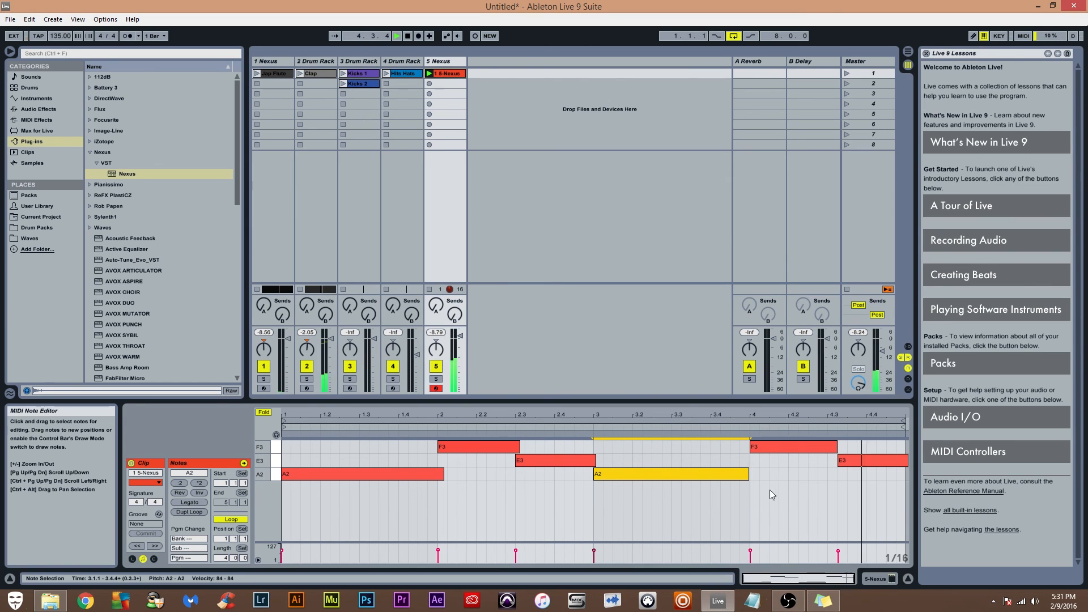
{"action": "left_click", "coordinate": [731, 500]}
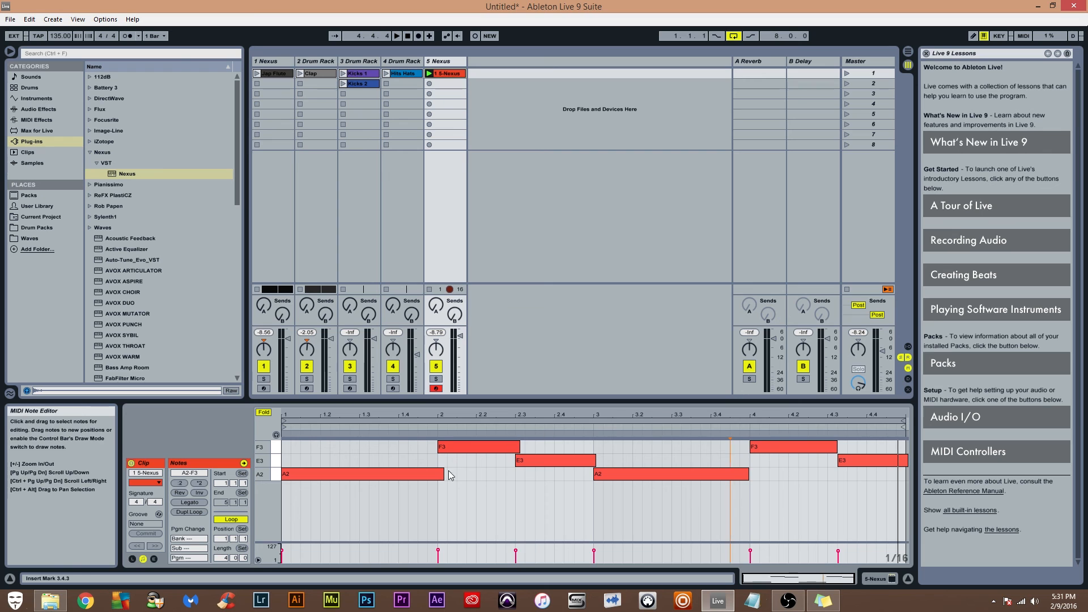
Shorten the first A2 to a sixteenth, fill bar 1 with sixteenth-length A2 notes on every eighth, and play the clip
{"action": "left_click_drag", "start_coordinate": [443, 473], "coordinate": [289, 472]}
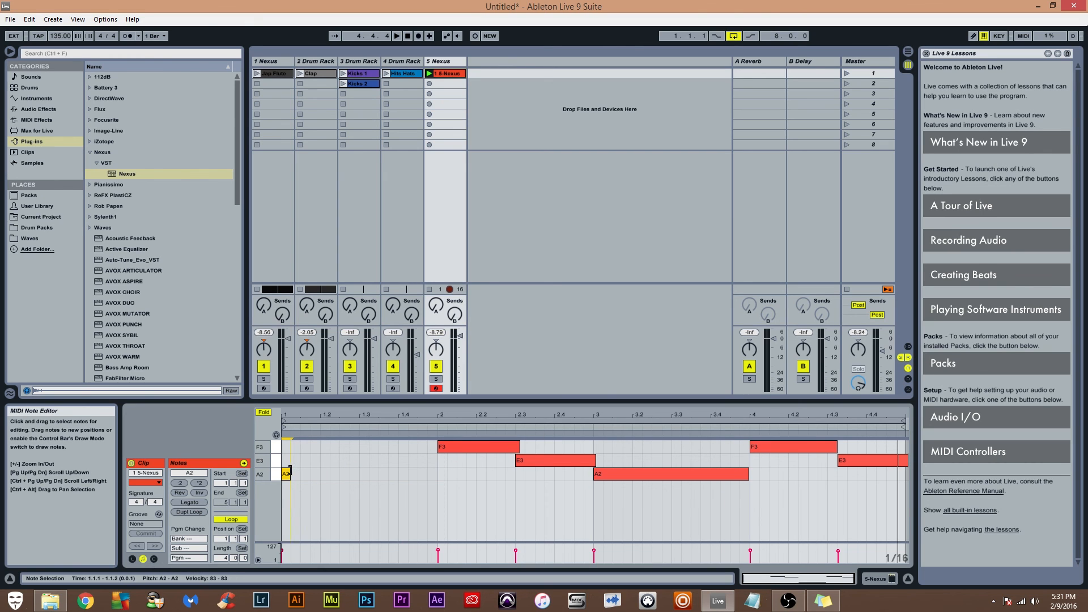
{"action": "double_click", "coordinate": [296, 474]}
{"action": "left_click_drag", "start_coordinate": [295, 476], "coordinate": [305, 475]}
{"action": "double_click", "coordinate": [333, 474]}
{"action": "double_click", "coordinate": [356, 474]}
{"action": "double_click", "coordinate": [384, 474]}
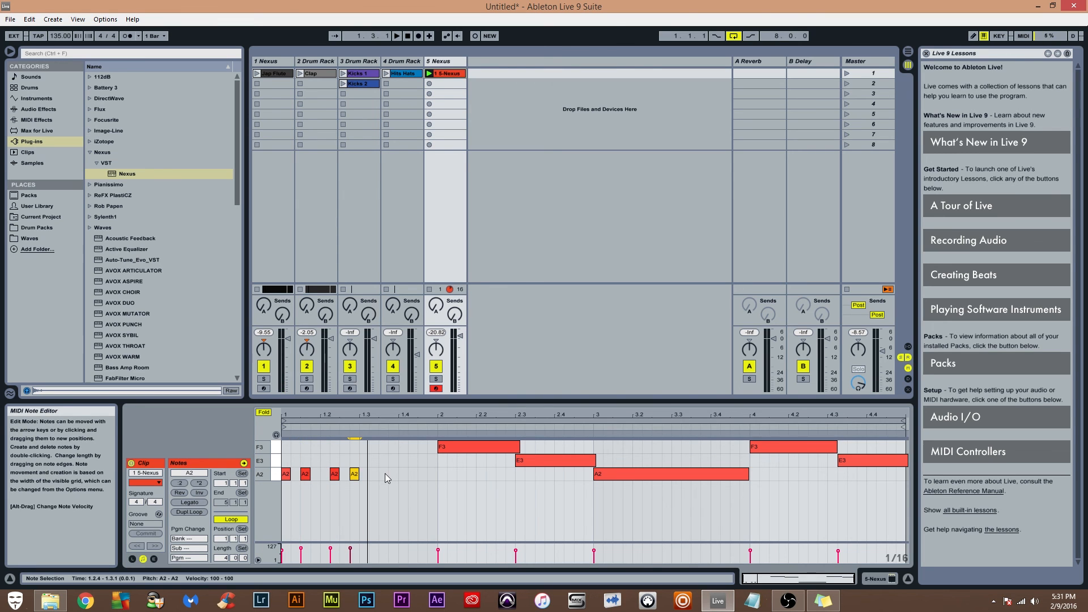
{"action": "left_click", "coordinate": [406, 474]}
{"action": "double_click", "coordinate": [405, 475]}
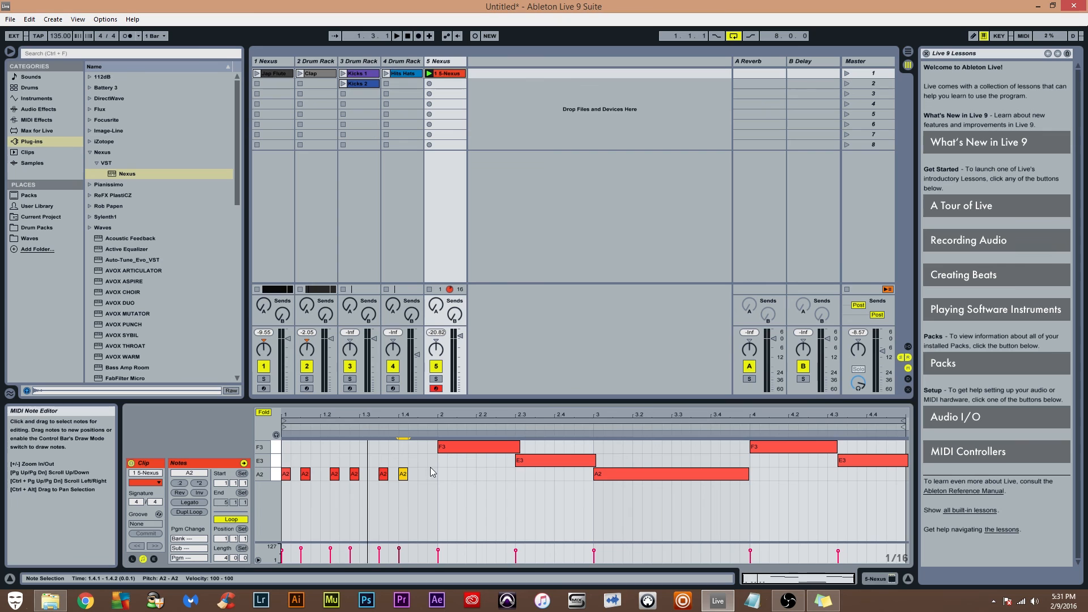
{"action": "left_click_drag", "start_coordinate": [334, 474], "coordinate": [384, 474]}
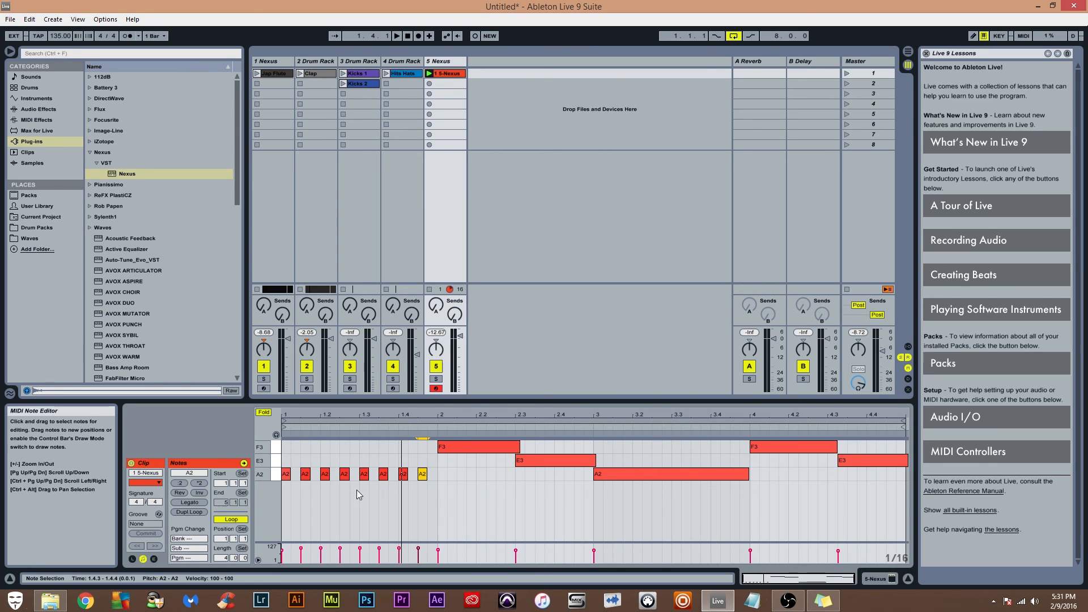
{"action": "key", "text": "space"}
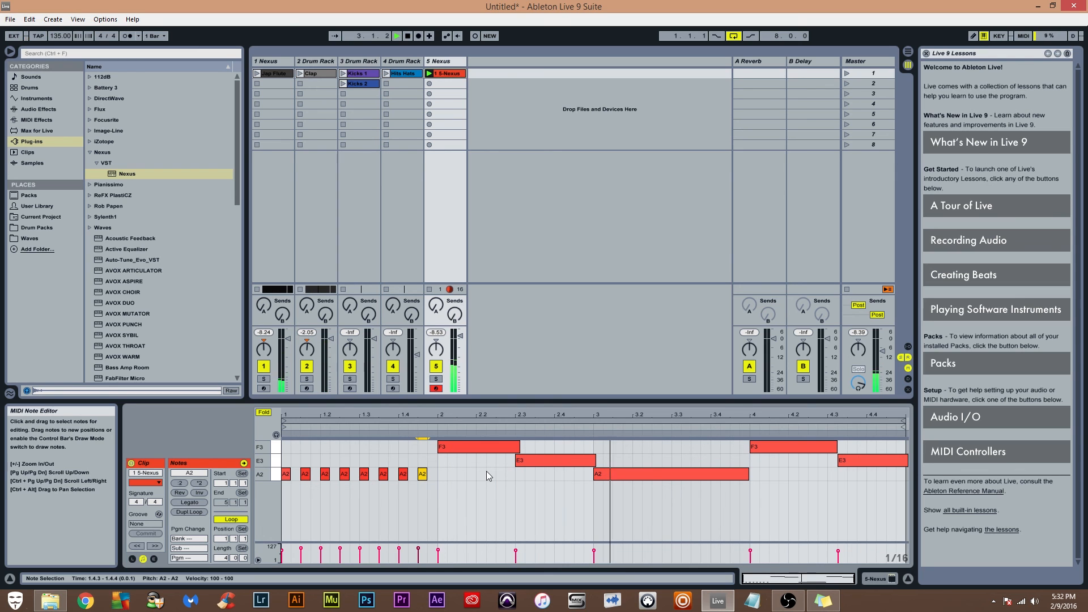
Play the Nexus clip again from its start to hear the repeated A2 notes in bar 1
{"action": "key", "text": "space"}
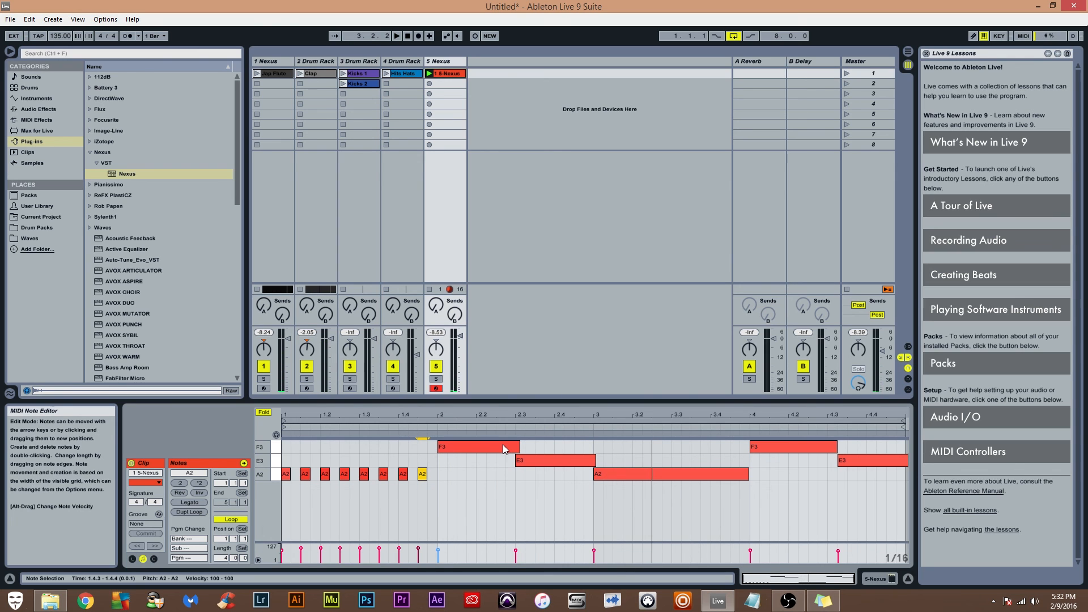
{"action": "left_click", "coordinate": [440, 428]}
{"action": "key", "text": "space"}
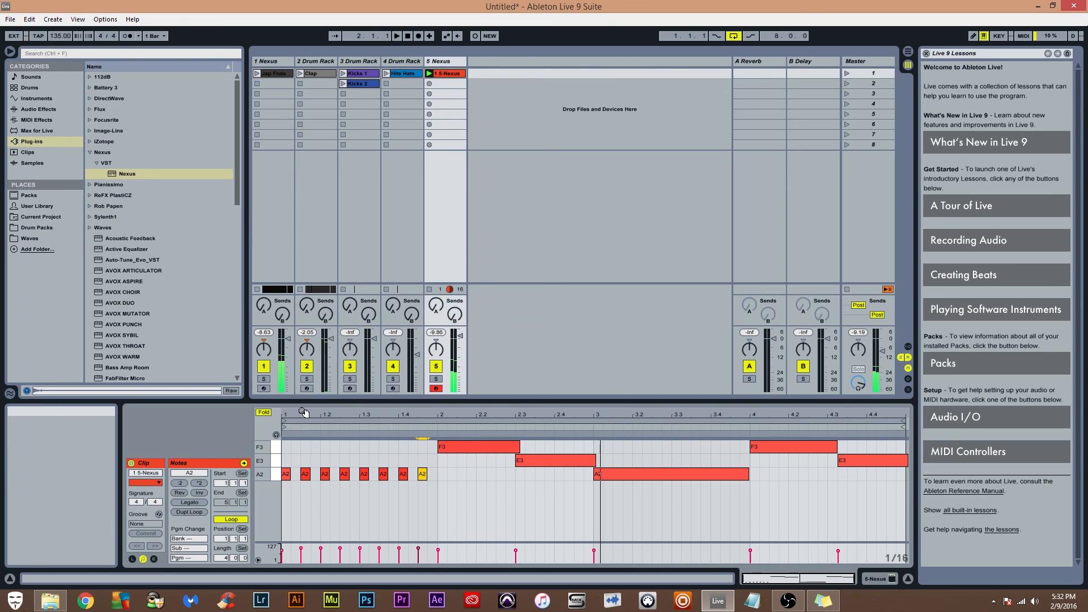
{"action": "left_click", "coordinate": [410, 73]}
{"action": "left_click", "coordinate": [447, 74]}
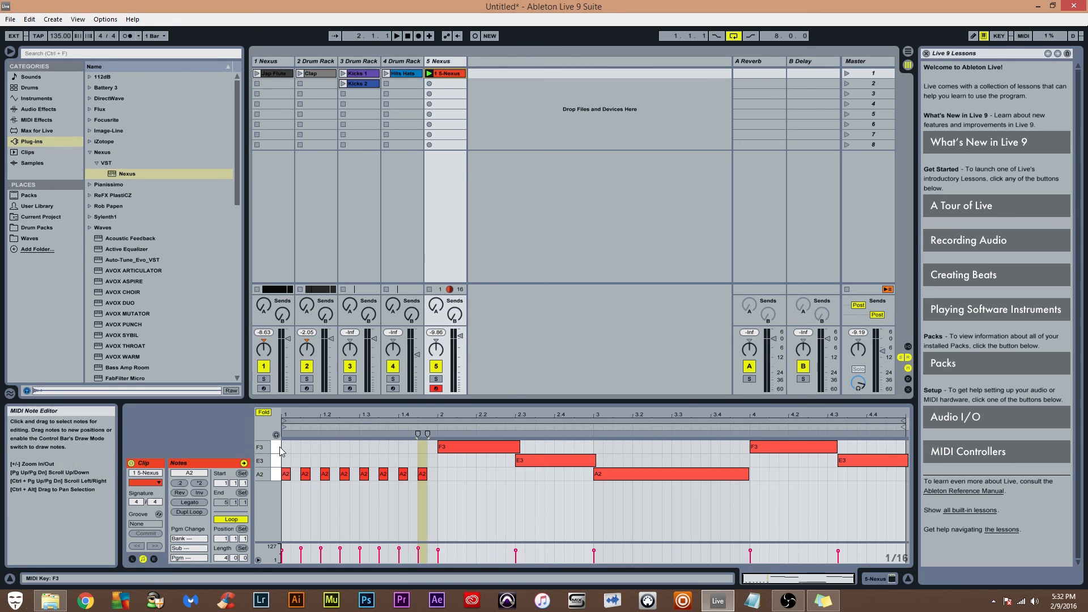
{"action": "key", "text": "space"}
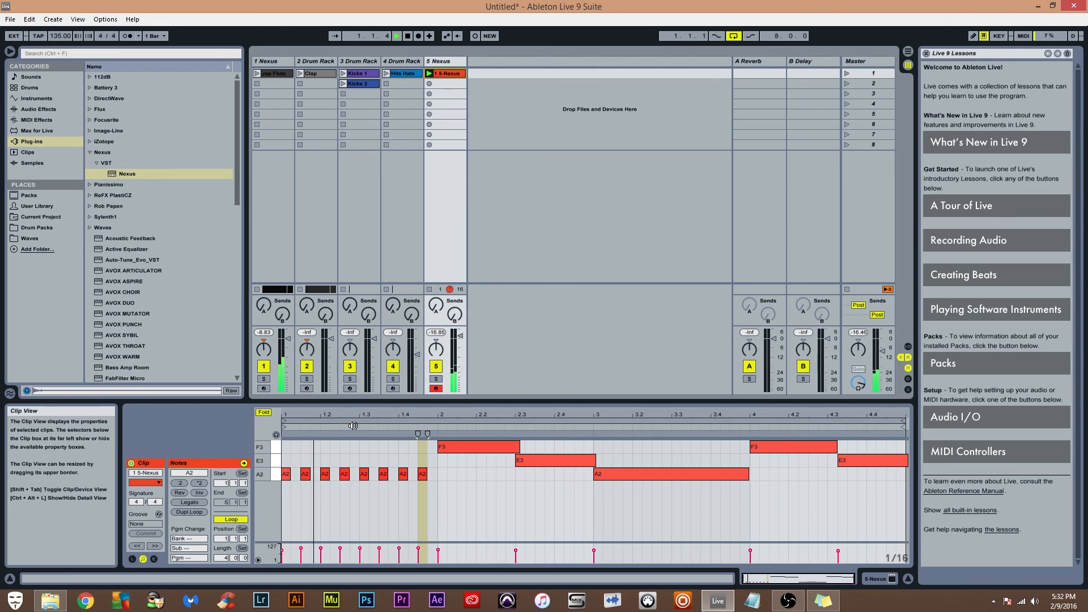
{"action": "key", "text": "space"}
Shorten the F3 and E3 in bar 2 to sixteenths, and repeat each pitch three more times on the following eighths
{"action": "left_click_drag", "start_coordinate": [519, 449], "coordinate": [444, 445]}
{"action": "double_click", "coordinate": [462, 447]}
{"action": "double_click", "coordinate": [480, 448]}
{"action": "double_click", "coordinate": [501, 448]}
{"action": "left_click_drag", "start_coordinate": [595, 460], "coordinate": [520, 461]}
{"action": "double_click", "coordinate": [539, 461]}
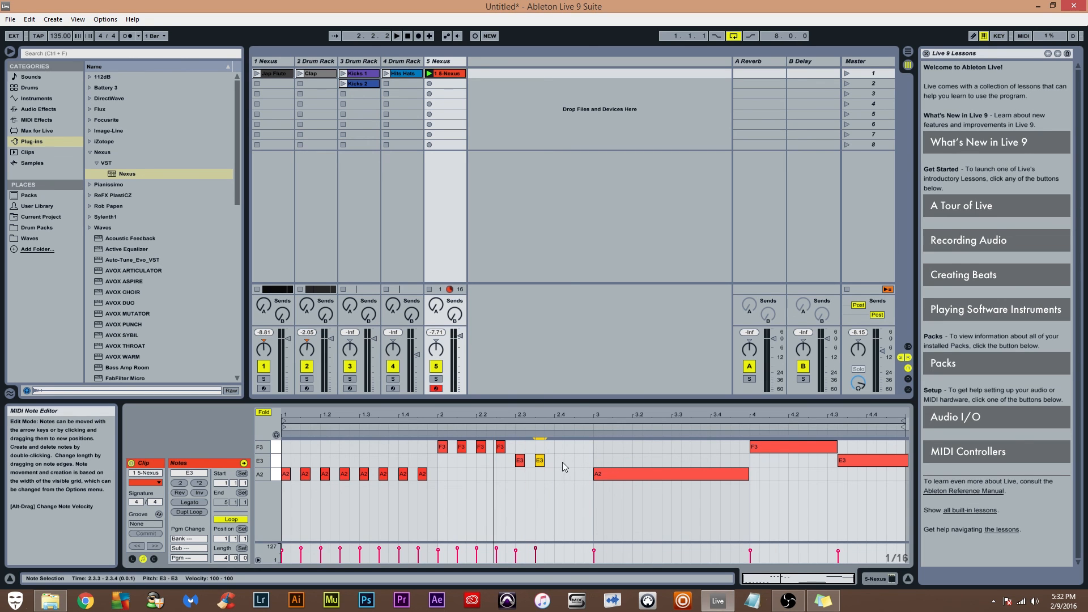
{"action": "double_click", "coordinate": [560, 461]}
{"action": "left_click", "coordinate": [580, 461]}
{"action": "double_click", "coordinate": [580, 461]}
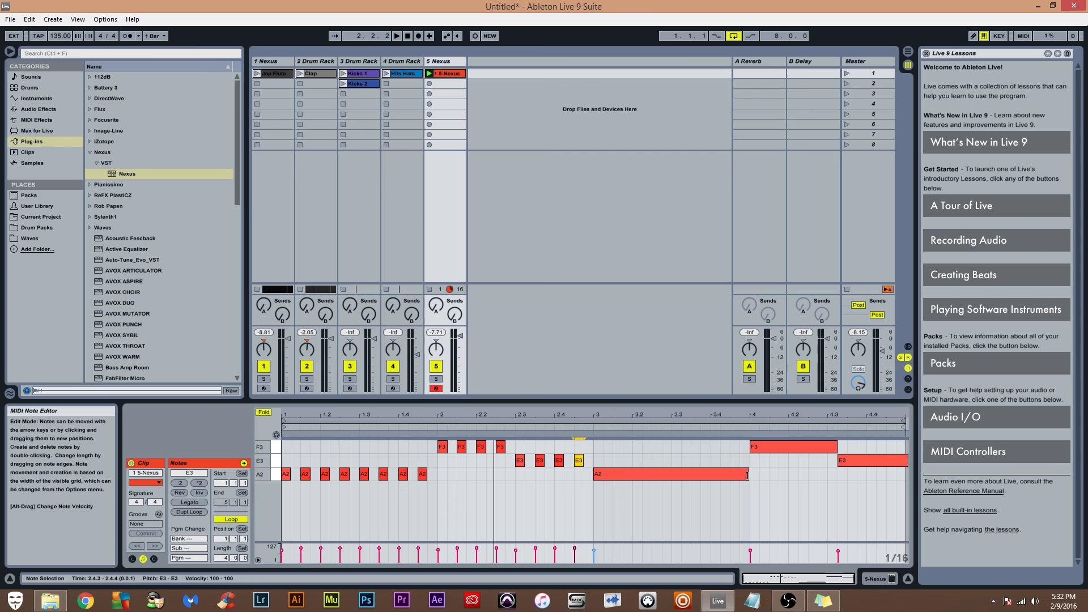
Play the edited Nexus clip with the new bar 2 notes and check the 5 Nexus track's volume
{"action": "left_click", "coordinate": [671, 473]}
{"action": "key", "text": "space"}
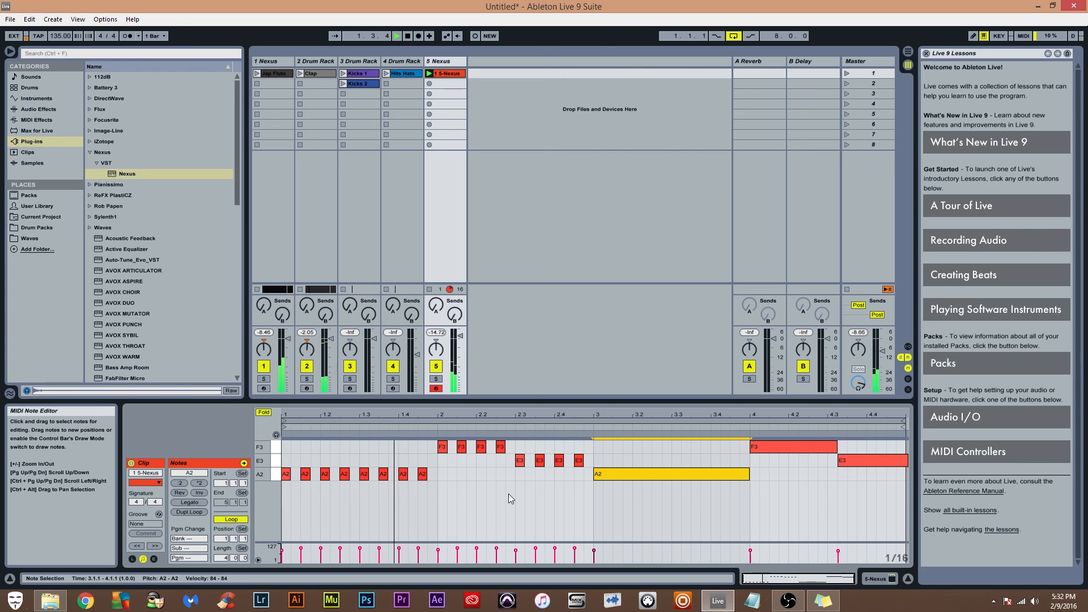
{"action": "left_click", "coordinate": [462, 335]}
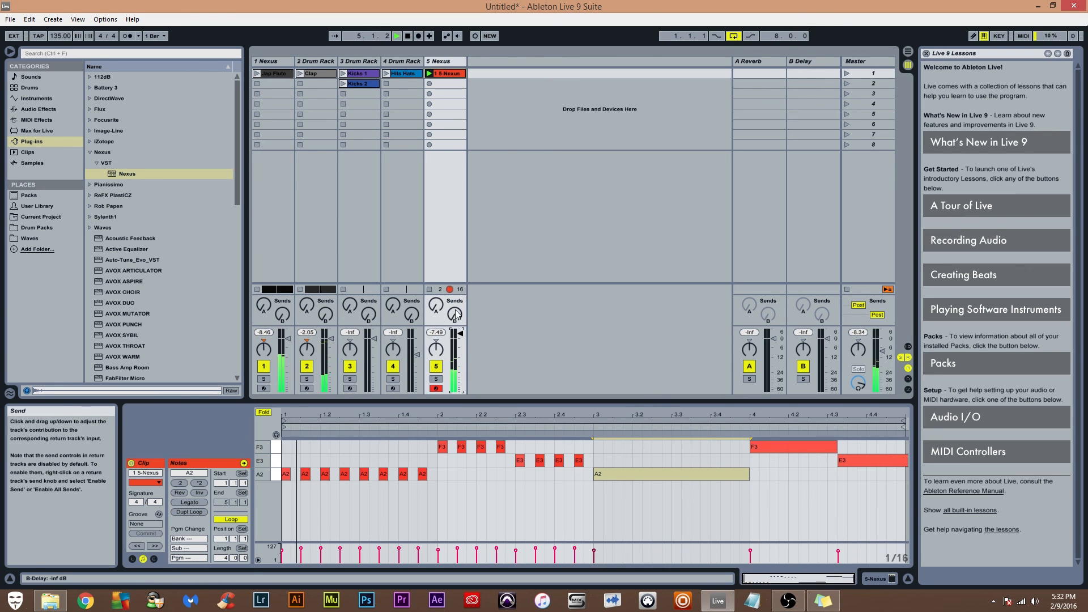
{"action": "key", "text": "space"}
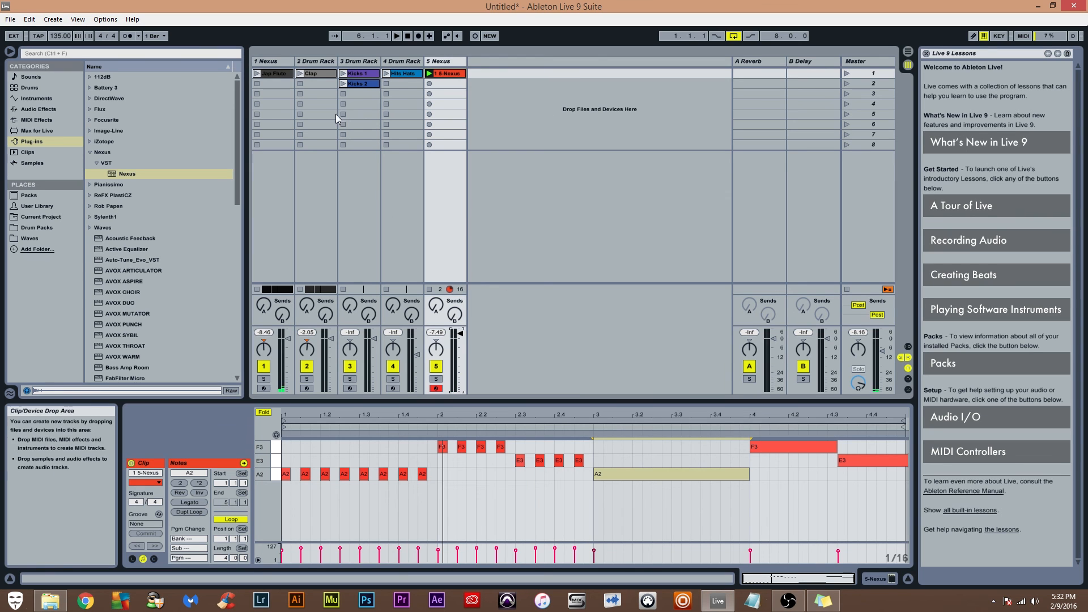
Launch the hi-hats, Kicks 1, Clap and Jap Flute clips and listen to them together with the new Nexus clip
{"action": "left_click", "coordinate": [907, 51]}
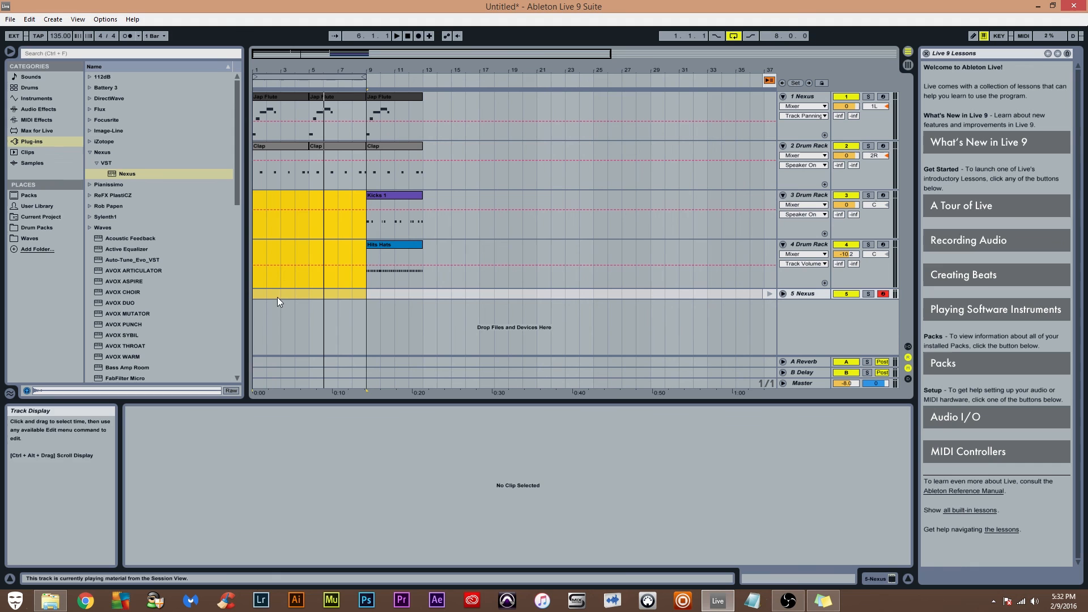
{"action": "left_click", "coordinate": [908, 66]}
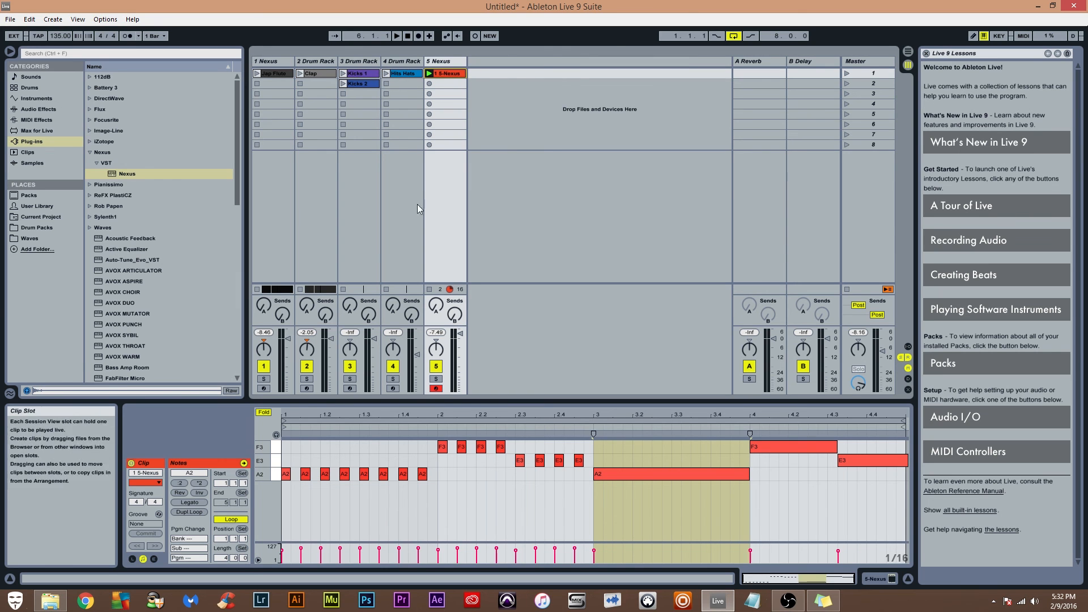
{"action": "left_click", "coordinate": [385, 73]}
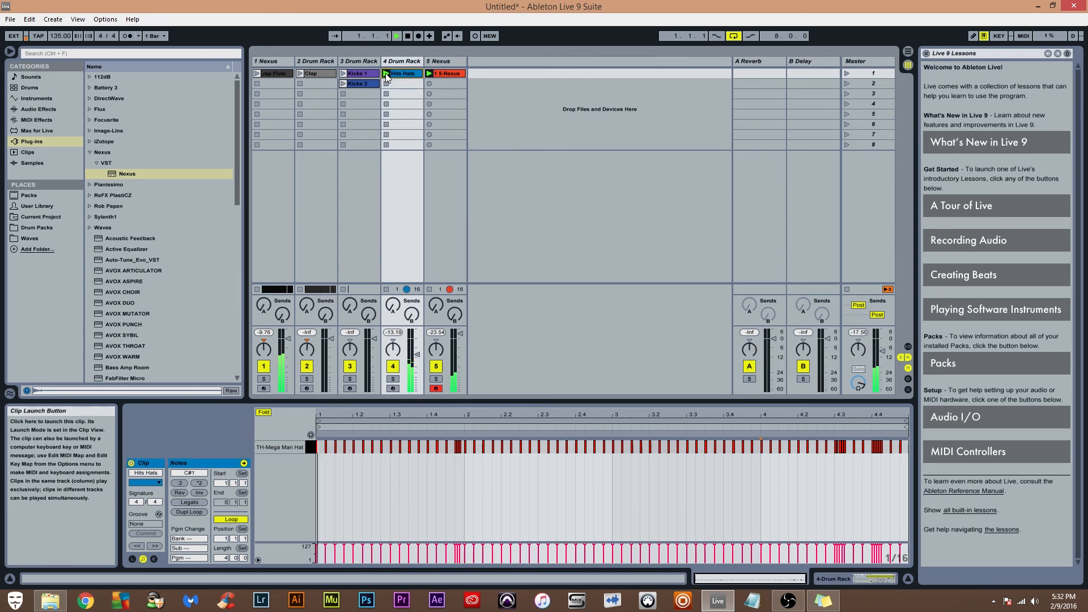
{"action": "left_click", "coordinate": [343, 73]}
{"action": "left_click", "coordinate": [300, 73]}
{"action": "left_click", "coordinate": [258, 74]}
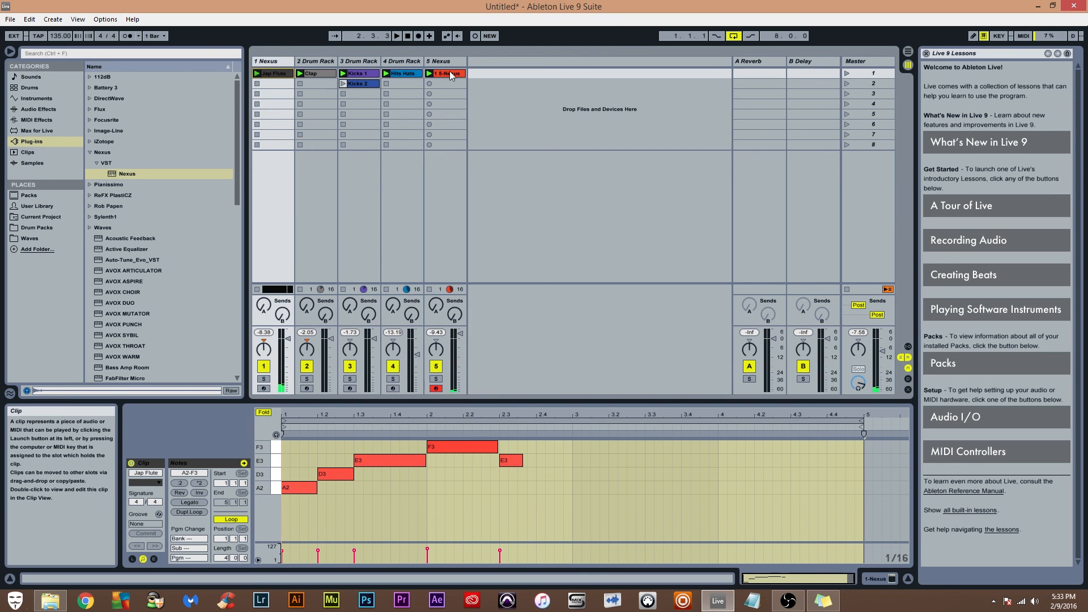
{"action": "left_click", "coordinate": [908, 50]}
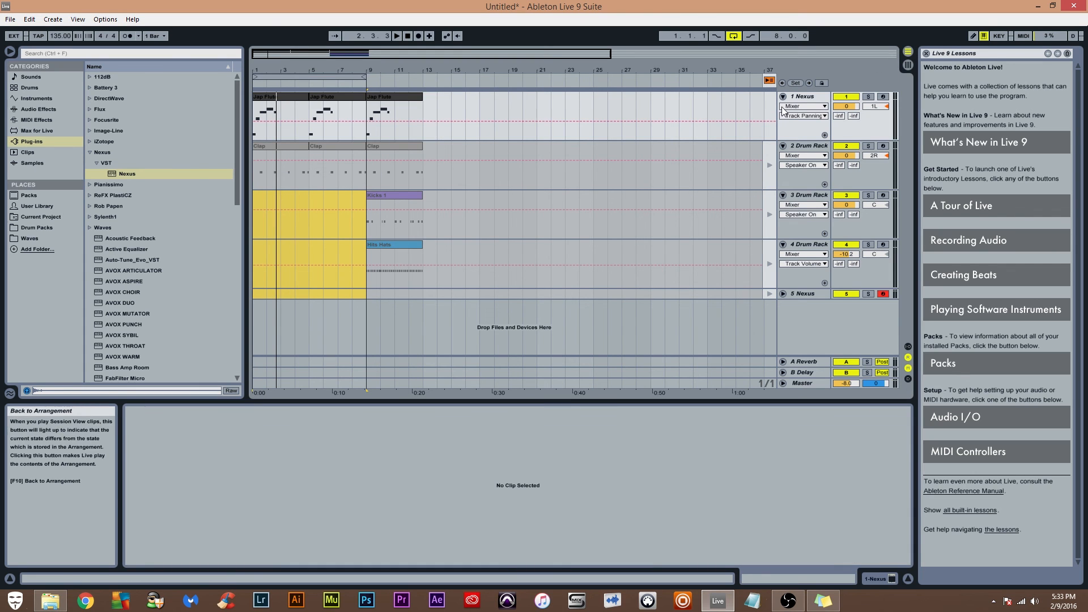
{"action": "key", "text": "space"}
{"action": "key", "text": "space"}
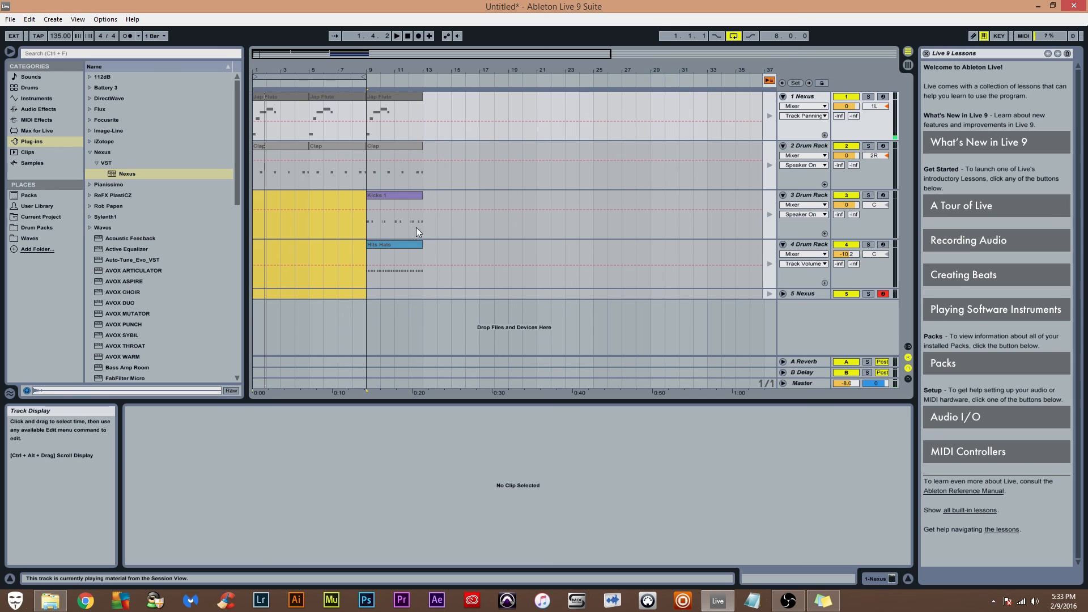
Copy the new Nexus clip from the Session View to the 5 Nexus arrangement track, unfold the track, and place the clip at bar 1
{"action": "left_click", "coordinate": [906, 65]}
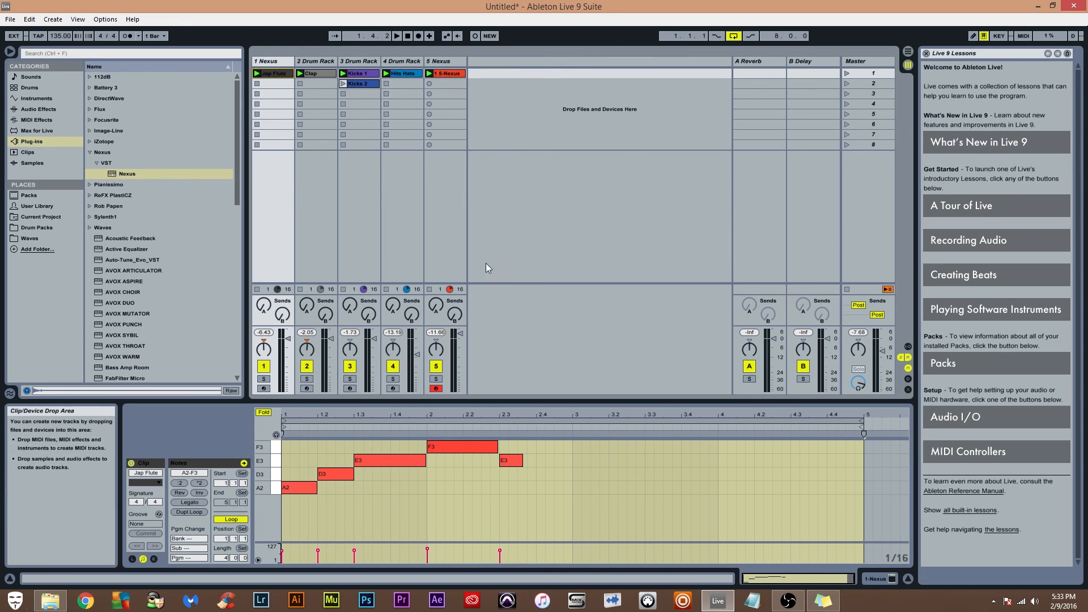
{"action": "left_click", "coordinate": [446, 74]}
{"action": "left_click", "coordinate": [908, 52]}
{"action": "left_click_drag", "start_coordinate": [907, 55], "coordinate": [388, 288]}
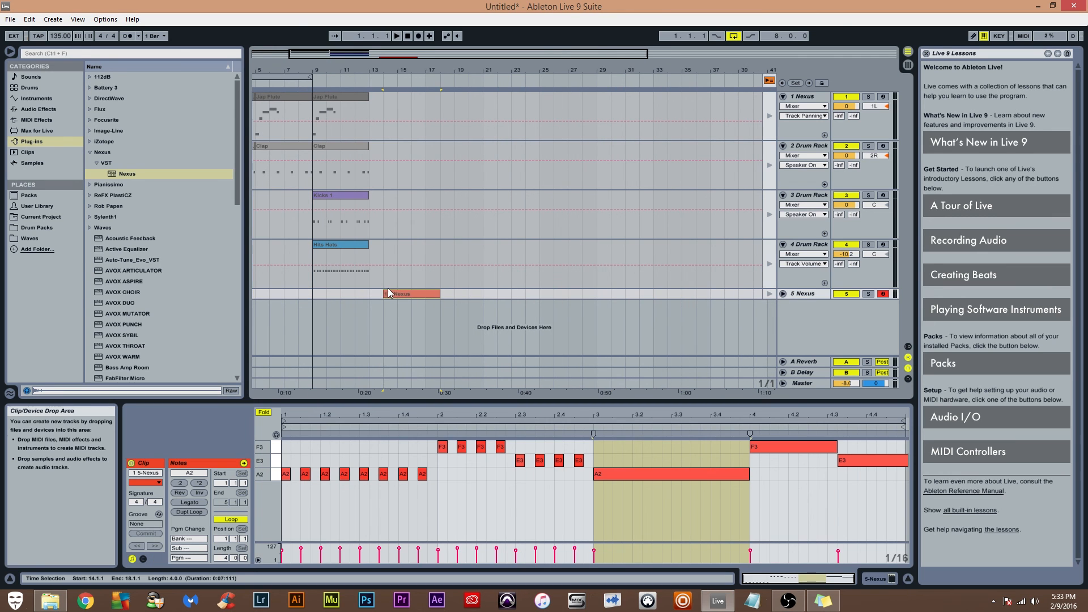
{"action": "left_click_drag", "start_coordinate": [413, 73], "coordinate": [453, 72]}
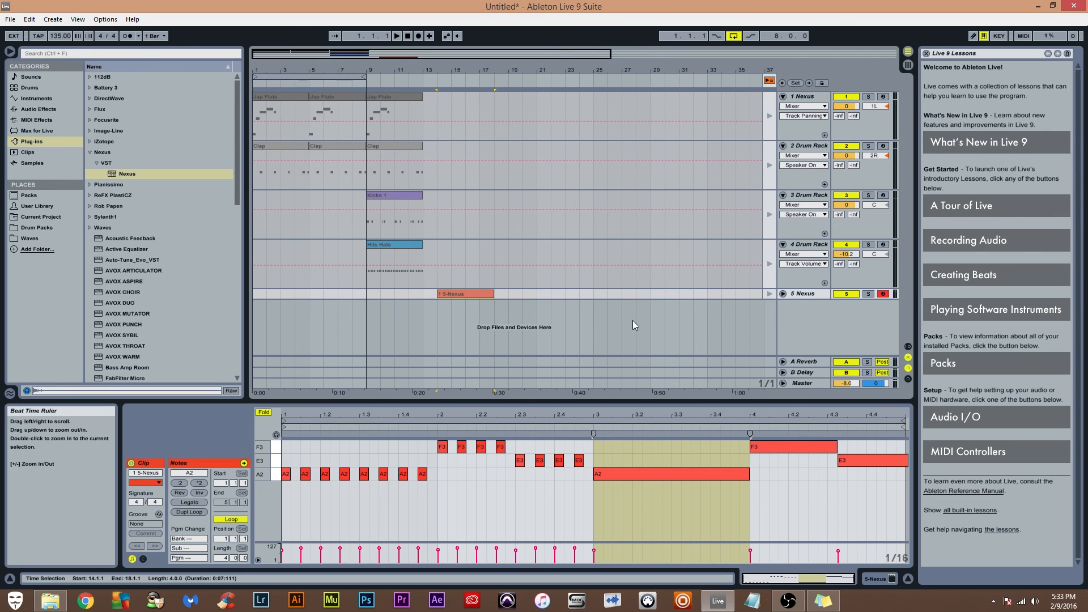
{"action": "left_click", "coordinate": [783, 294]}
{"action": "left_click_drag", "start_coordinate": [467, 307], "coordinate": [265, 300]}
Return playback from the session clips to the arrangement and play its opening bars with the new Nexus clip
{"action": "key", "text": "space"}
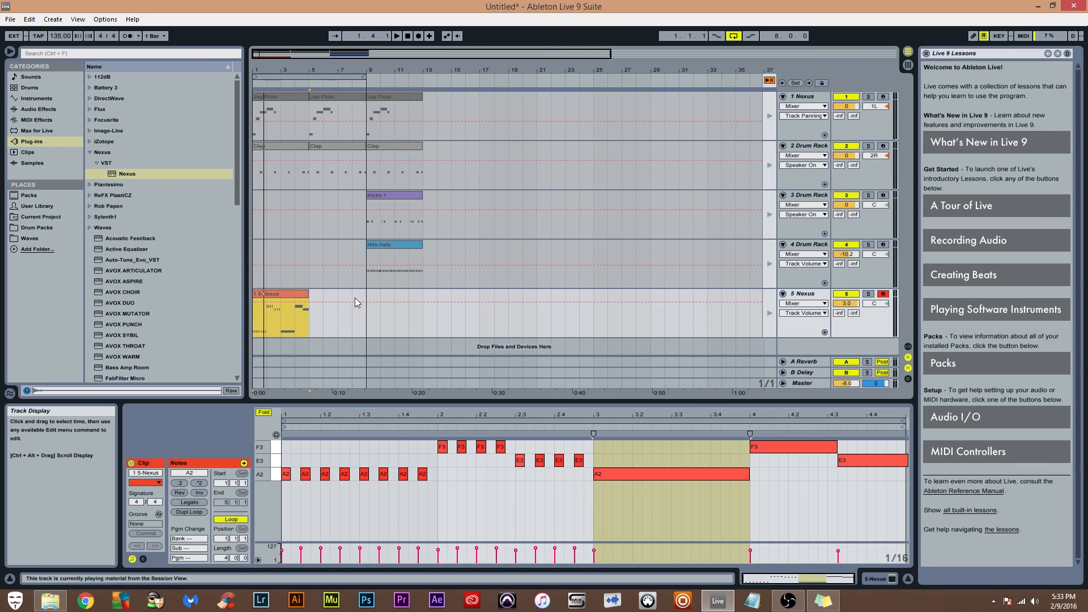
{"action": "left_click", "coordinate": [769, 81]}
{"action": "key", "text": "space"}
{"action": "left_click_drag", "start_coordinate": [288, 71], "coordinate": [293, 113]}
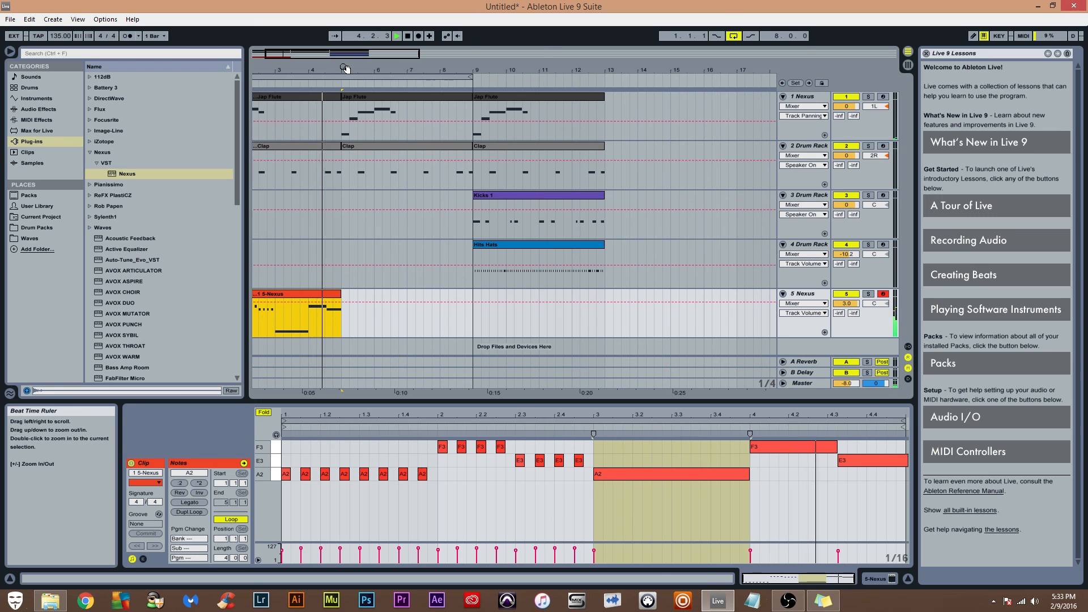
{"action": "key", "text": "space"}
{"action": "left_click_drag", "start_coordinate": [346, 69], "coordinate": [294, 72]}
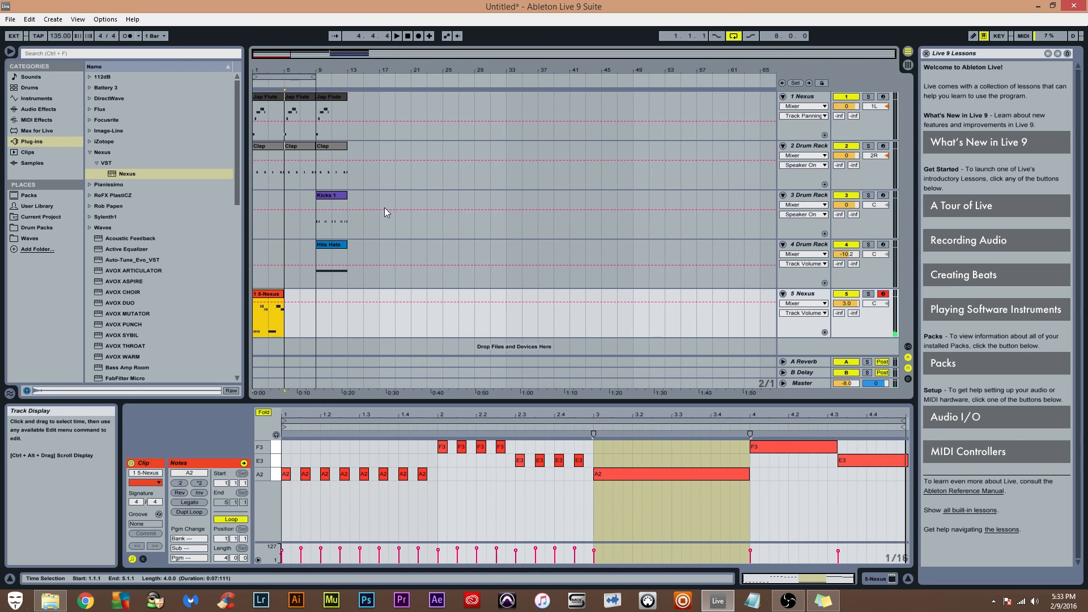